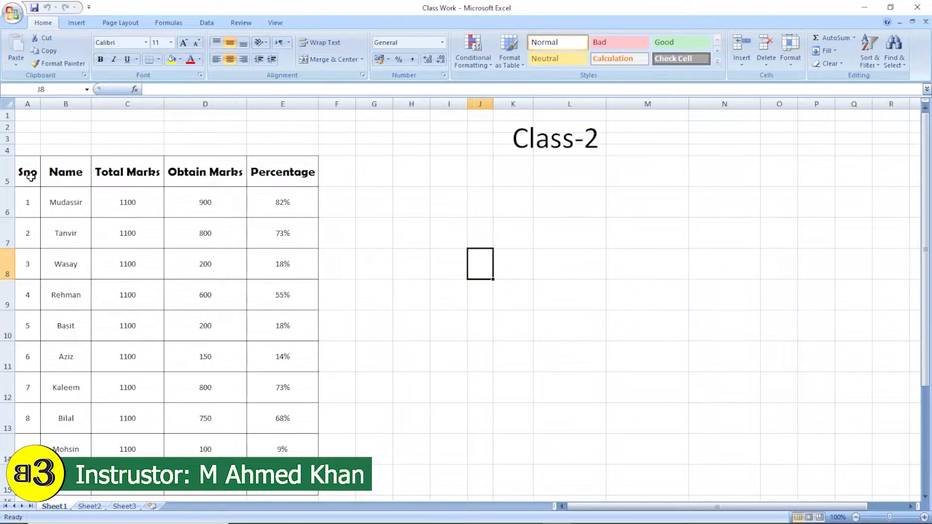
# Step: Select empty cells to the right of the marks table and scroll the sheet
pyautogui.click(398, 200)
pyautogui.click(457, 199)
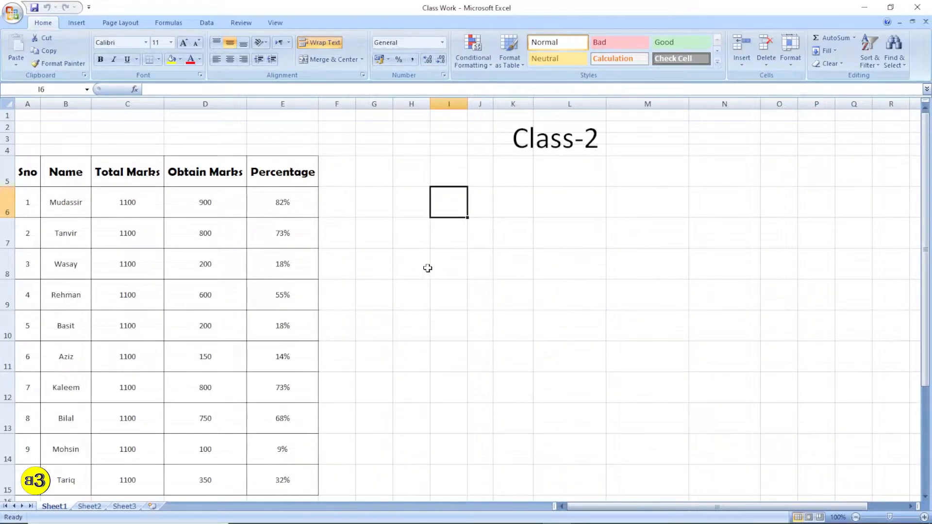
pyautogui.click(437, 228)
pyautogui.scroll(-4, 360, 247)
pyautogui.scroll(4, 408, 243)
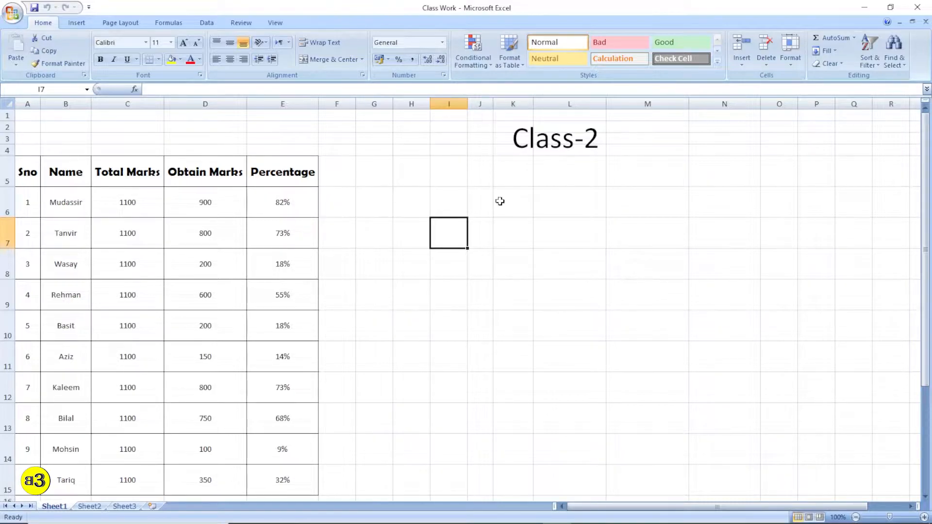
# Step: Change the title text box from Class-2 to Class-3 and select the marks table
pyautogui.click(568, 145)
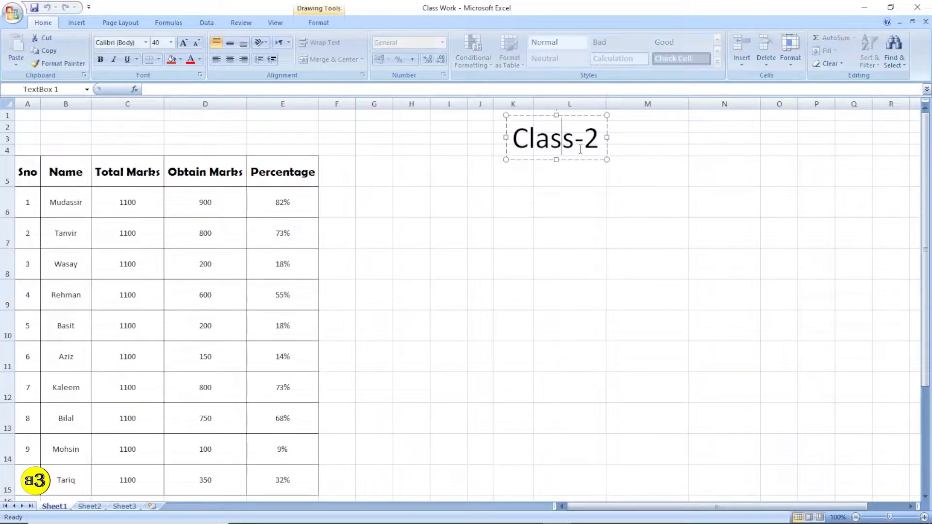
pyautogui.press('End')
pyautogui.press('BackSpace')
pyautogui.write('3')
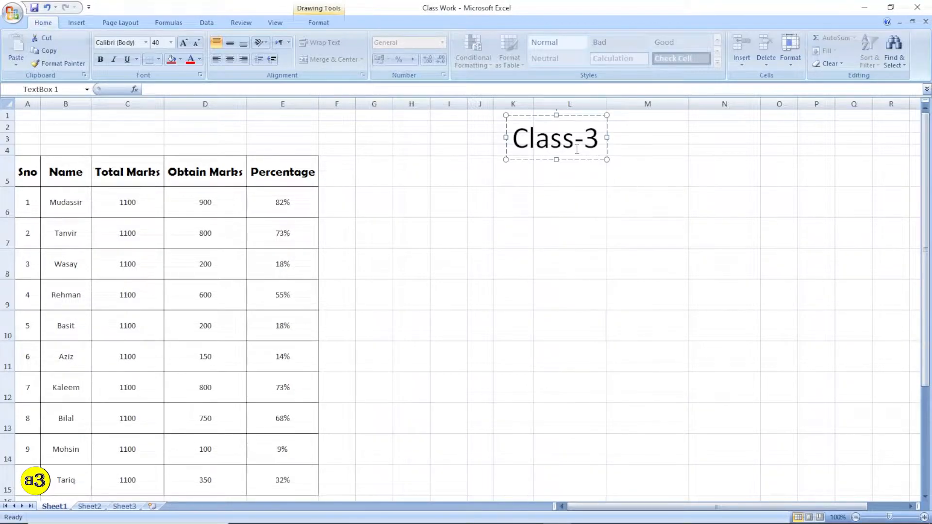
pyautogui.click(618, 252)
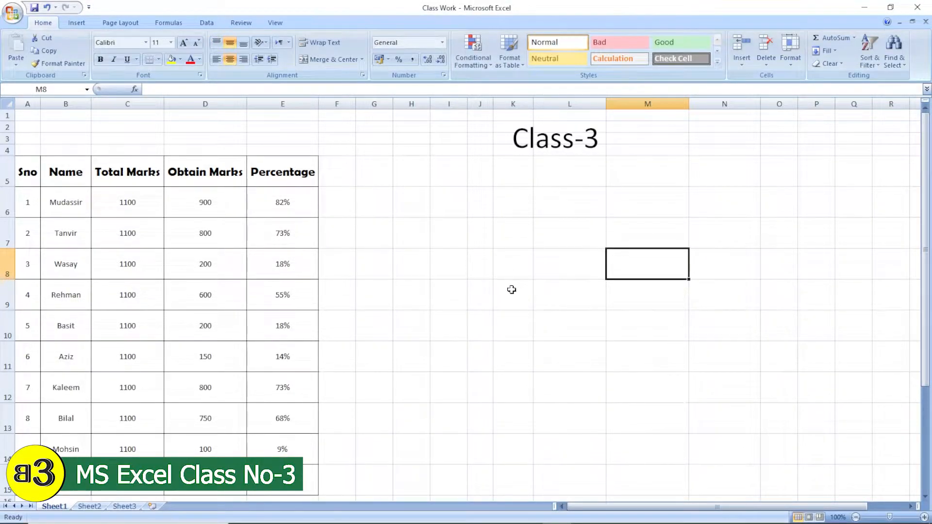
pyautogui.moveTo(28, 172); pyautogui.dragTo(289, 479)
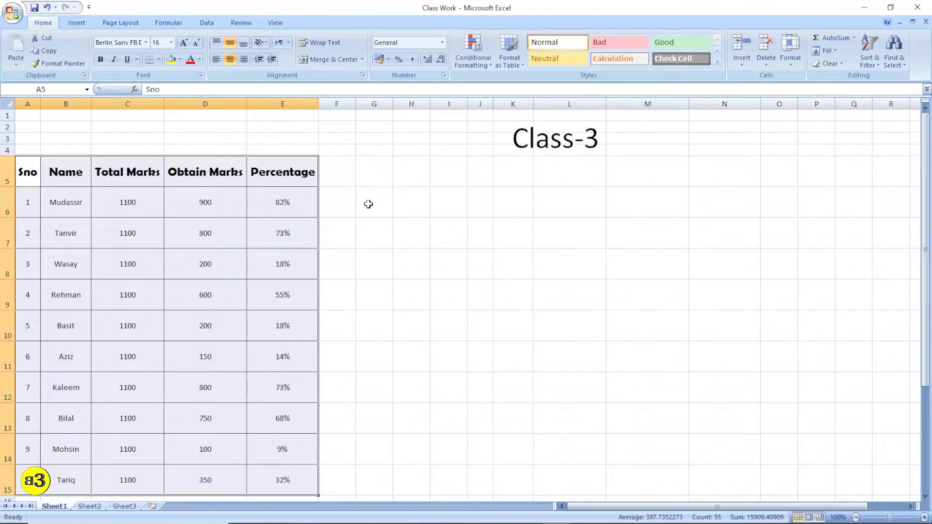
pyautogui.click(368, 204)
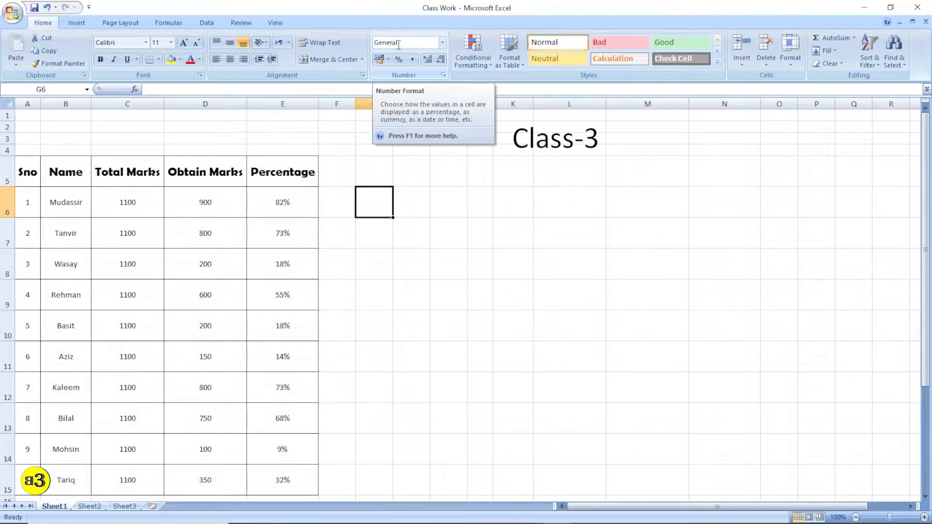
pyautogui.moveTo(379, 181); pyautogui.dragTo(660, 421)
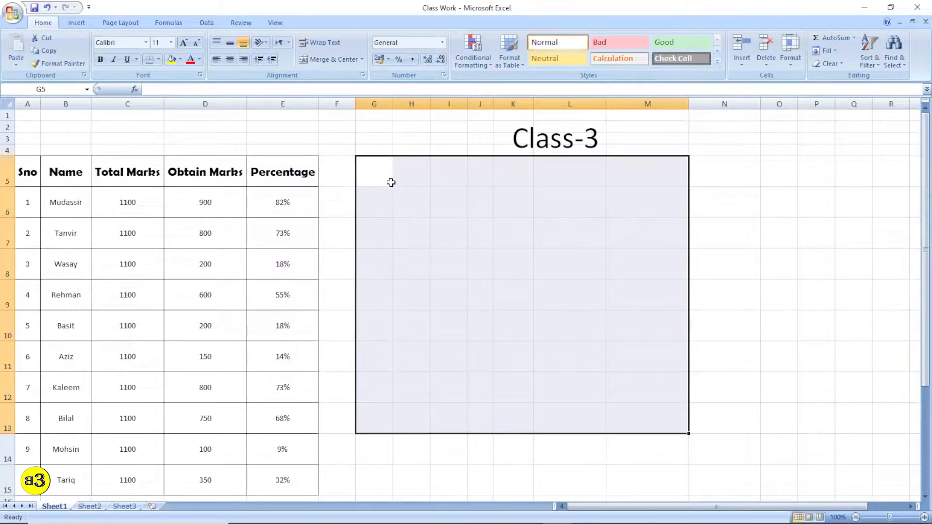
pyautogui.click(391, 182)
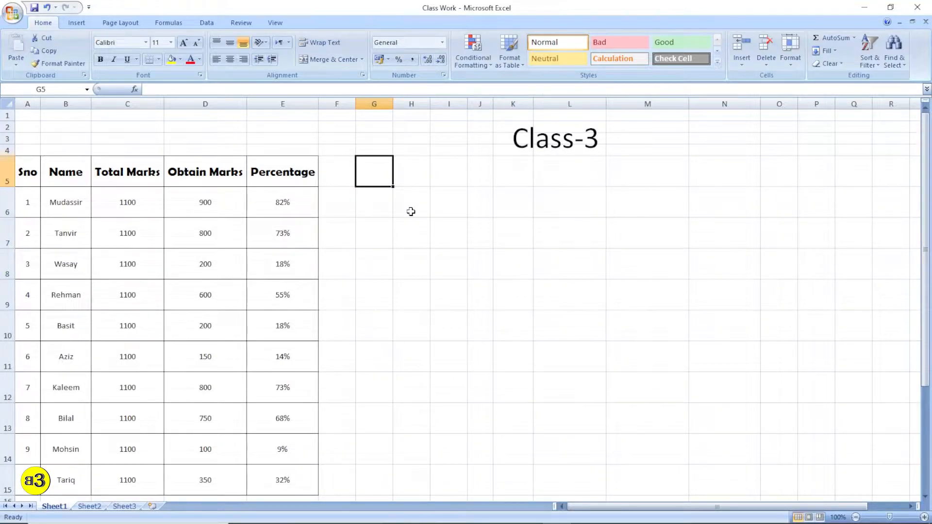
pyautogui.write('ah')
pyautogui.write('med')
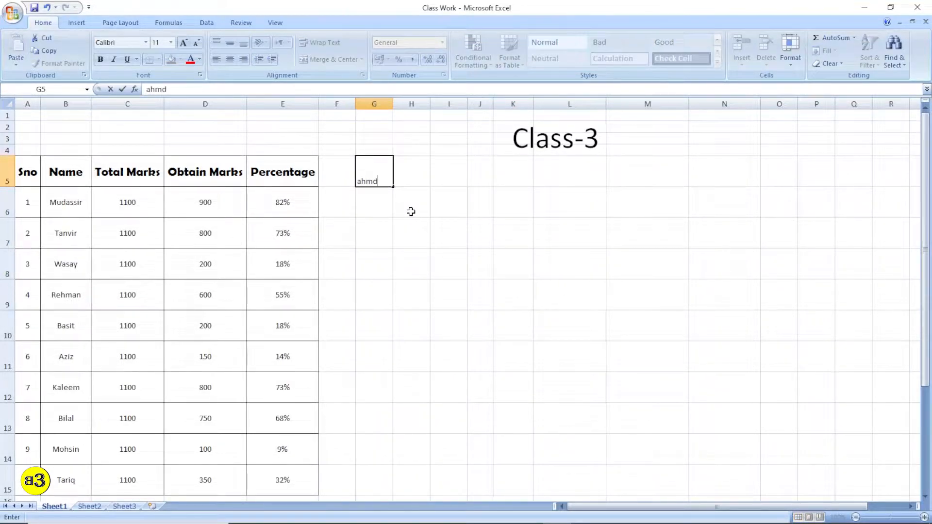
pyautogui.press('Return')
pyautogui.write('1')
pyautogui.press('Return')
pyautogui.write('2')
pyautogui.press('Return')
pyautogui.press('Up')
pyautogui.press('Up')
pyautogui.press('Up')
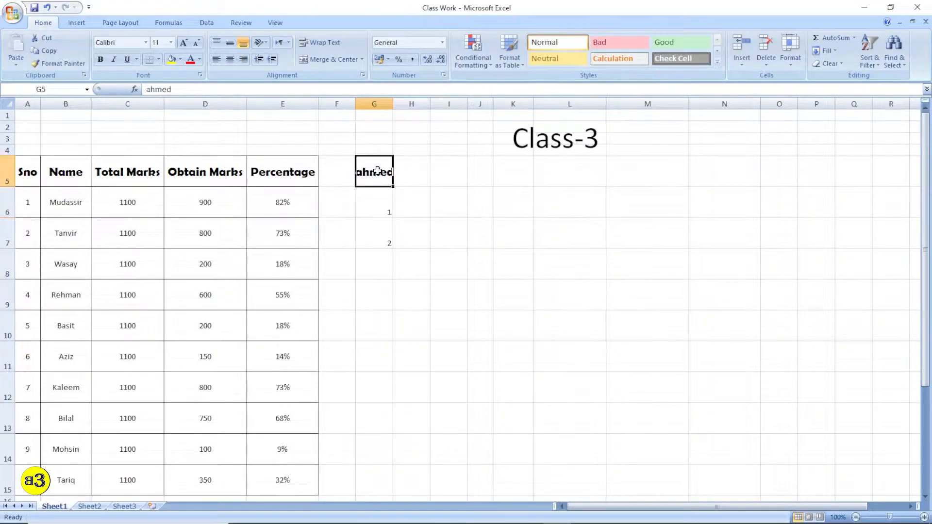
pyautogui.click(273, 173)
pyautogui.click(373, 173)
pyautogui.click(378, 250)
pyautogui.press('Delete')
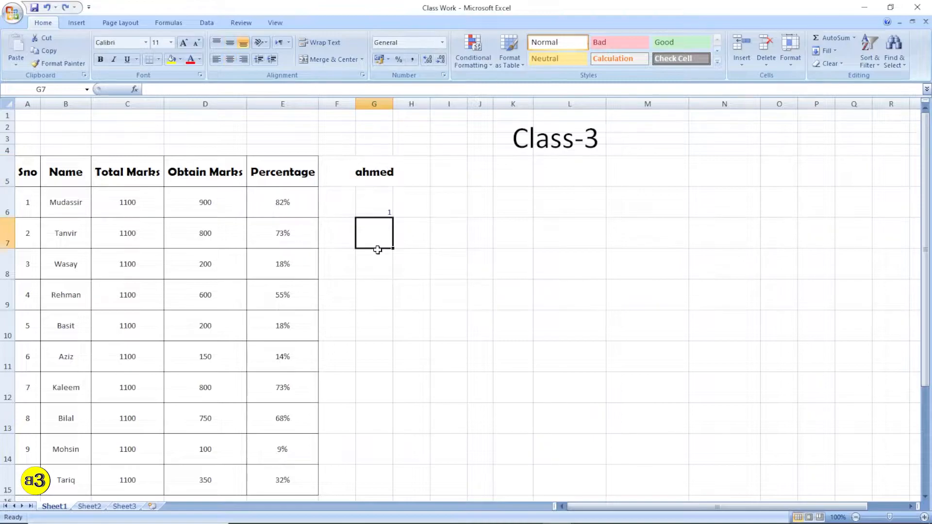
pyautogui.click(384, 177)
pyautogui.press('Delete')
pyautogui.click(437, 249)
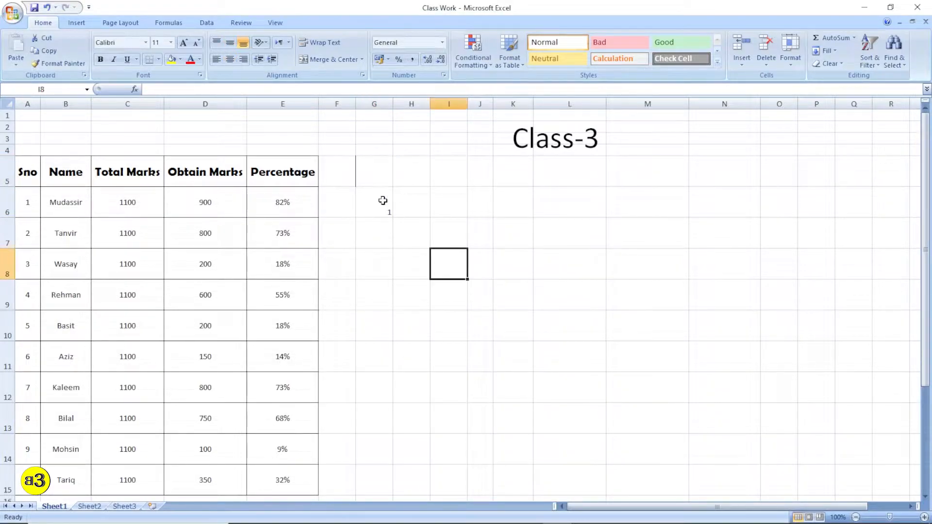
pyautogui.click(382, 233)
pyautogui.write('1')
pyautogui.press('Return')
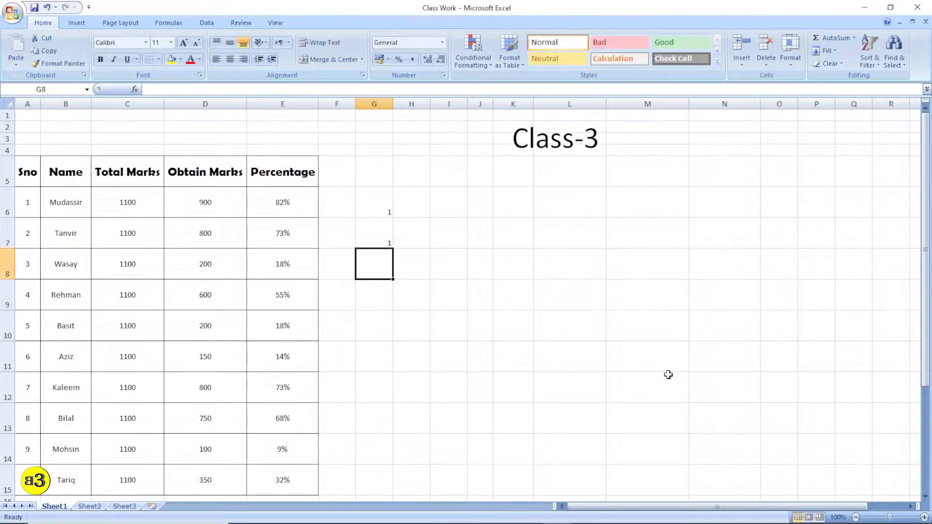
pyautogui.press('Up')
pyautogui.press('Up')
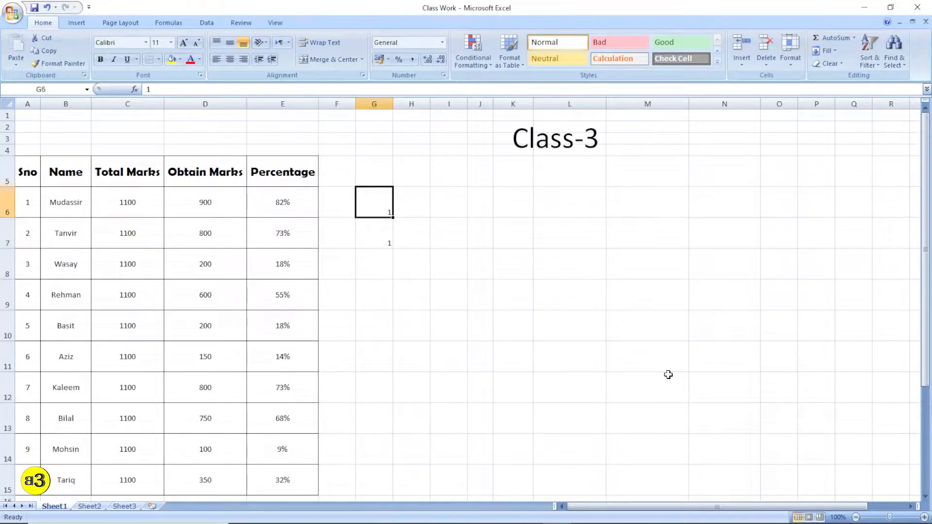
pyautogui.hotkey('shift', 'Down')
pyautogui.press('Delete')
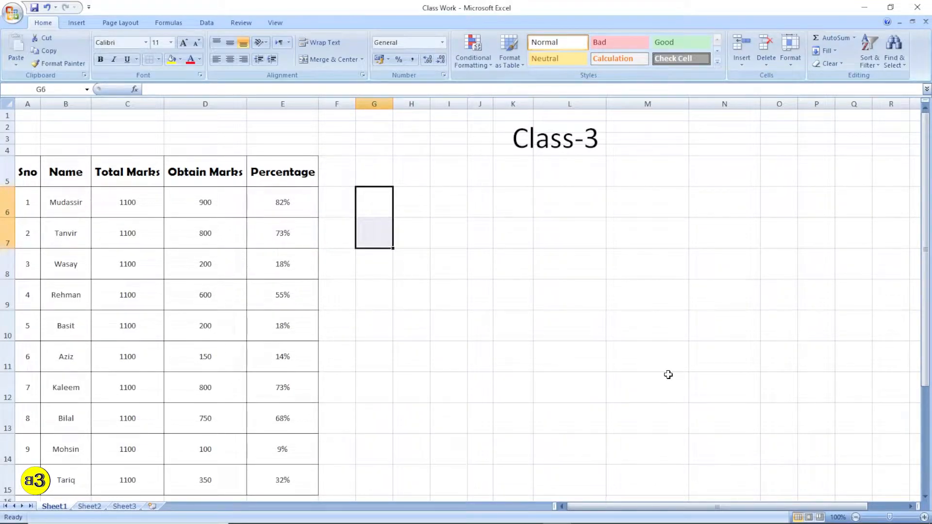
pyautogui.click(374, 295)
pyautogui.click(383, 231)
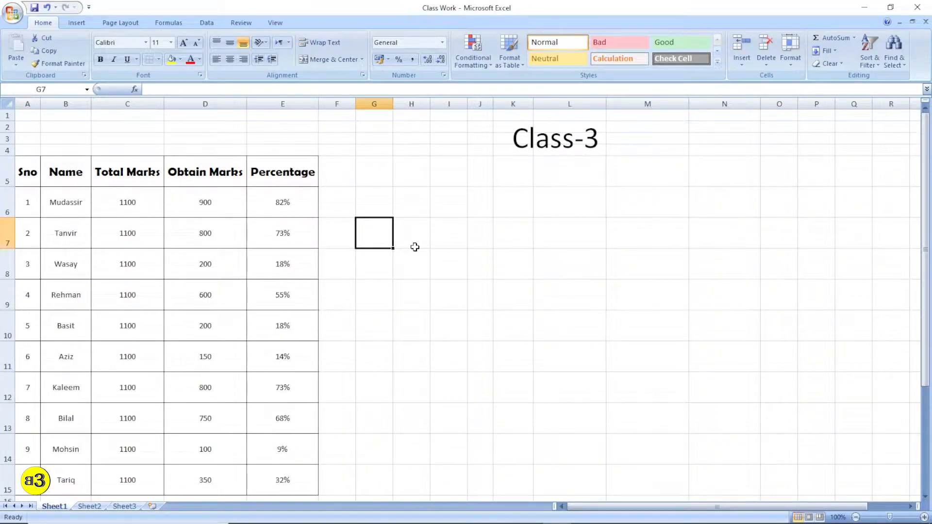
pyautogui.write('1')
pyautogui.press('Return')
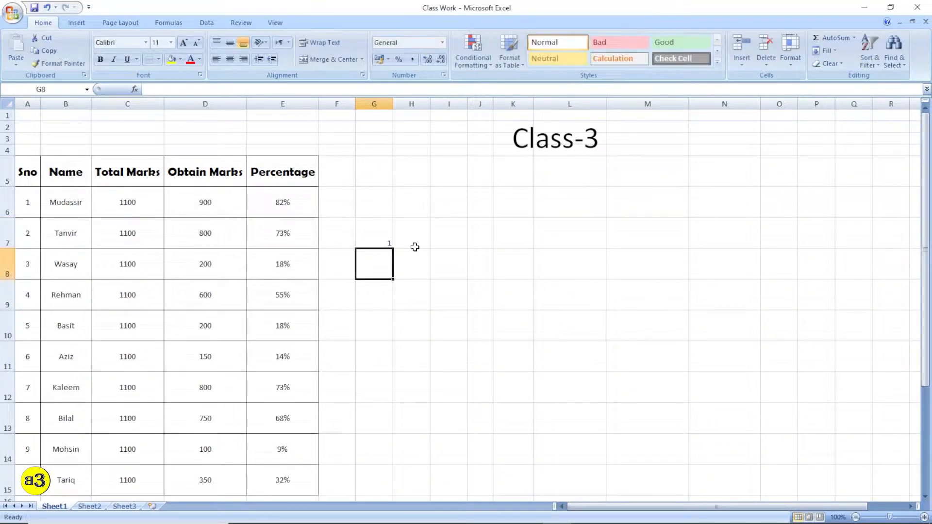
pyautogui.press('Up')
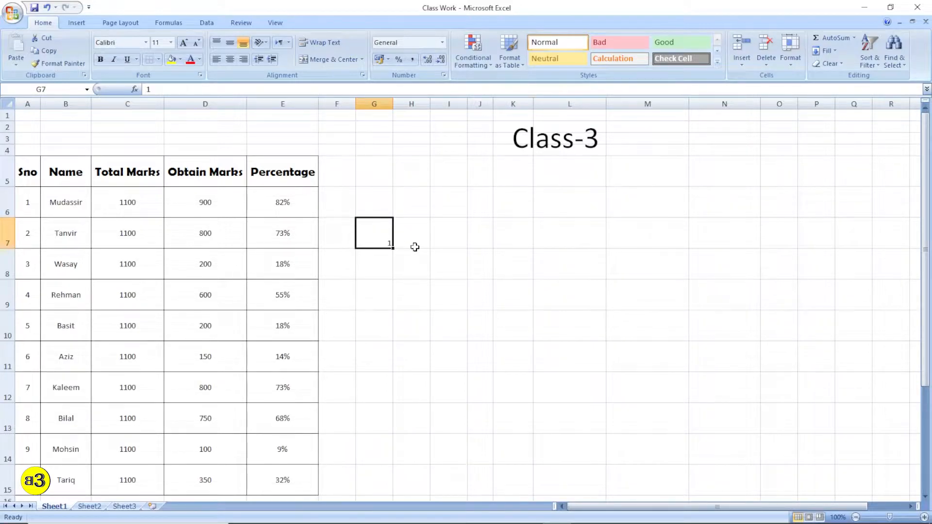
pyautogui.write('0022')
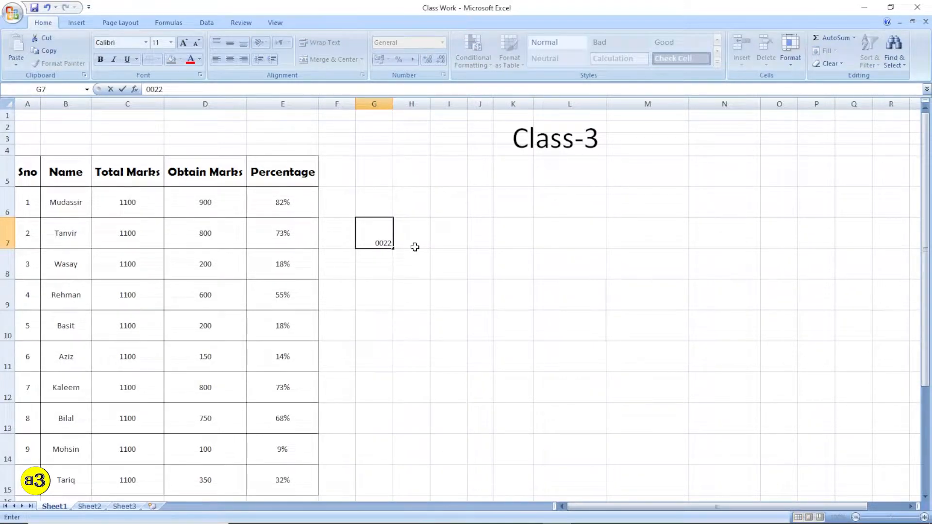
pyautogui.press('Return')
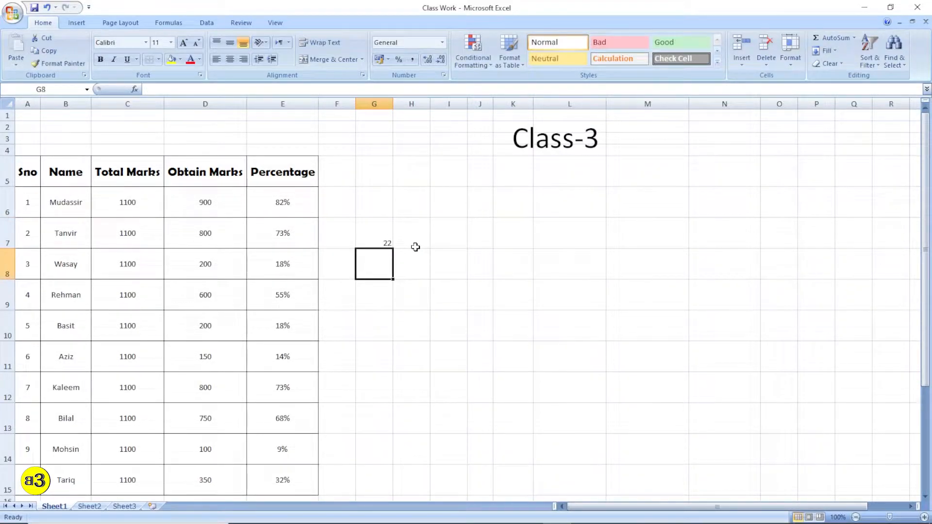
pyautogui.click(385, 244)
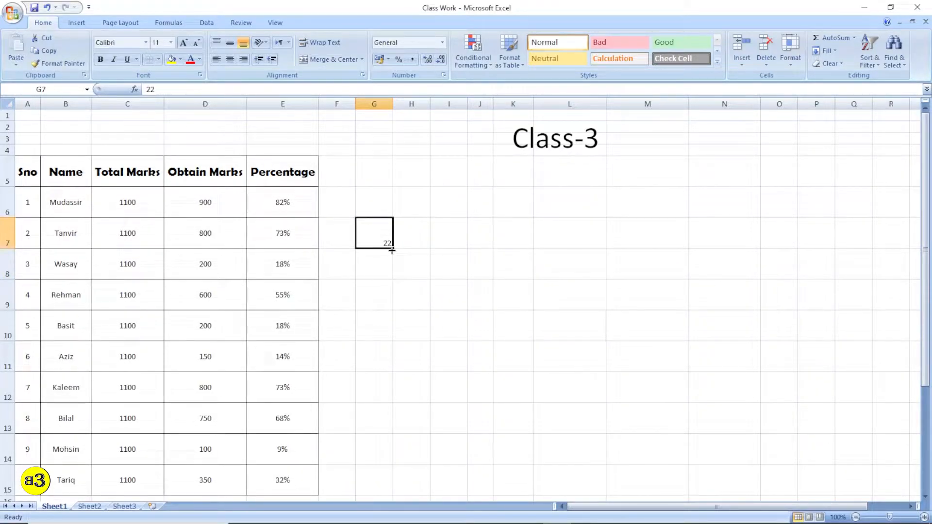
pyautogui.click(435, 272)
pyautogui.click(375, 241)
pyautogui.click(454, 281)
pyautogui.click(378, 238)
pyautogui.click(400, 258)
pyautogui.click(384, 251)
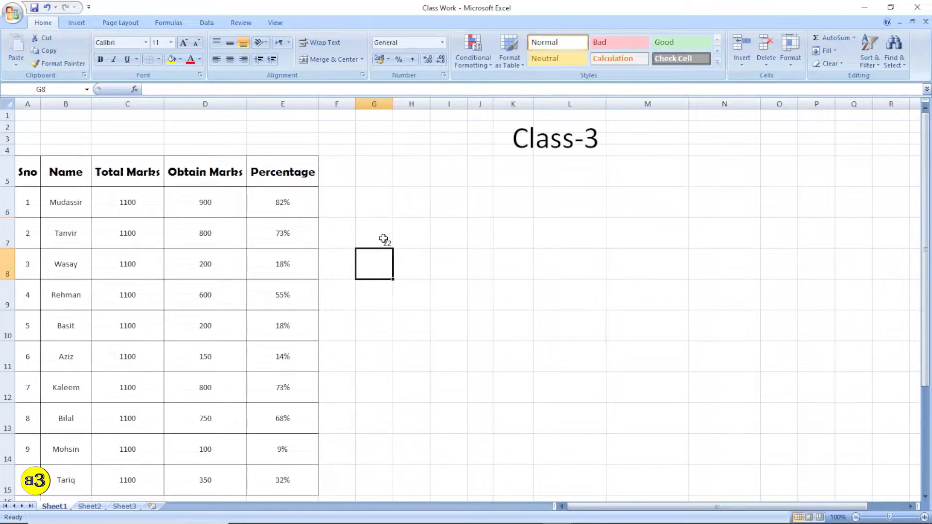
pyautogui.click(383, 239)
pyautogui.click(408, 268)
pyautogui.click(385, 242)
pyautogui.click(453, 267)
pyautogui.click(383, 239)
pyautogui.press('Delete')
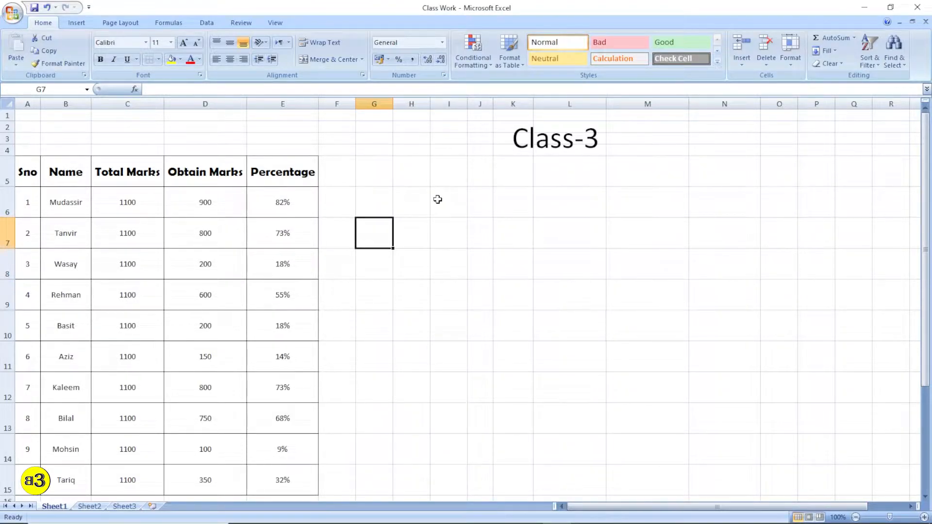
pyautogui.moveTo(431, 247); pyautogui.dragTo(415, 246)
# Step: Give cell G7 the Long Date number format
pyautogui.click(385, 242)
pyautogui.click(442, 44)
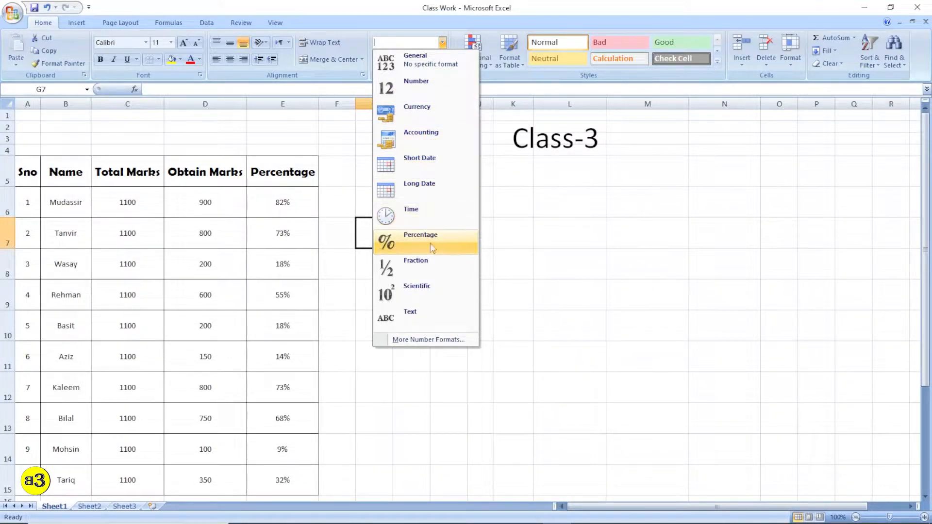
pyautogui.click(450, 244)
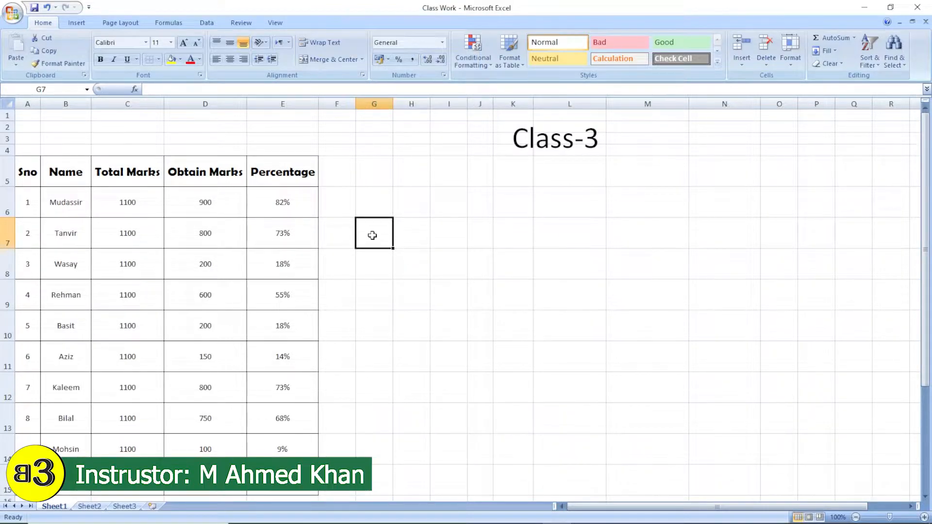
pyautogui.click(443, 43)
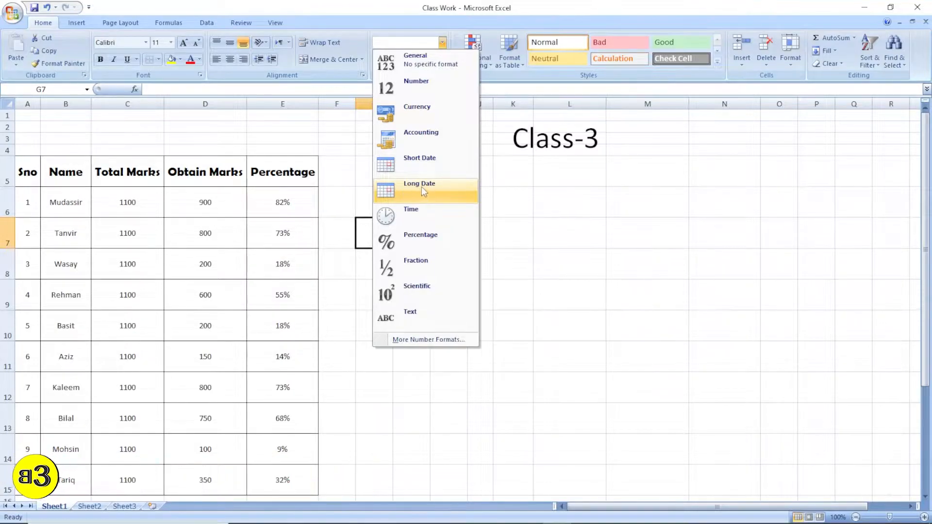
pyautogui.click(430, 186)
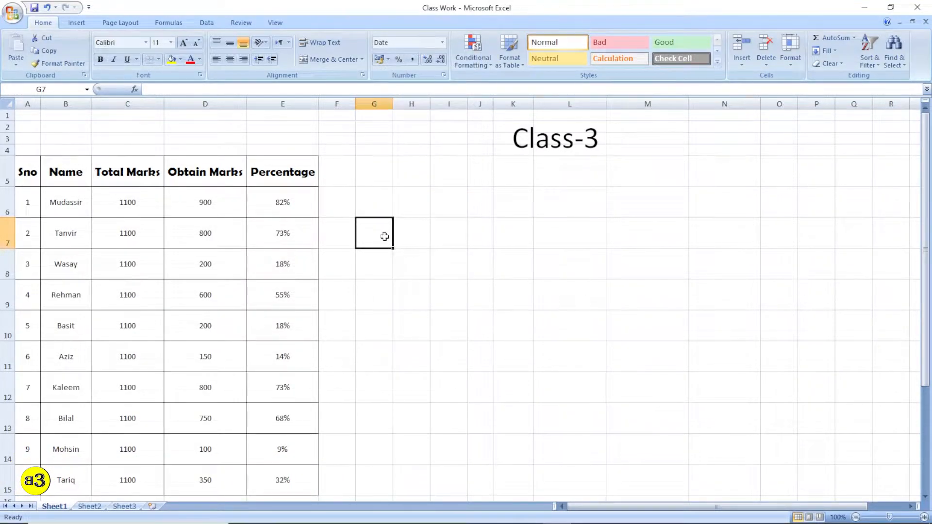
# Step: Enter 22 in G7 so it displays Sunday, 22 January 1900
pyautogui.click(377, 195)
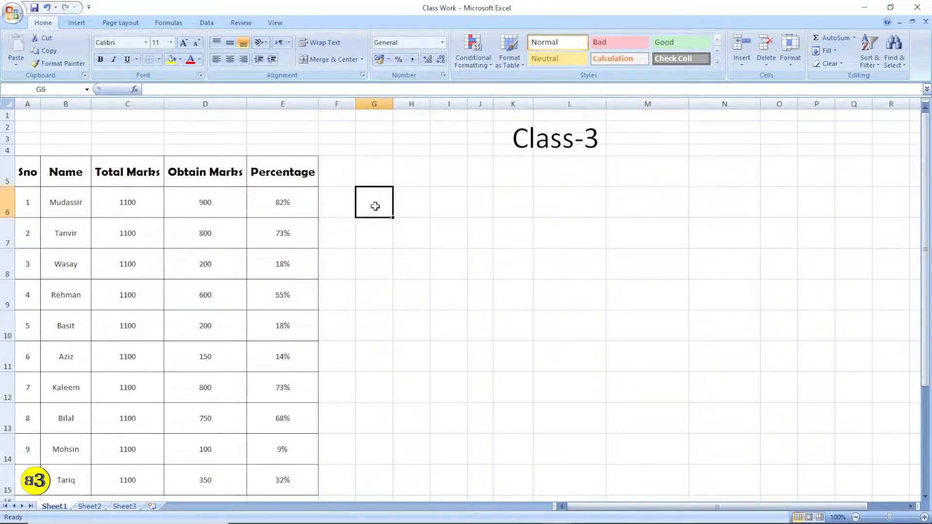
pyautogui.click(370, 244)
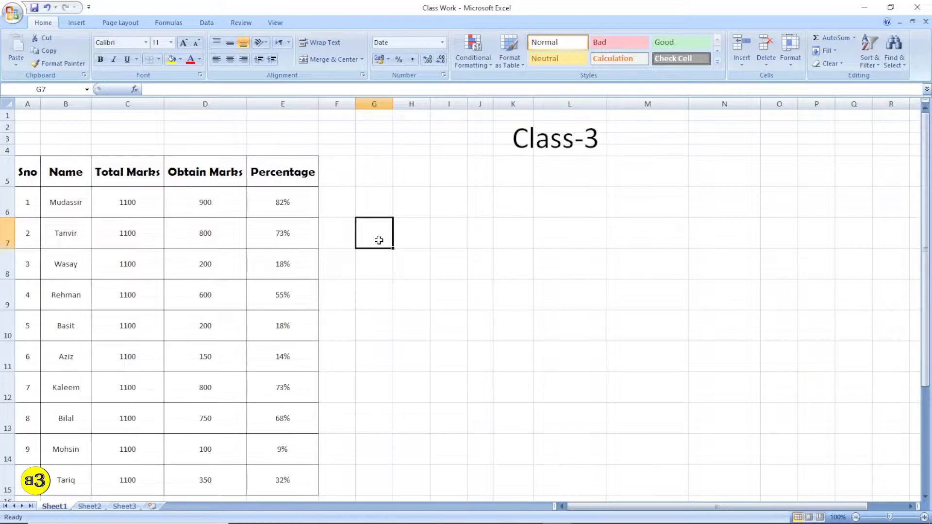
pyautogui.write('22')
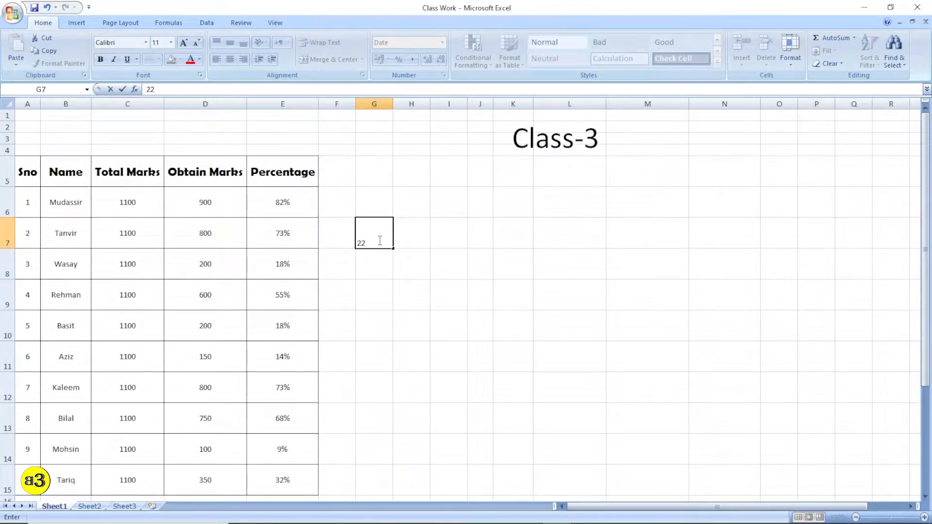
pyautogui.press('Return')
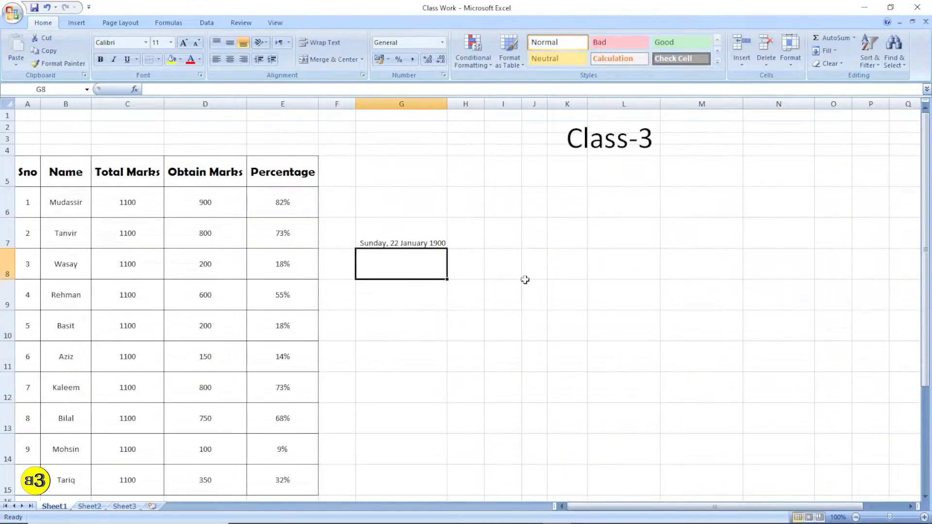
# Step: Reselect G7 to check its stored value 22/01/1900 in the formula bar
pyautogui.click(618, 323)
pyautogui.click(377, 242)
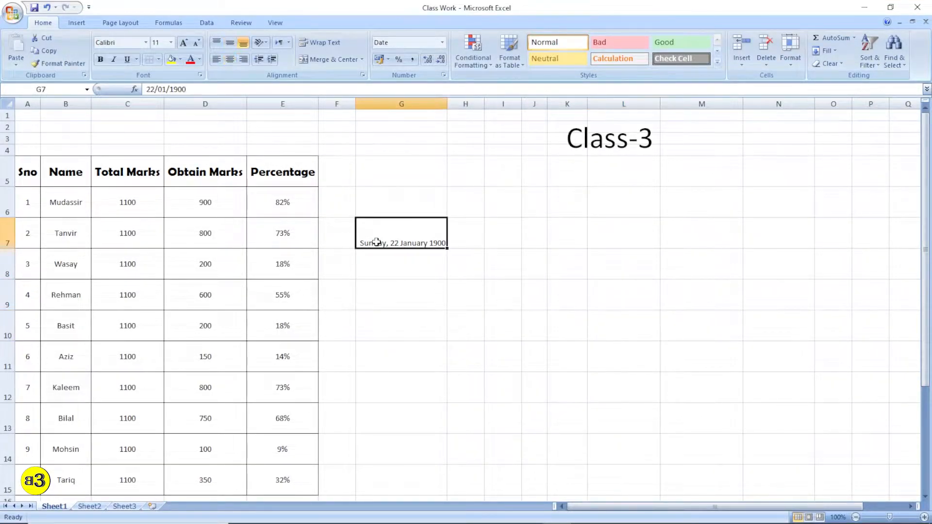
pyautogui.click(535, 264)
pyautogui.click(402, 238)
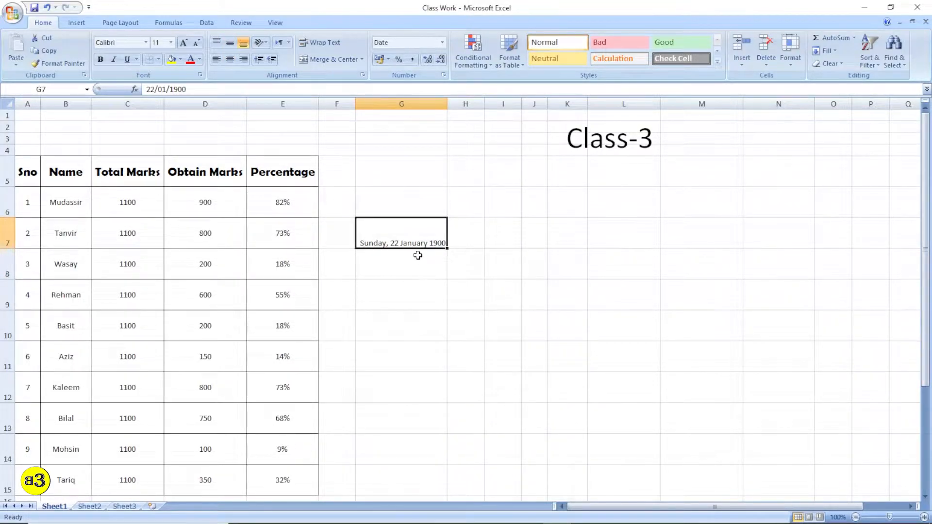
pyautogui.click(394, 260)
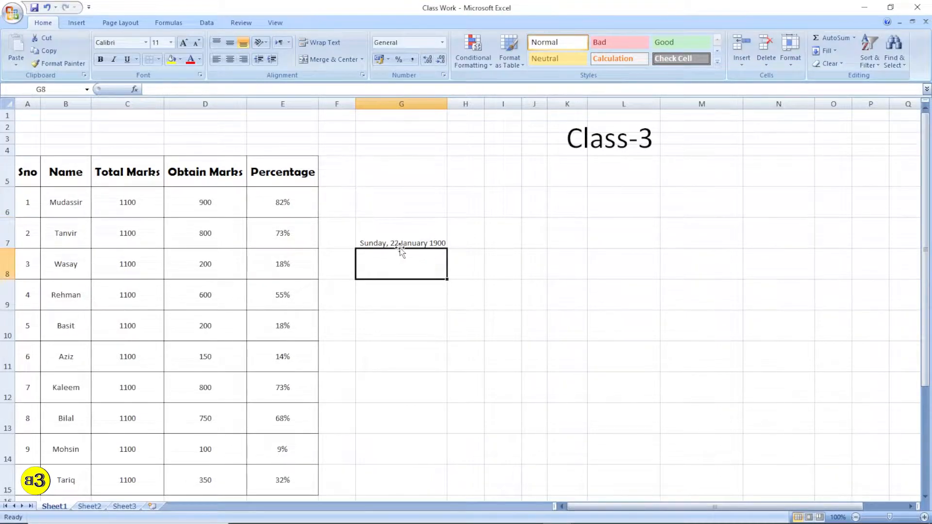
pyautogui.click(408, 239)
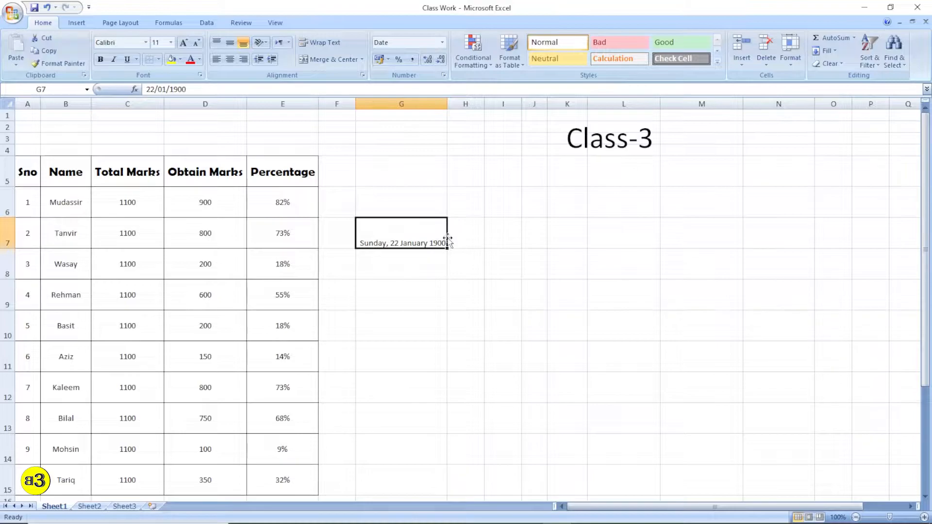
pyautogui.click(420, 267)
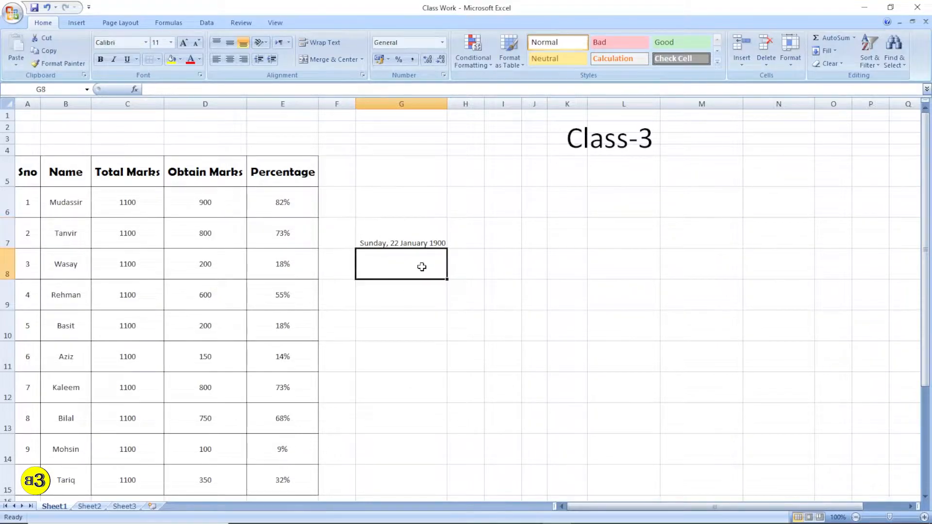
# Step: Format G8 as Currency and enter 22, showing Rs22.00
pyautogui.click(443, 43)
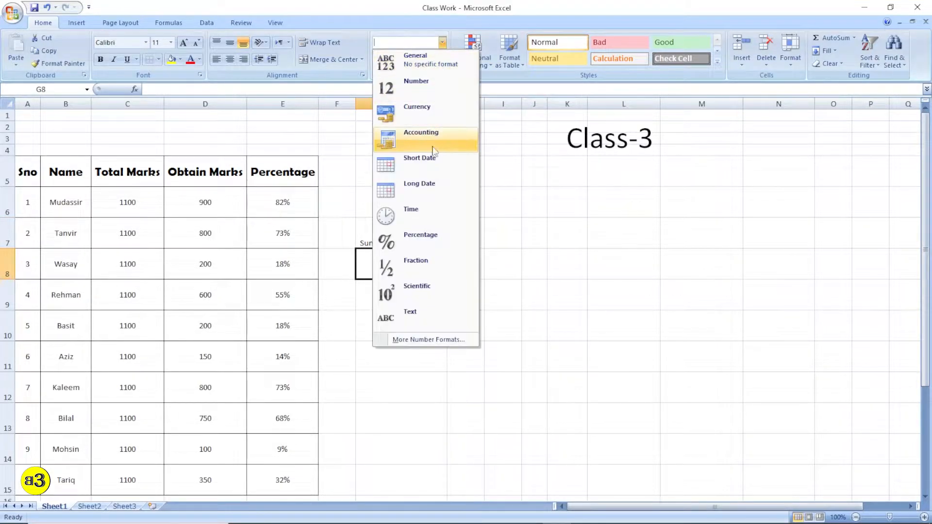
pyautogui.click(436, 113)
pyautogui.click(549, 285)
pyautogui.click(380, 266)
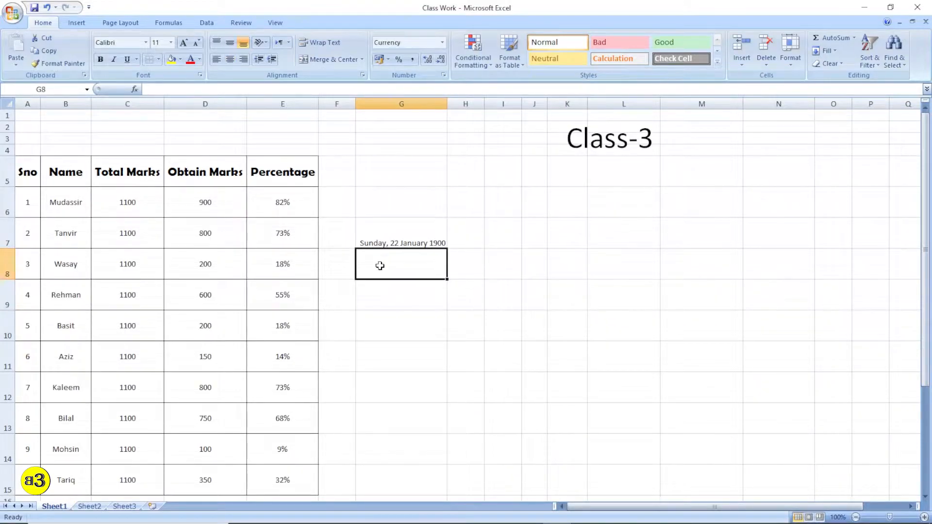
pyautogui.write('22')
pyautogui.press('Return')
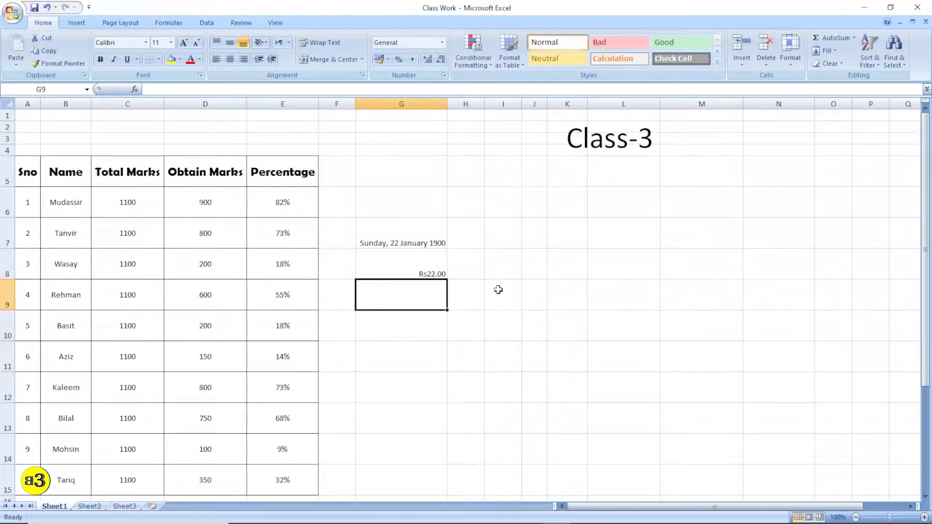
pyautogui.click(420, 268)
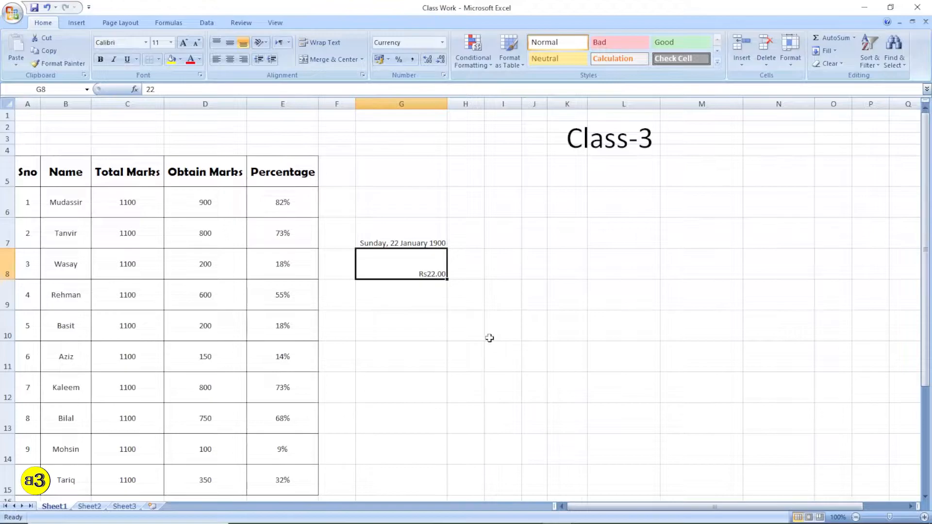
# Step: Format G9 as Time and enter 22, showing 12:00:00 AM
pyautogui.click(418, 290)
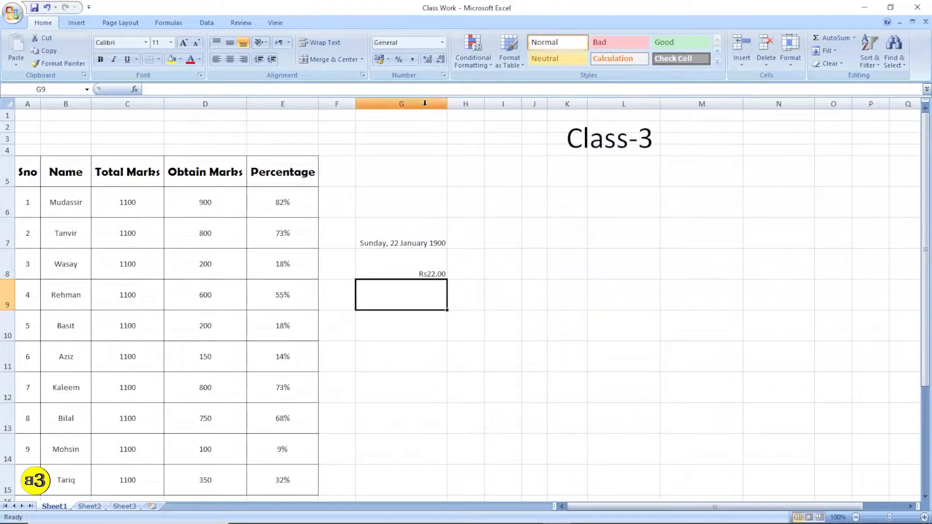
pyautogui.click(442, 43)
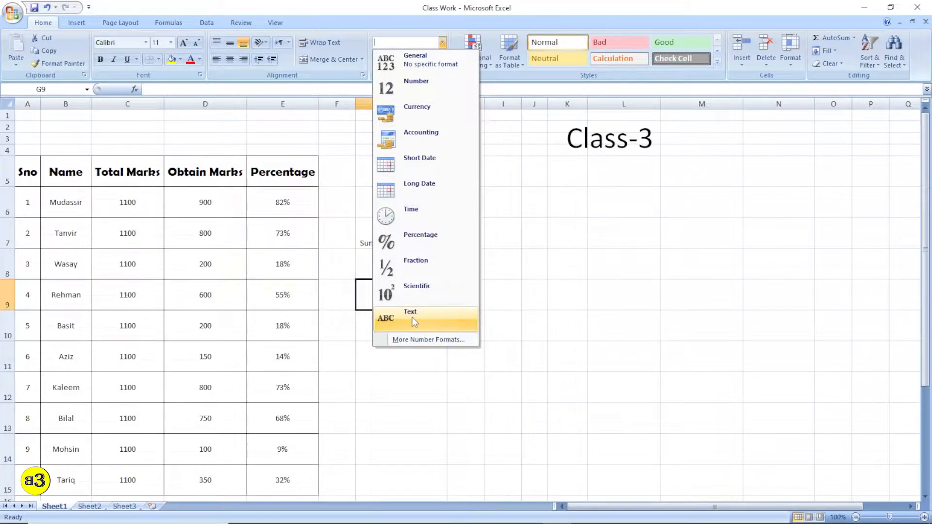
pyautogui.click(413, 216)
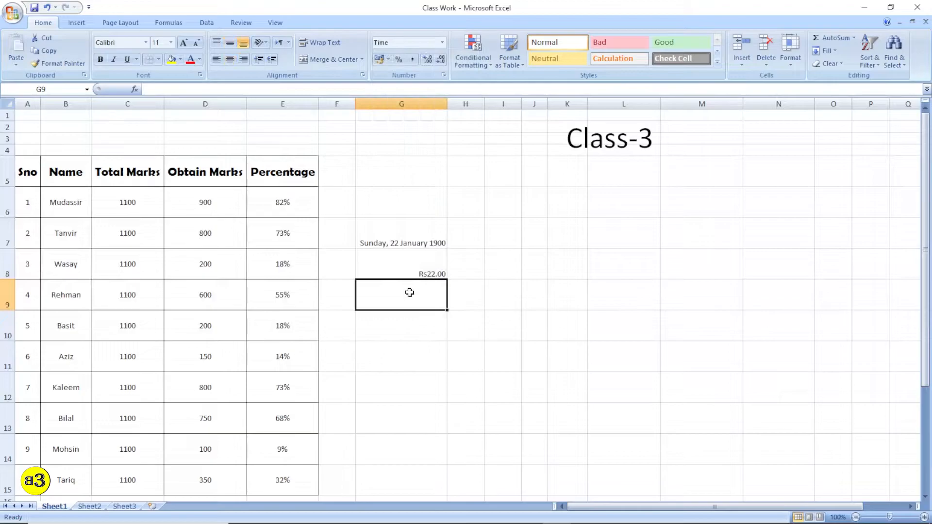
pyautogui.write('22')
pyautogui.press('Return')
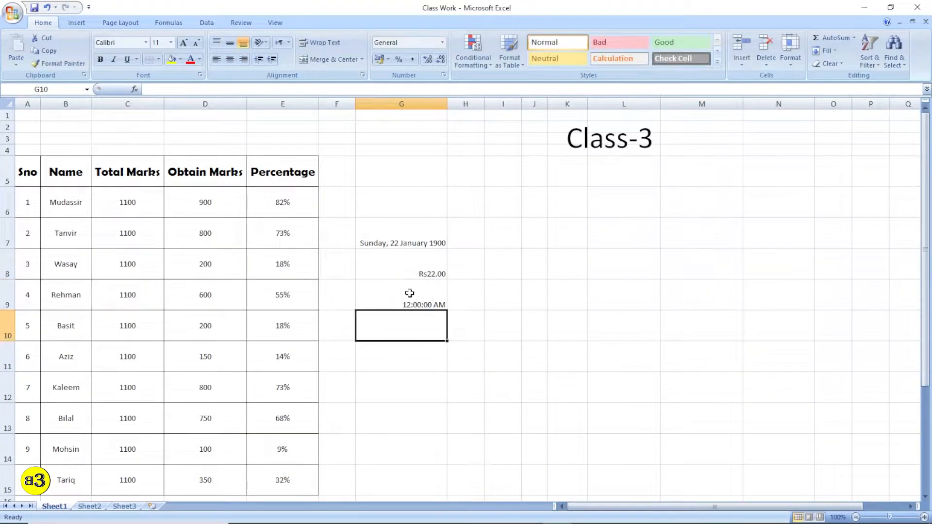
pyautogui.click(424, 308)
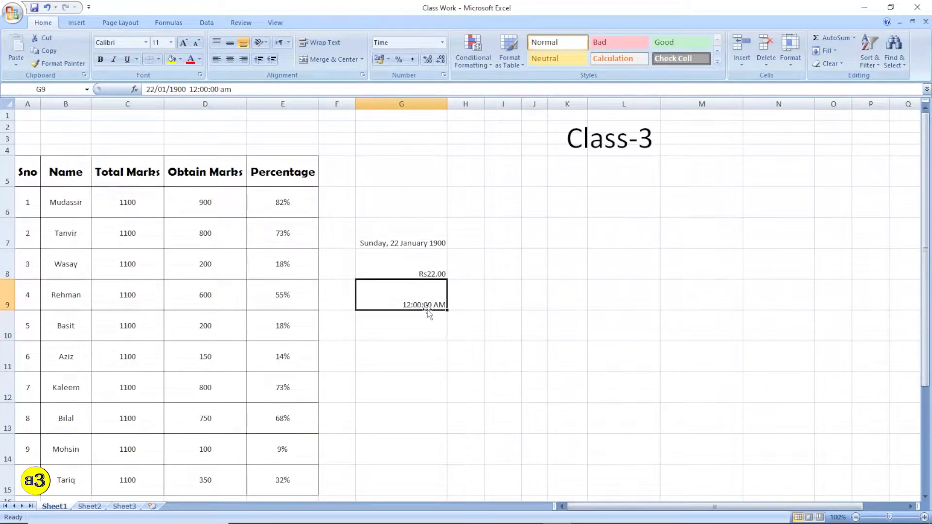
# Step: Format G10 as Text and enter 0022 so the leading zeros stay
pyautogui.click(420, 316)
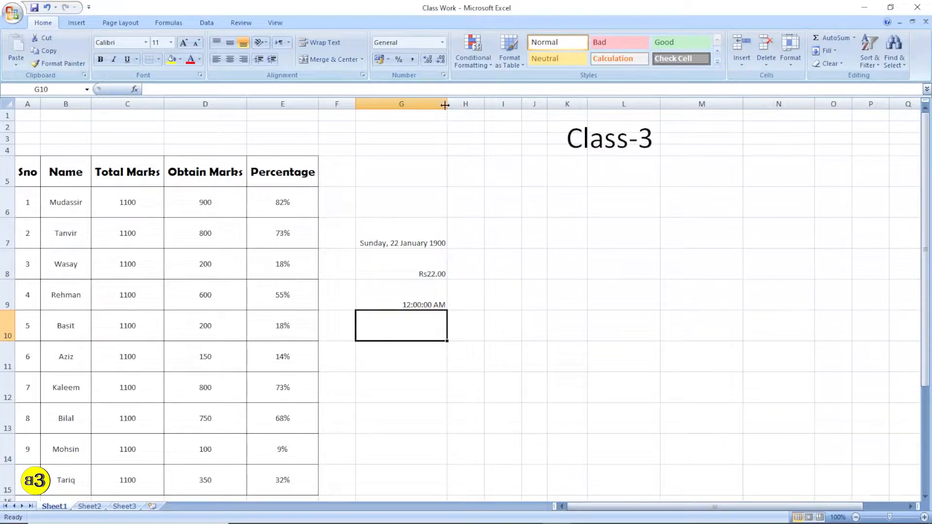
pyautogui.click(442, 42)
pyautogui.click(411, 305)
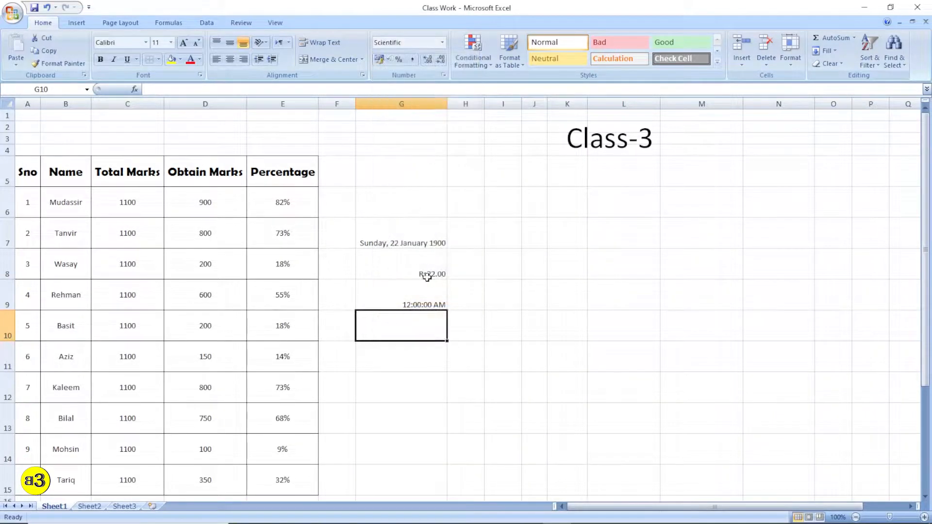
pyautogui.click(442, 43)
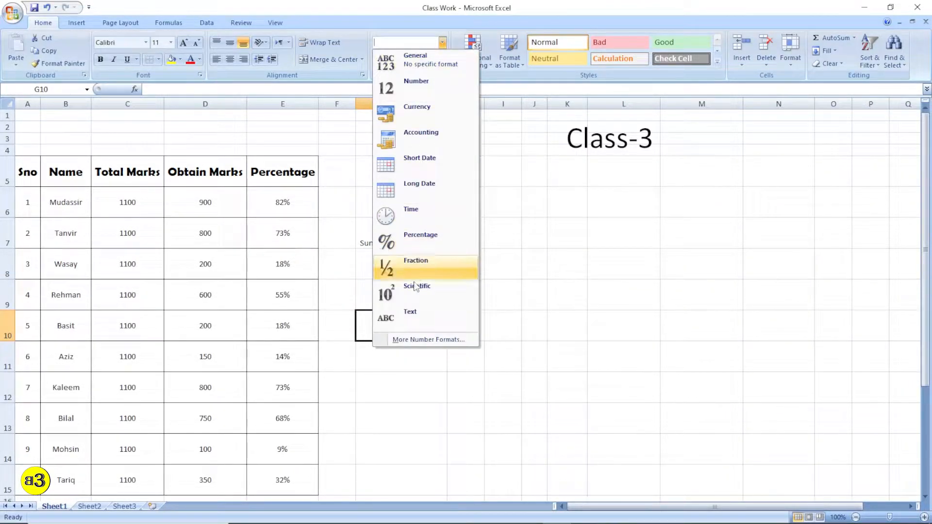
pyautogui.click(410, 315)
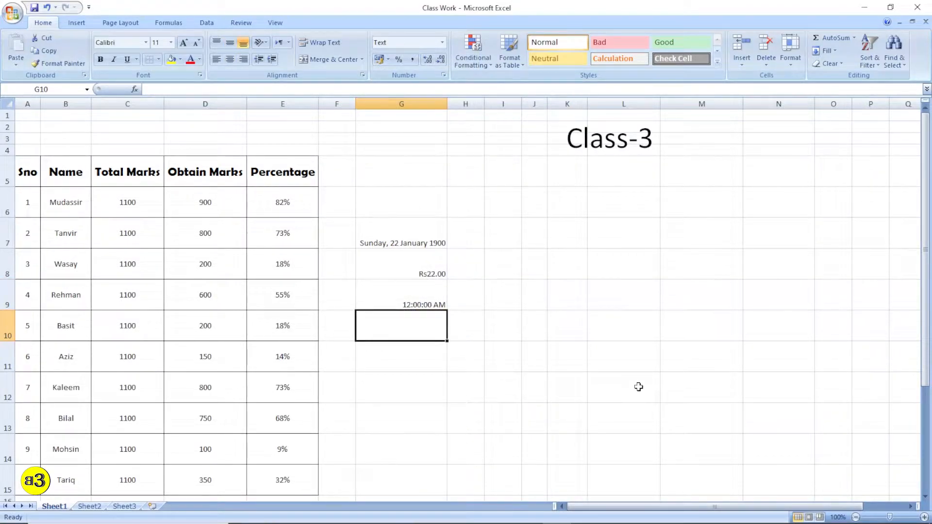
pyautogui.write('0022')
pyautogui.press('Return')
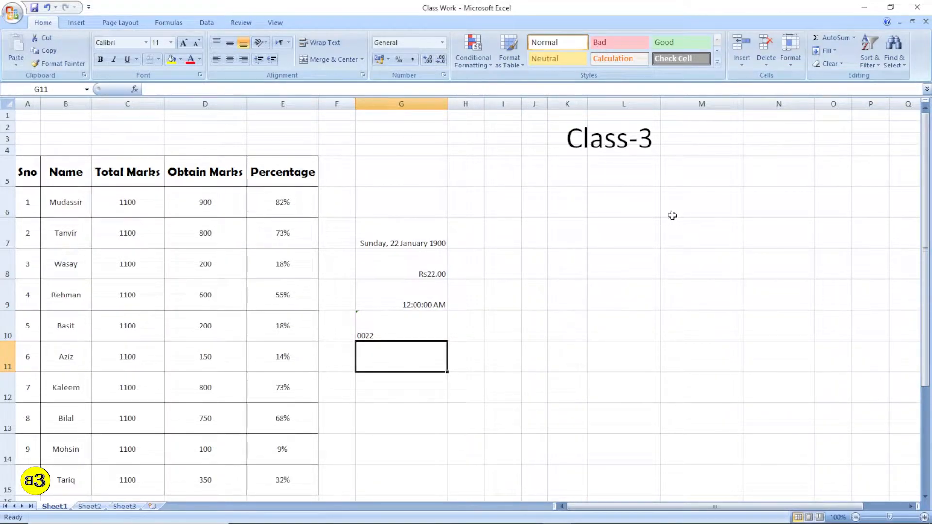
# Step: Select the example cells G7:G10 and check the text-stored 0022 in G10
pyautogui.moveTo(393, 236); pyautogui.dragTo(380, 327)
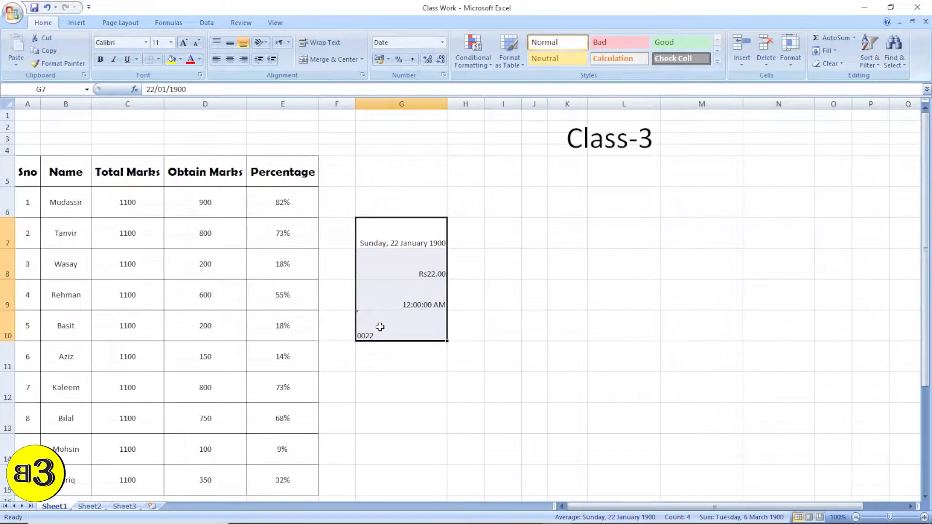
pyautogui.moveTo(424, 233); pyautogui.dragTo(422, 326)
pyautogui.click(517, 305)
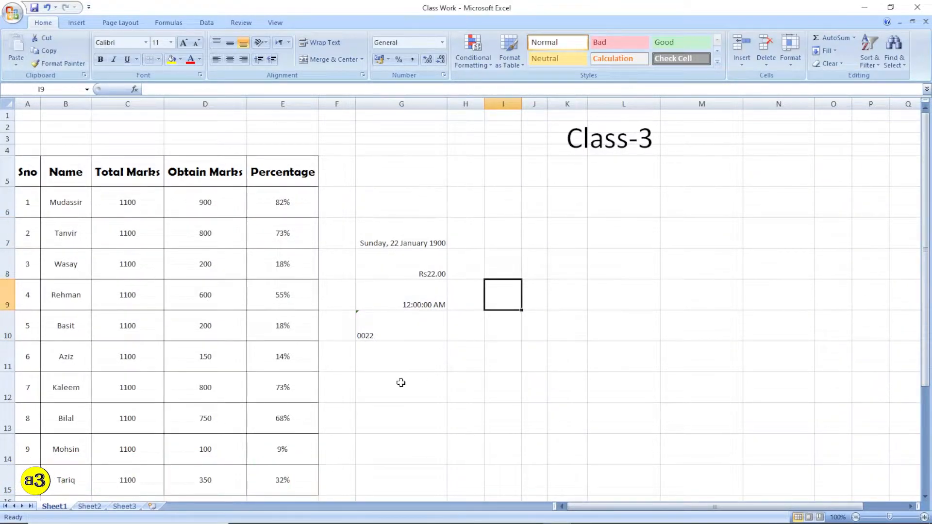
pyautogui.click(405, 315)
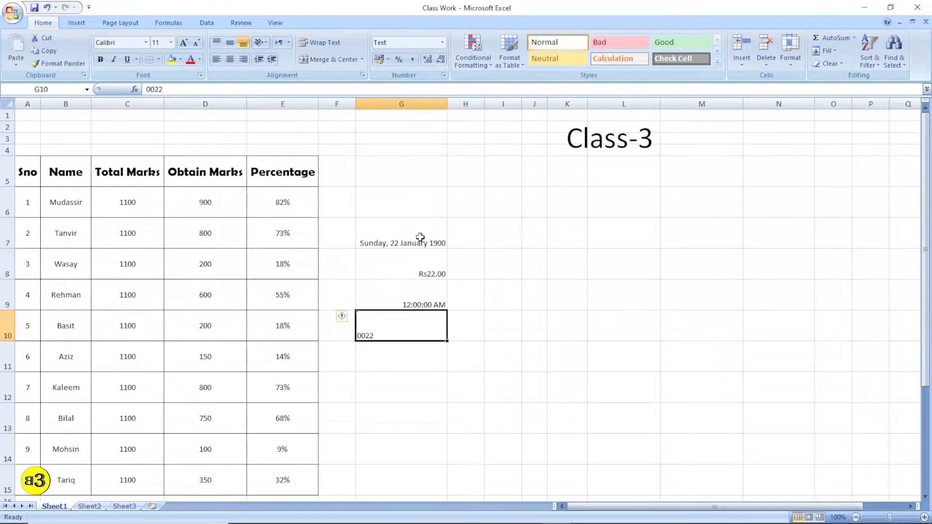
pyautogui.moveTo(422, 237); pyautogui.dragTo(406, 329)
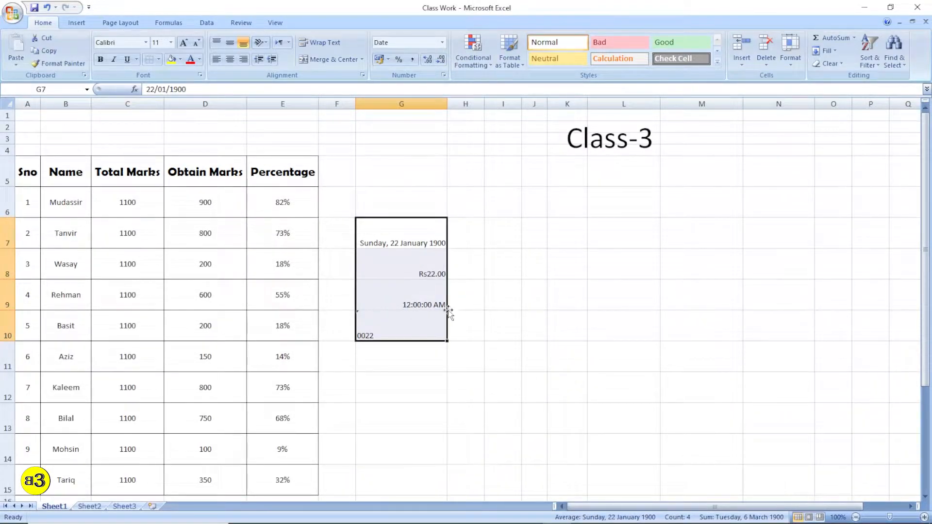
# Step: Look over the Percentage cells E6:E15, then clear the contents of G7:G10
pyautogui.moveTo(280, 204); pyautogui.dragTo(288, 417)
pyautogui.click(291, 209)
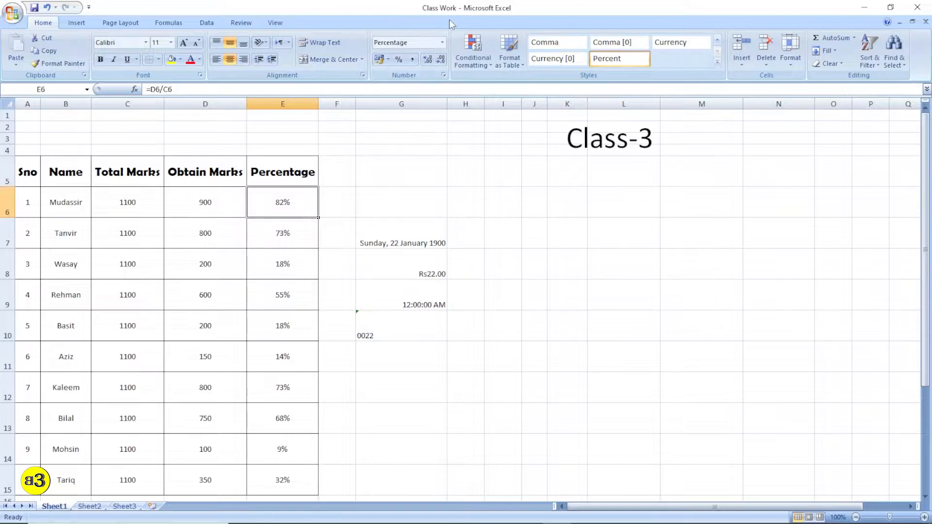
pyautogui.moveTo(274, 197); pyautogui.dragTo(278, 485)
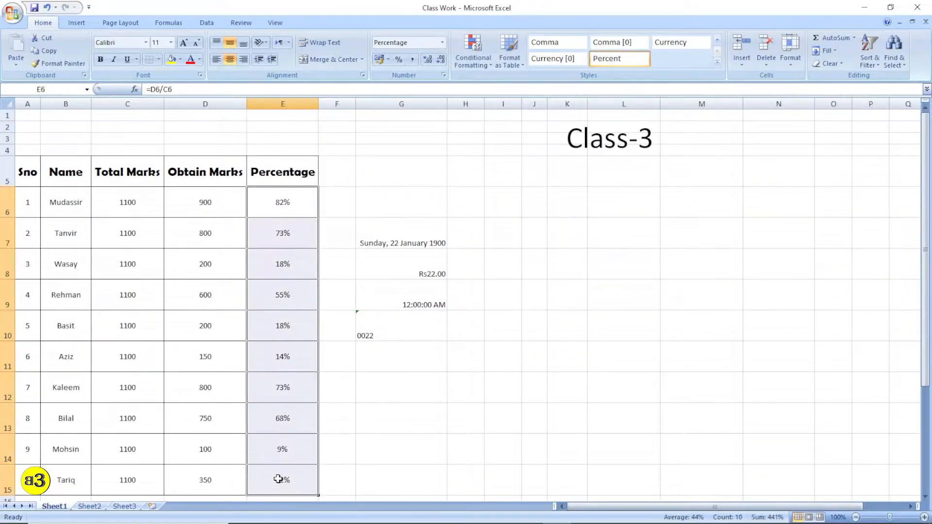
pyautogui.moveTo(369, 247); pyautogui.dragTo(368, 338)
pyautogui.press('Delete')
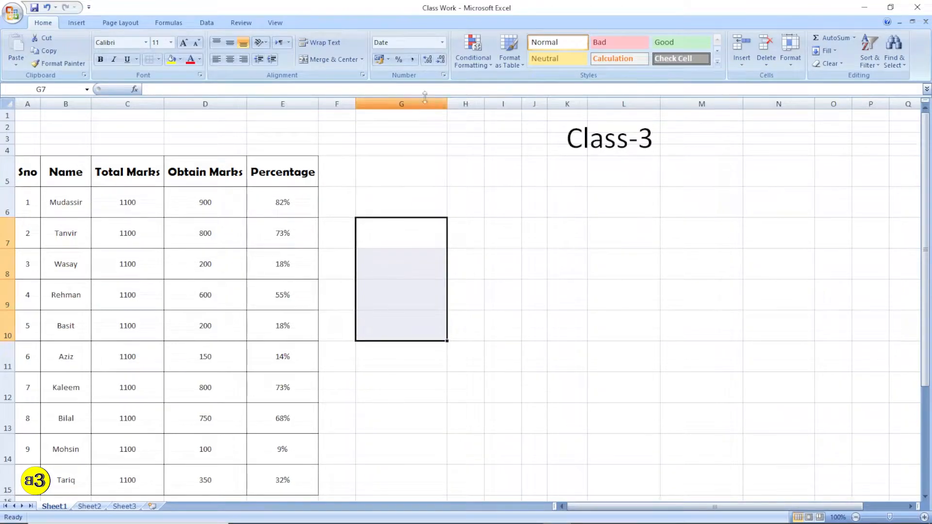
pyautogui.click(442, 43)
pyautogui.click(421, 63)
pyautogui.click(449, 304)
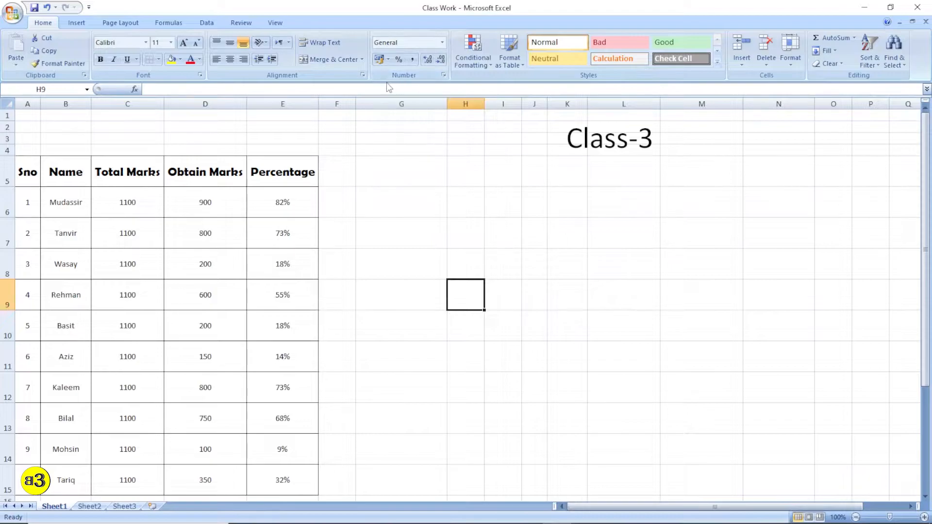
pyautogui.click(397, 214)
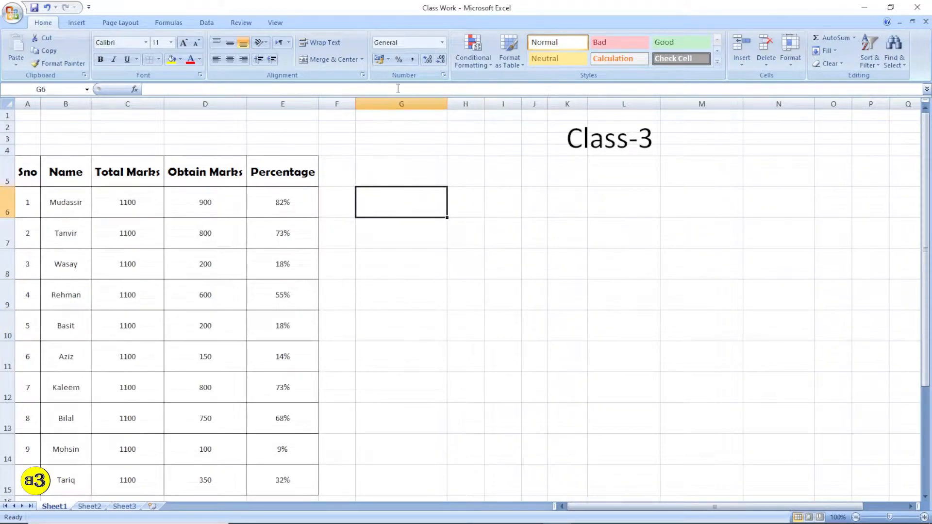
pyautogui.click(388, 59)
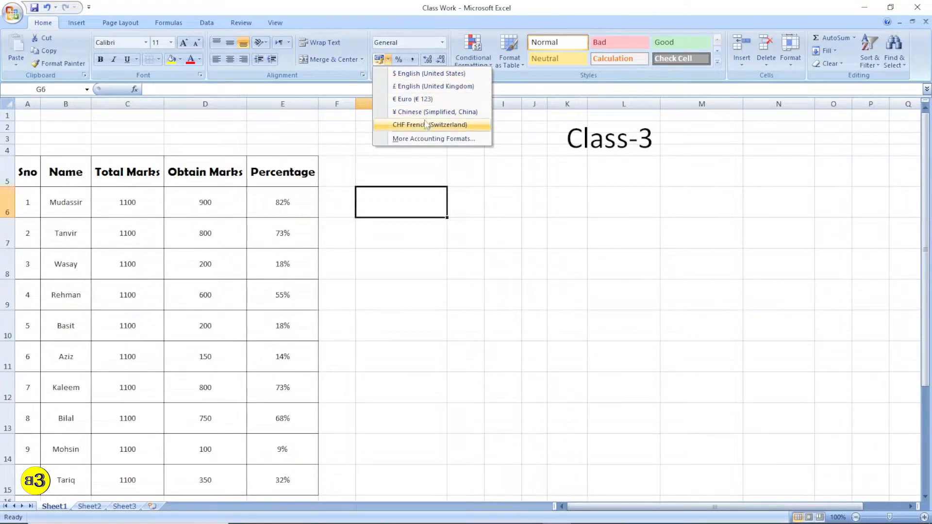
pyautogui.click(398, 217)
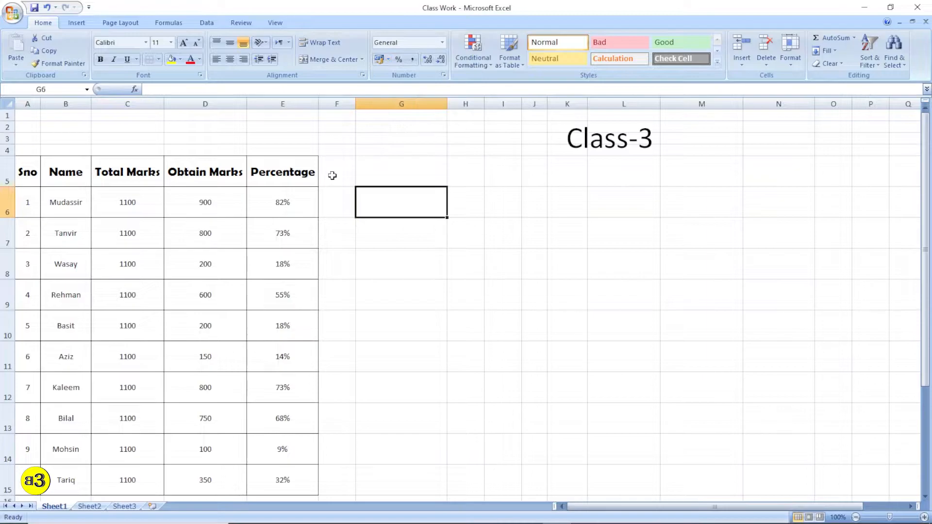
pyautogui.click(335, 176)
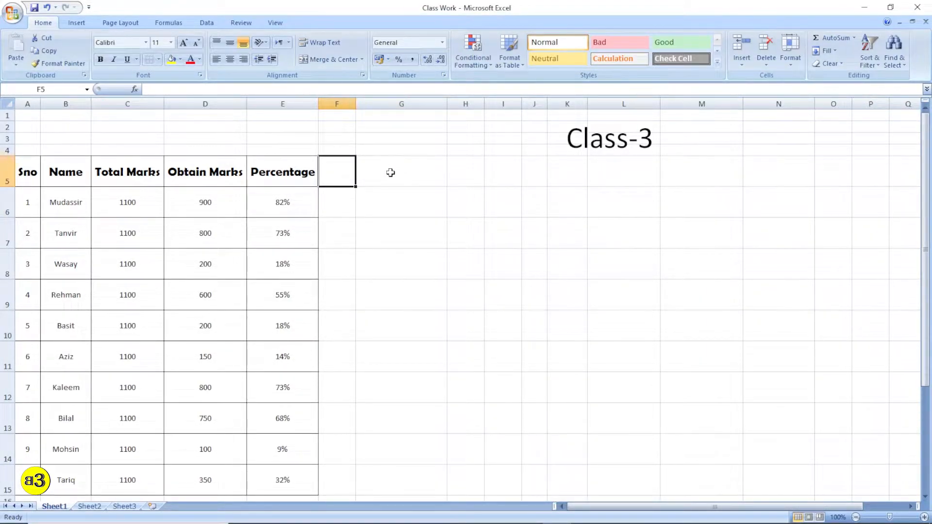
# Step: Enter the heading Fees in cell F5
pyautogui.write('Fees')
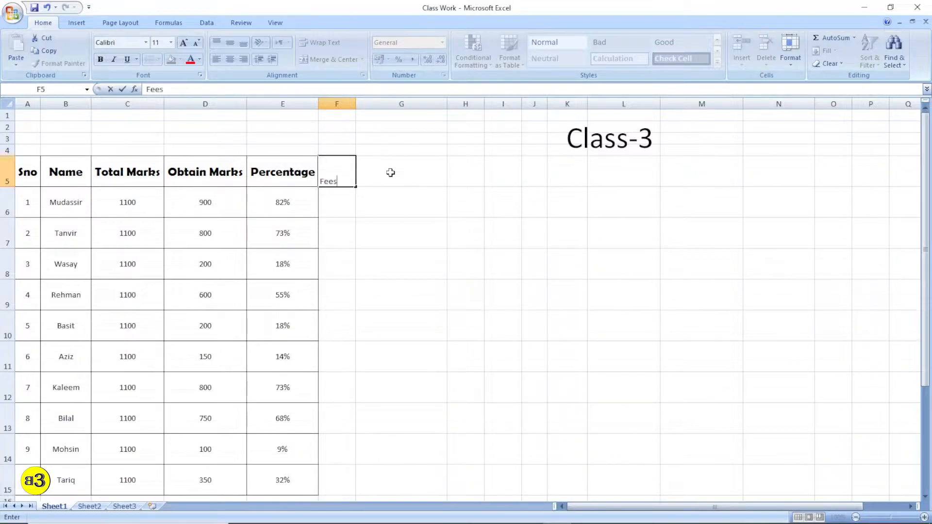
pyautogui.press('Return')
pyautogui.click(351, 173)
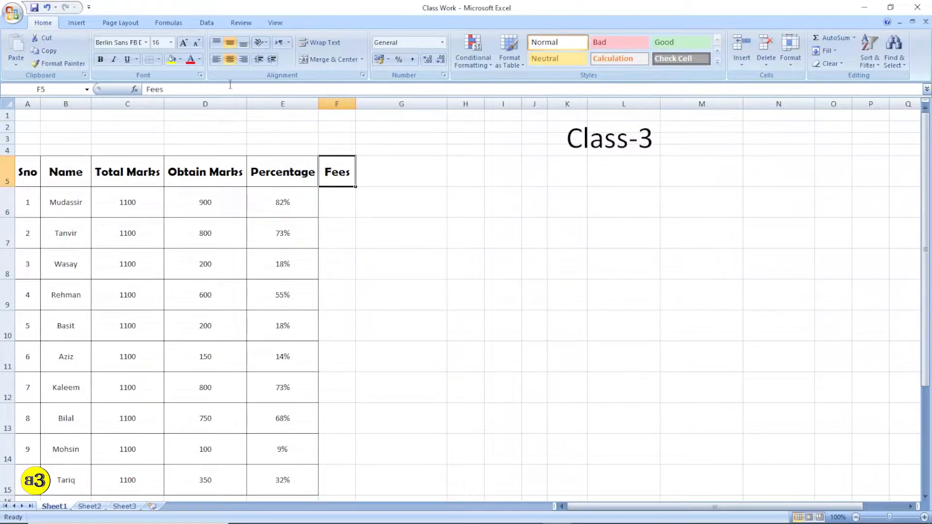
# Step: Apply All Borders to F5:F15 for the new Fees column
pyautogui.moveTo(329, 173); pyautogui.dragTo(330, 412)
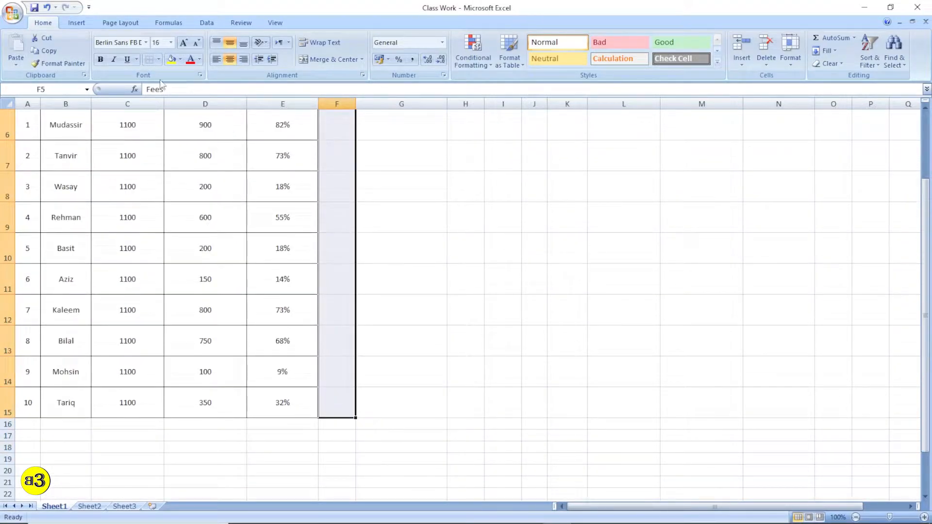
pyautogui.click(159, 59)
pyautogui.click(179, 148)
pyautogui.scroll(2, 423, 191)
pyautogui.click(424, 190)
pyautogui.moveTo(346, 177); pyautogui.dragTo(359, 336)
pyautogui.scroll(-1, 333, 252)
pyautogui.scroll(1, 350, 223)
pyautogui.click(339, 213)
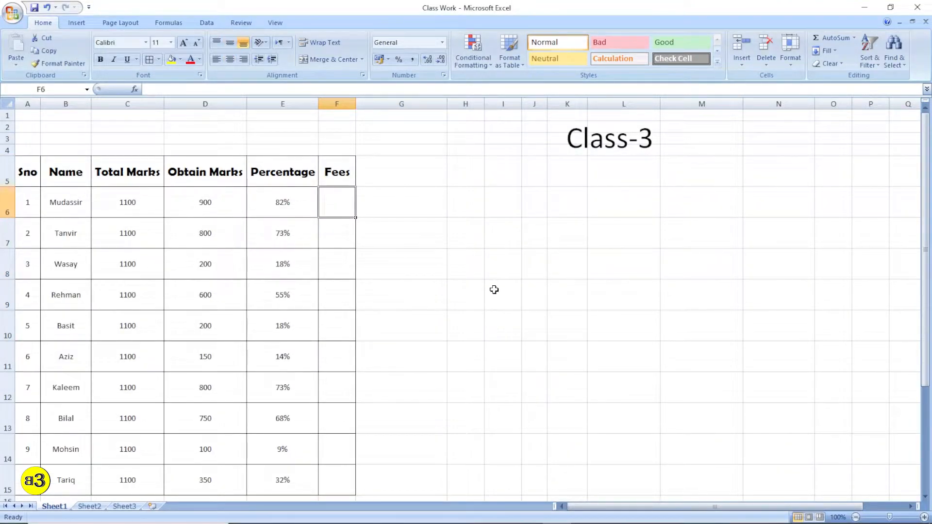
# Step: Enter the fee formula =C6-D6 in cell F6
pyautogui.write('=')
pyautogui.click(128, 202)
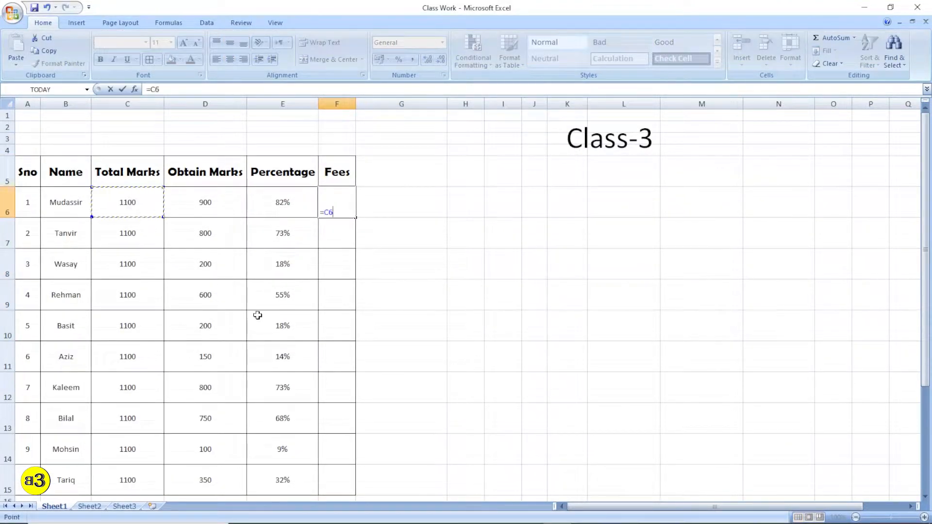
pyautogui.write('-')
pyautogui.click(208, 207)
pyautogui.press('Return')
pyautogui.press('Up')
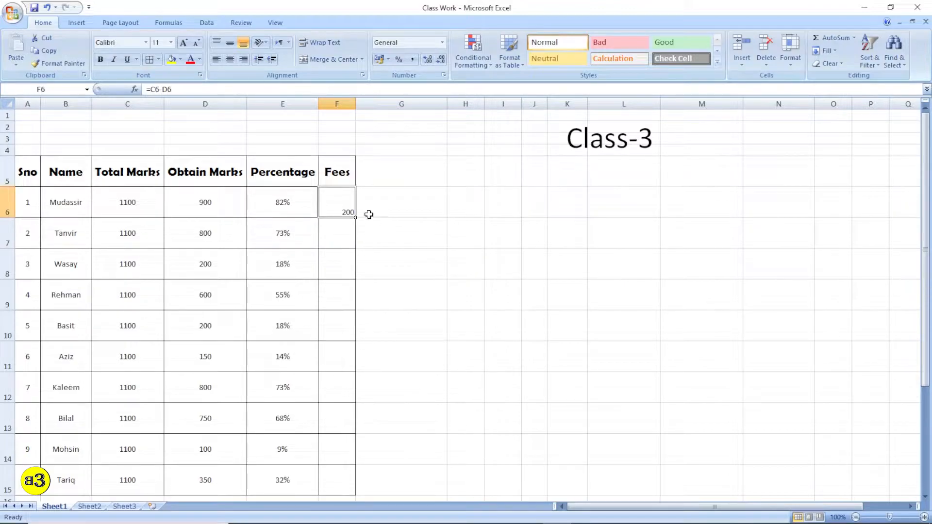
# Step: Centre the fee in F6 both vertically and horizontally
pyautogui.click(230, 42)
pyautogui.click(230, 59)
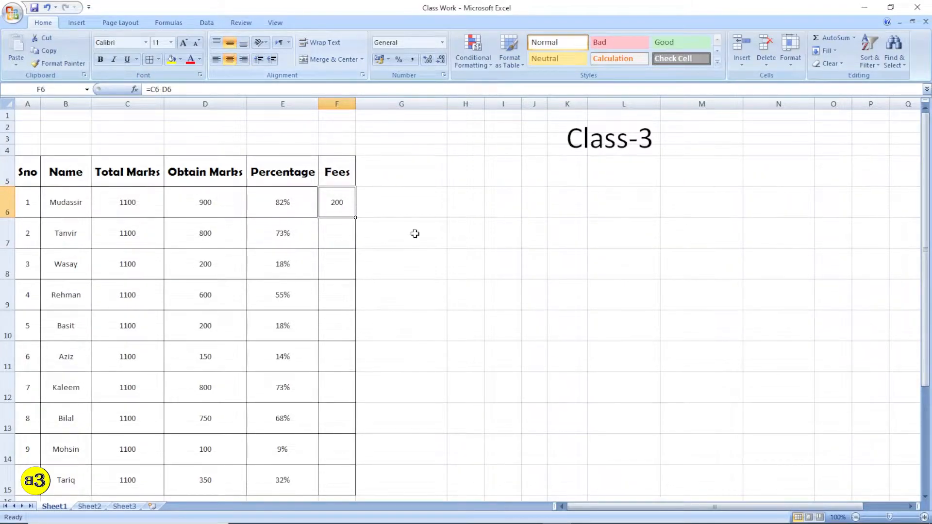
pyautogui.moveTo(337, 202); pyautogui.dragTo(337, 491)
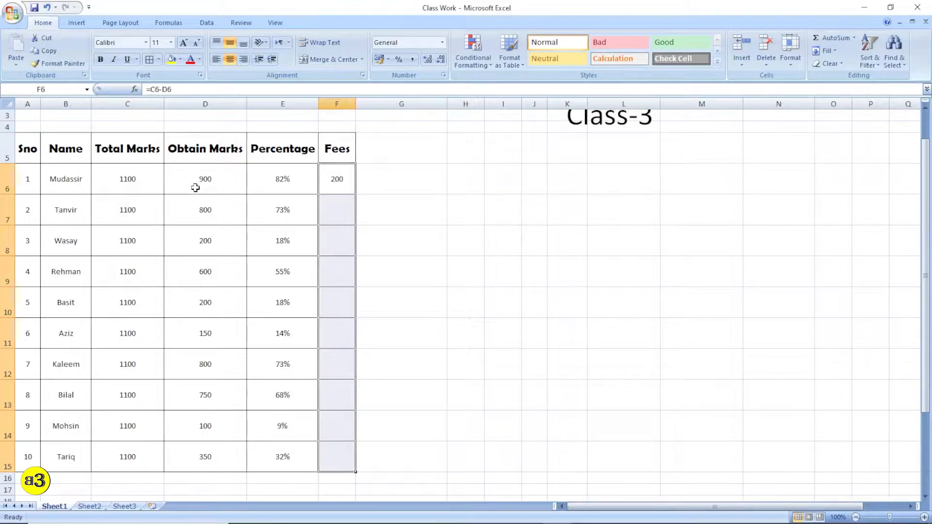
pyautogui.click(436, 187)
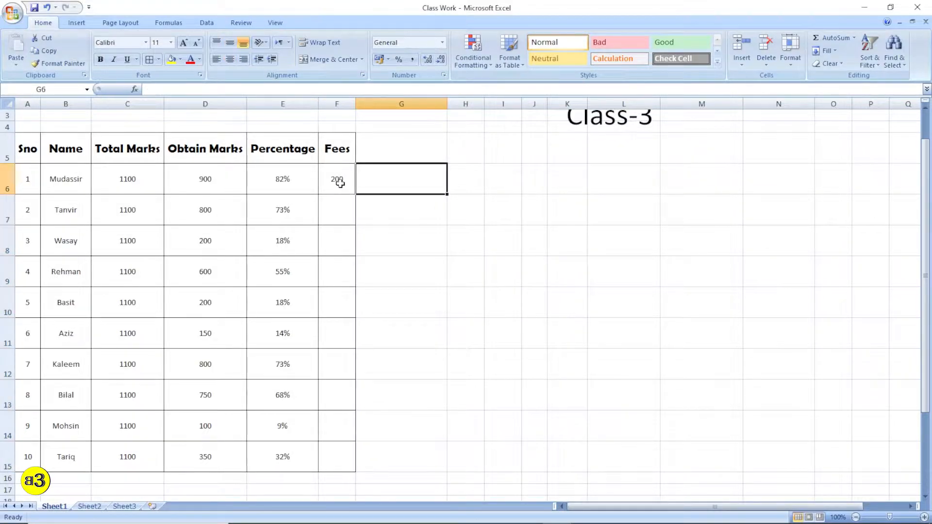
pyautogui.click(340, 183)
pyautogui.scroll(1, 340, 185)
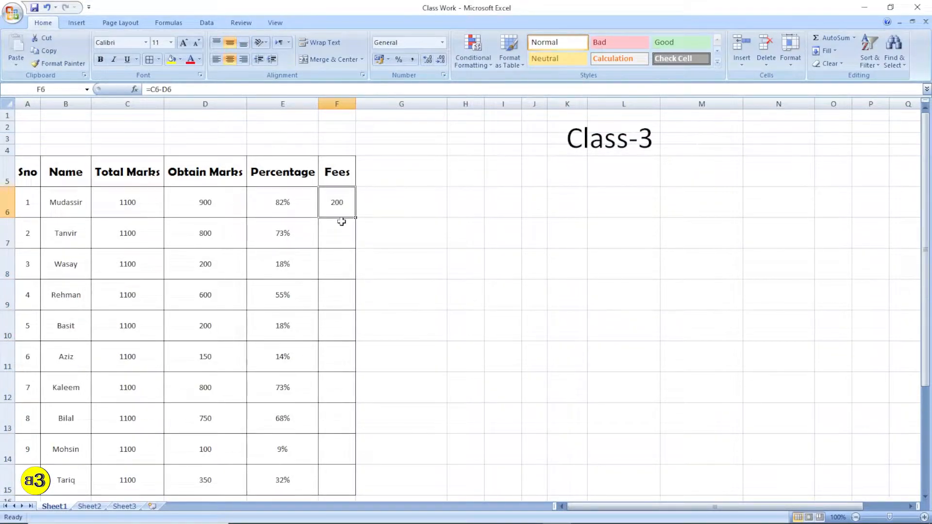
pyautogui.click(382, 210)
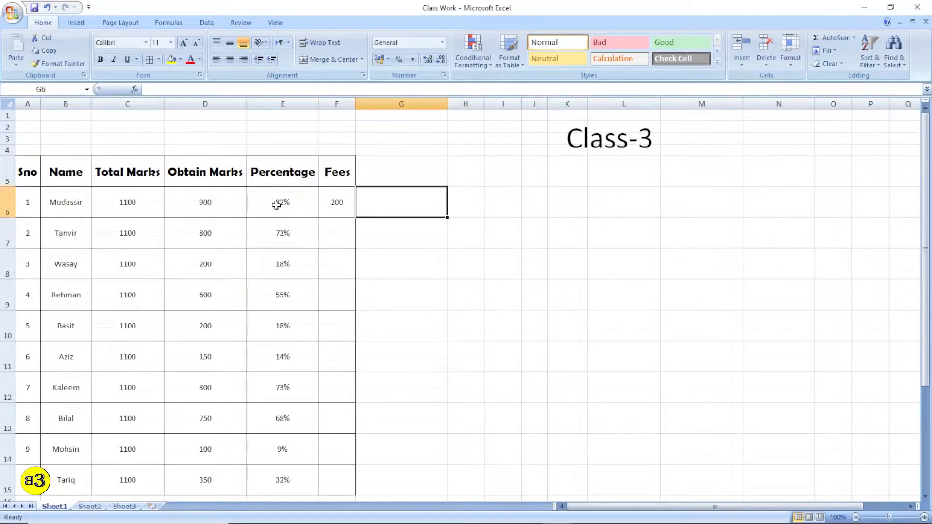
# Step: Fill the =C6-D6 formula down to F15, giving fees from 200 to 1000
pyautogui.moveTo(150, 204); pyautogui.dragTo(189, 204)
pyautogui.click(337, 201)
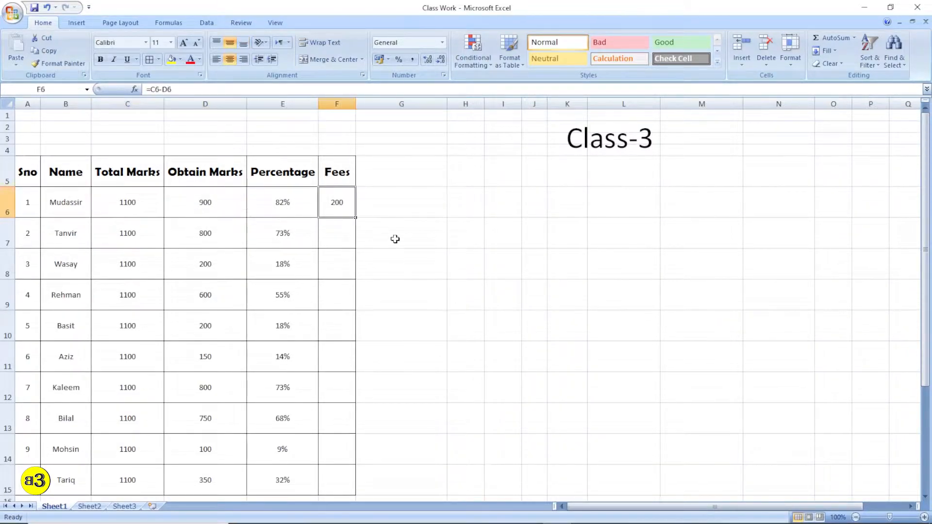
pyautogui.click(388, 60)
pyautogui.click(394, 307)
pyautogui.moveTo(356, 219); pyautogui.dragTo(354, 493)
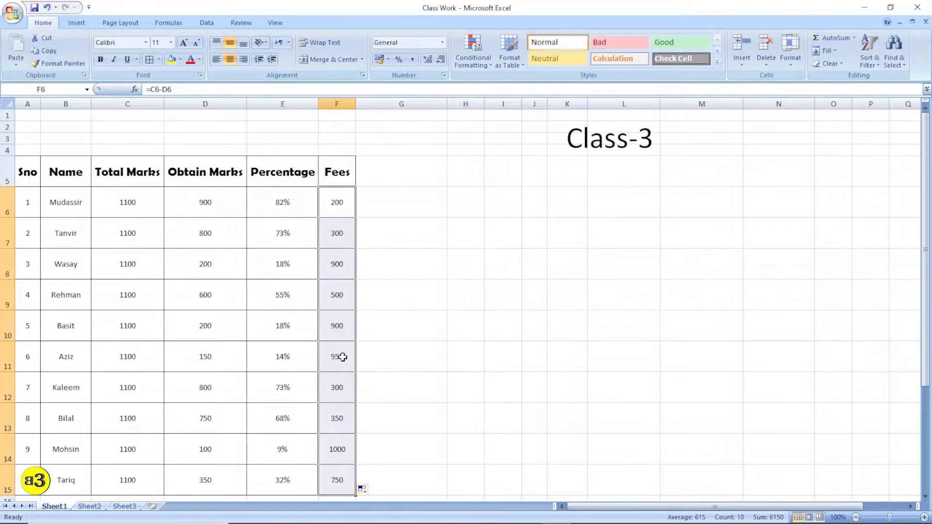
pyautogui.click(328, 452)
# Step: Format fees F6:F15 as $ English (United States) accounting, $200.00 to $1,000.00
pyautogui.moveTo(339, 203); pyautogui.dragTo(338, 471)
pyautogui.click(388, 59)
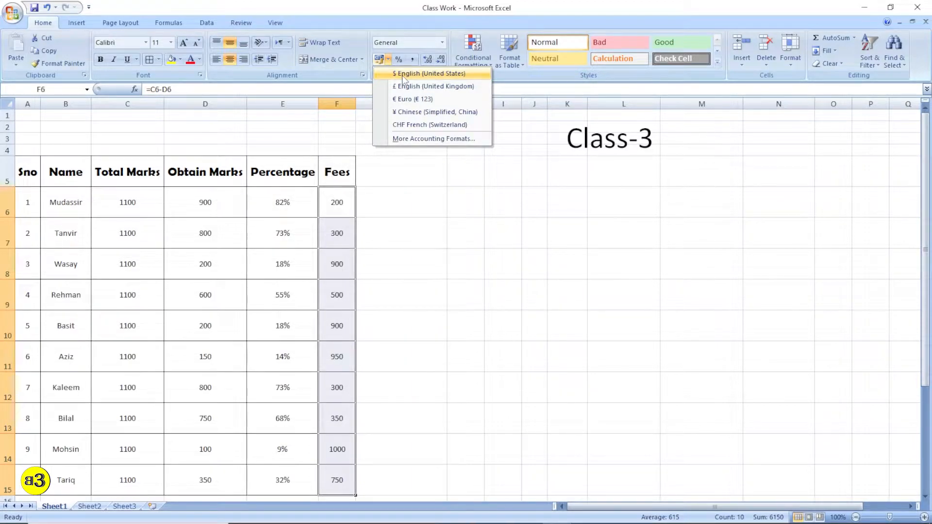
pyautogui.click(402, 74)
pyautogui.click(388, 295)
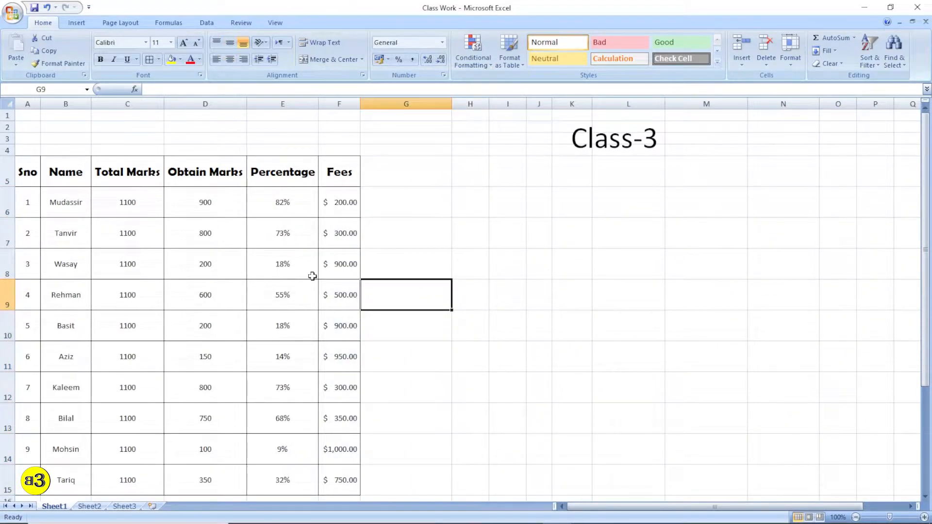
pyautogui.moveTo(348, 213); pyautogui.dragTo(341, 483)
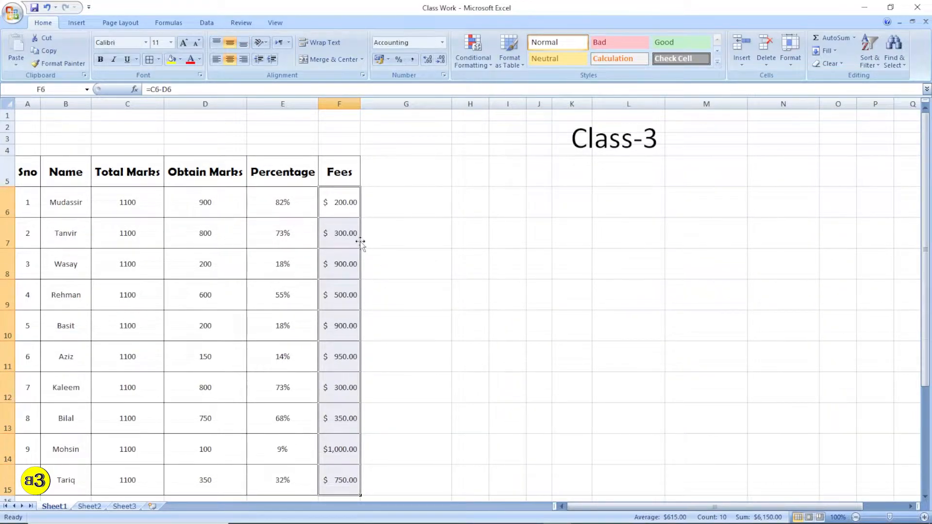
# Step: Change the first student's obtained marks in D6 to 800 and check E6 and F6 recalculate
pyautogui.click(194, 210)
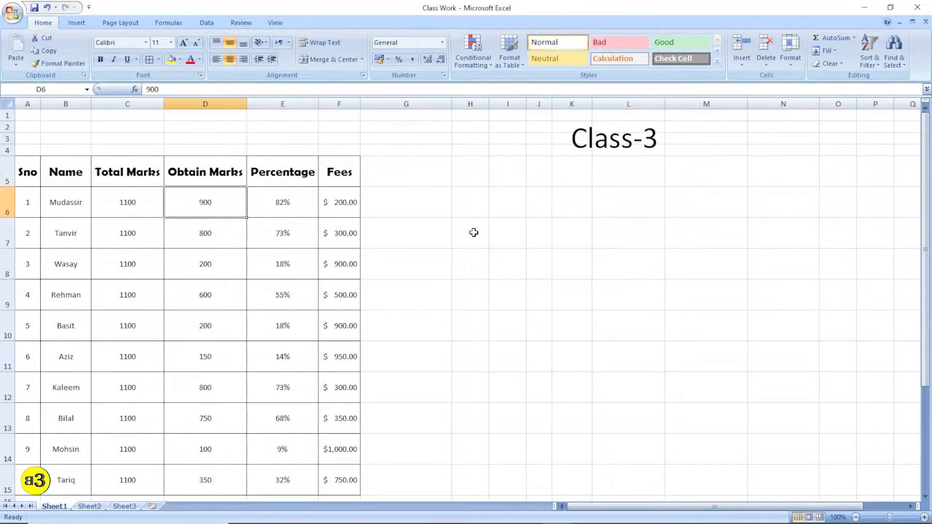
pyautogui.write('800')
pyautogui.press('Return')
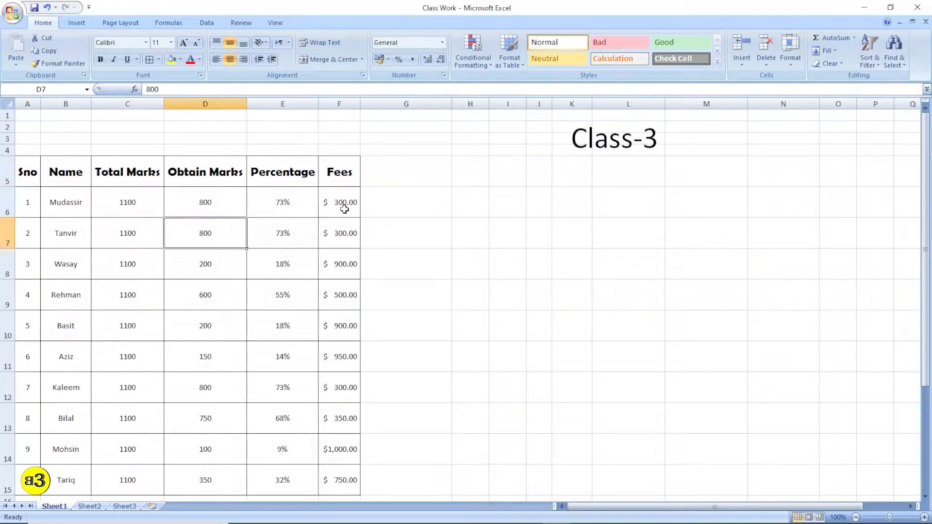
pyautogui.click(281, 210)
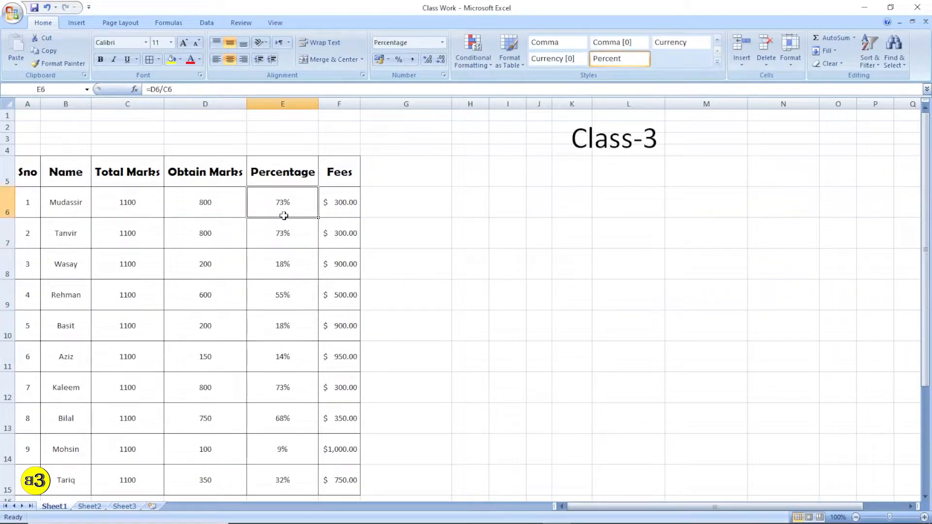
pyautogui.click(340, 209)
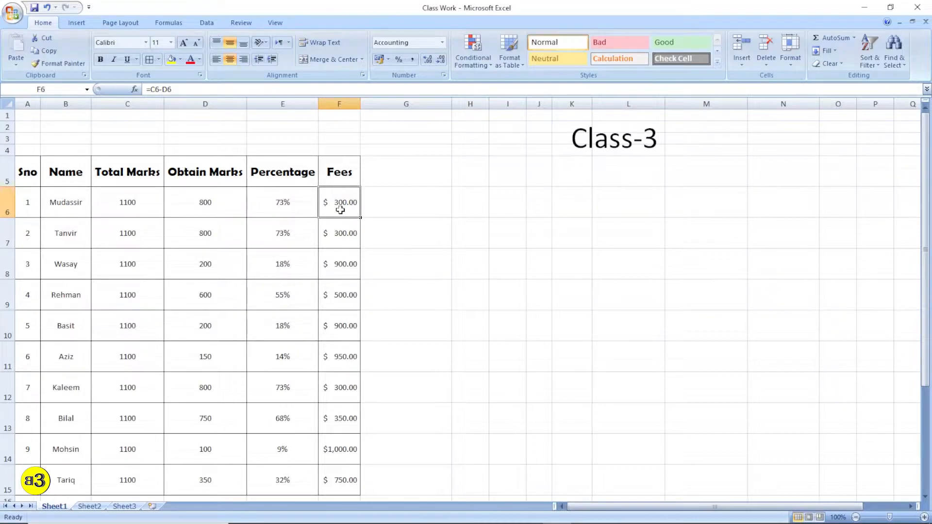
# Step: Restore D6 to 900, recheck the percentage, and open the accounting format list for F6
pyautogui.click(220, 206)
pyautogui.write('900')
pyautogui.press('Return')
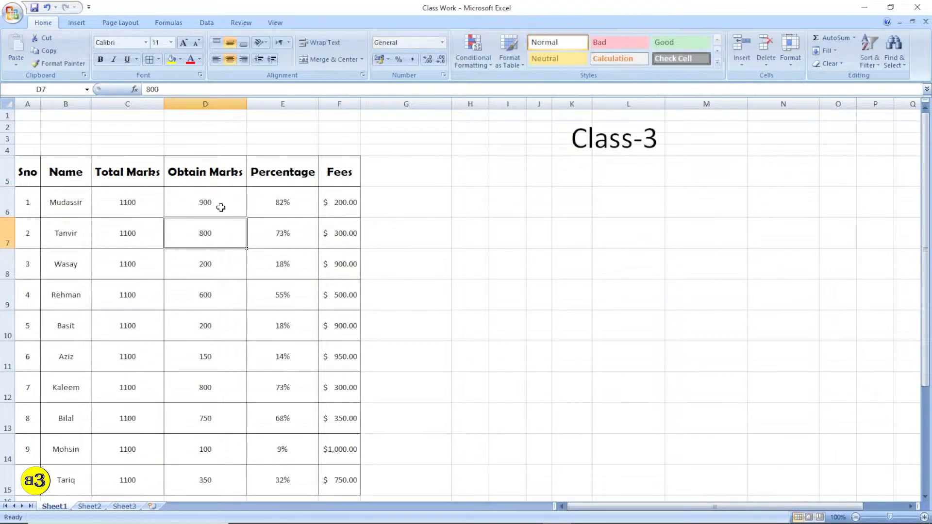
pyautogui.click(295, 210)
pyautogui.click(327, 203)
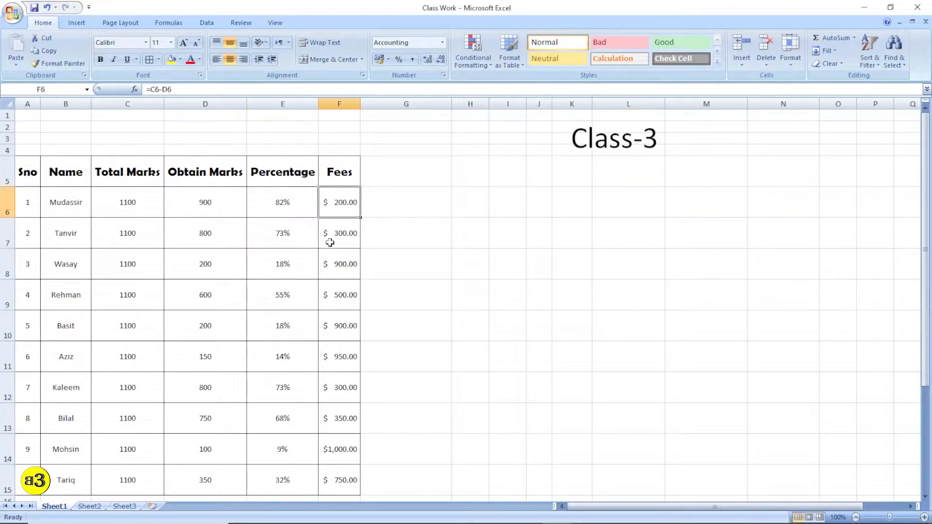
pyautogui.scroll(-2, 429, 233)
pyautogui.scroll(2, 403, 335)
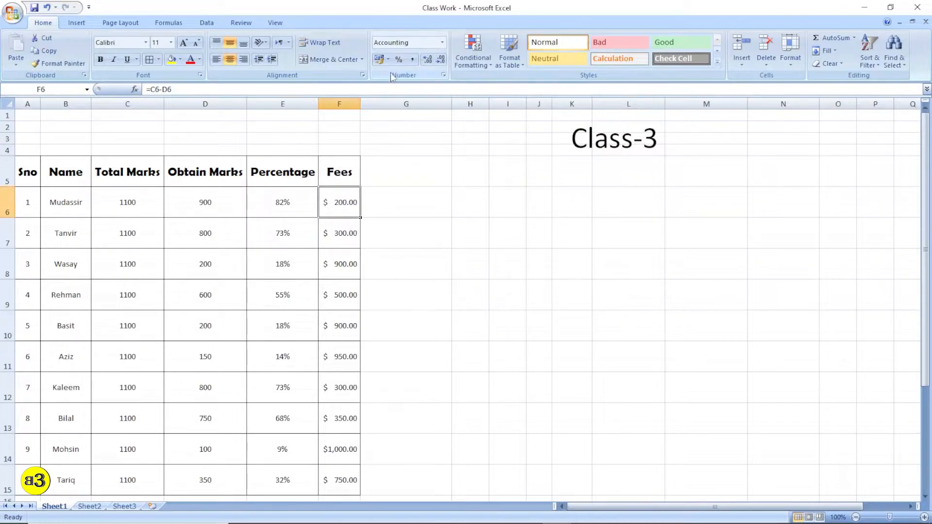
pyautogui.click(388, 59)
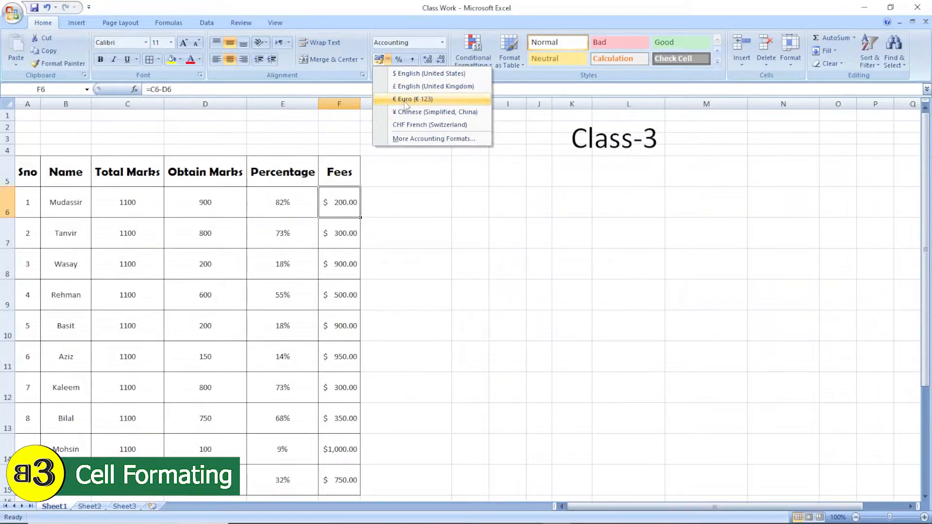
# Step: Set F6 to accounting format with the Rs symbol and copy it down to F15
pyautogui.click(411, 139)
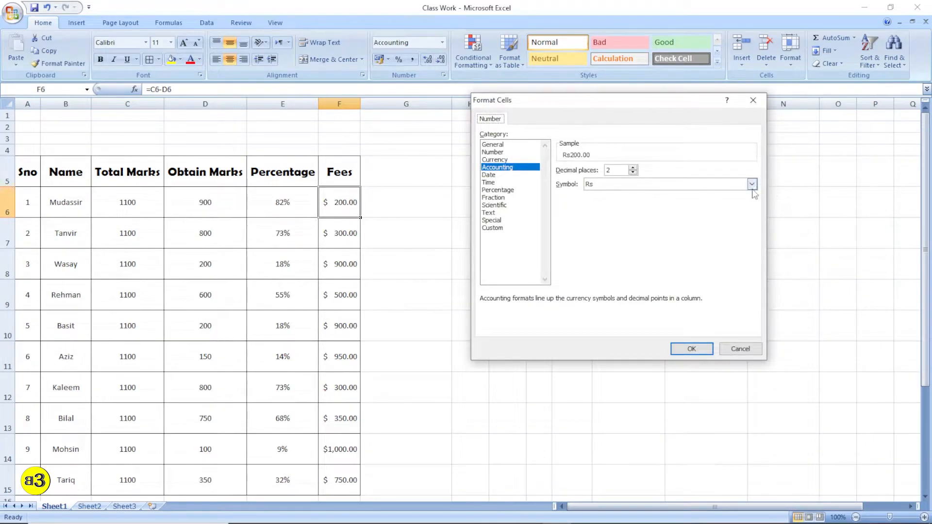
pyautogui.click(753, 185)
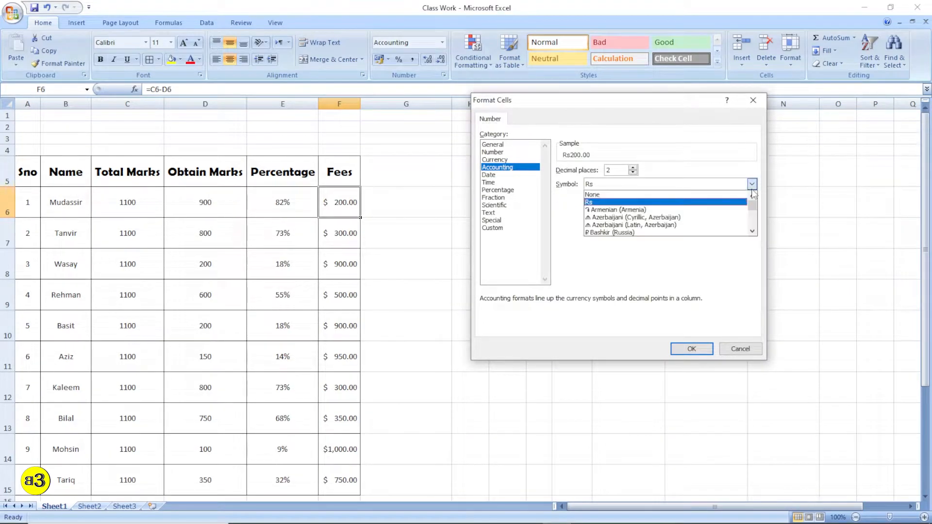
pyautogui.click(592, 202)
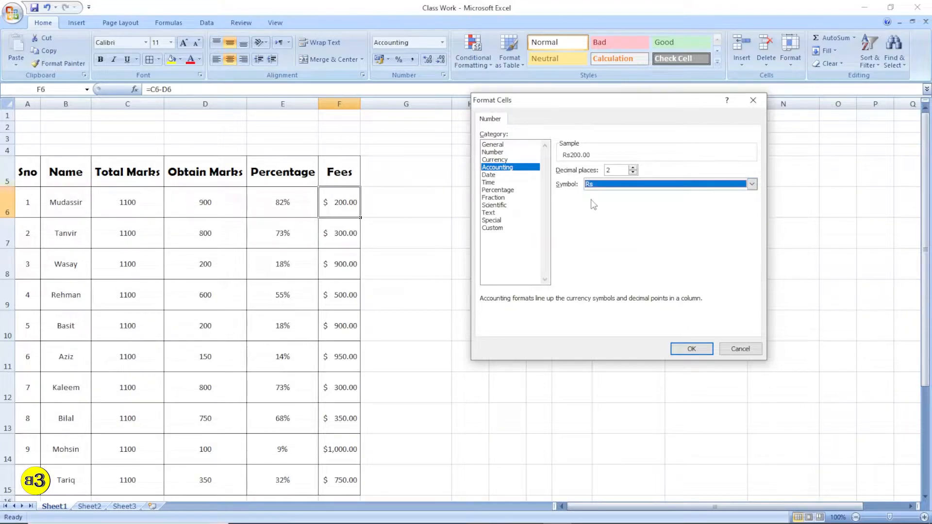
pyautogui.click(692, 348)
pyautogui.moveTo(362, 218); pyautogui.dragTo(349, 465)
pyautogui.click(461, 447)
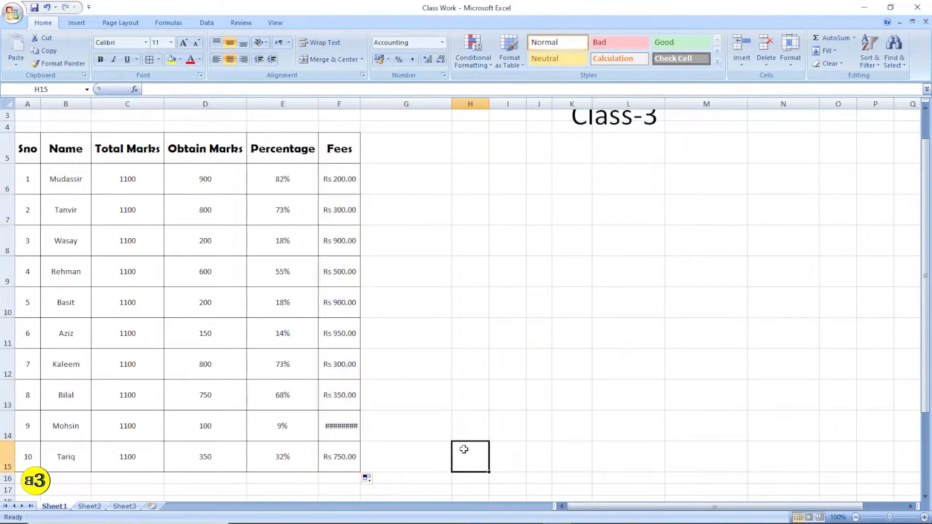
# Step: AutoFit the Fees column so Rs1,000.00 displays instead of ########
pyautogui.doubleClick(361, 103)
pyautogui.click(456, 245)
pyautogui.click(335, 427)
pyautogui.moveTo(343, 194); pyautogui.dragTo(347, 428)
pyautogui.click(409, 354)
# Step: Select ranges of fee cells in F6:F15 and percentages in E6:E15 to inspect them
pyautogui.scroll(1, 398, 344)
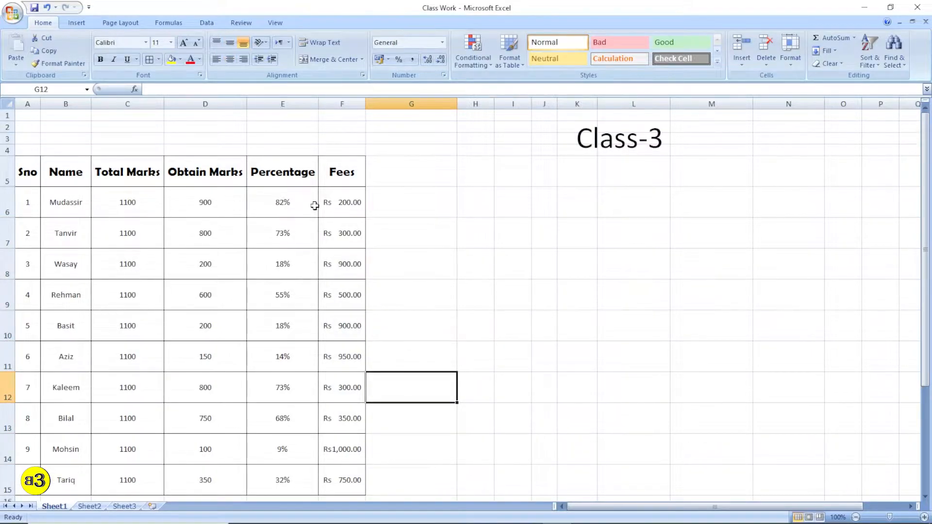
pyautogui.moveTo(312, 204); pyautogui.dragTo(354, 304)
pyautogui.moveTo(353, 209); pyautogui.dragTo(350, 483)
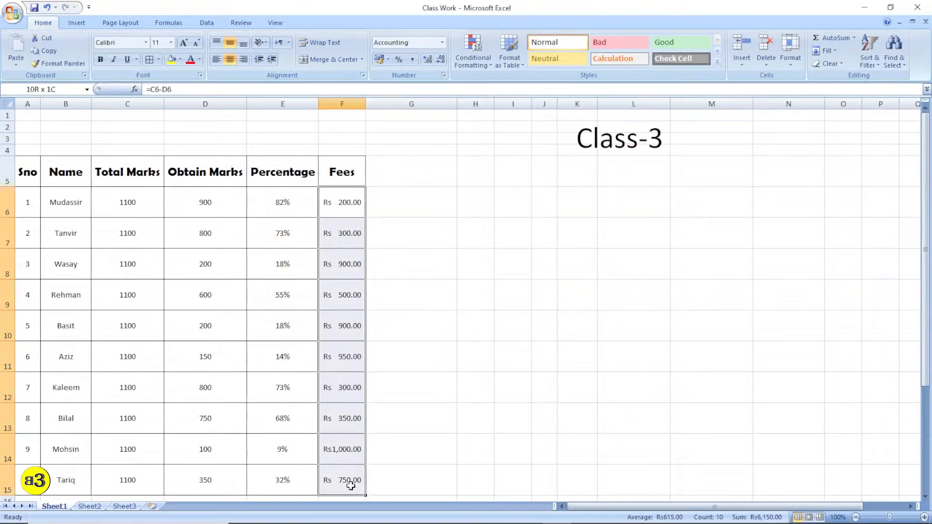
pyautogui.click(383, 234)
pyautogui.moveTo(350, 206); pyautogui.dragTo(348, 479)
pyautogui.moveTo(388, 412); pyautogui.dragTo(388, 392)
pyautogui.moveTo(345, 205); pyautogui.dragTo(333, 471)
pyautogui.click(401, 408)
pyautogui.click(341, 202)
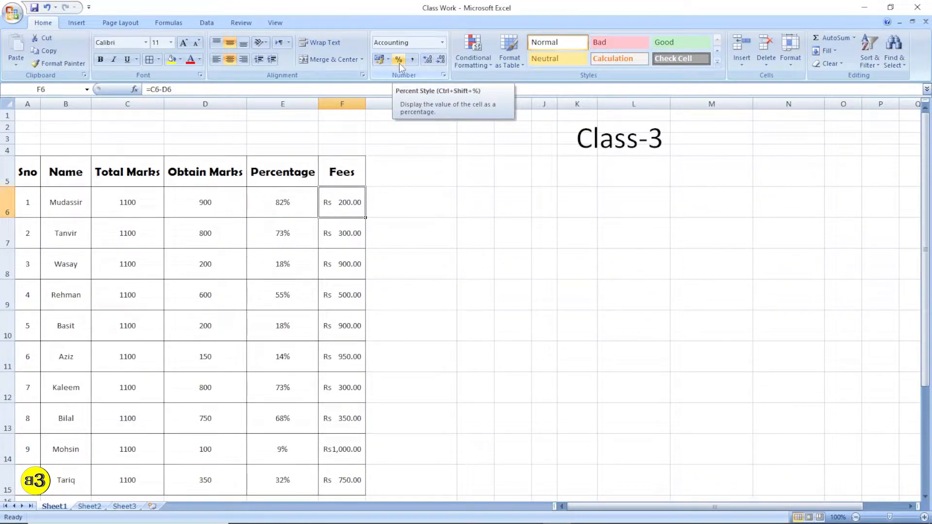
pyautogui.moveTo(283, 209); pyautogui.dragTo(274, 485)
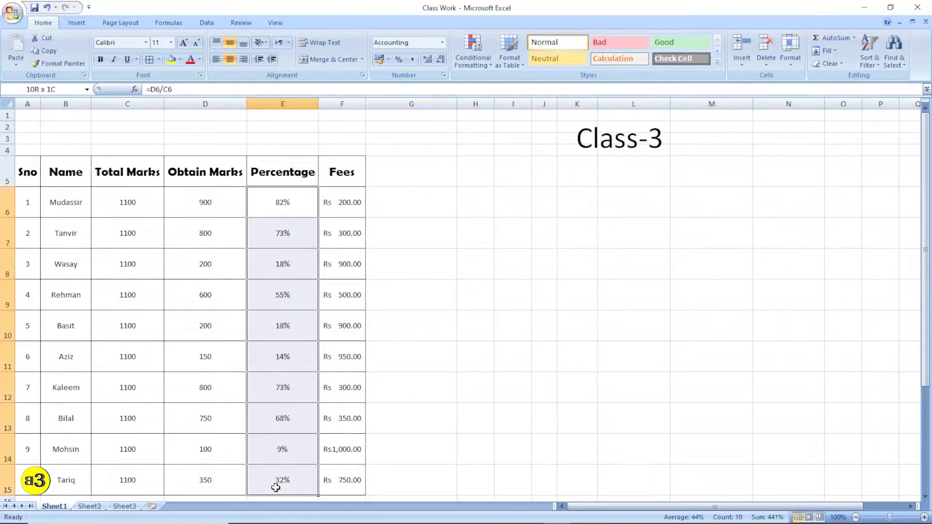
pyautogui.click(293, 208)
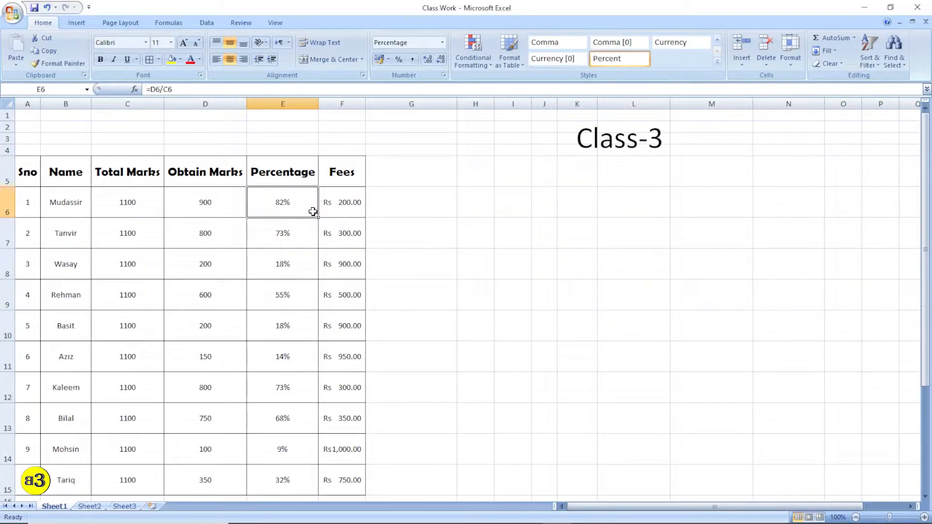
pyautogui.click(484, 199)
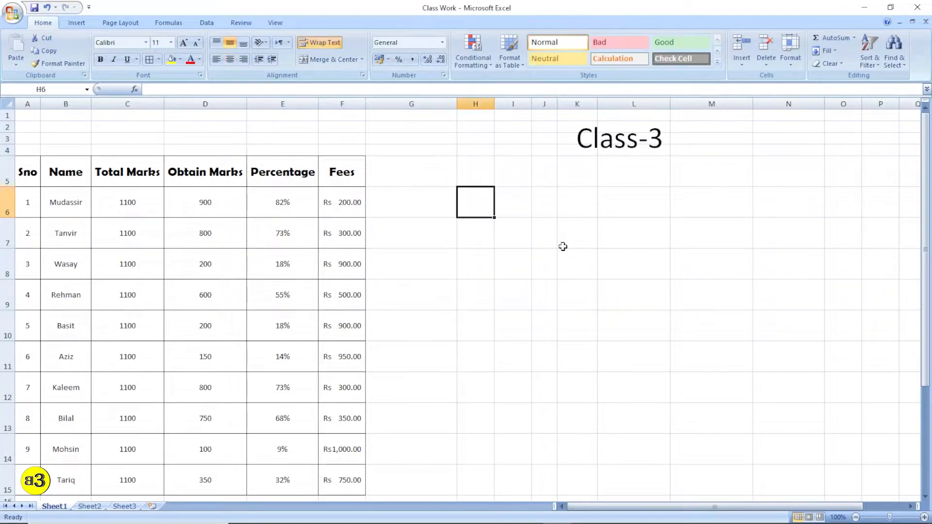
pyautogui.write('1')
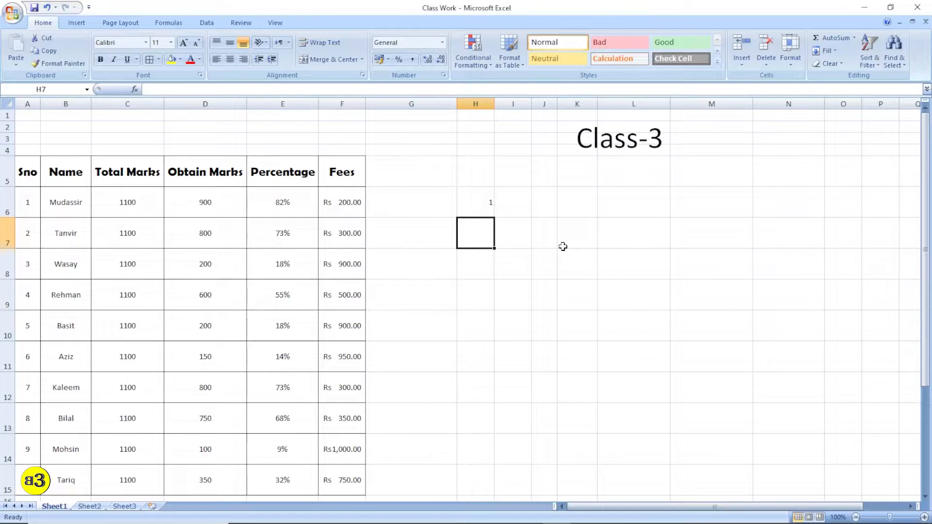
pyautogui.press('Up')
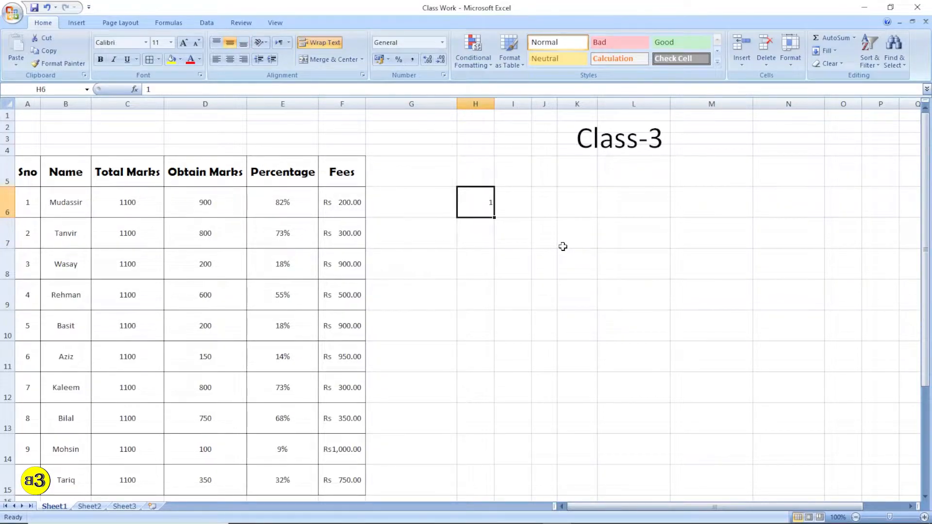
pyautogui.press('Down')
pyautogui.press('Up')
pyautogui.press('Down')
pyautogui.click(478, 199)
pyautogui.click(398, 59)
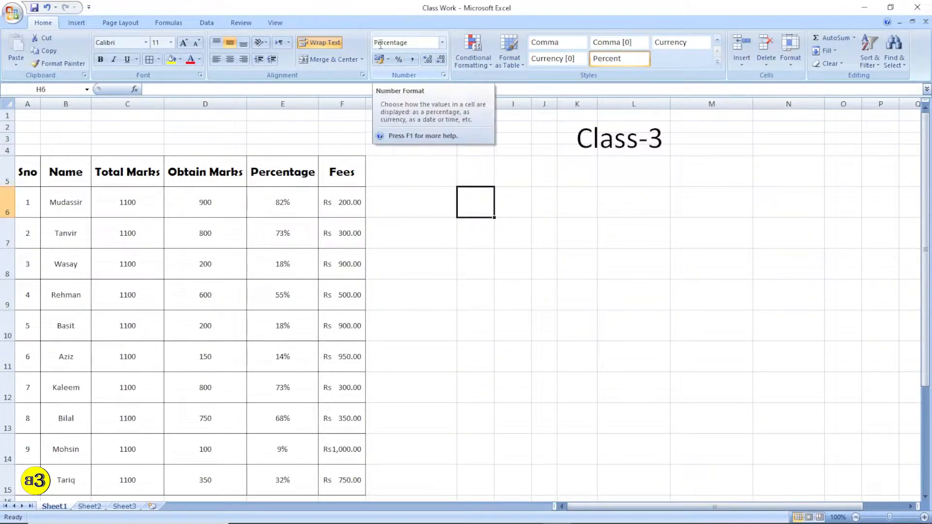
pyautogui.write('1')
pyautogui.press('Return')
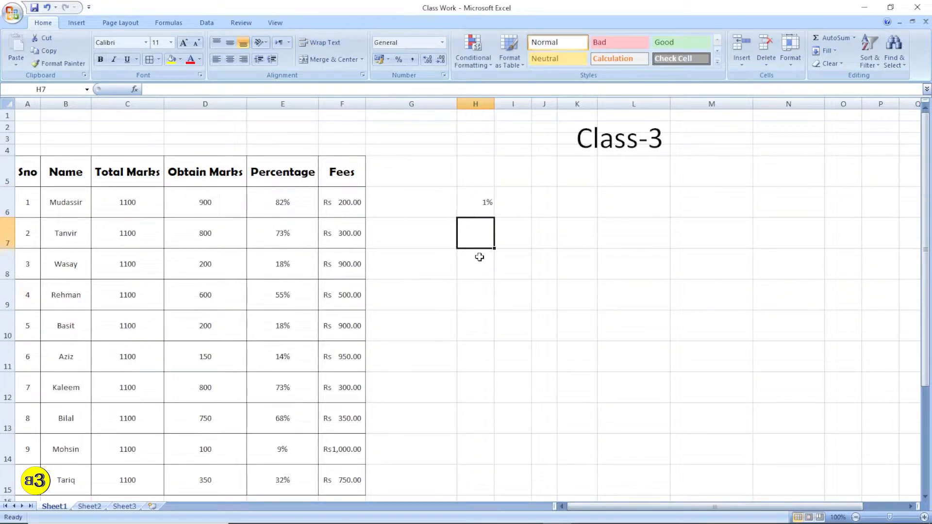
pyautogui.click(482, 205)
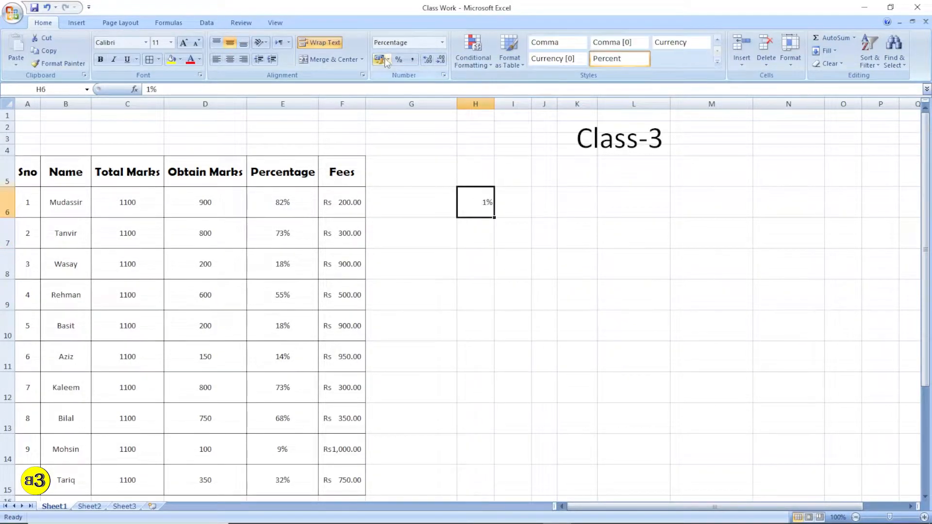
pyautogui.press('Delete')
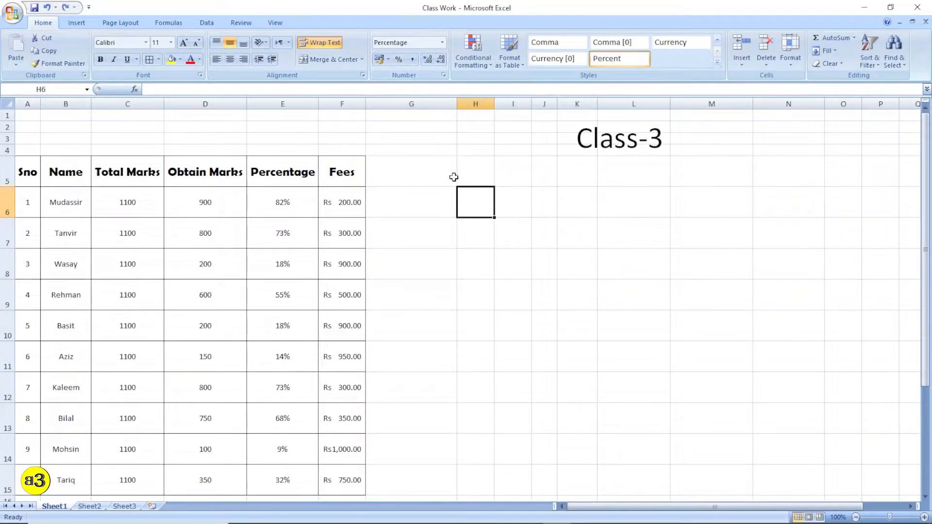
pyautogui.write('z')
pyautogui.click(442, 43)
pyautogui.click(431, 59)
pyautogui.click(566, 204)
pyautogui.click(470, 208)
pyautogui.press('Delete')
pyautogui.scroll(-2, 337, 440)
pyautogui.click(340, 353)
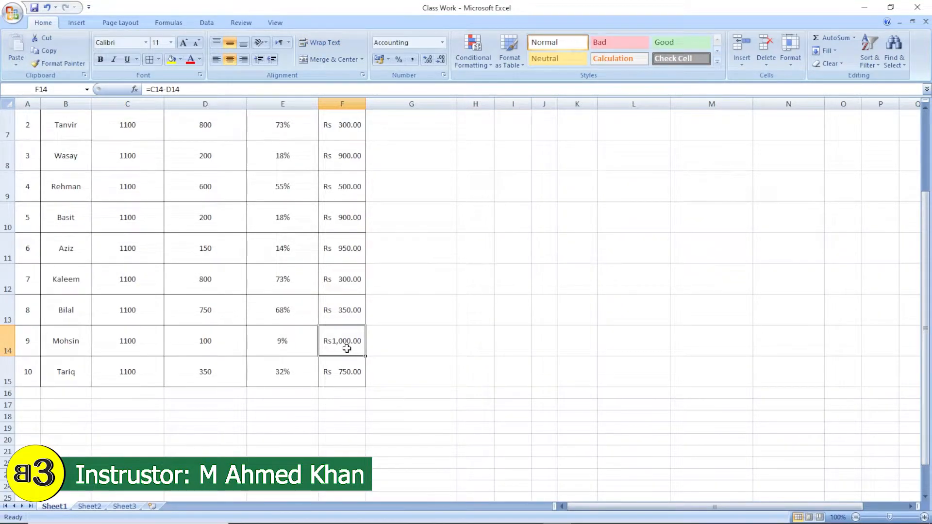
pyautogui.scroll(2, 477, 349)
pyautogui.click(461, 202)
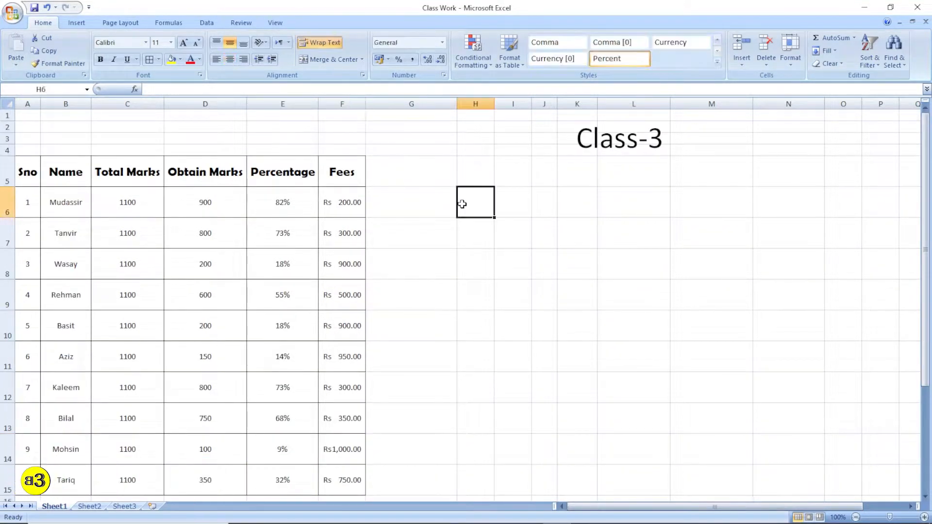
pyautogui.write('100000')
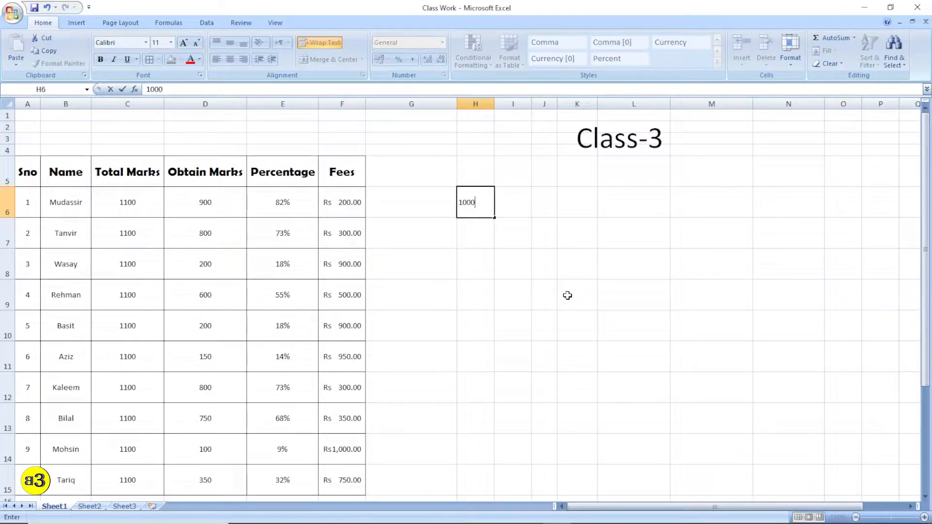
pyautogui.press('Return')
pyautogui.click(481, 206)
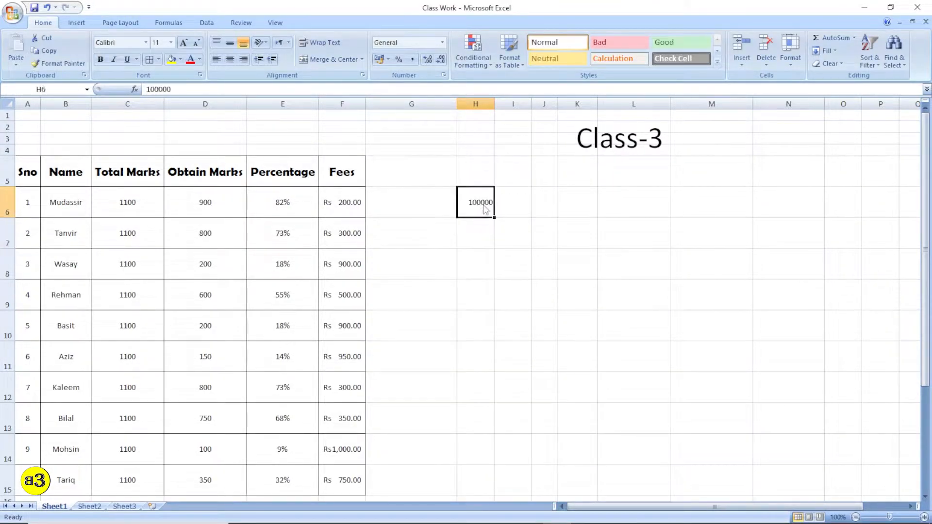
pyautogui.click(413, 60)
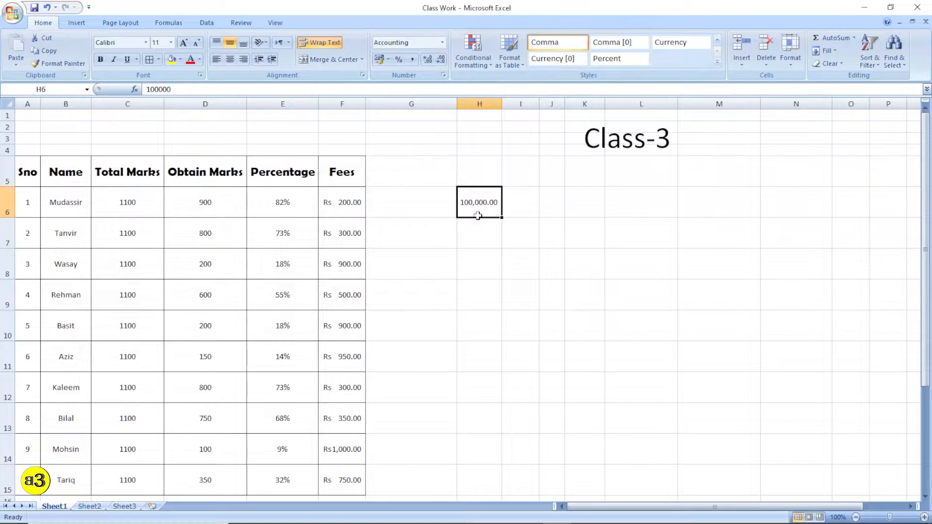
pyautogui.hotkey('ctrl', 'z')
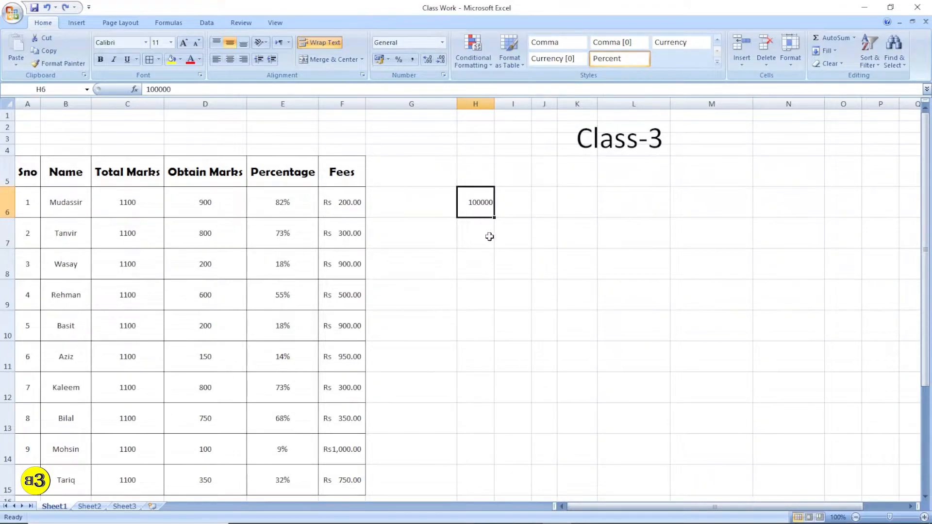
pyautogui.press('Delete')
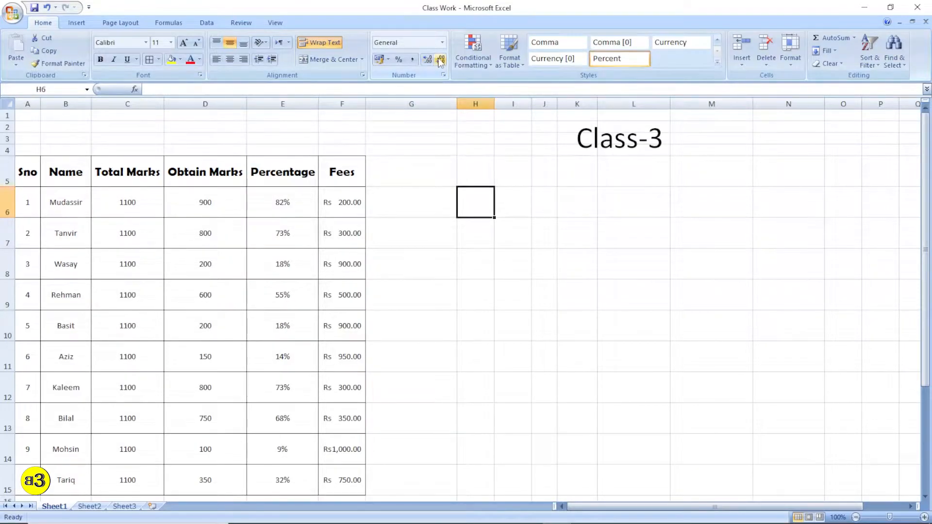
pyautogui.click(352, 211)
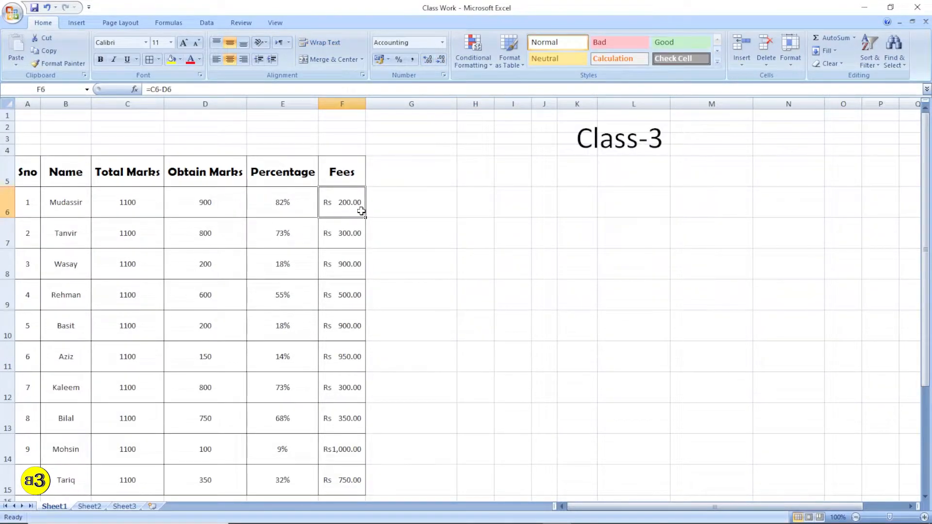
# Step: Select the fees in F6:F15 and add several decimal places to them
pyautogui.scroll(-1, 360, 211)
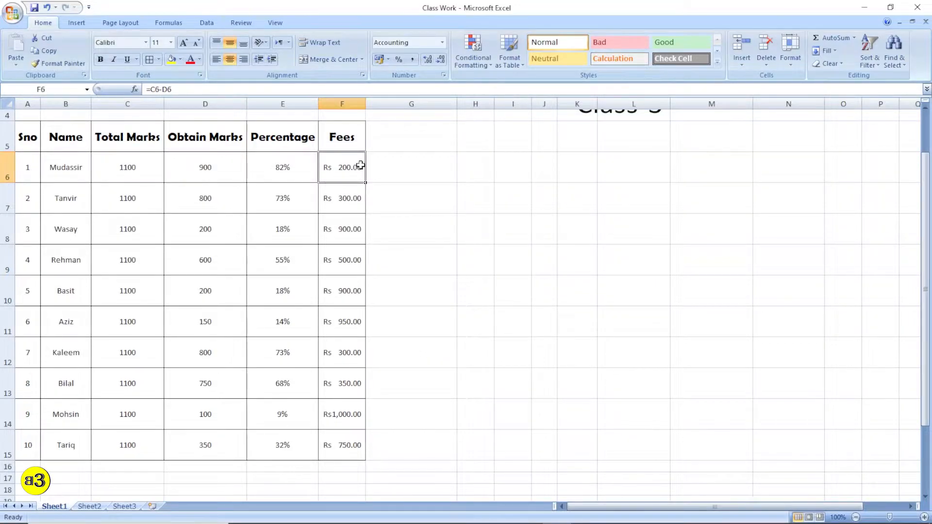
pyautogui.scroll(1, 424, 441)
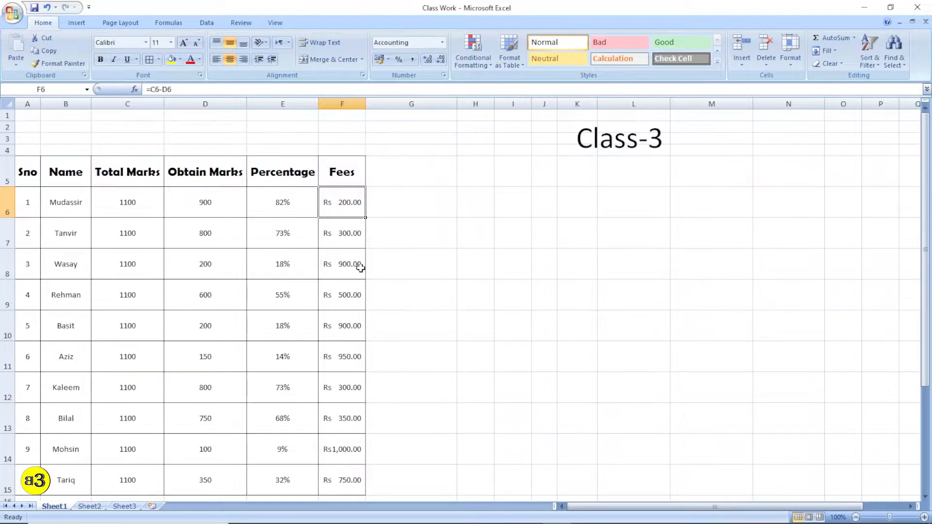
pyautogui.scroll(-1, 349, 226)
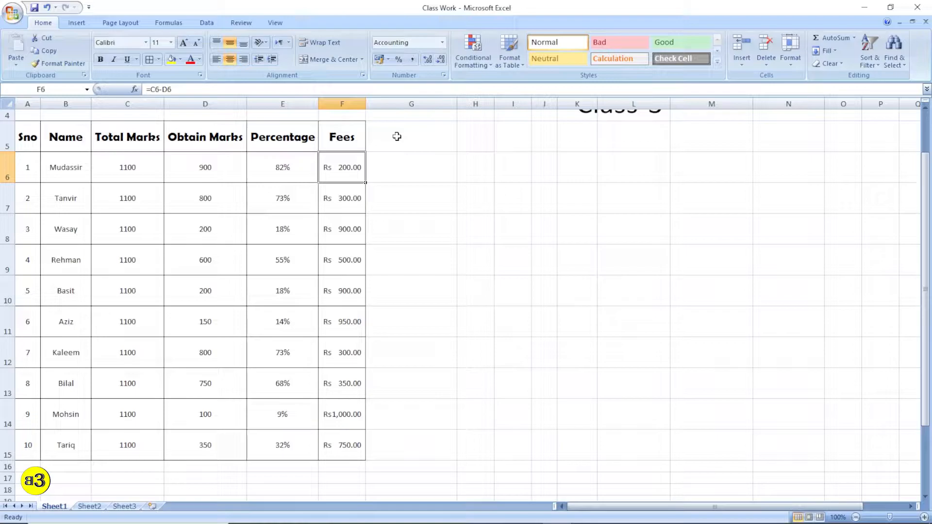
pyautogui.scroll(1, 370, 193)
pyautogui.moveTo(343, 208); pyautogui.dragTo(343, 472)
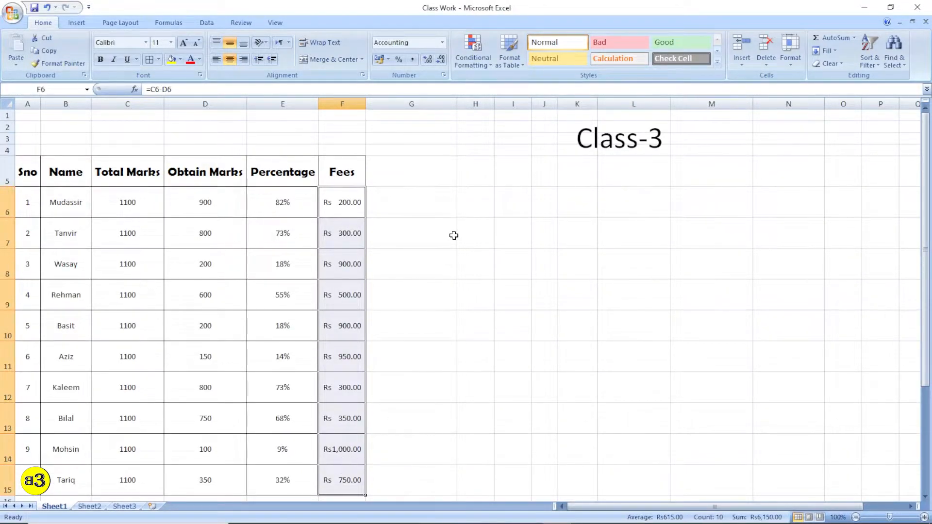
pyautogui.click(428, 60)
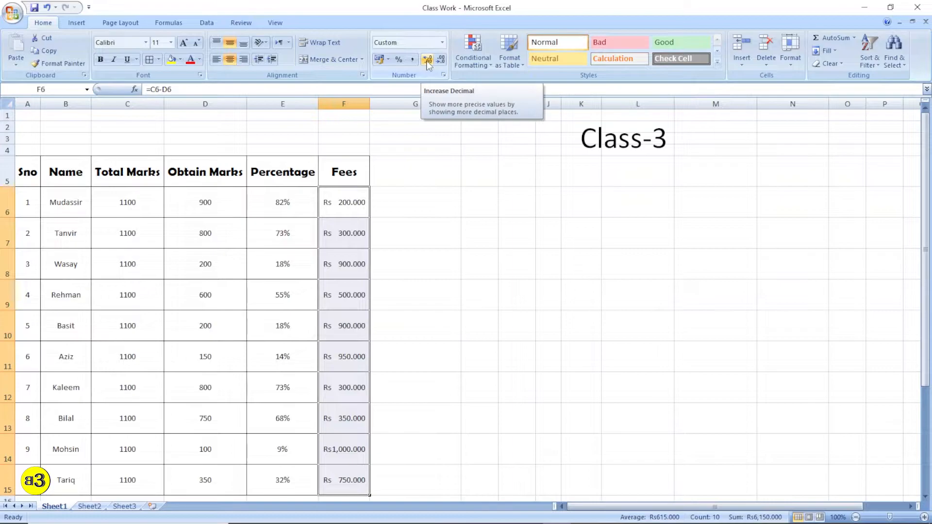
pyautogui.click(428, 60)
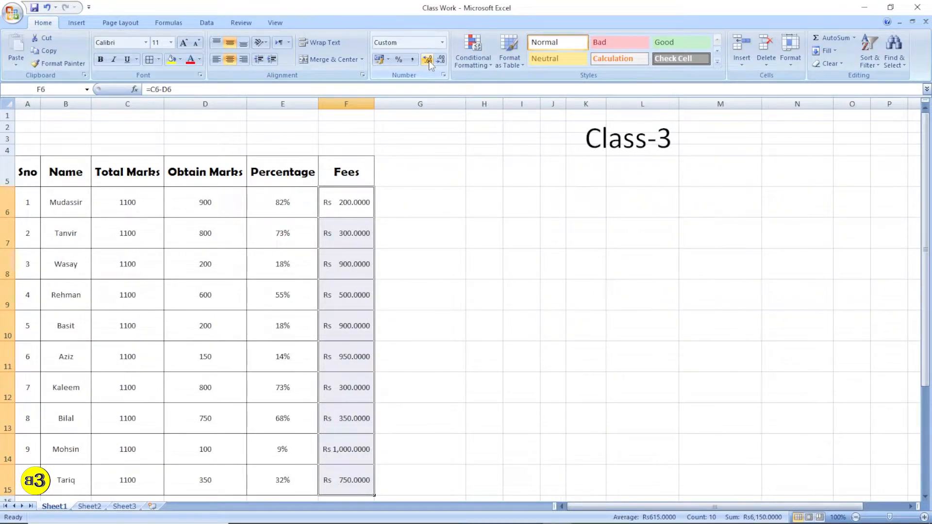
pyautogui.click(428, 61)
pyautogui.click(428, 60)
pyautogui.click(428, 60)
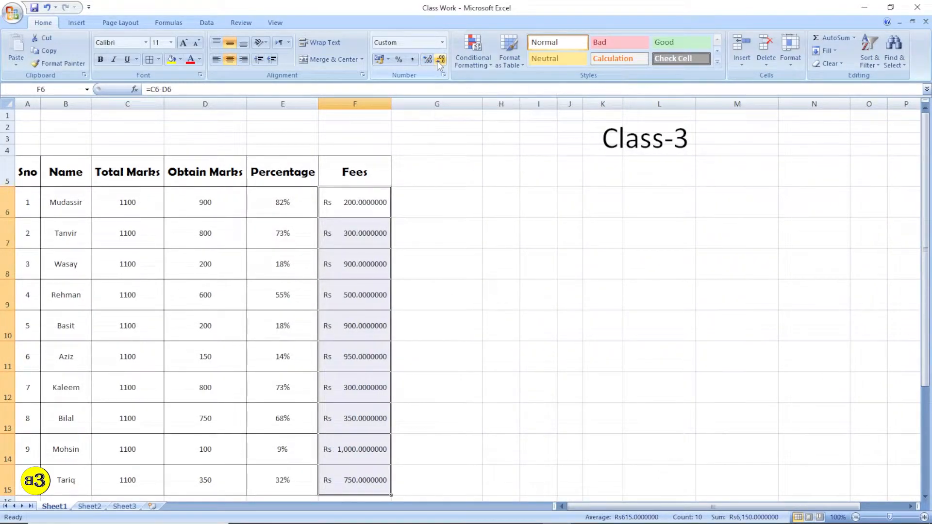
# Step: Remove the decimals so fees show whole rupees, and AutoFit the Fees column
pyautogui.click(440, 61)
pyautogui.click(440, 61)
pyautogui.click(440, 62)
pyautogui.click(440, 61)
pyautogui.click(439, 61)
pyautogui.click(440, 62)
pyautogui.click(440, 61)
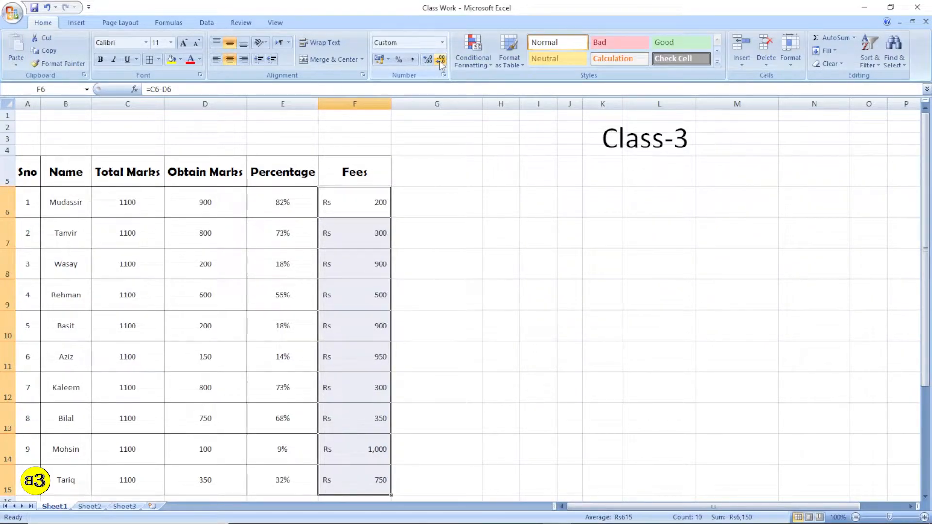
pyautogui.doubleClick(391, 104)
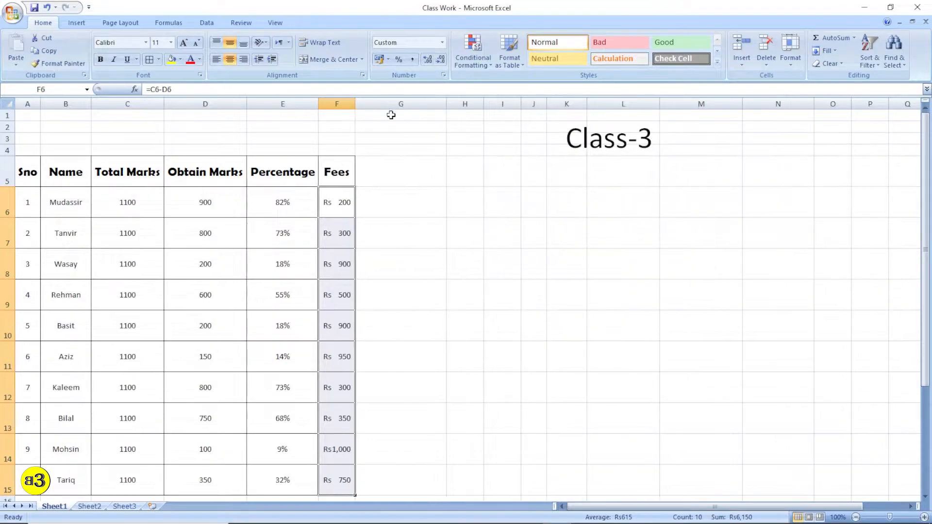
pyautogui.click(401, 152)
pyautogui.scroll(-2, 347, 239)
pyautogui.moveTo(342, 369); pyautogui.dragTo(342, 479)
pyautogui.scroll(2, 345, 209)
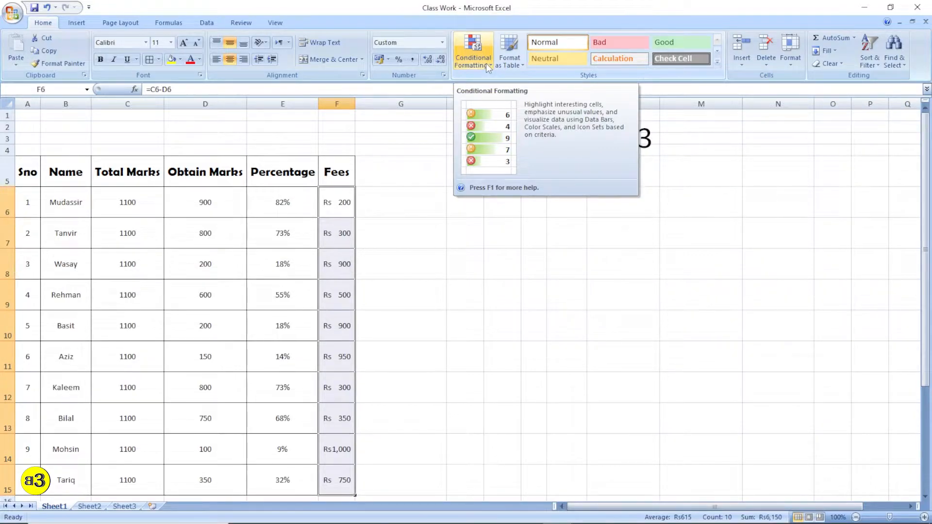
pyautogui.click(461, 320)
pyautogui.scroll(-1, 278, 197)
pyautogui.scroll(1, 277, 197)
pyautogui.moveTo(282, 202); pyautogui.dragTo(287, 333)
pyautogui.click(296, 197)
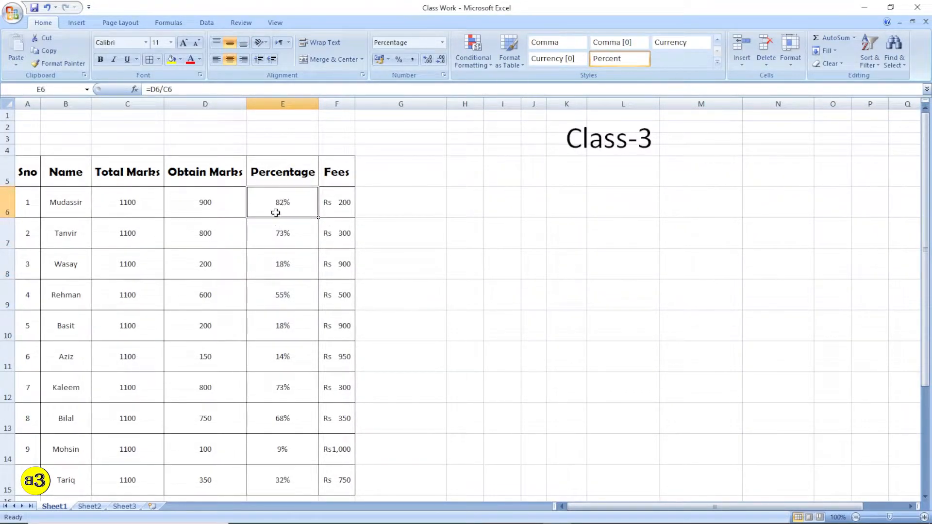
pyautogui.moveTo(280, 204); pyautogui.dragTo(279, 484)
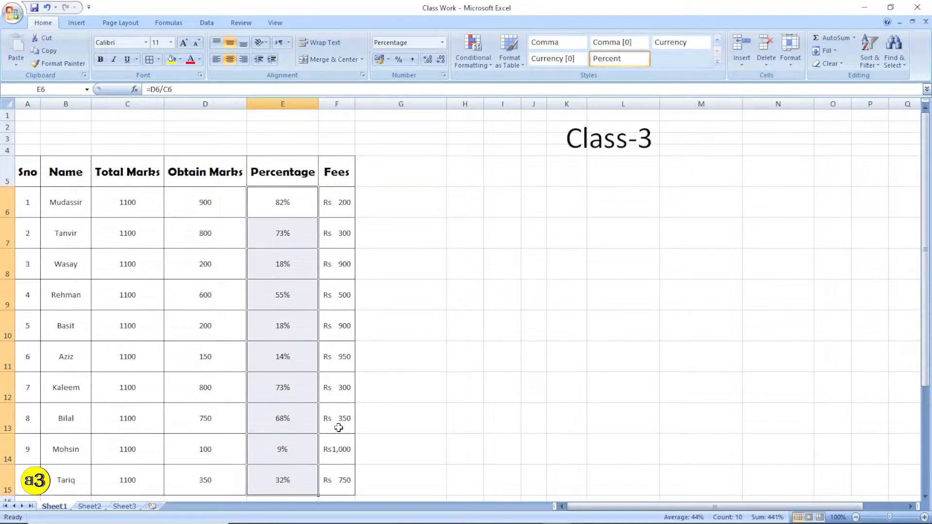
pyautogui.click(289, 209)
pyautogui.click(286, 229)
pyautogui.click(287, 265)
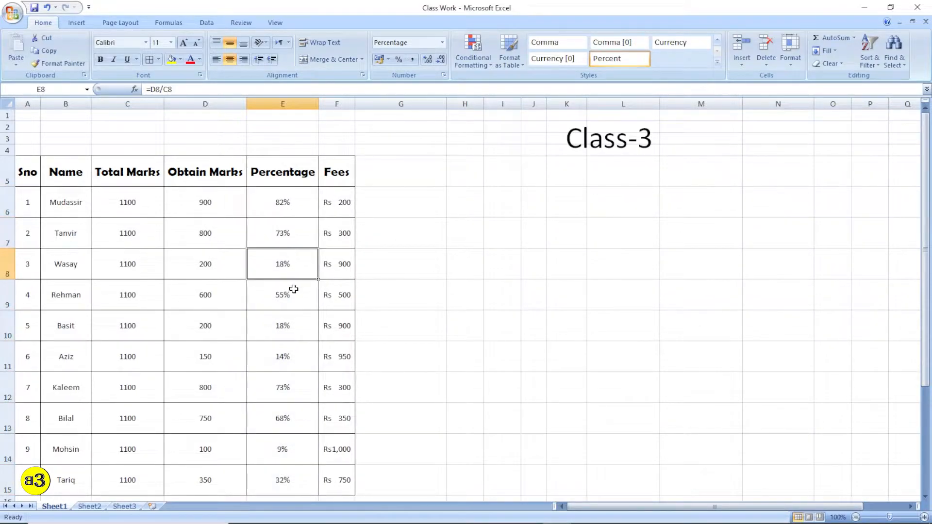
pyautogui.click(295, 300)
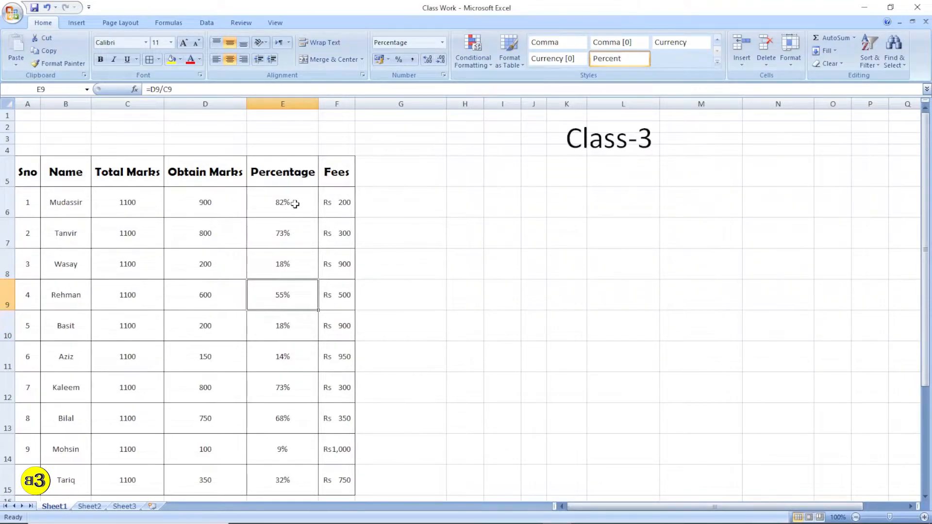
# Step: Enter the note 'Less than 33% is Fail' in G6 and copy it into G7
pyautogui.click(410, 206)
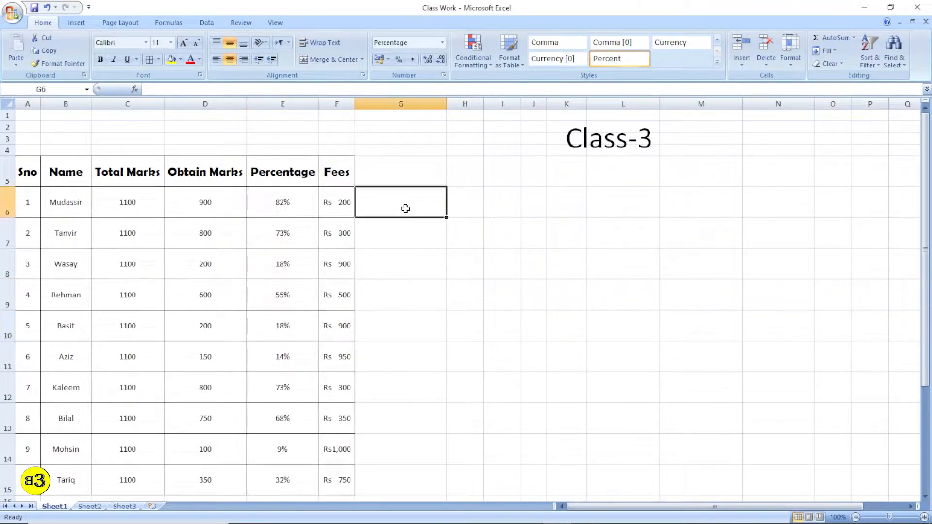
pyautogui.write('Less than')
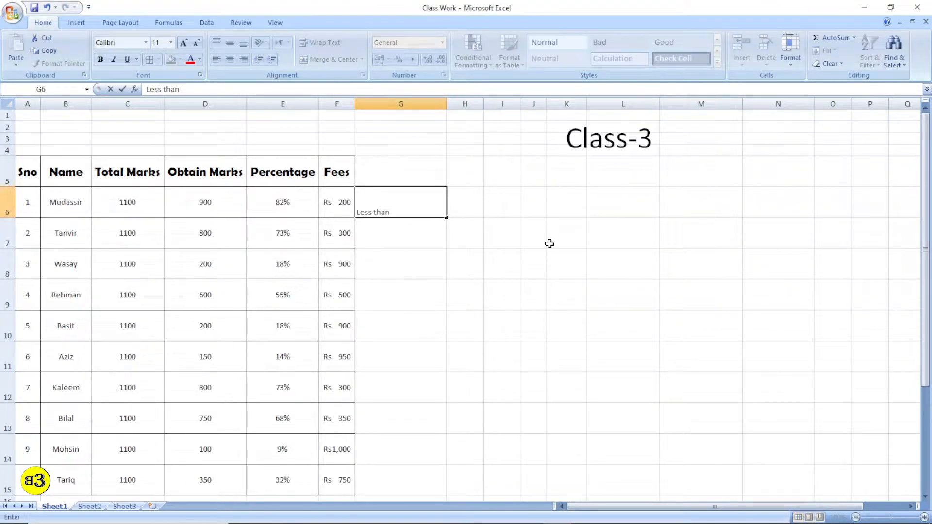
pyautogui.write(' 33% is Fial')
pyautogui.press('Return')
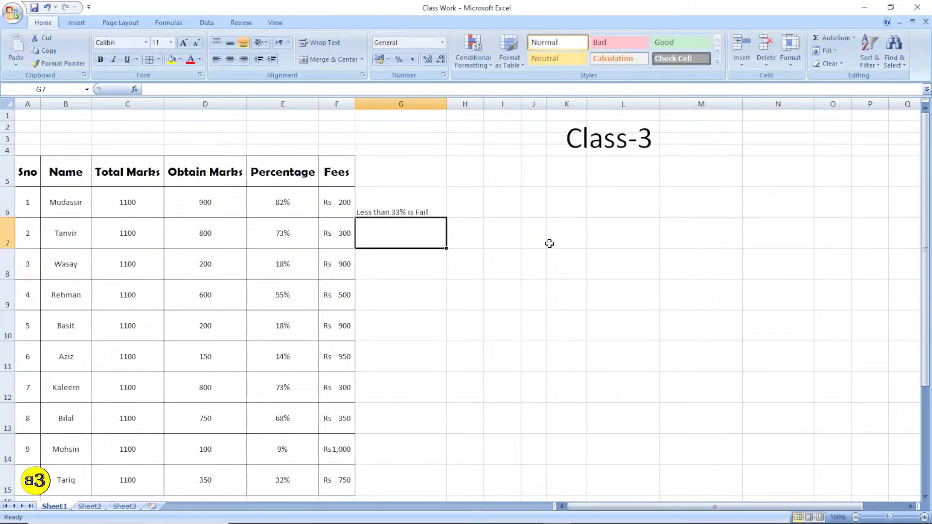
pyautogui.click(422, 272)
pyautogui.click(426, 244)
pyautogui.click(565, 286)
pyautogui.click(434, 235)
pyautogui.press('Up')
pyautogui.hotkey('ctrl', 'c')
pyautogui.press('Down')
pyautogui.hotkey('ctrl', 'v')
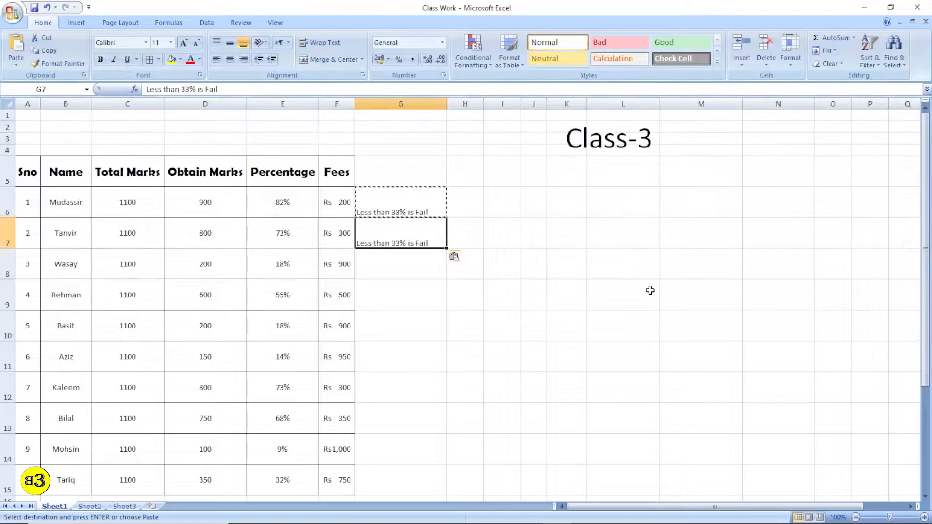
# Step: Edit the G7 copy into 'greater than 80% is Pass'
pyautogui.press('F2')
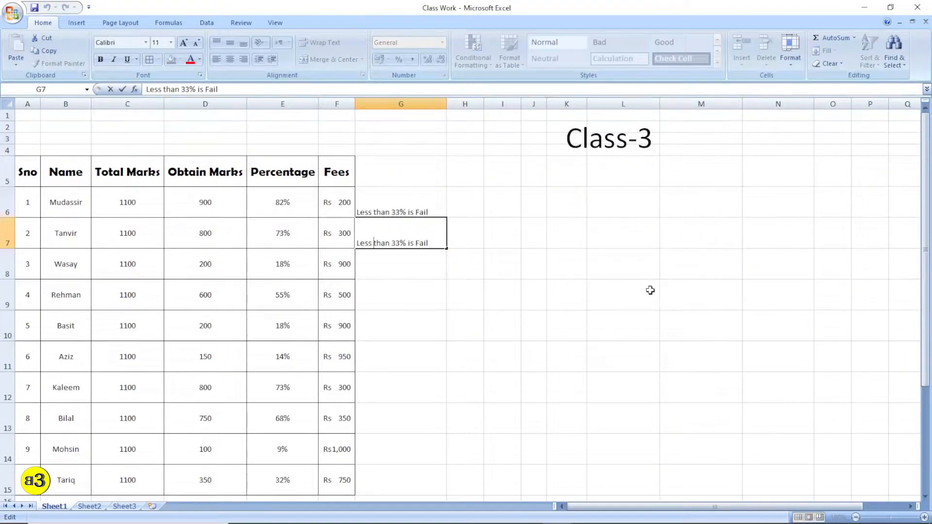
pyautogui.press('BackSpace')
pyautogui.press('BackSpace')
pyautogui.press('BackSpace')
pyautogui.press('BackSpace')
pyautogui.write('greater')
pyautogui.press('Right')
pyautogui.press('Right')
pyautogui.press('Right')
pyautogui.press('Right')
pyautogui.press('Right')
pyautogui.press('Right')
pyautogui.press('Right')
pyautogui.press('Right')
pyautogui.press('BackSpace')
pyautogui.press('BackSpace')
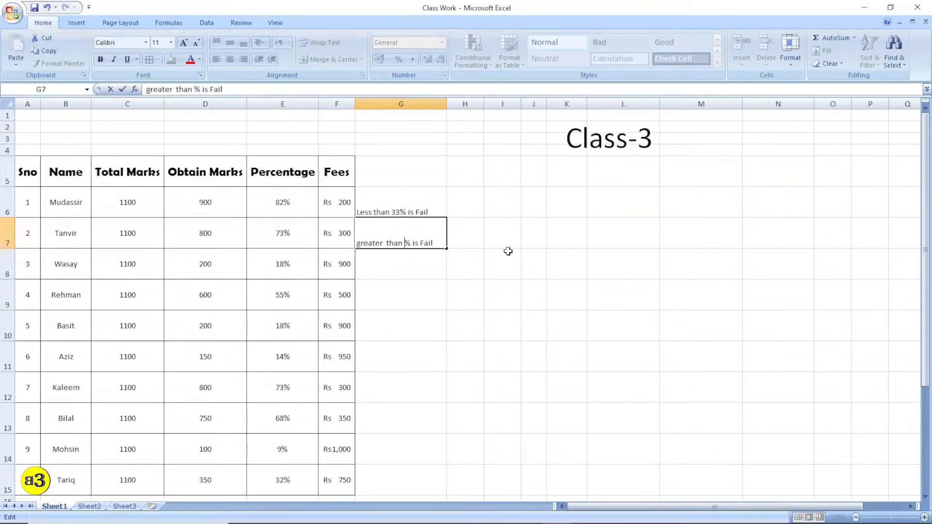
pyautogui.write('80')
pyautogui.press('Return')
pyautogui.press('Up')
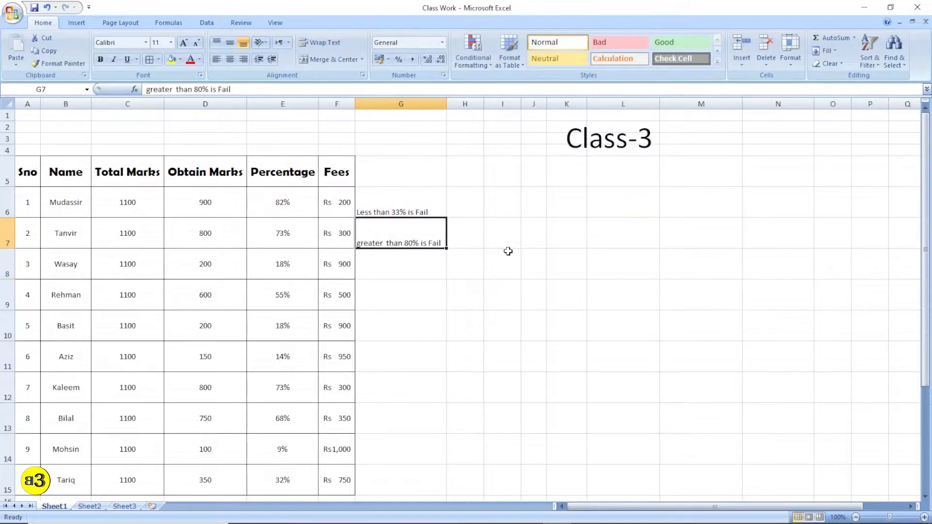
pyautogui.press('F2')
pyautogui.press('BackSpace')
pyautogui.press('BackSpace')
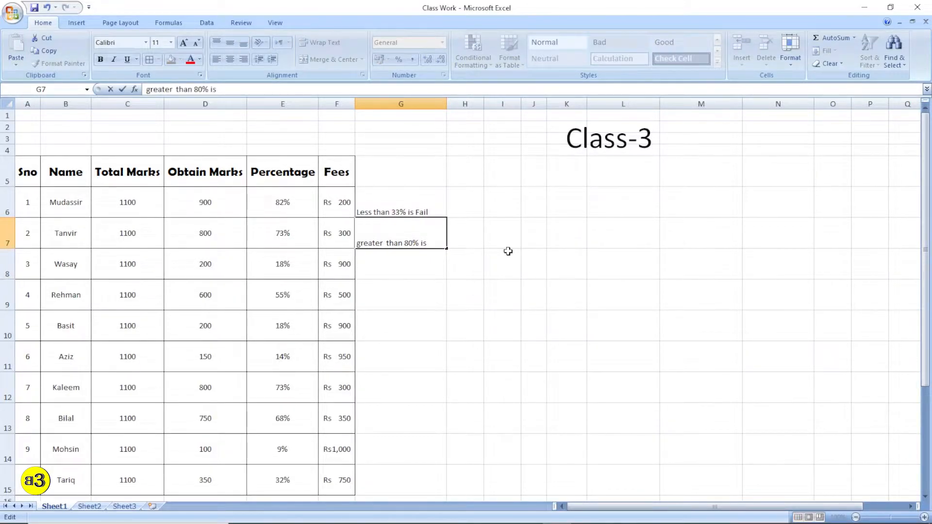
pyautogui.write('P')
pyautogui.press('Return')
# Step: Move the Pass note down to G8, leaving G7 empty
pyautogui.press('Up')
pyautogui.hotkey('ctrl', 'c')
pyautogui.press('Down')
pyautogui.press('Down')
pyautogui.hotkey('ctrl', 'v')
pyautogui.press('Up')
pyautogui.press('Up')
pyautogui.press('Delete')
pyautogui.press('Down')
pyautogui.press('Down')
pyautogui.hotkey('ctrl', 'c')
pyautogui.press('Up')
pyautogui.hotkey('ctrl', 'v')
pyautogui.press('Escape')
pyautogui.press('Down')
pyautogui.press('Delete')
pyautogui.press('Up')
pyautogui.press('Up')
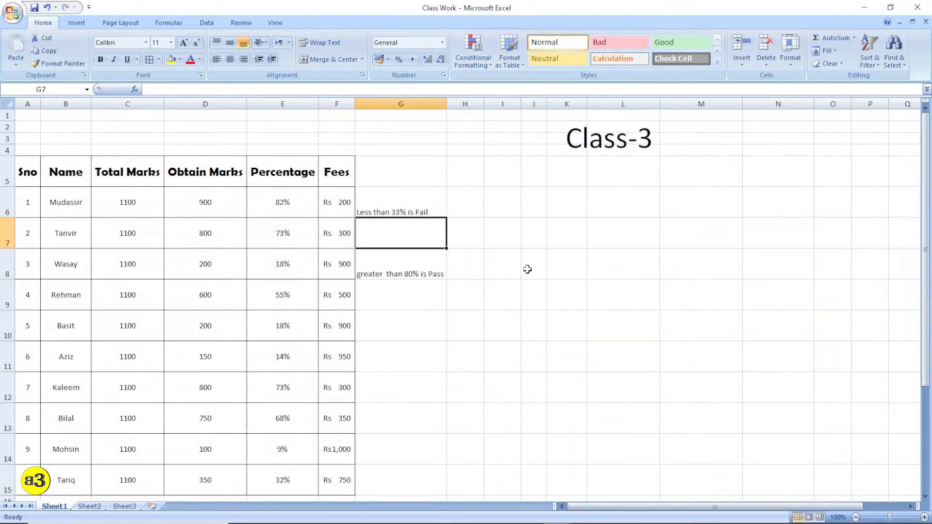
# Step: Enter '33% to 80% Acceptable' in G7 and widen column G to fit the notes
pyautogui.write('33% to 80% Acc')
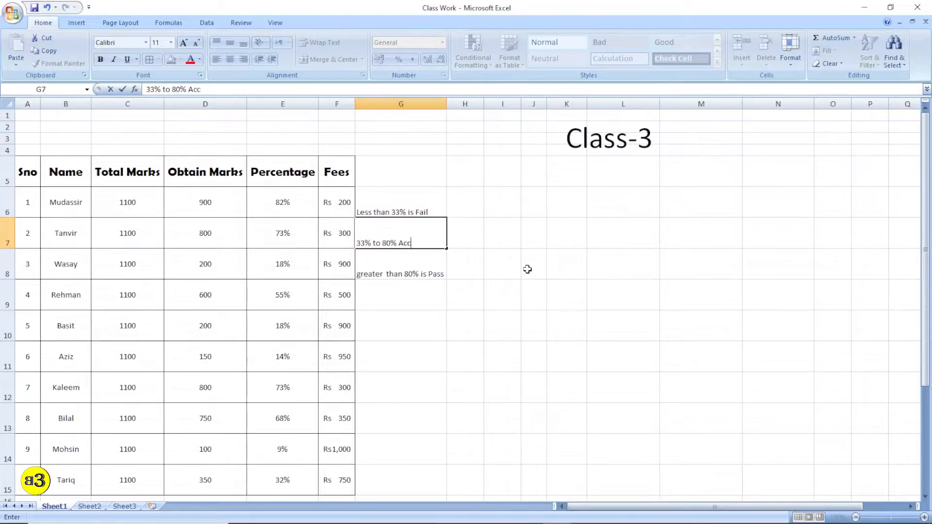
pyautogui.write('eptable')
pyautogui.press('Return')
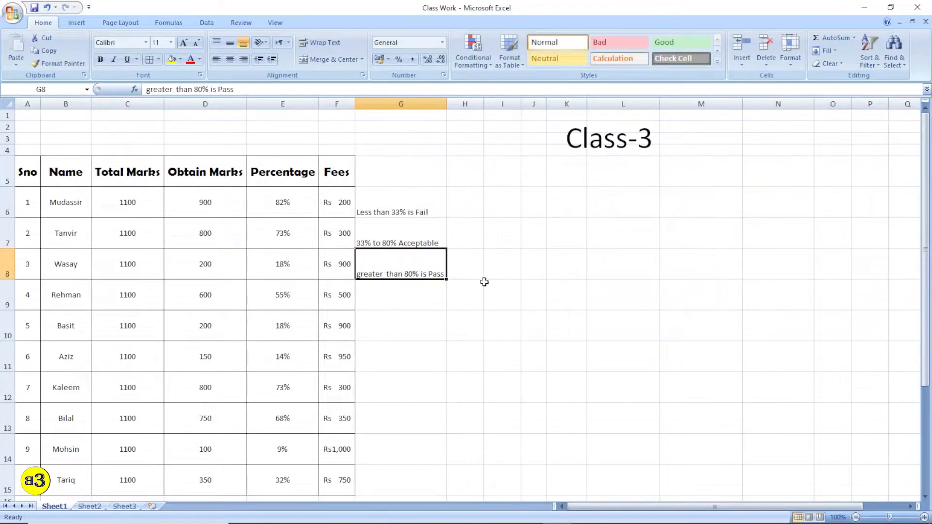
pyautogui.moveTo(448, 109); pyautogui.dragTo(450, 109)
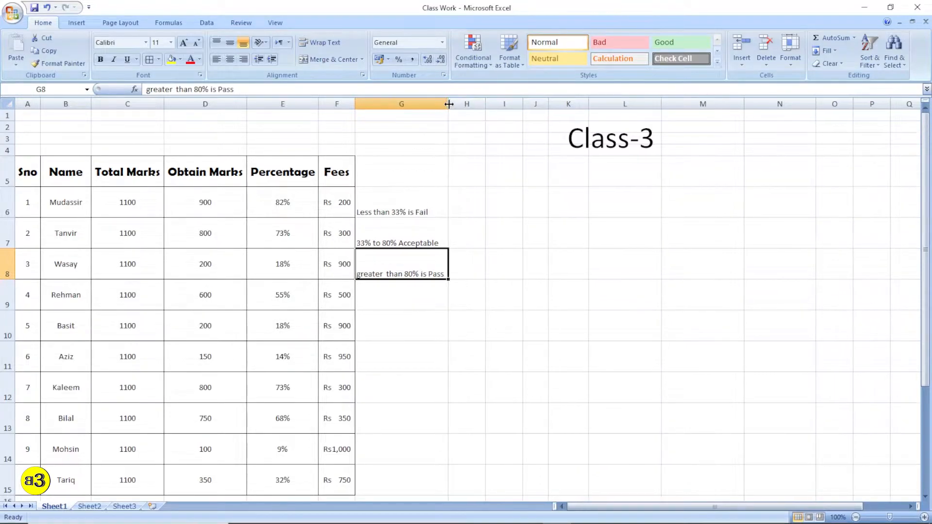
pyautogui.click(535, 233)
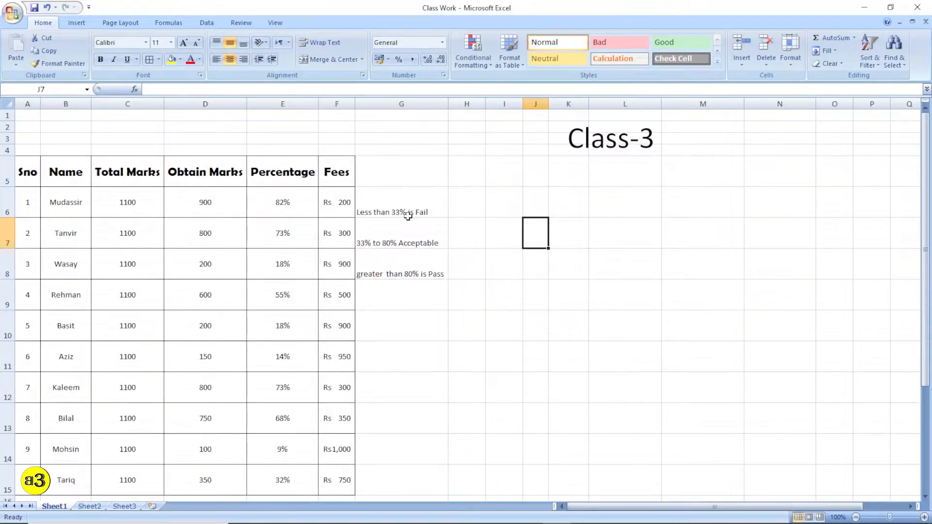
# Step: Select the three grading notes, then the percentages E6:E15
pyautogui.moveTo(412, 214); pyautogui.dragTo(415, 268)
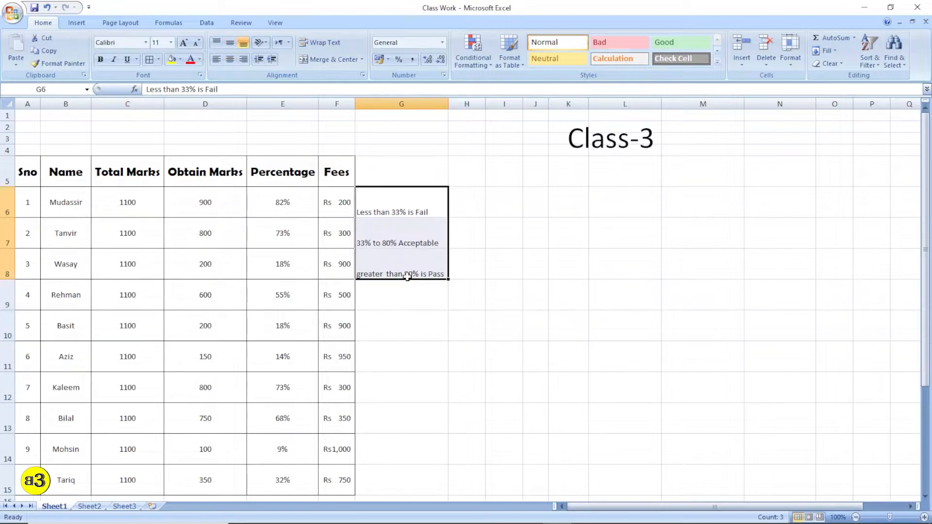
pyautogui.moveTo(421, 204); pyautogui.dragTo(439, 260)
pyautogui.click(575, 206)
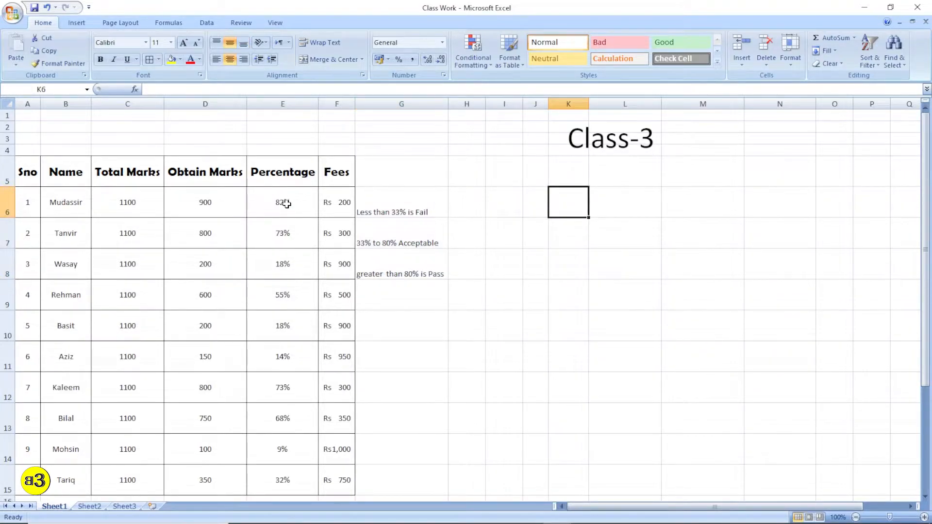
pyautogui.scroll(-1, 301, 236)
pyautogui.moveTo(280, 170); pyautogui.dragTo(291, 443)
pyautogui.click(459, 338)
pyautogui.moveTo(286, 170); pyautogui.dragTo(298, 438)
# Step: Enter the colour labels Red, Yellow and Green in H6:H8
pyautogui.click(462, 176)
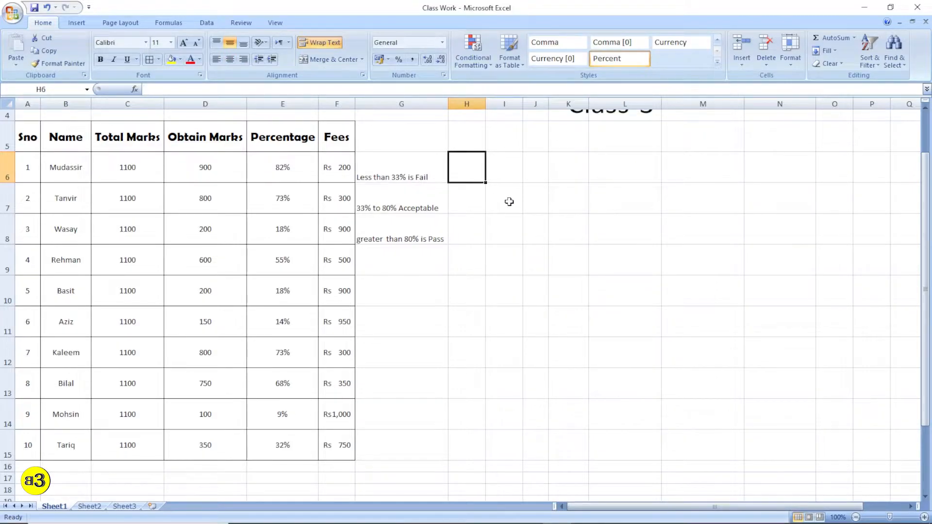
pyautogui.write('Re')
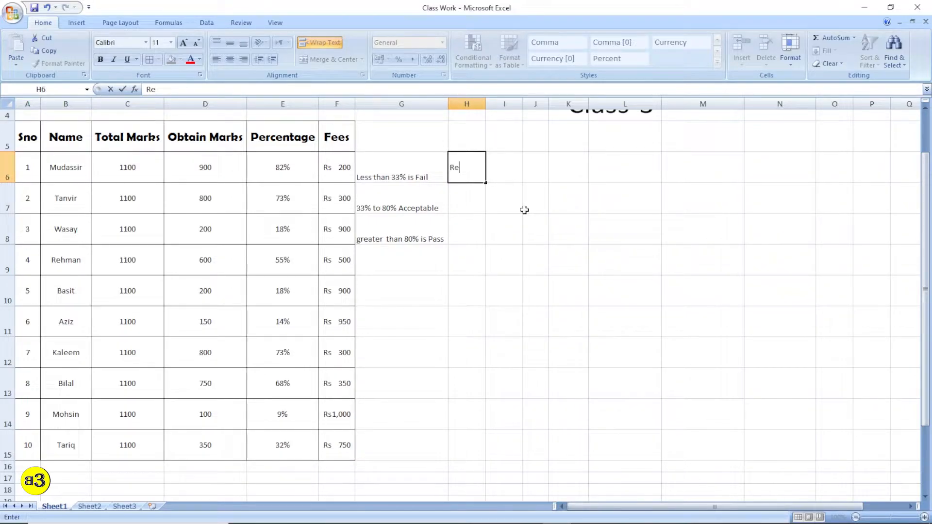
pyautogui.write('d')
pyautogui.press('Return')
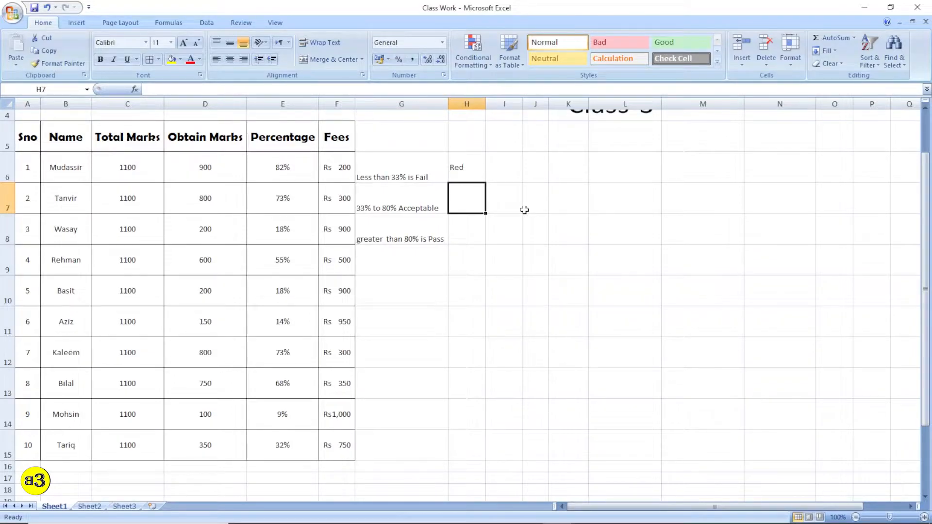
pyautogui.write('Yellow')
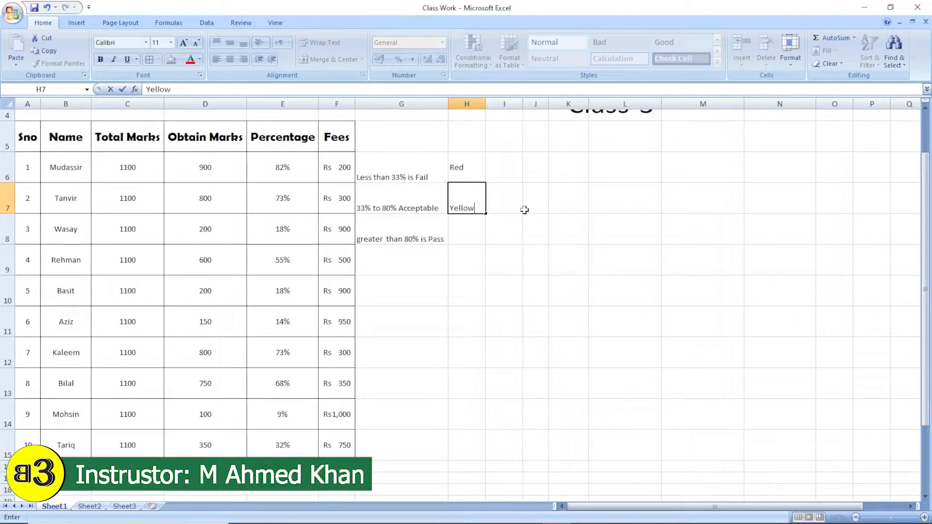
pyautogui.press('Return')
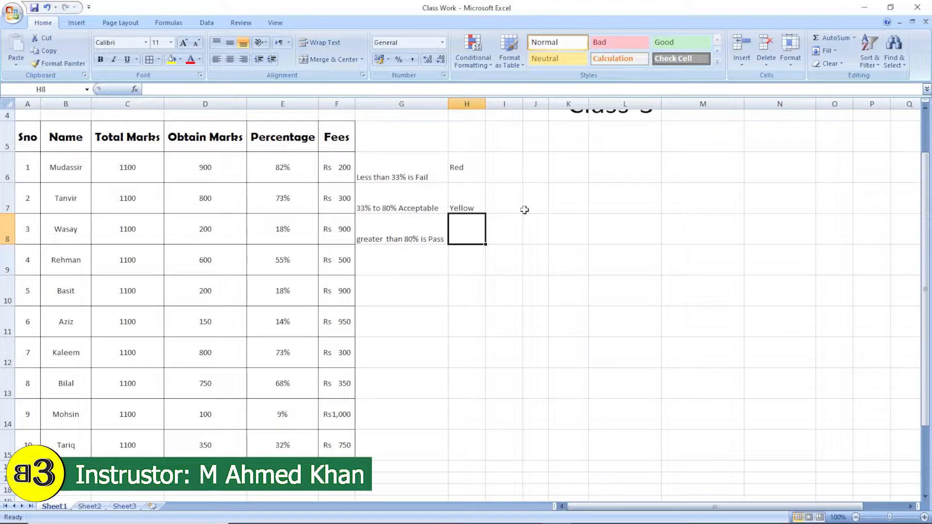
pyautogui.write('Green')
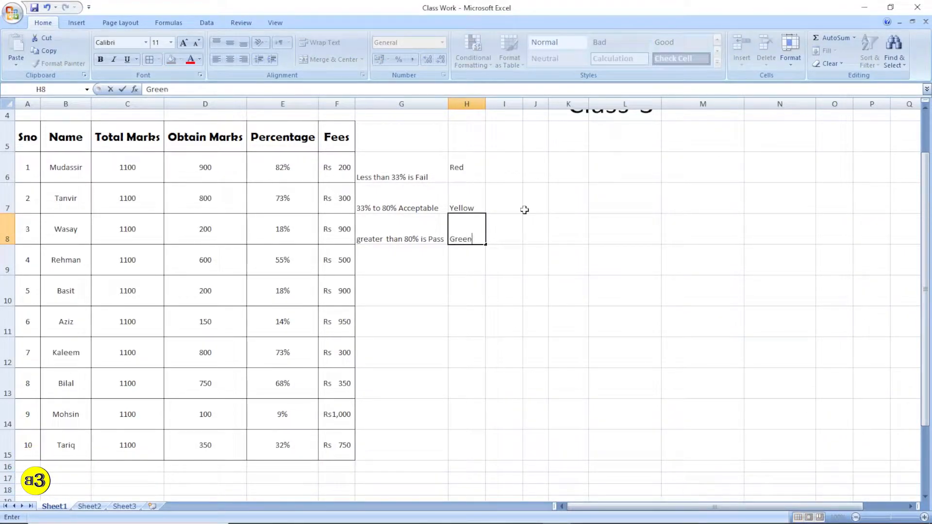
pyautogui.press('Return')
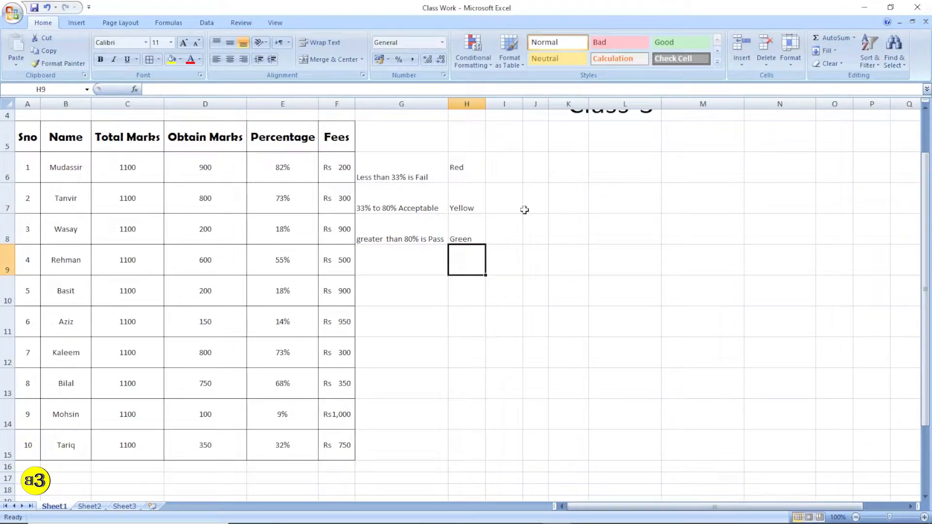
# Step: Select the notes with their colour labels, then select the first percentage in E6
pyautogui.moveTo(481, 174); pyautogui.dragTo(423, 225)
pyautogui.click(456, 333)
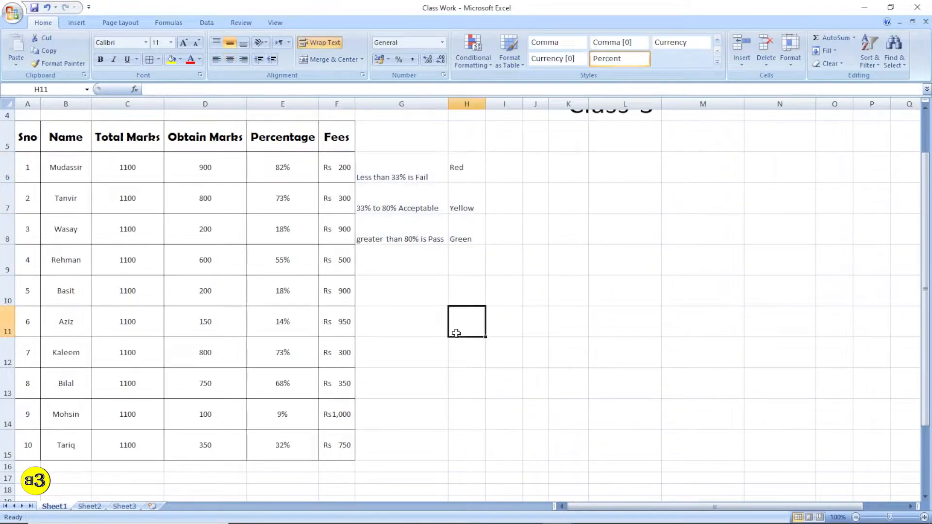
pyautogui.click(433, 298)
pyautogui.click(301, 168)
pyautogui.click(330, 247)
pyautogui.click(285, 170)
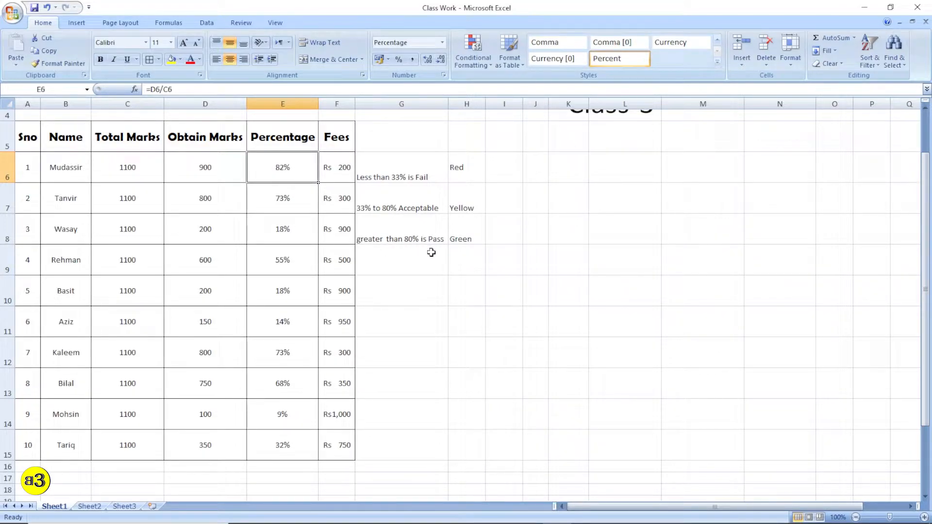
# Step: Add a Greater Than 80% rule to E6 with Green Fill with Dark Green Text
pyautogui.click(489, 68)
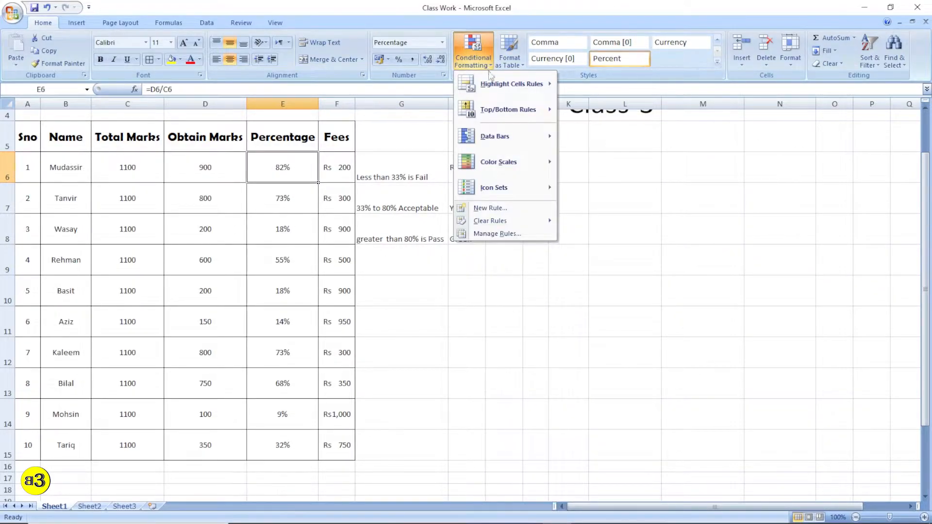
pyautogui.moveTo(502, 91)
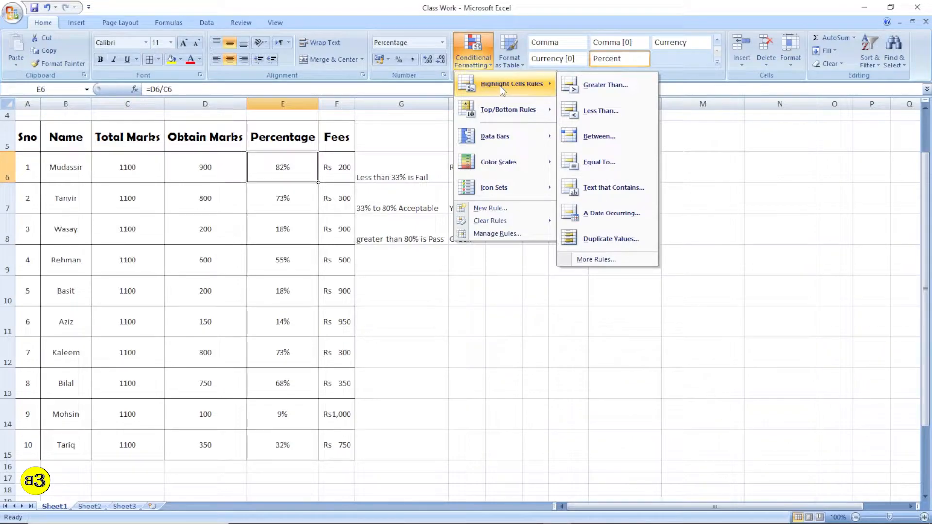
pyautogui.click(597, 89)
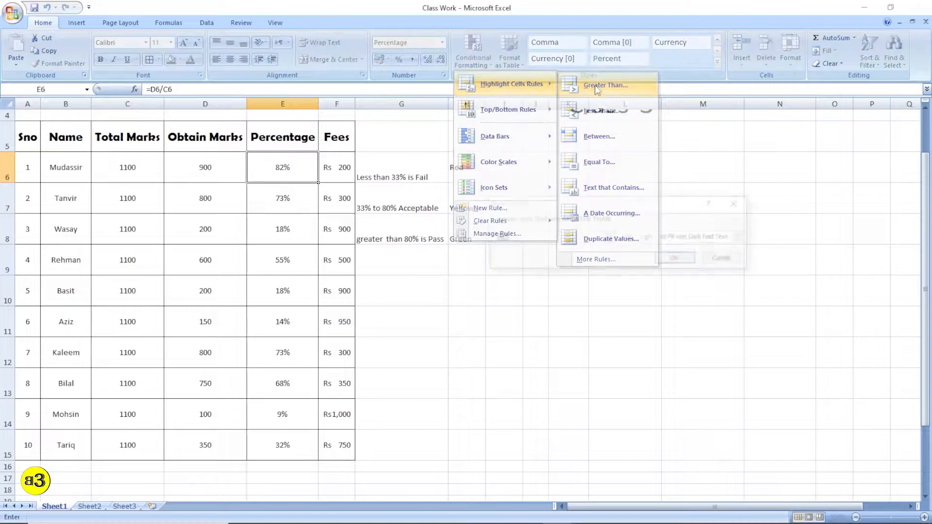
pyautogui.click(520, 237)
pyautogui.moveTo(527, 237); pyautogui.dragTo(486, 238)
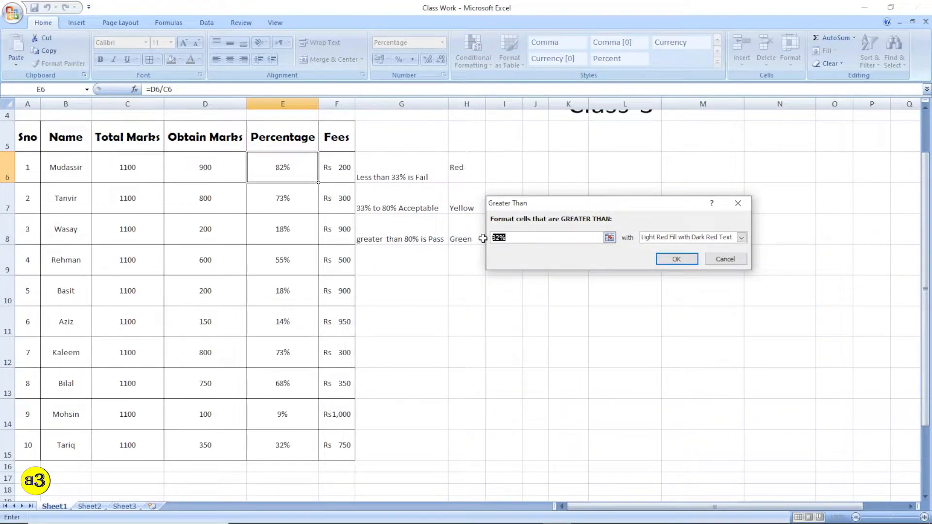
pyautogui.write('80%')
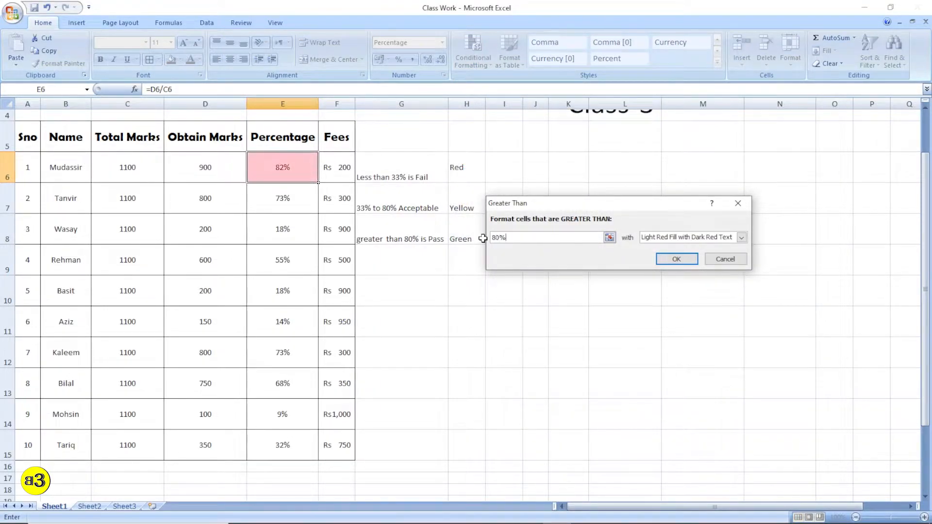
pyautogui.click(746, 239)
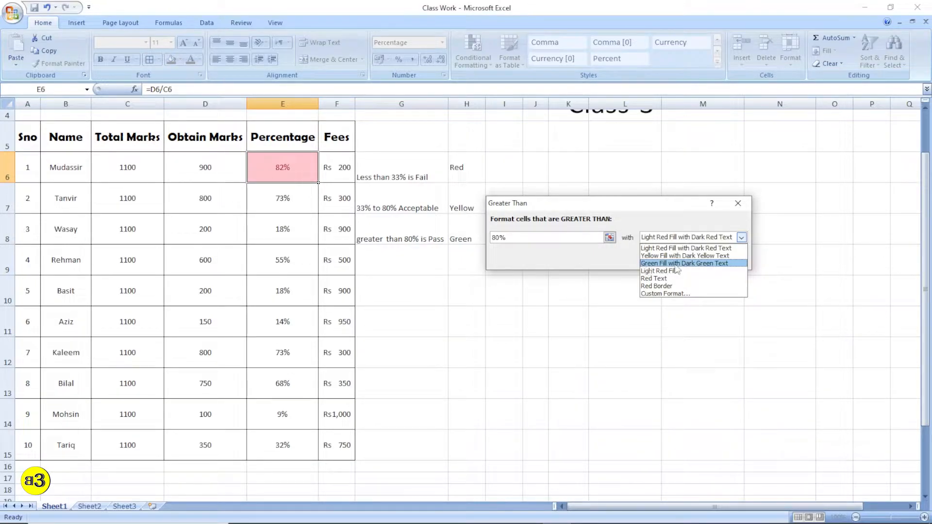
pyautogui.click(690, 264)
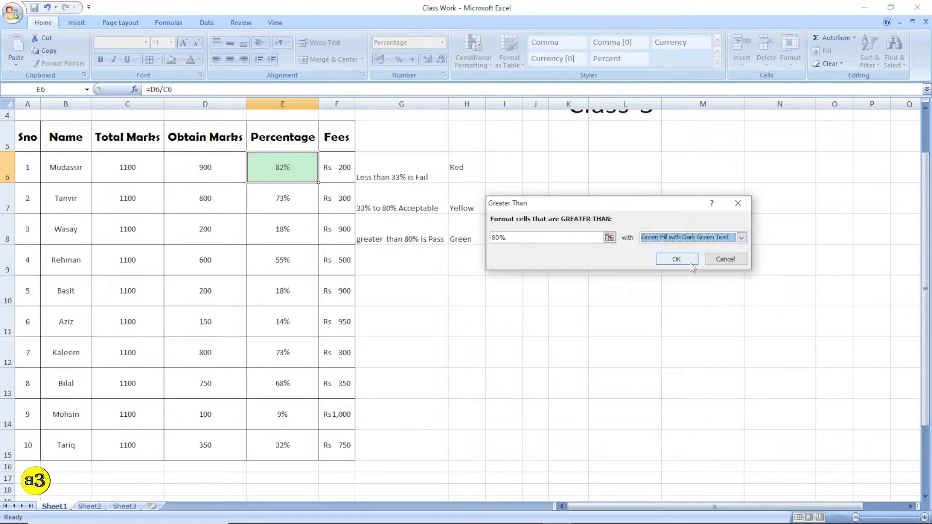
pyautogui.click(685, 260)
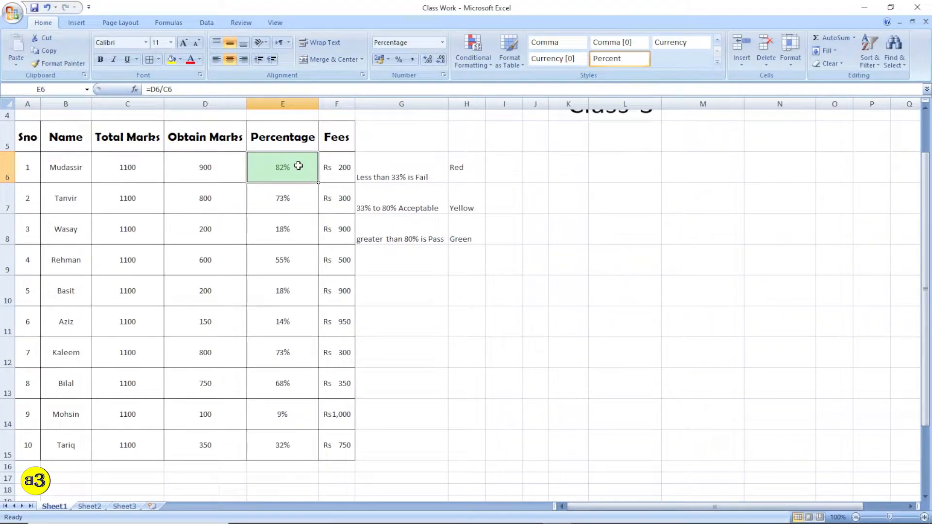
# Step: Add a Less Than 33% highlight rule with Red Text to E6
pyautogui.click(492, 64)
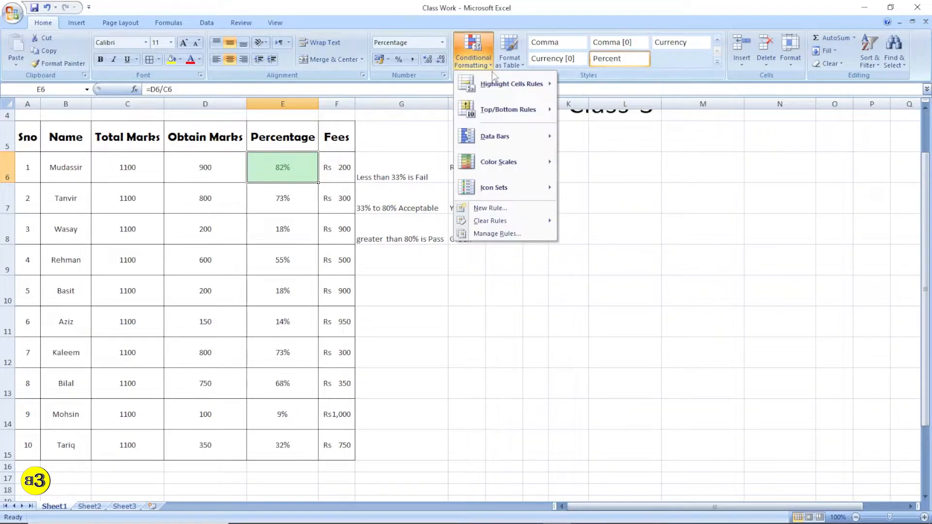
pyautogui.moveTo(501, 86)
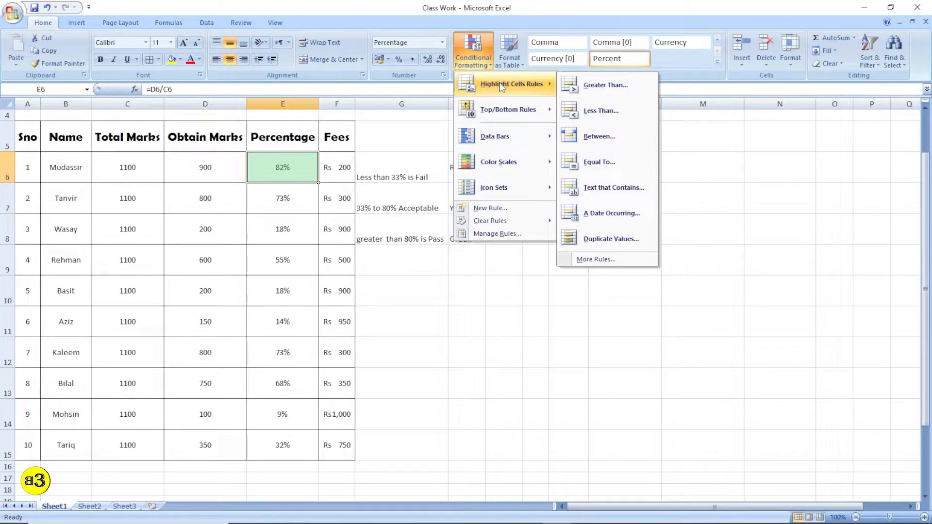
pyautogui.click(593, 112)
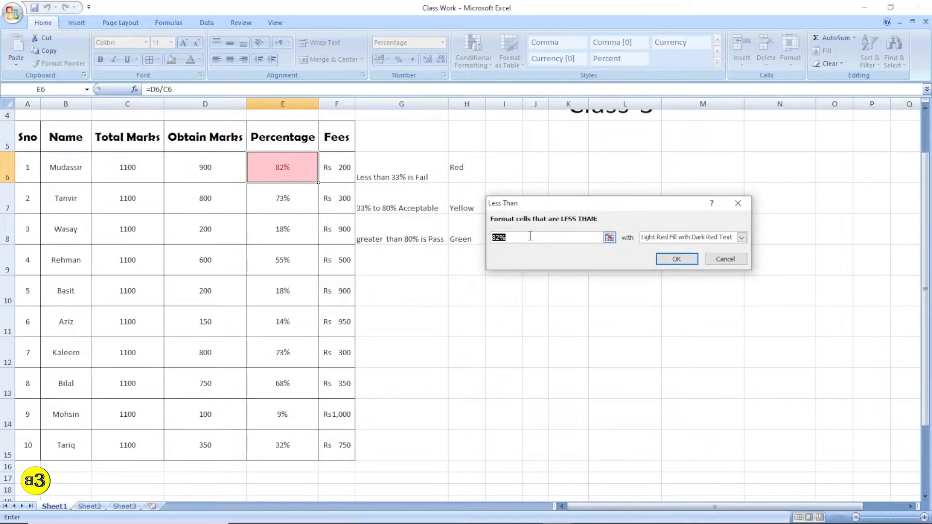
pyautogui.write('33%')
pyautogui.click(742, 237)
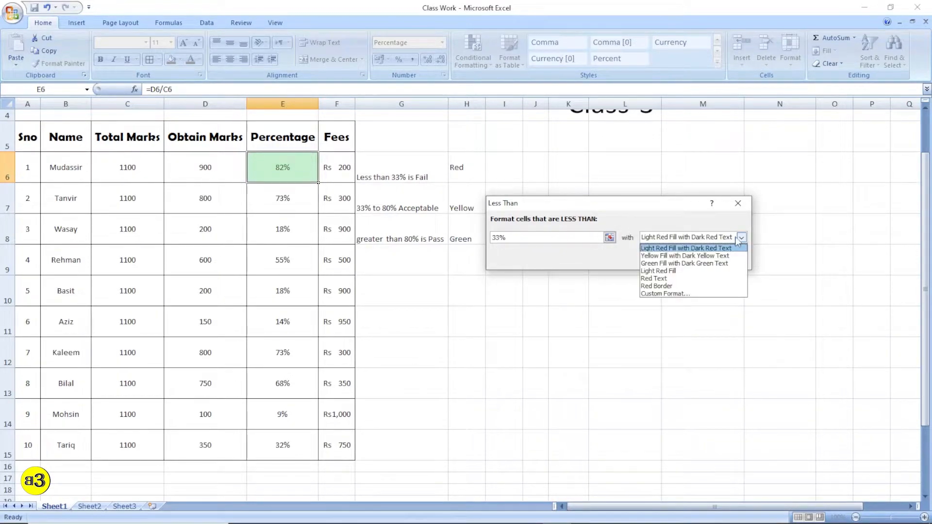
pyautogui.click(668, 278)
pyautogui.click(671, 258)
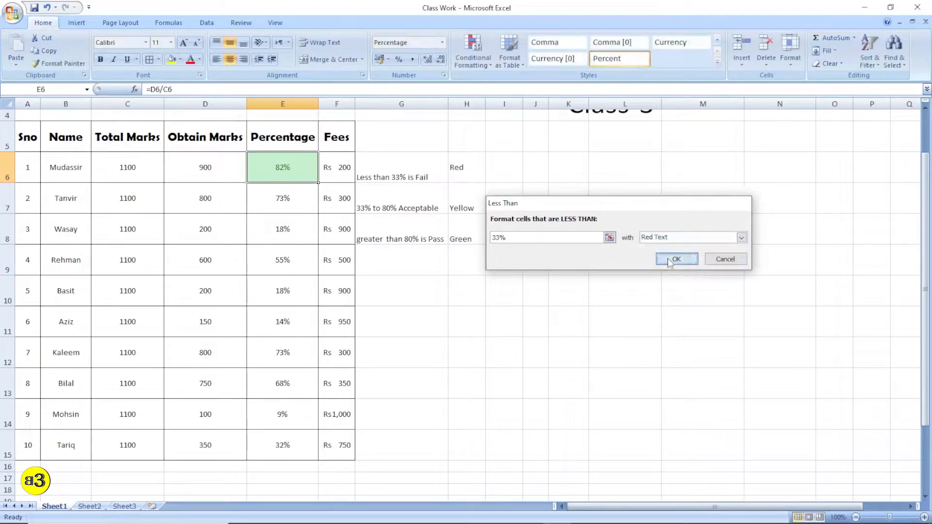
pyautogui.click(480, 60)
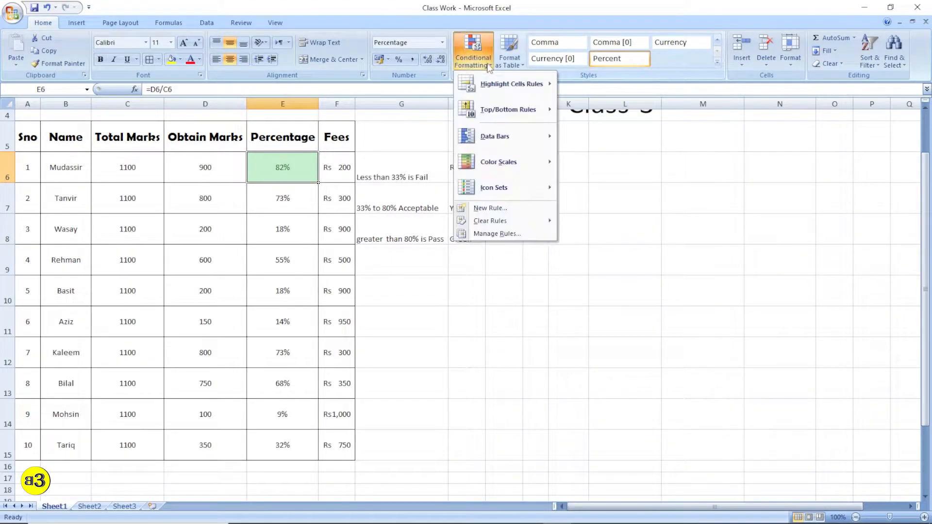
pyautogui.moveTo(497, 83)
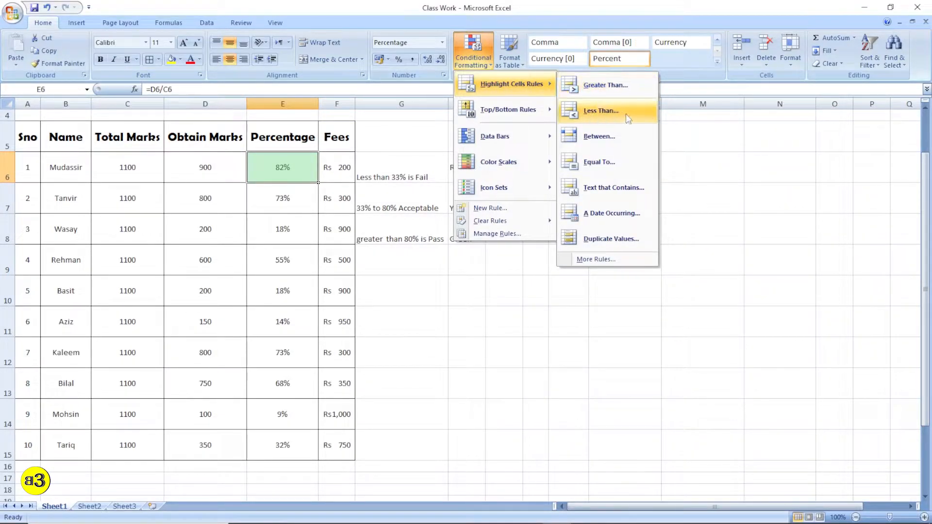
pyautogui.click(400, 203)
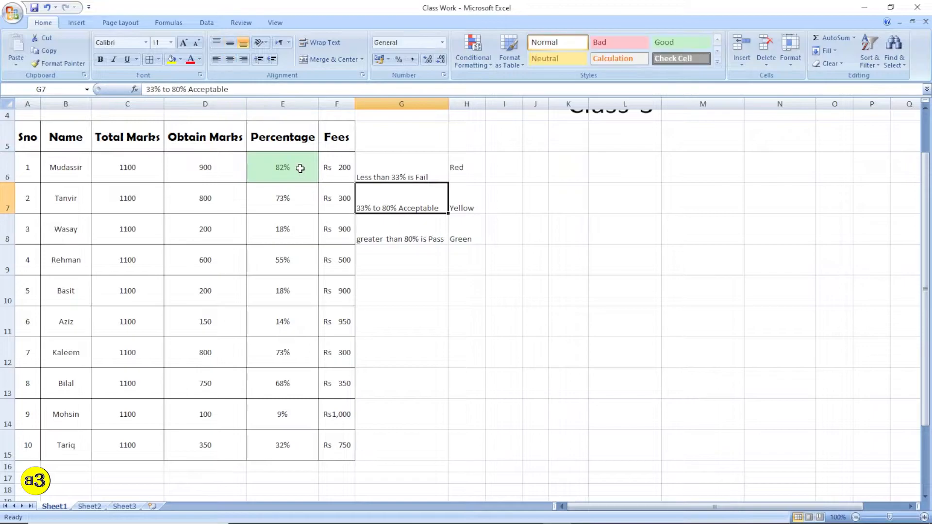
# Step: Start a Between highlight rule on E6 with bounds 33 and 80%
pyautogui.click(292, 168)
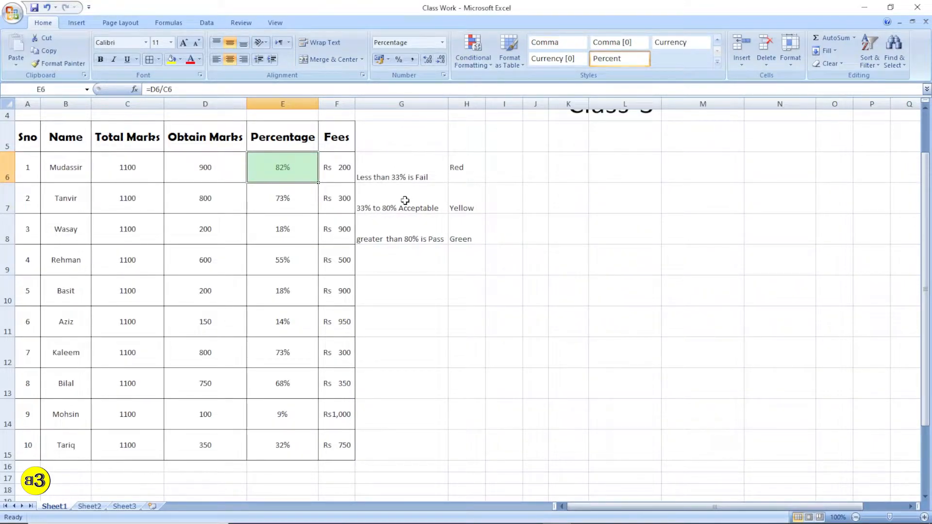
pyautogui.click(486, 68)
pyautogui.moveTo(503, 97)
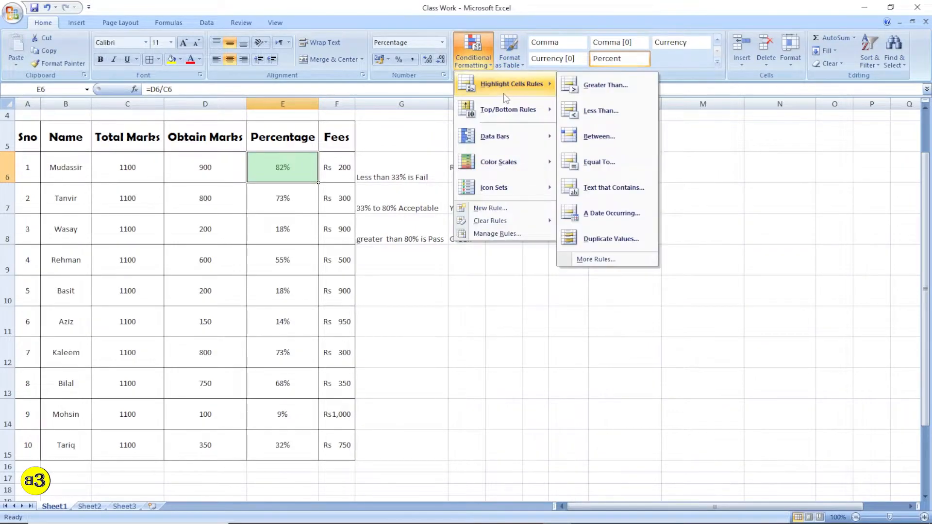
pyautogui.click(593, 138)
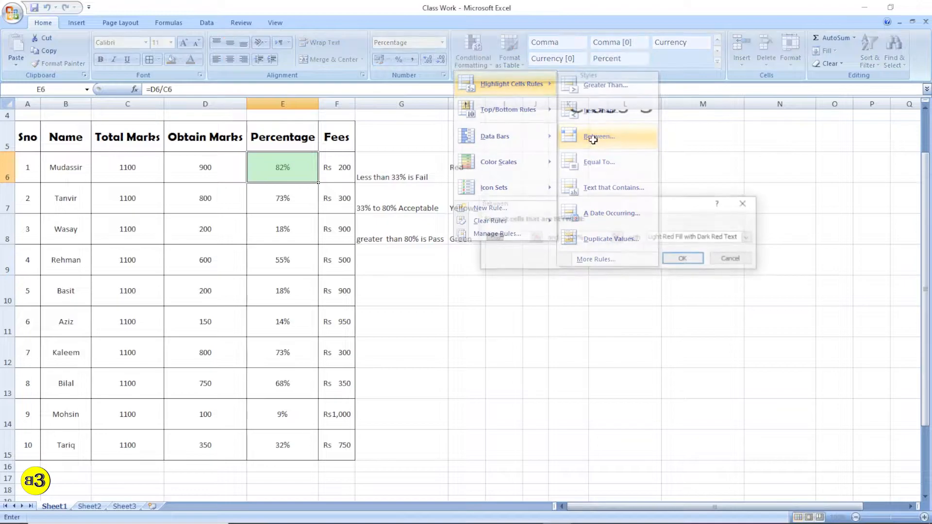
pyautogui.click(492, 238)
pyautogui.press('Right')
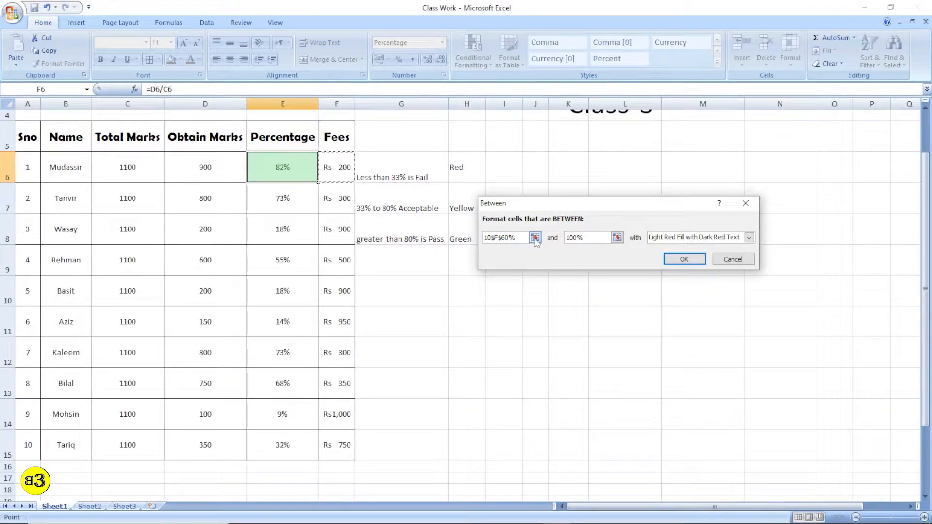
pyautogui.press('BackSpace')
pyautogui.press('BackSpace')
pyautogui.press('BackSpace')
pyautogui.press('BackSpace')
pyautogui.press('BackSpace')
pyautogui.press('Delete')
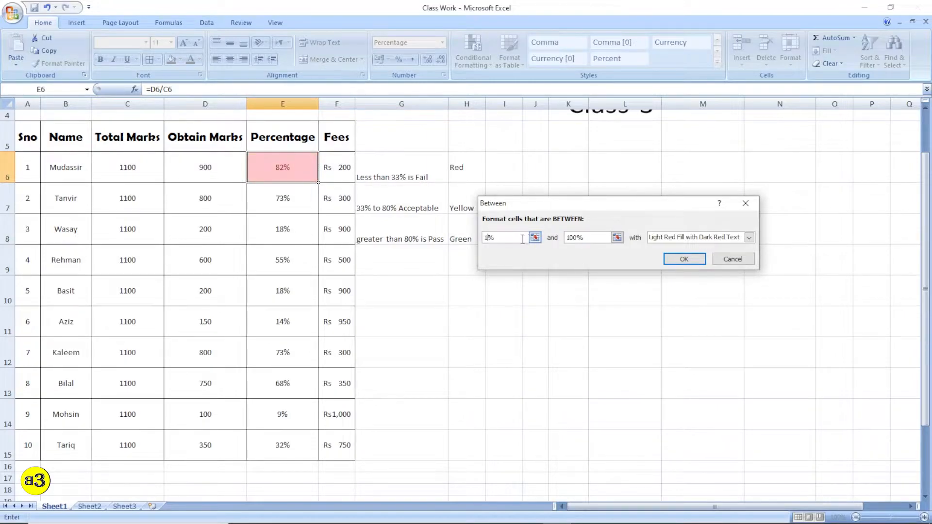
pyautogui.press('BackSpace')
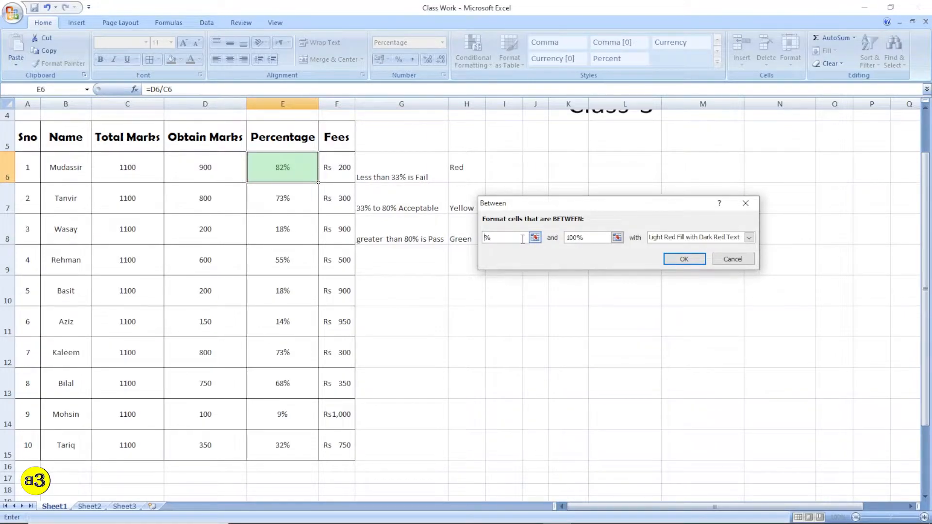
pyautogui.write('33')
pyautogui.press('Tab')
pyautogui.write('80%')
# Step: Give the 33%–80% rule Yellow Fill with Dark Yellow Text and apply it
pyautogui.click(748, 238)
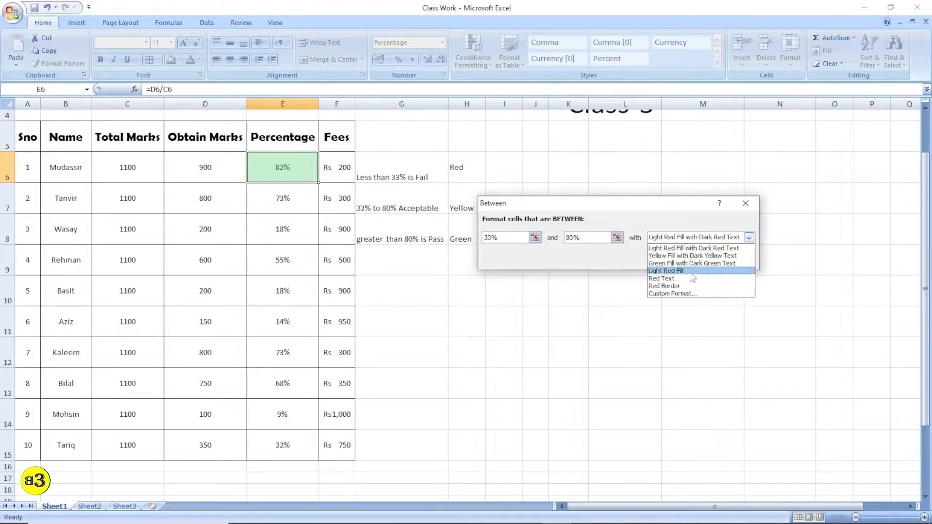
pyautogui.click(696, 256)
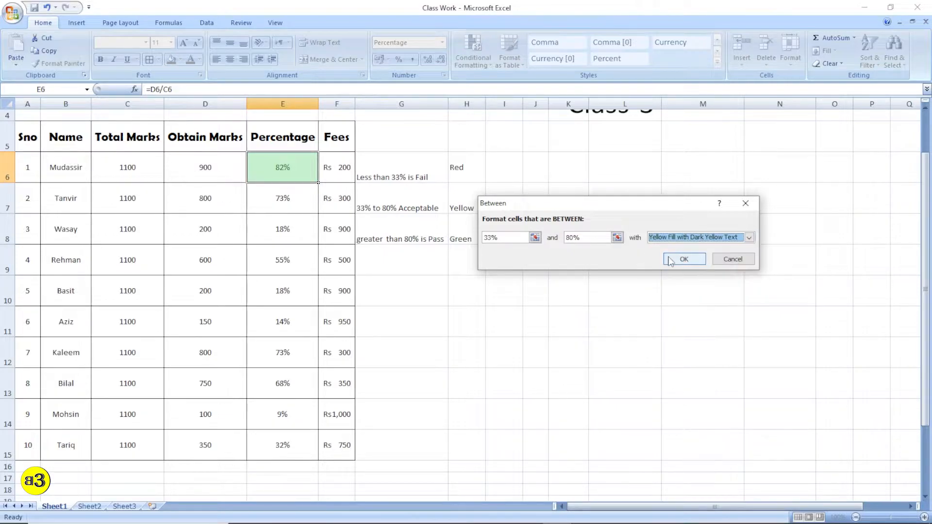
pyautogui.click(679, 258)
pyautogui.click(643, 324)
pyautogui.click(306, 170)
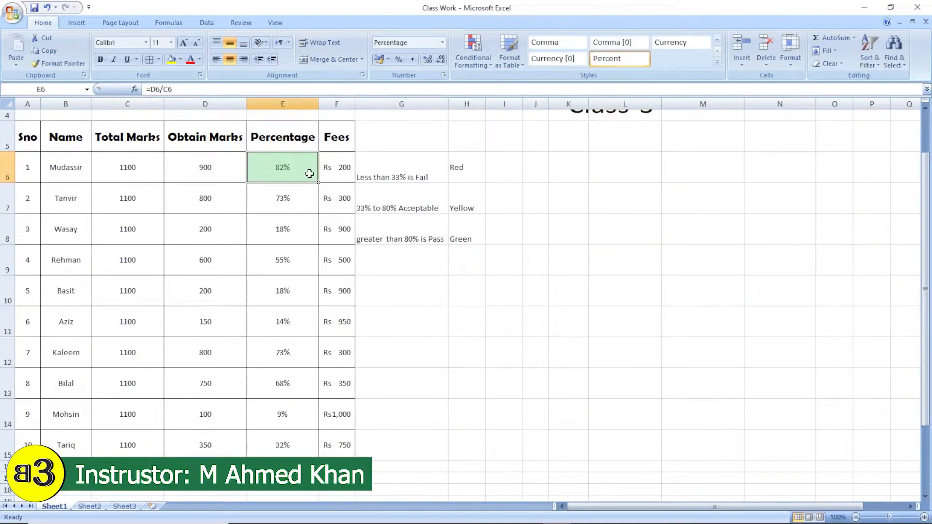
# Step: Fill E6's conditional formatting down through E15 and check the coloured percentages
pyautogui.moveTo(320, 184); pyautogui.dragTo(306, 453)
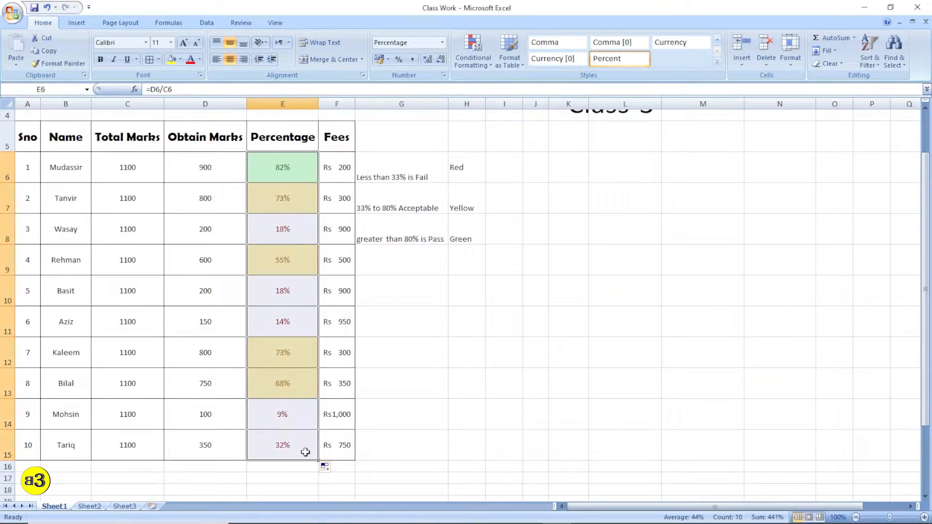
pyautogui.click(472, 432)
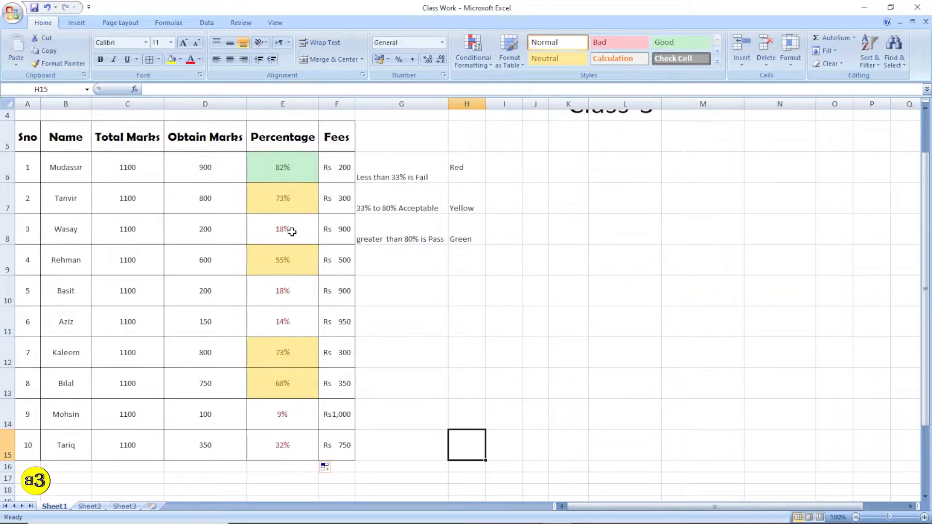
pyautogui.moveTo(285, 172); pyautogui.dragTo(289, 336)
pyautogui.click(299, 368)
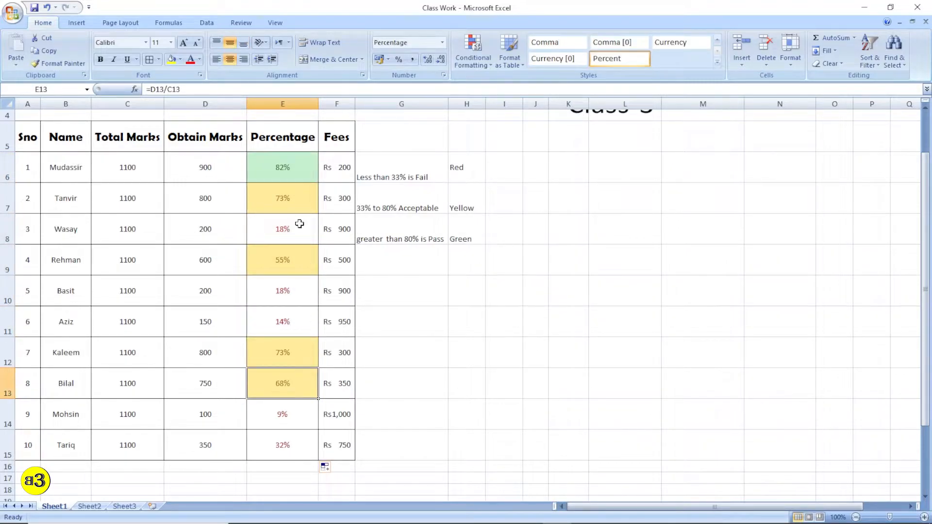
pyautogui.click(296, 239)
pyautogui.click(296, 162)
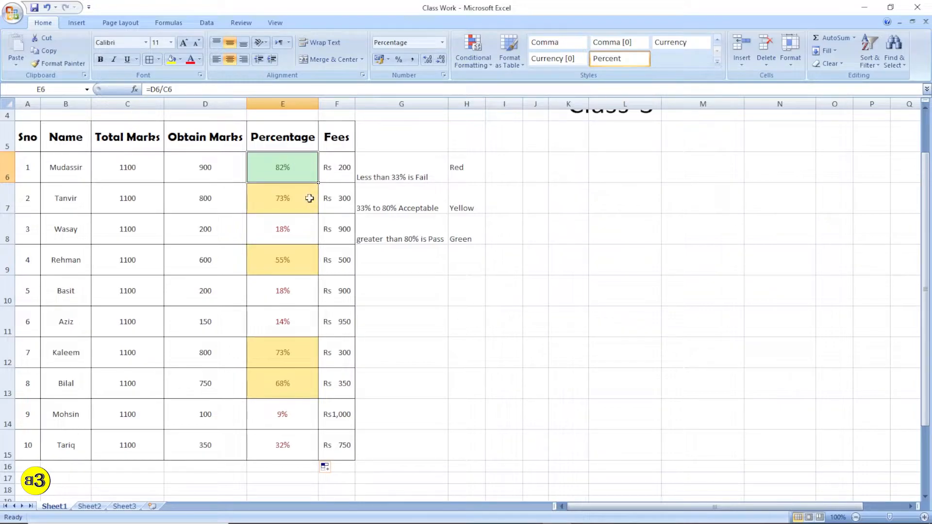
# Step: Add a Less Than 33 rule to E6 with a custom red background fill
pyautogui.click(483, 62)
pyautogui.moveTo(510, 84)
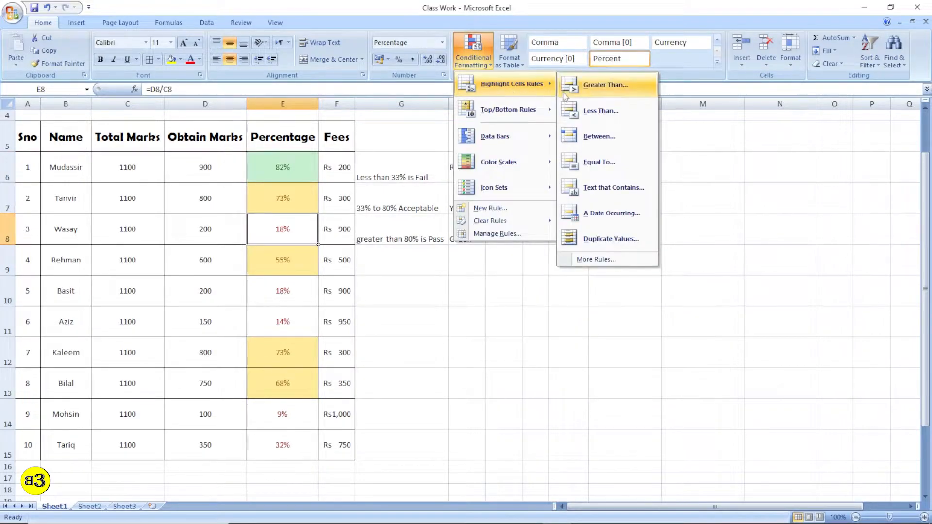
pyautogui.click(605, 108)
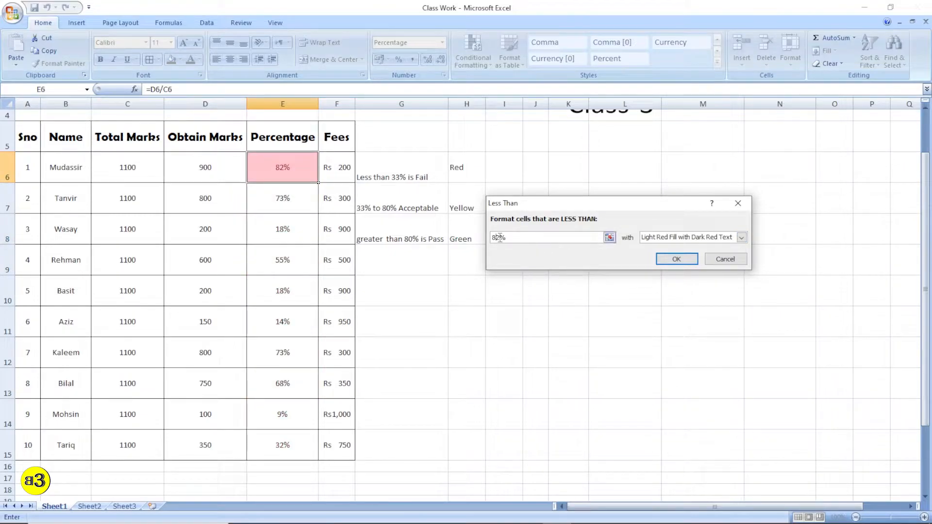
pyautogui.press('BackSpace')
pyautogui.press('BackSpace')
pyautogui.write('33')
pyautogui.click(741, 237)
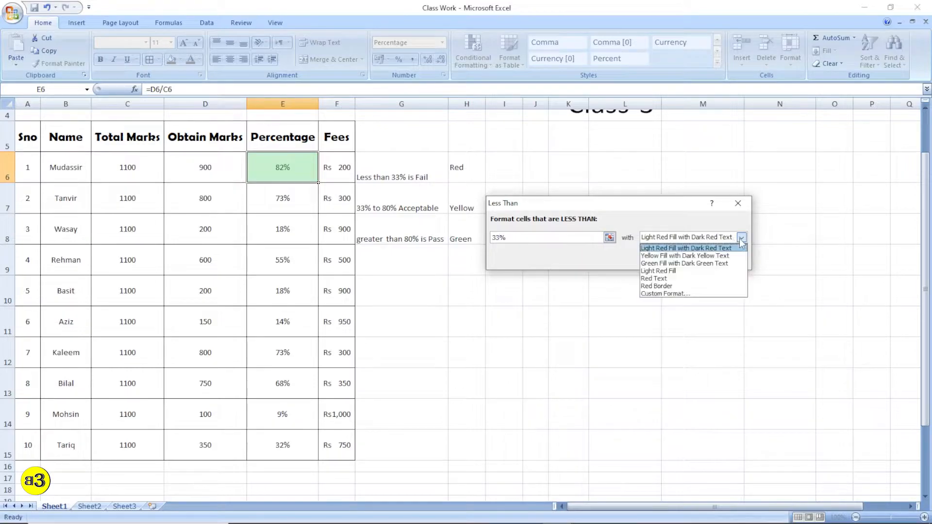
pyautogui.click(684, 299)
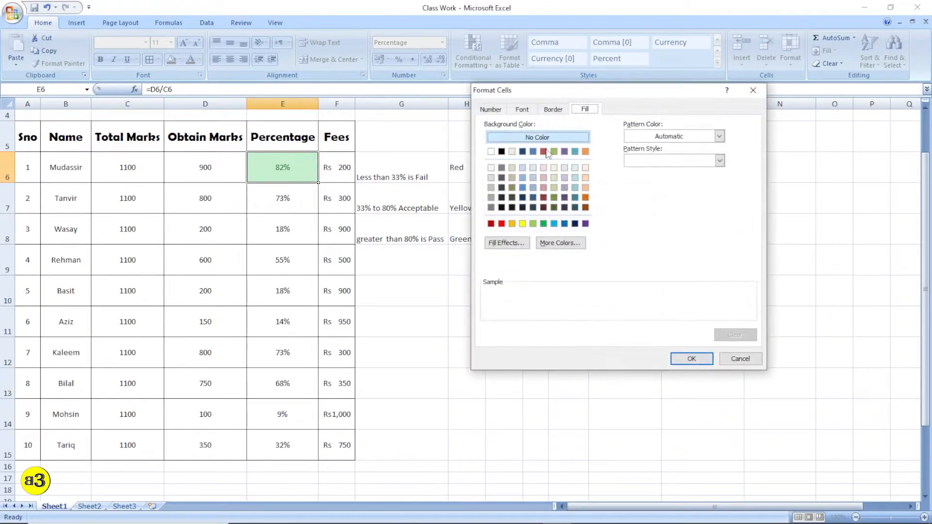
pyautogui.click(502, 223)
pyautogui.click(692, 359)
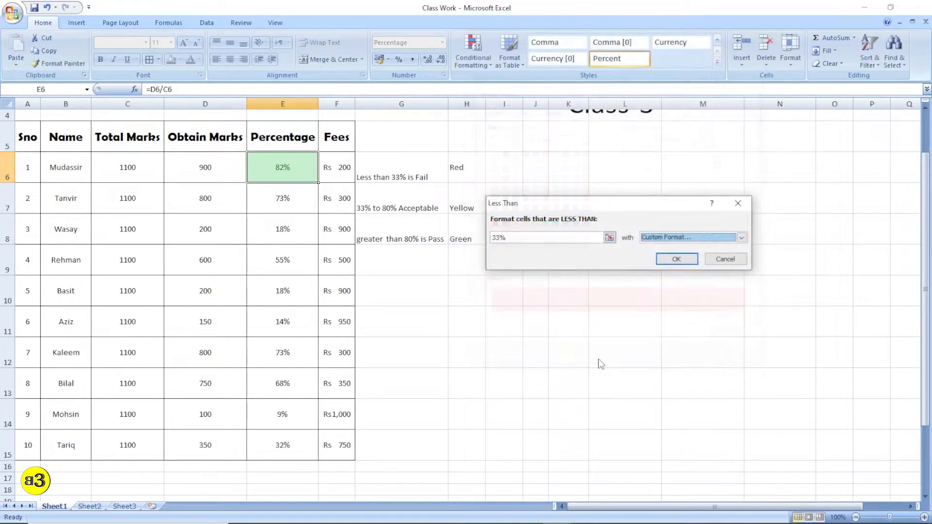
pyautogui.click(679, 258)
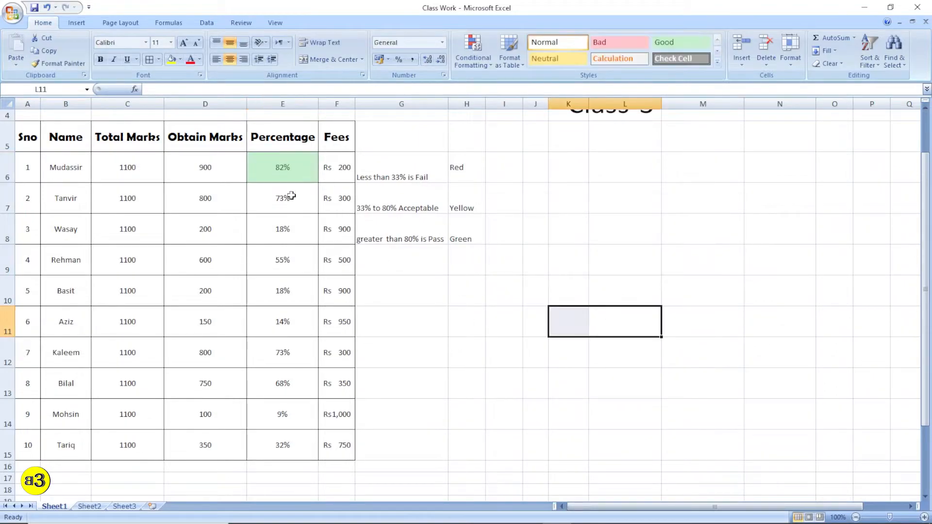
# Step: Copy E6's conditional formatting down to E15 to colour-code the whole Percentage column
pyautogui.moveTo(318, 182); pyautogui.dragTo(310, 452)
pyautogui.click(492, 394)
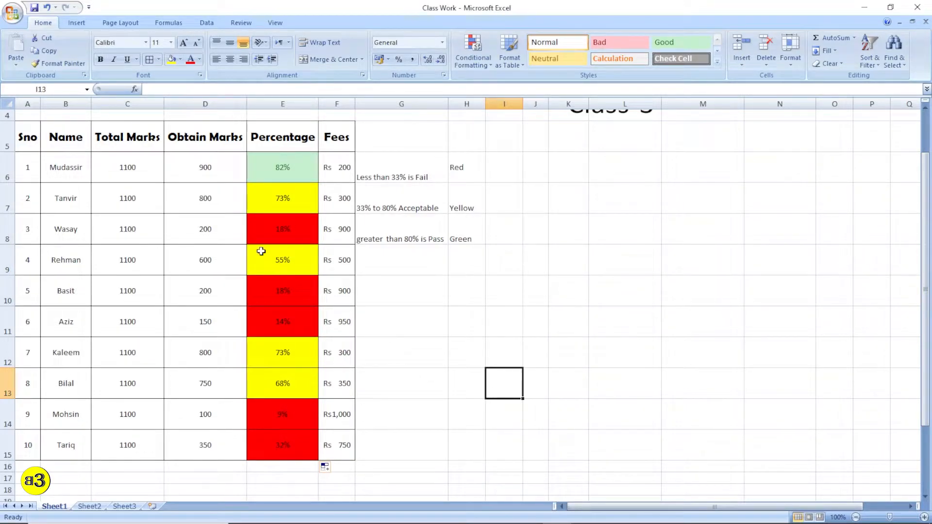
pyautogui.moveTo(54, 177); pyautogui.dragTo(285, 175)
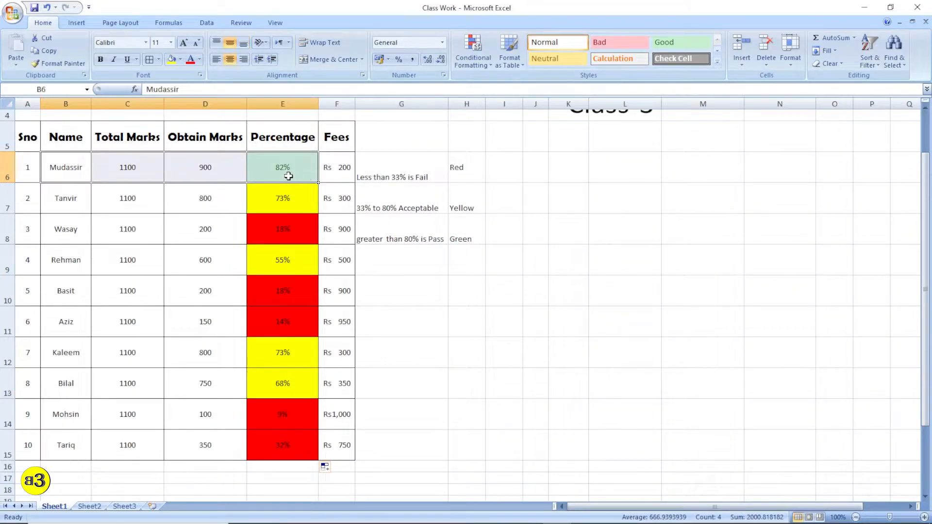
# Step: Inspect several percentage cells in column E, including E12, and Tanvir's marks in C7 and D7
pyautogui.click(288, 205)
pyautogui.click(281, 266)
pyautogui.click(282, 314)
pyautogui.click(282, 364)
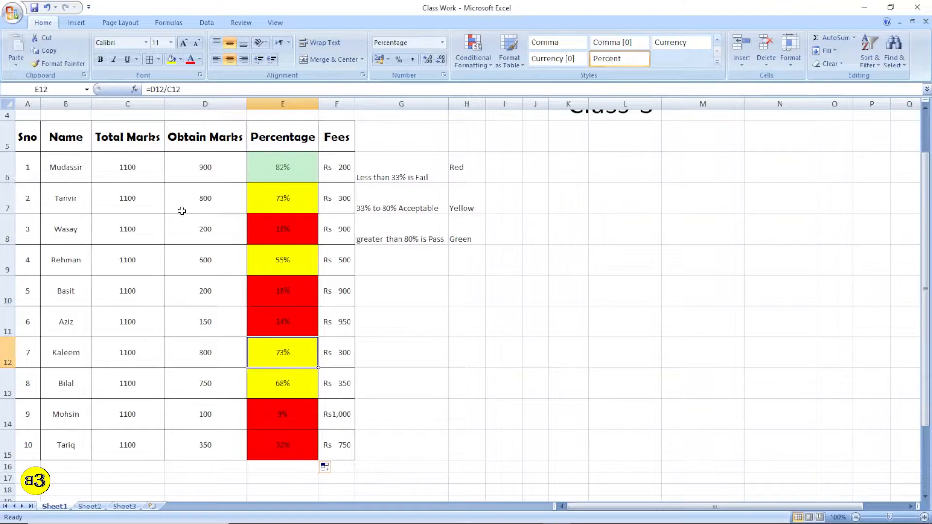
pyautogui.click(128, 199)
pyautogui.click(203, 201)
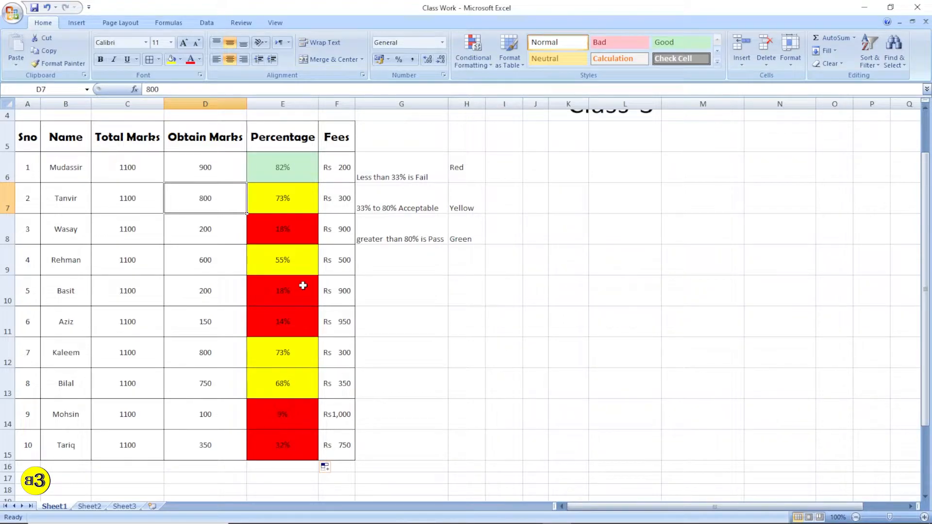
pyautogui.write('1100')
pyautogui.press('Return')
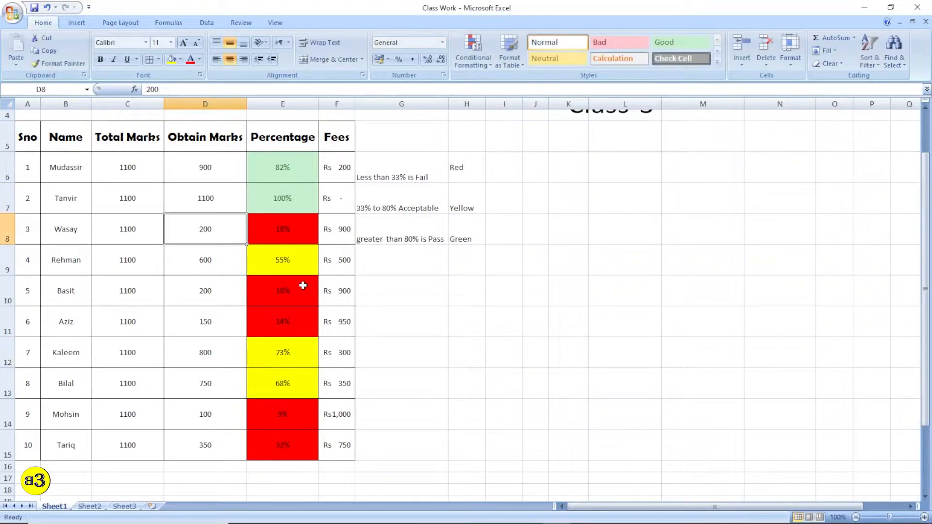
pyautogui.press('Up')
pyautogui.press('Right')
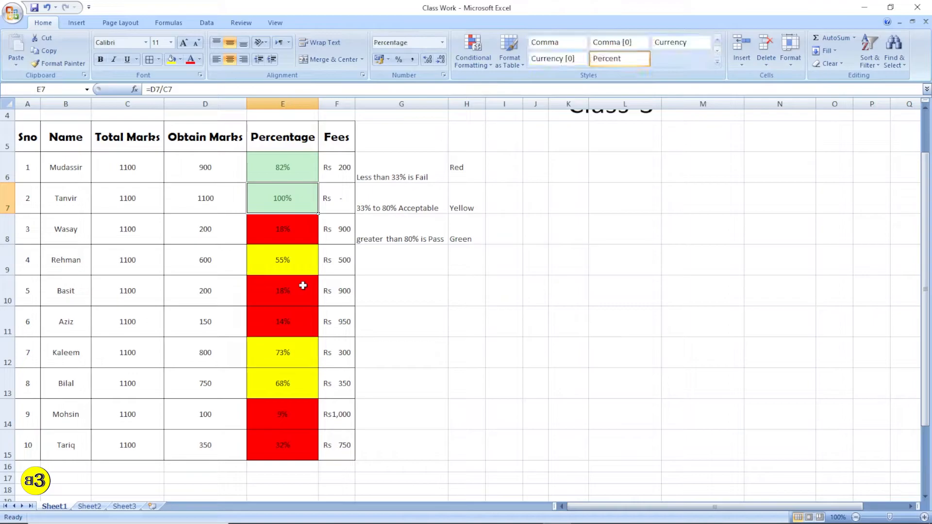
pyautogui.press('Right')
pyautogui.press('Left')
pyautogui.press('Right')
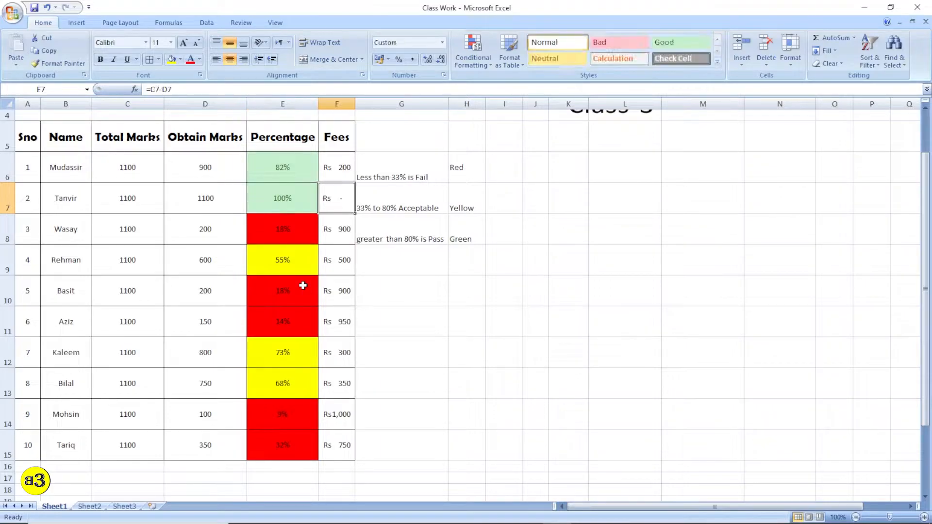
pyautogui.press('Left')
pyautogui.press('Left')
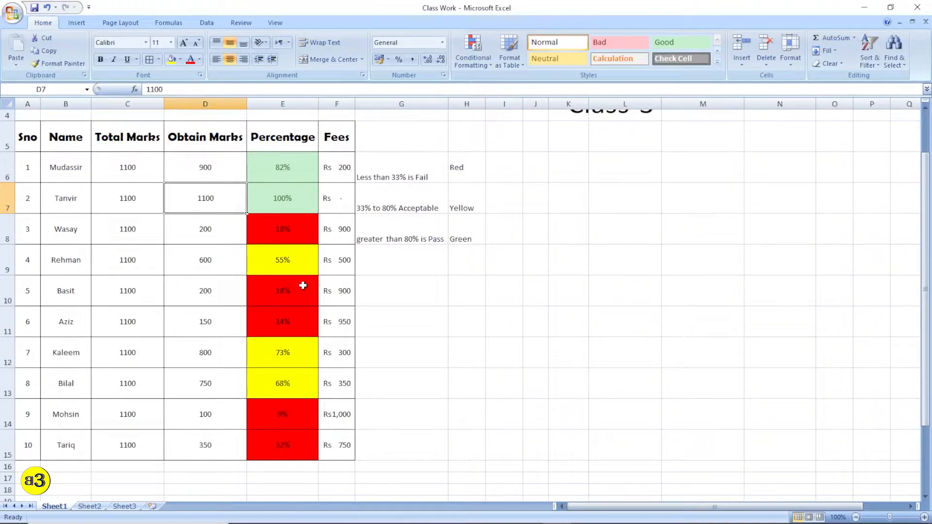
pyautogui.hotkey('ctrl', 'z')
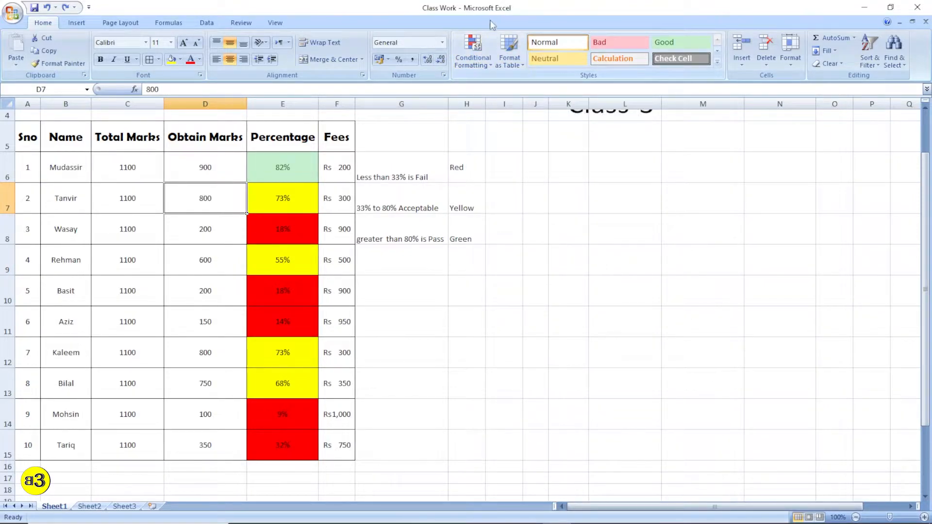
pyautogui.moveTo(298, 165); pyautogui.dragTo(298, 448)
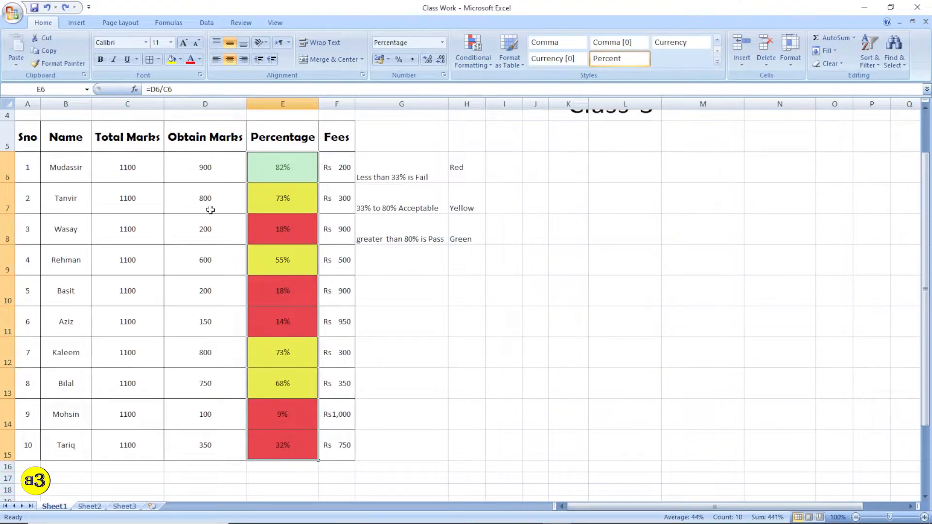
pyautogui.click(281, 164)
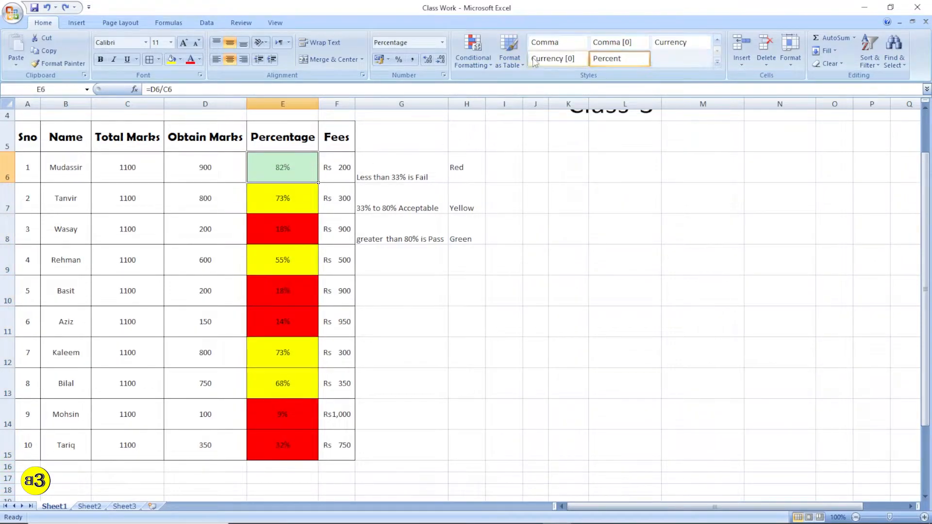
pyautogui.click(568, 228)
pyautogui.click(242, 255)
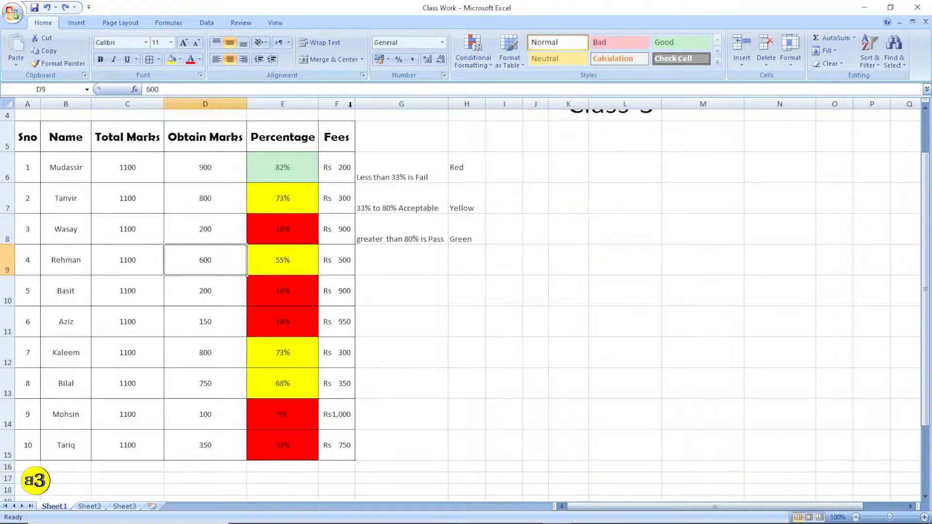
pyautogui.moveTo(30, 144); pyautogui.dragTo(346, 453)
pyautogui.click(401, 439)
pyautogui.moveTo(29, 146); pyautogui.dragTo(339, 452)
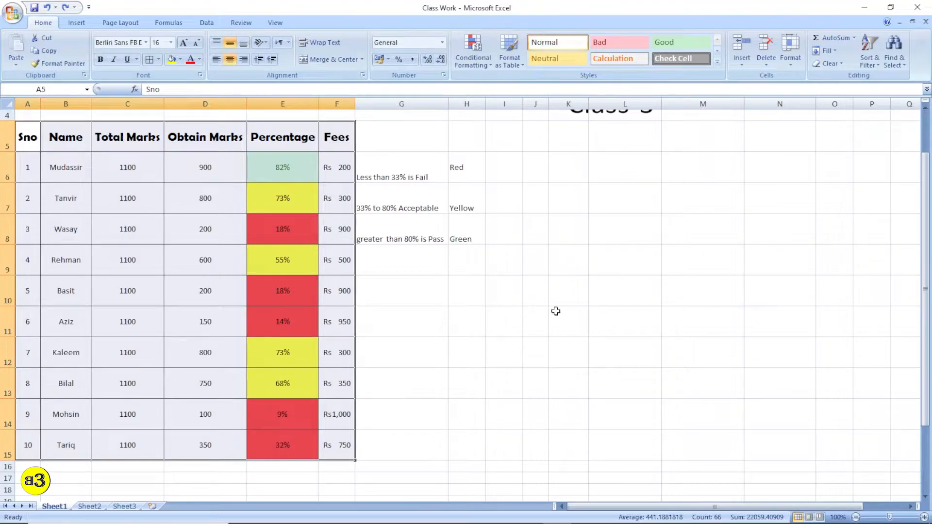
pyautogui.click(558, 313)
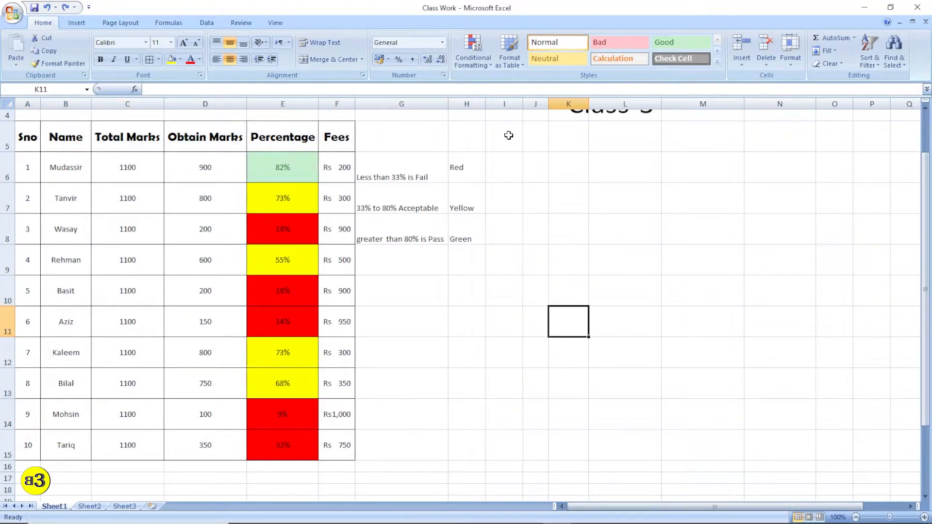
pyautogui.moveTo(504, 136); pyautogui.dragTo(786, 446)
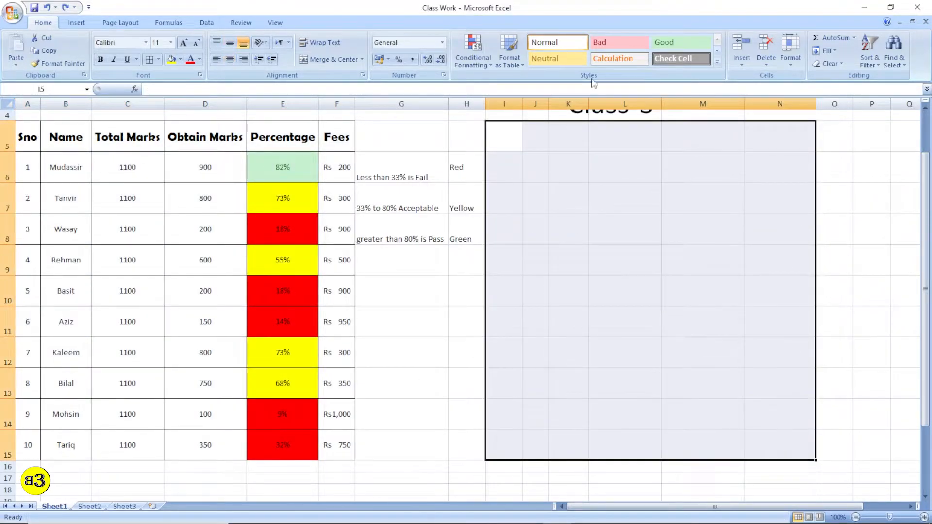
pyautogui.click(522, 57)
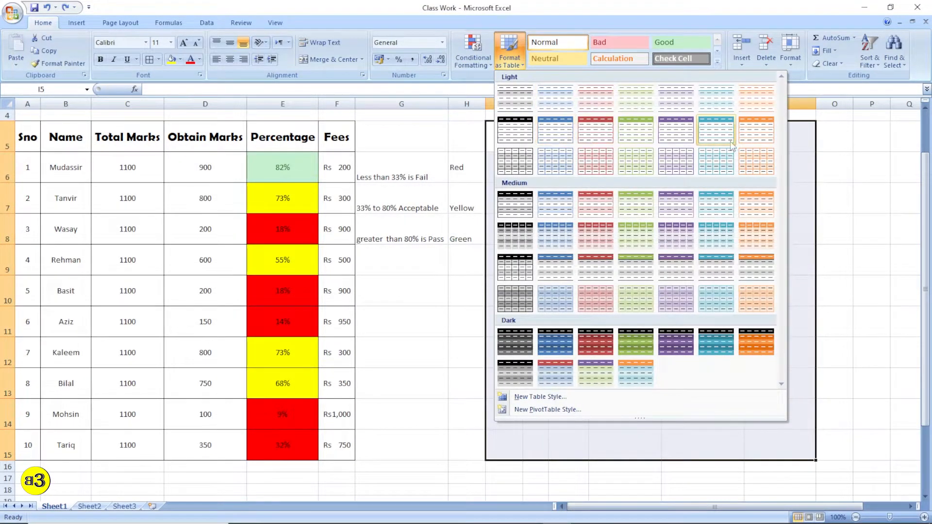
pyautogui.click(758, 127)
pyautogui.press('Return')
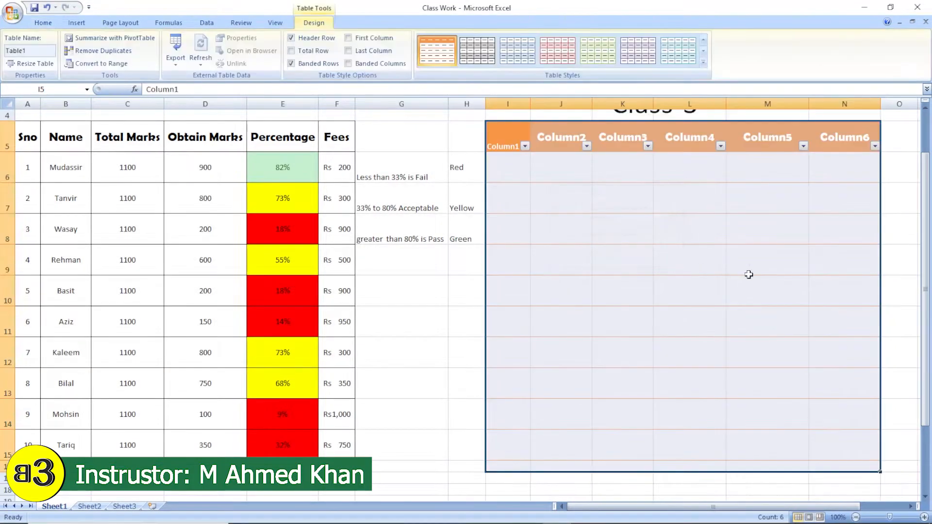
pyautogui.click(747, 272)
pyautogui.click(510, 183)
pyautogui.moveTo(510, 163); pyautogui.dragTo(845, 437)
pyautogui.click(505, 125)
pyautogui.click(556, 133)
pyautogui.click(611, 134)
pyautogui.click(695, 134)
pyautogui.click(757, 135)
pyautogui.click(811, 133)
pyautogui.moveTo(525, 167); pyautogui.dragTo(547, 437)
pyautogui.click(587, 420)
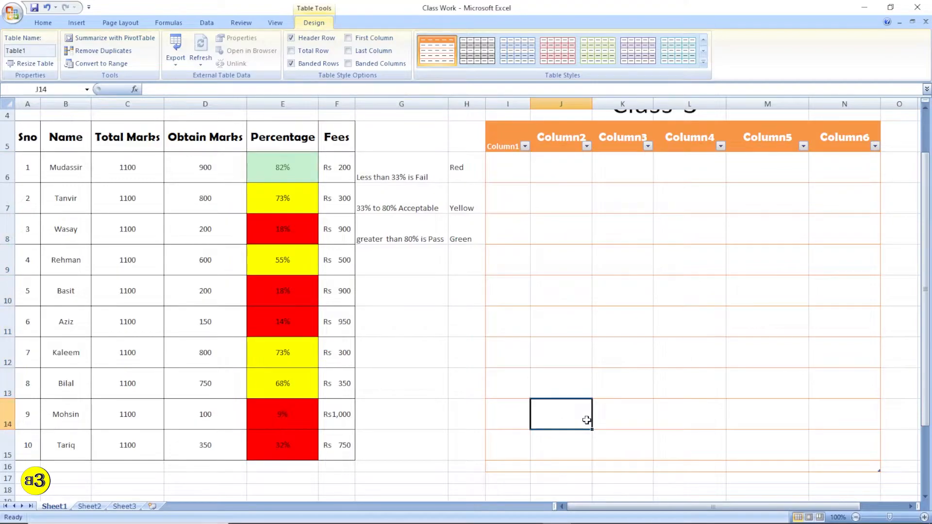
pyautogui.click(586, 146)
pyautogui.click(641, 181)
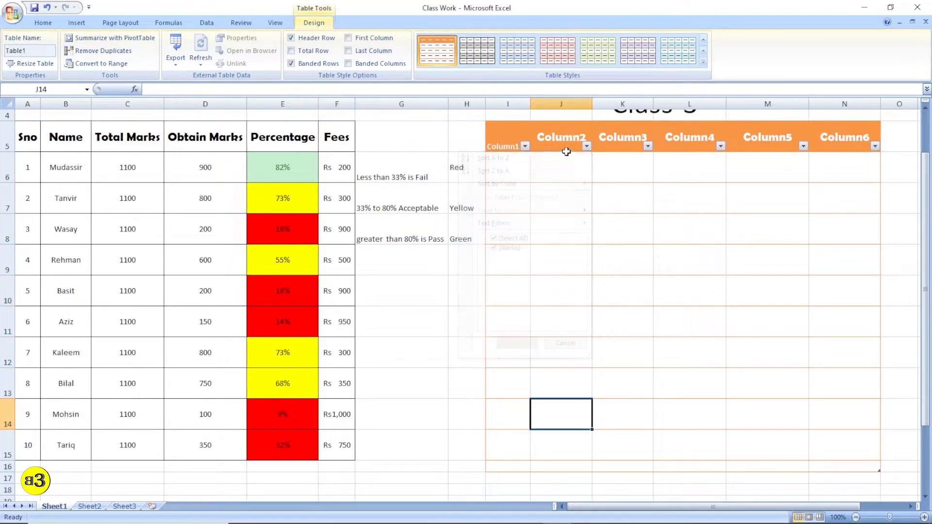
pyautogui.click(525, 147)
pyautogui.click(615, 217)
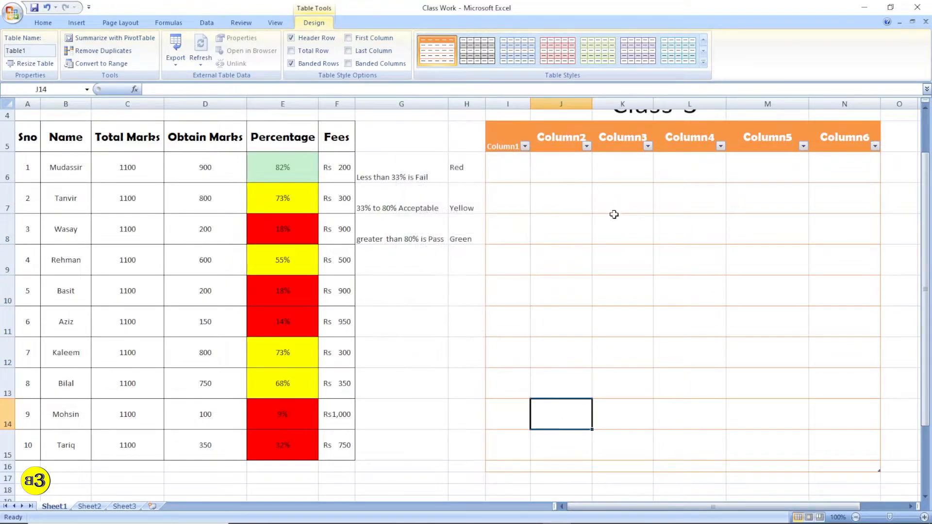
pyautogui.hotkey('ctrl', 'z')
pyautogui.click(487, 234)
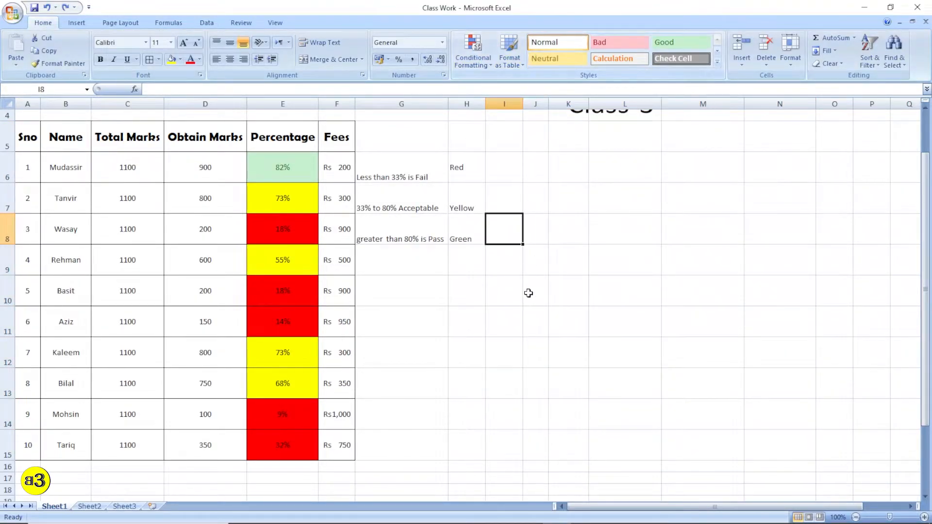
pyautogui.click(505, 321)
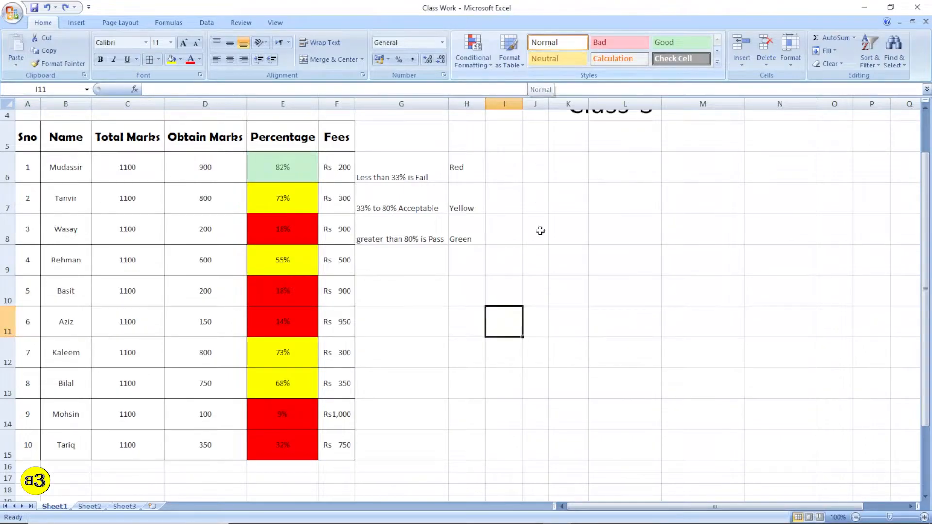
pyautogui.click(558, 324)
pyautogui.click(504, 325)
pyautogui.write('asd')
pyautogui.click(496, 327)
pyautogui.press('Delete')
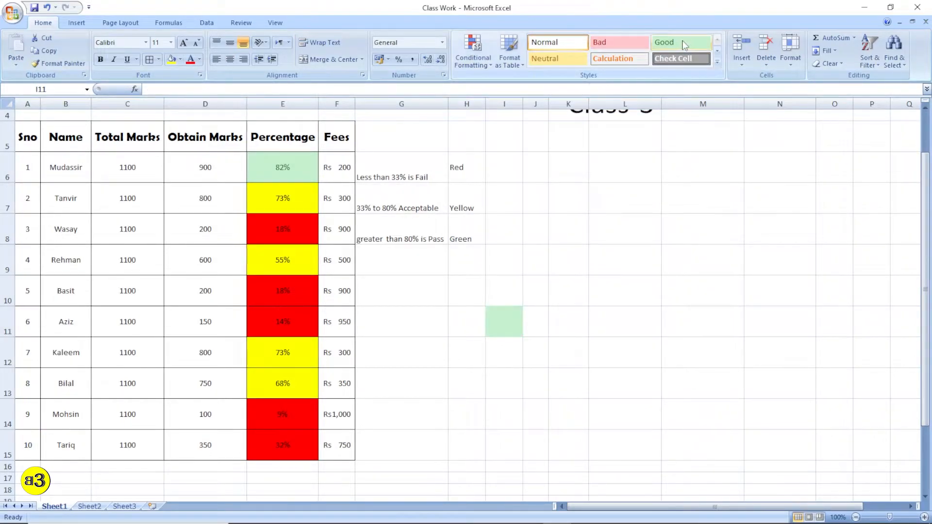
pyautogui.moveTo(504, 197); pyautogui.dragTo(724, 392)
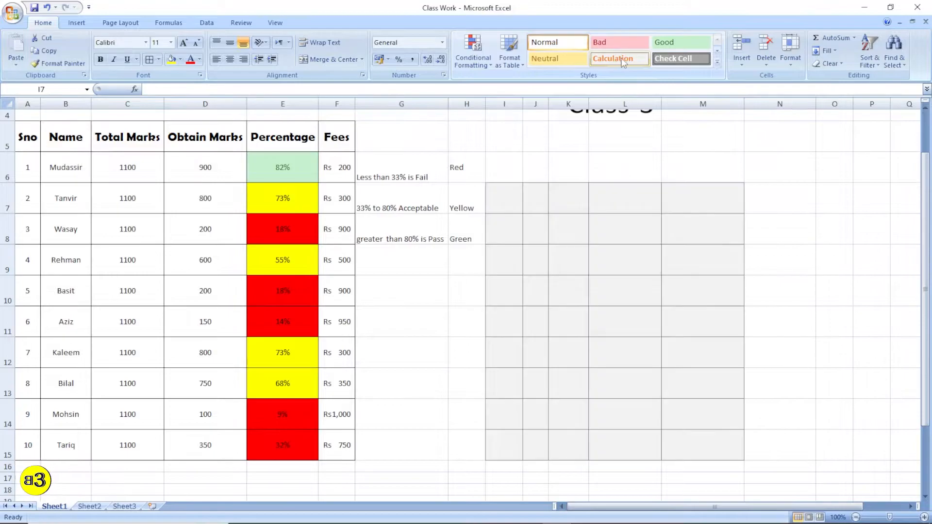
pyautogui.click(626, 290)
pyautogui.moveTo(504, 198); pyautogui.dragTo(704, 415)
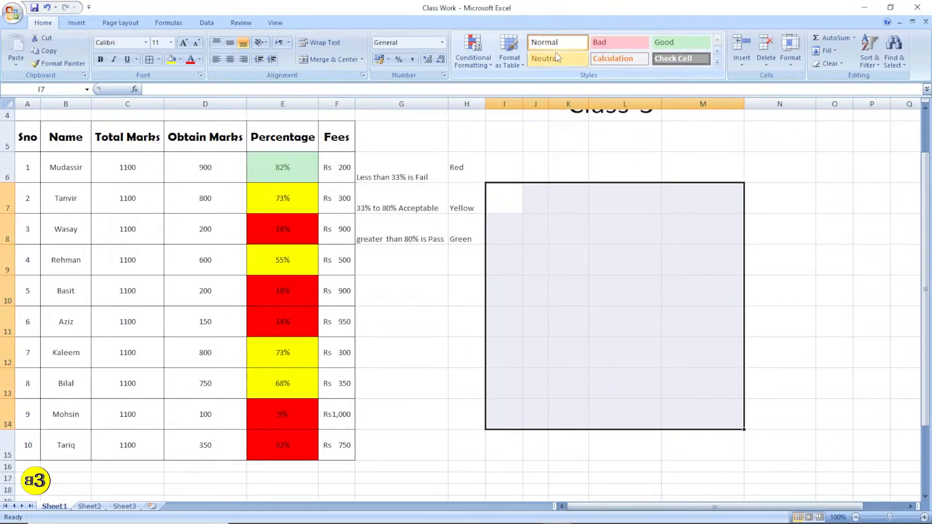
pyautogui.click(179, 59)
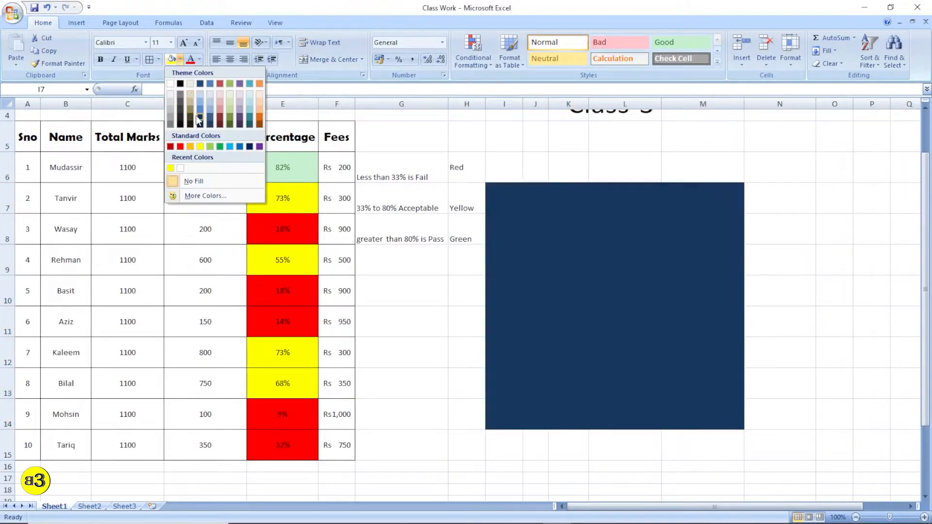
pyautogui.click(602, 249)
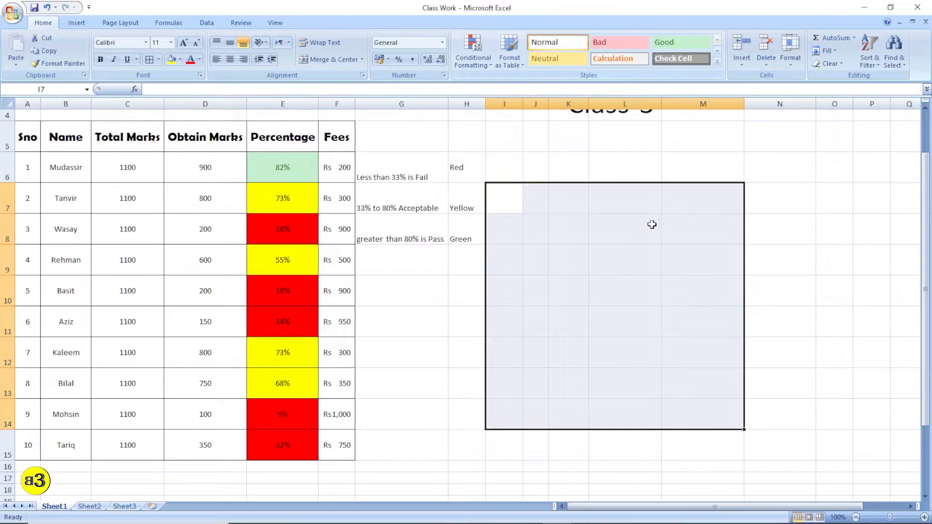
pyautogui.click(556, 176)
pyautogui.scroll(1, 552, 186)
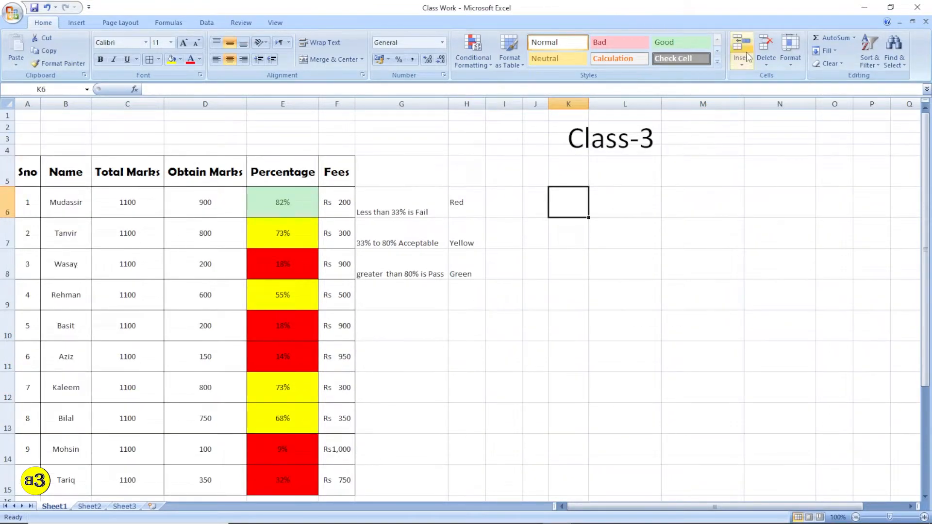
# Step: Merge and centre A4:F4 and enter the title 'My Sheet'
pyautogui.click(801, 255)
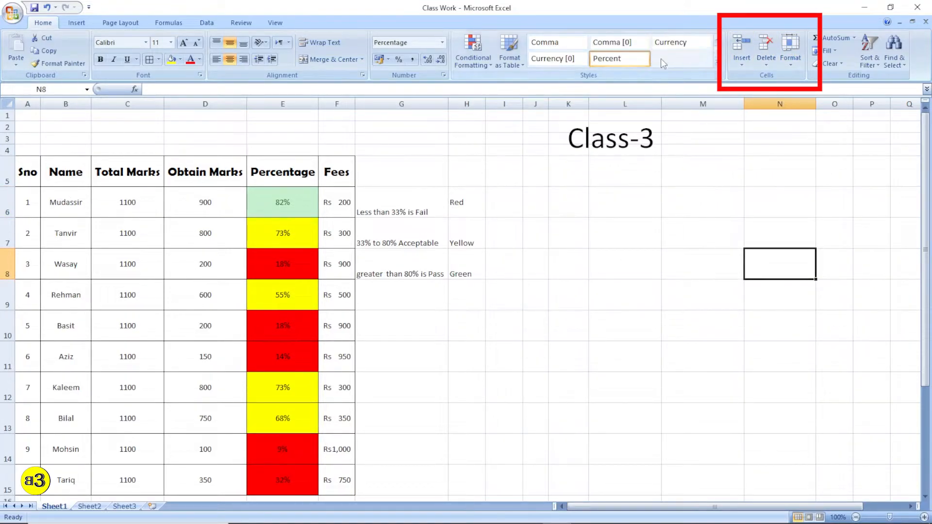
pyautogui.click(389, 240)
pyautogui.moveTo(32, 150); pyautogui.dragTo(344, 150)
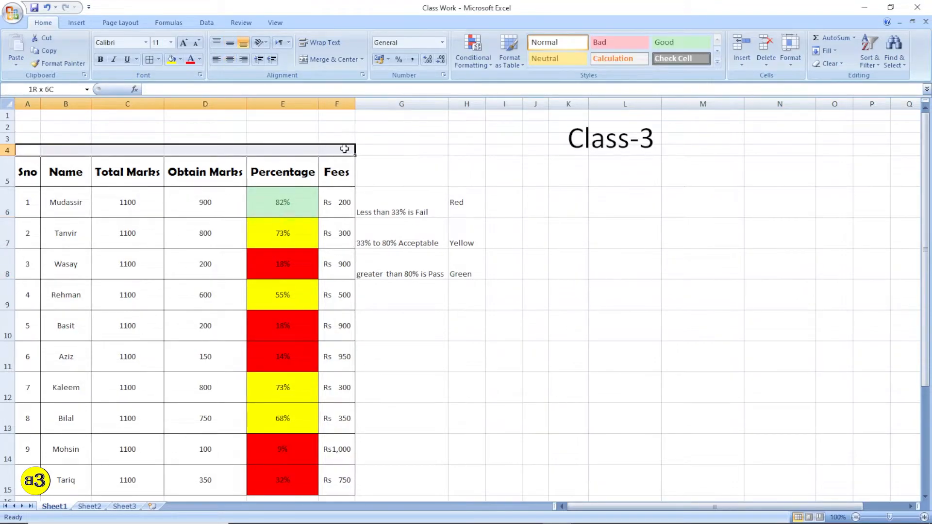
pyautogui.click(306, 59)
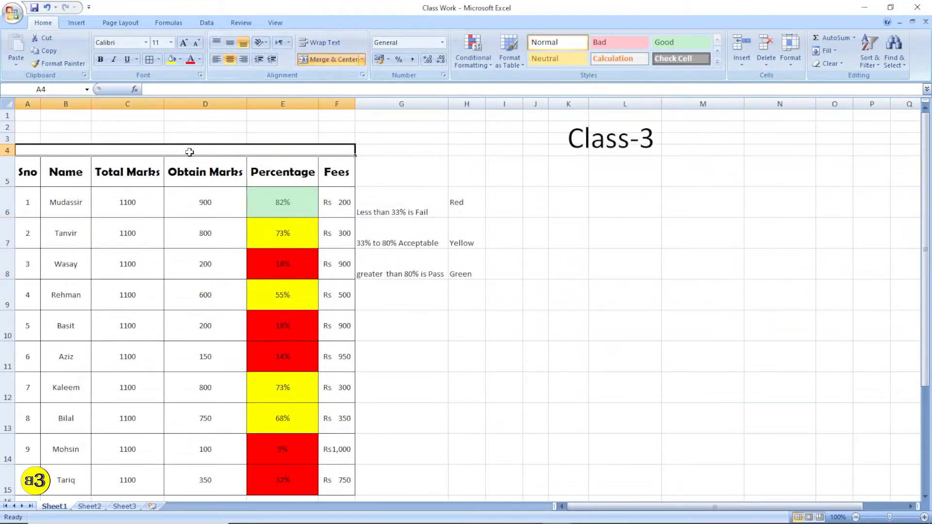
pyautogui.write('My Sheet')
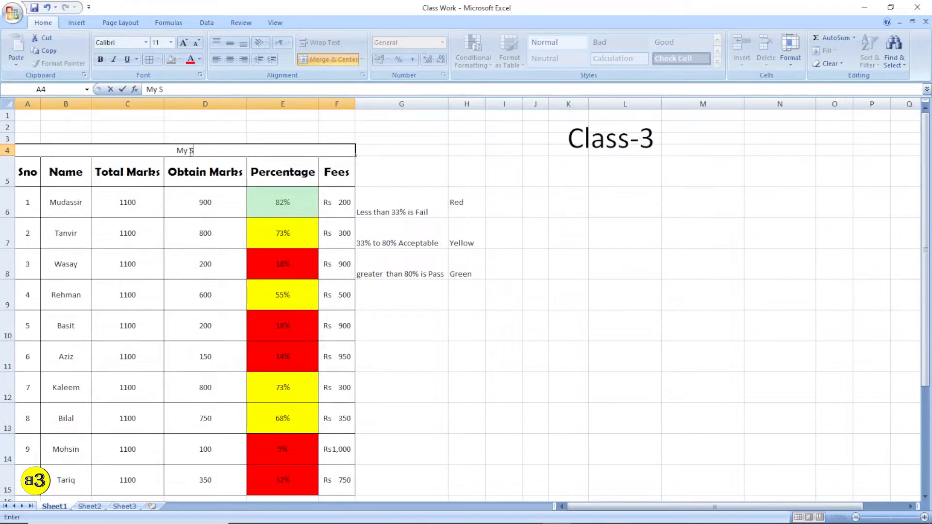
pyautogui.press('Return')
# Step: Select the Obtain Marks header, the My Sheet title, and then rows 1 to 3
pyautogui.click(196, 173)
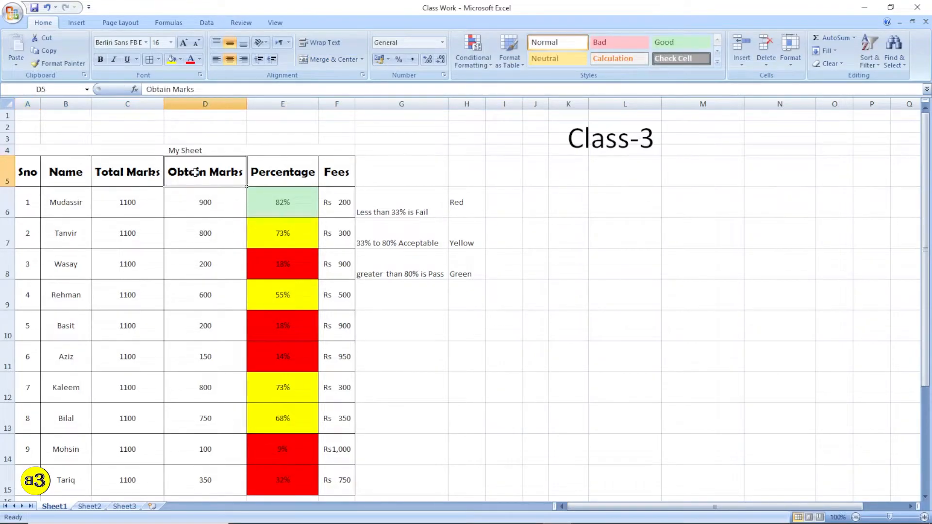
pyautogui.click(215, 147)
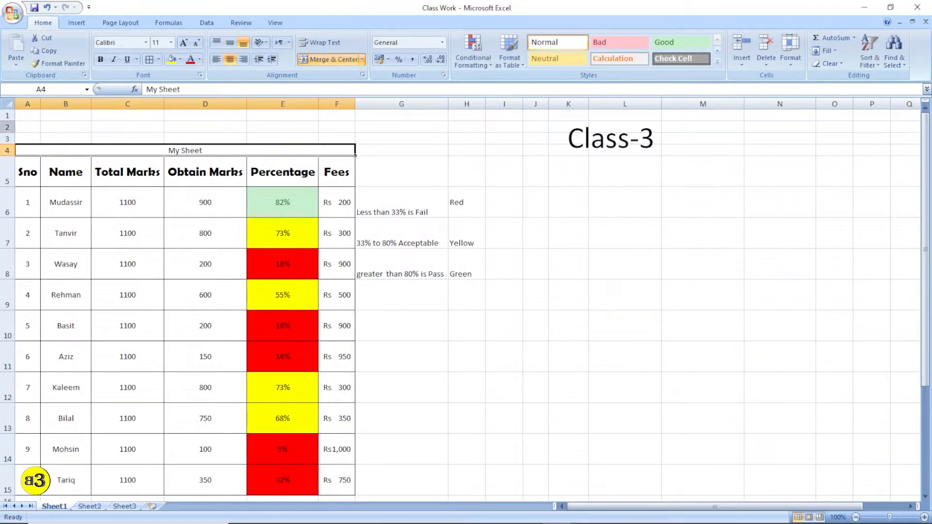
pyautogui.moveTo(6, 117); pyautogui.dragTo(6, 150)
# Step: Delete rows 1–4, removing the My Sheet title so the headers start in row 1
pyautogui.rightClick(6, 128)
pyautogui.click(44, 200)
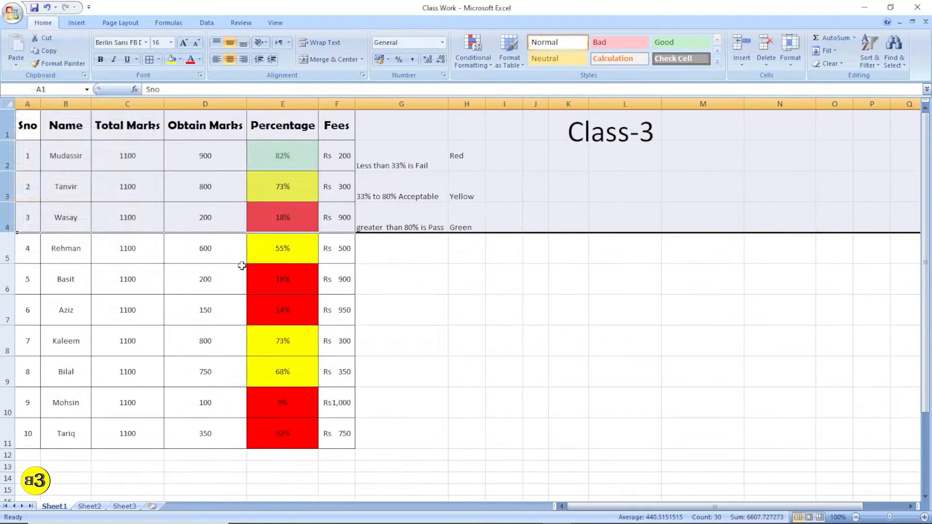
pyautogui.click(194, 276)
pyautogui.moveTo(28, 128); pyautogui.dragTo(335, 127)
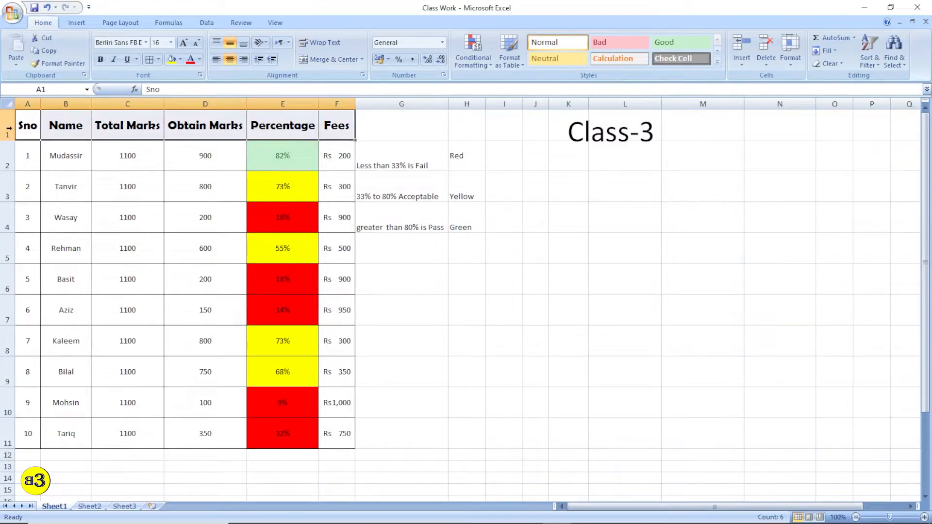
pyautogui.click(26, 125)
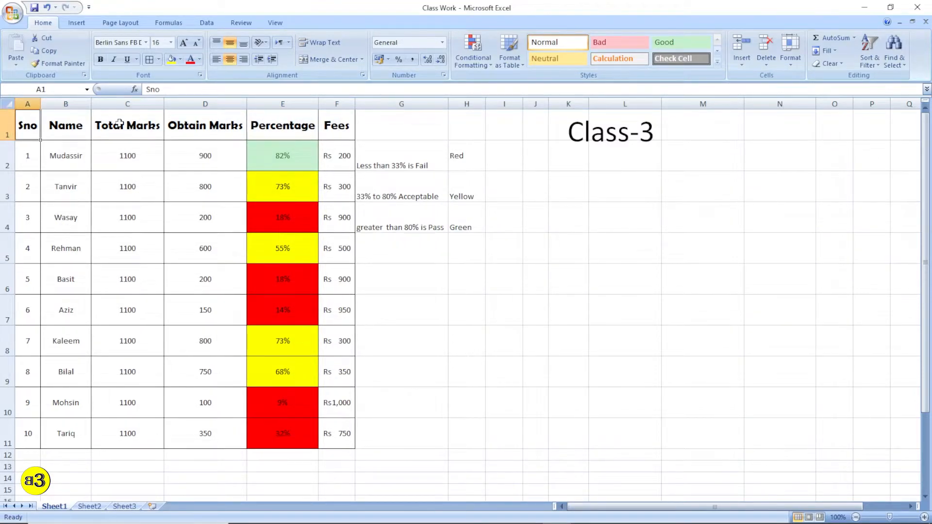
# Step: Insert two blank sheet rows above the table with Home > Insert > Insert Sheet Rows
pyautogui.click(746, 66)
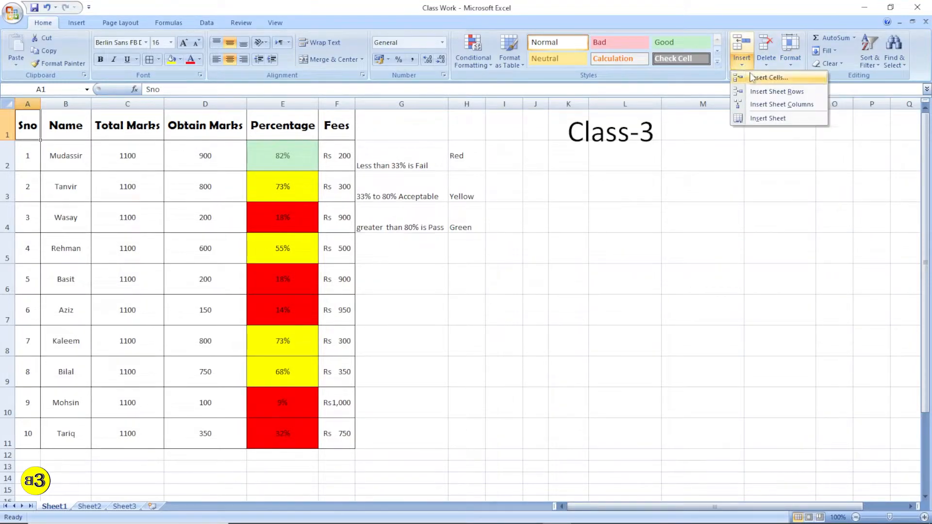
pyautogui.click(769, 92)
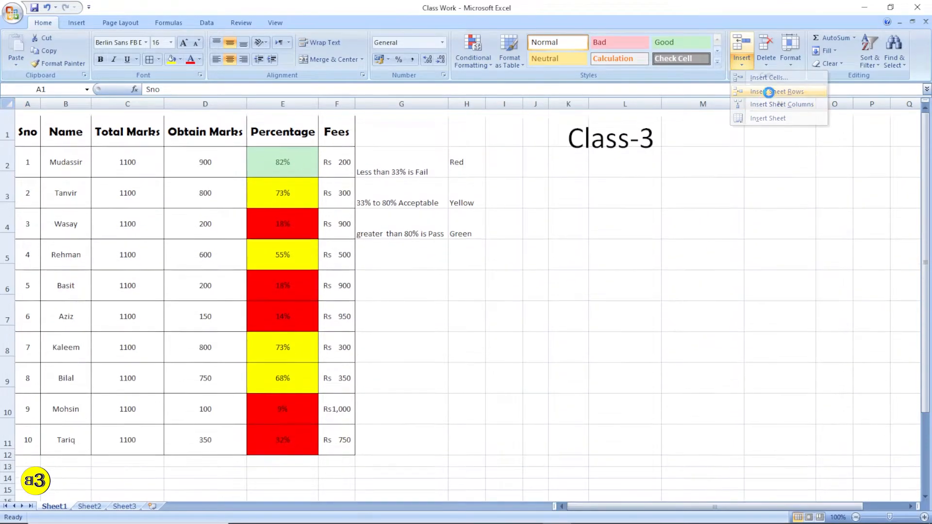
pyautogui.click(694, 267)
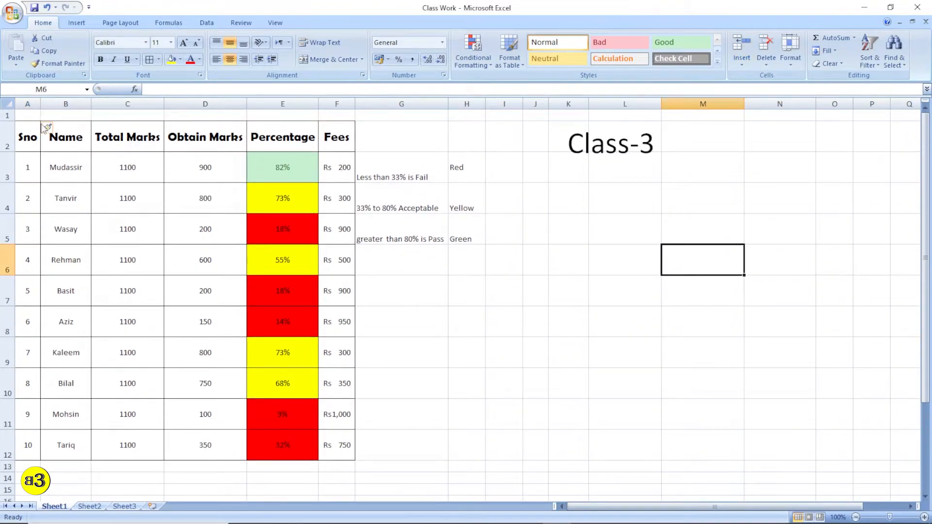
pyautogui.moveTo(35, 117); pyautogui.dragTo(343, 118)
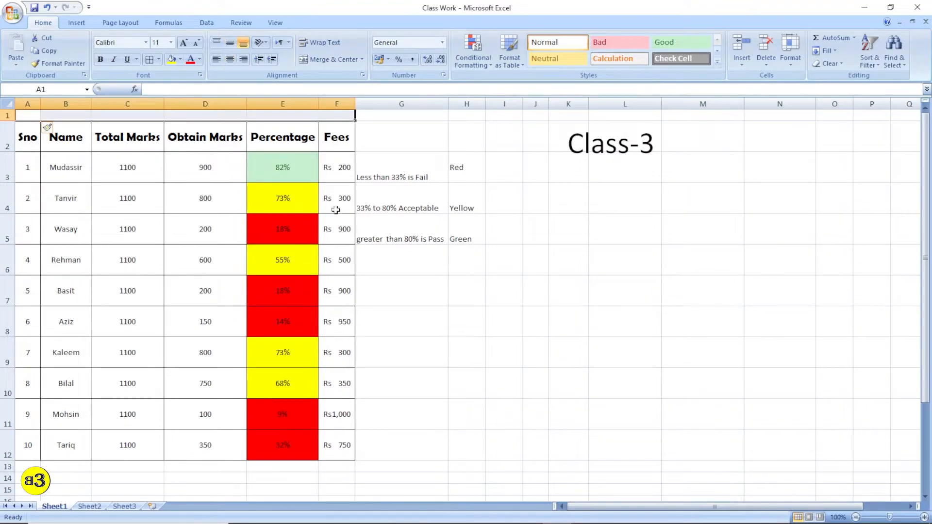
pyautogui.click(742, 60)
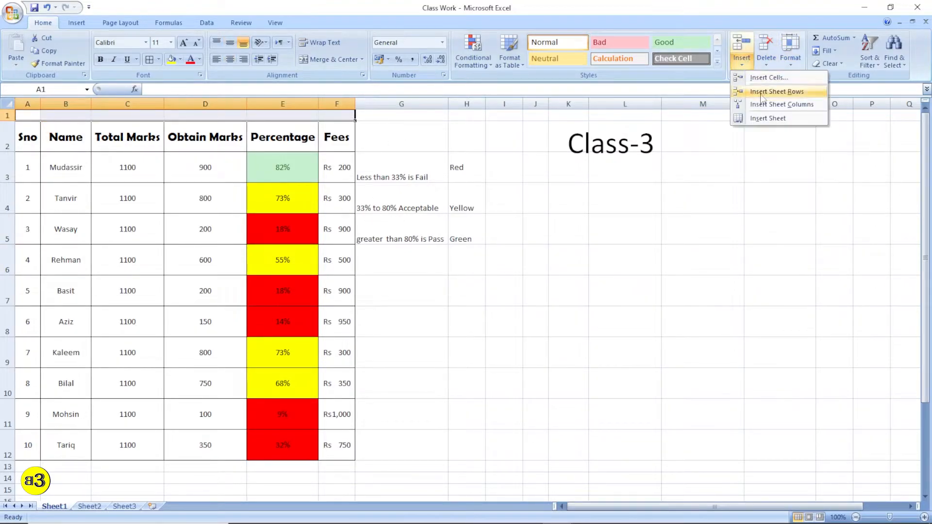
pyautogui.click(773, 92)
pyautogui.click(569, 334)
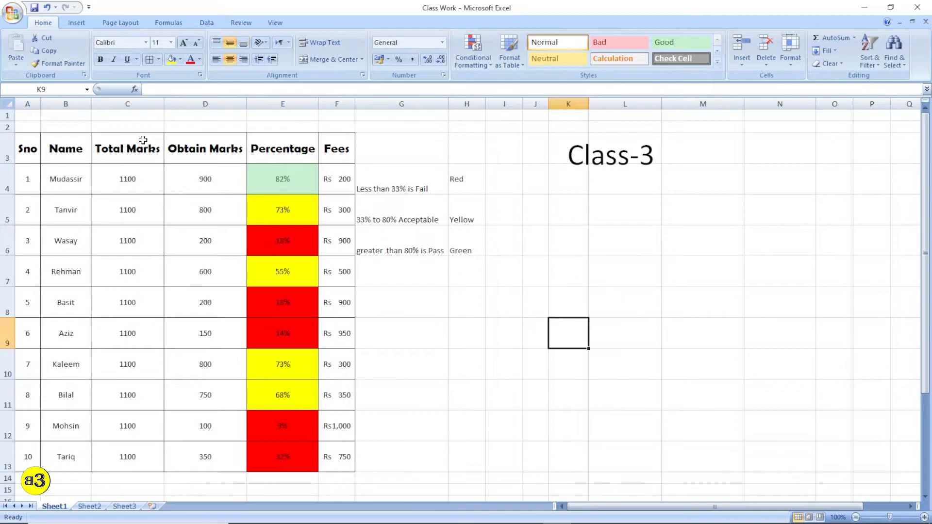
# Step: Insert two more blank sheet rows, giving four empty rows above the table
pyautogui.click(28, 115)
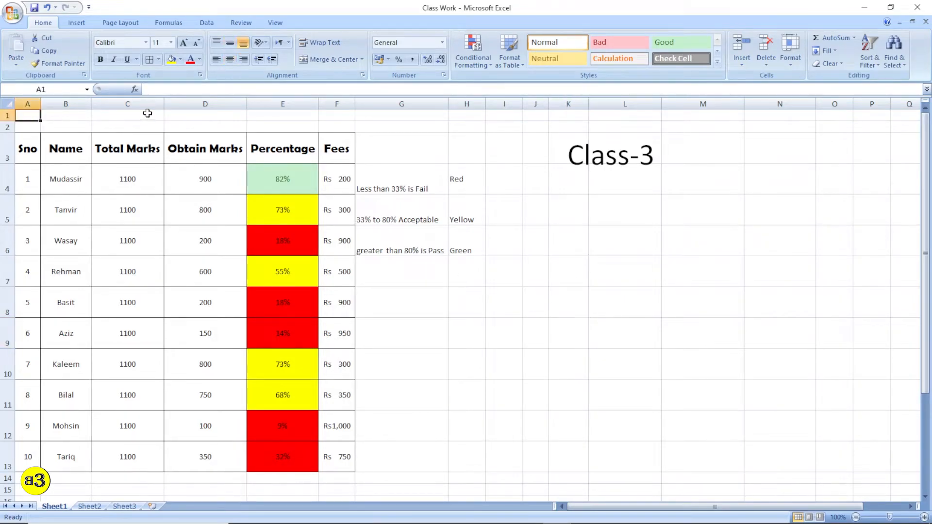
pyautogui.click(748, 66)
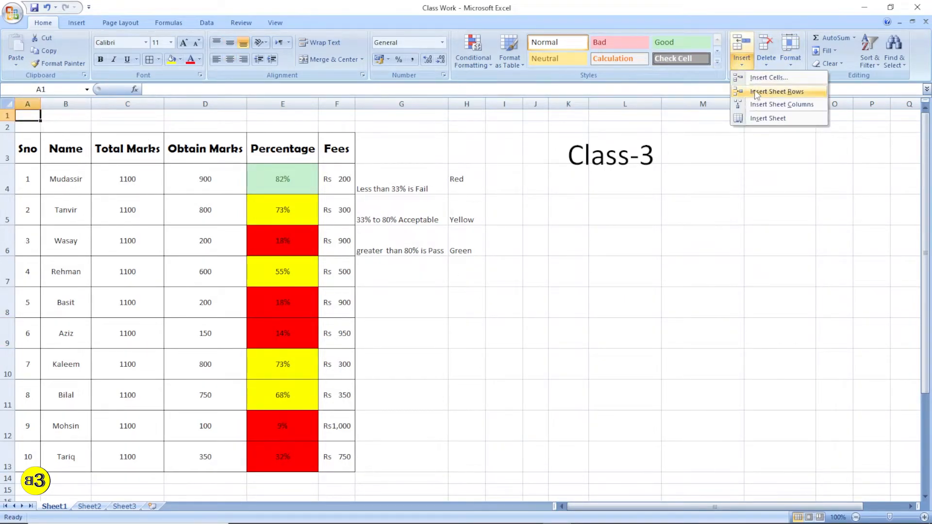
pyautogui.click(760, 94)
pyautogui.click(741, 65)
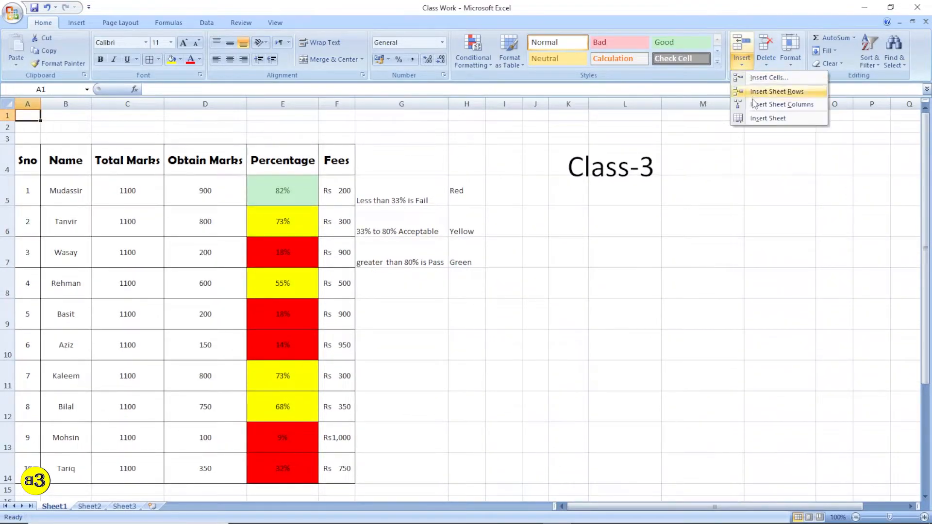
pyautogui.click(765, 93)
pyautogui.click(780, 264)
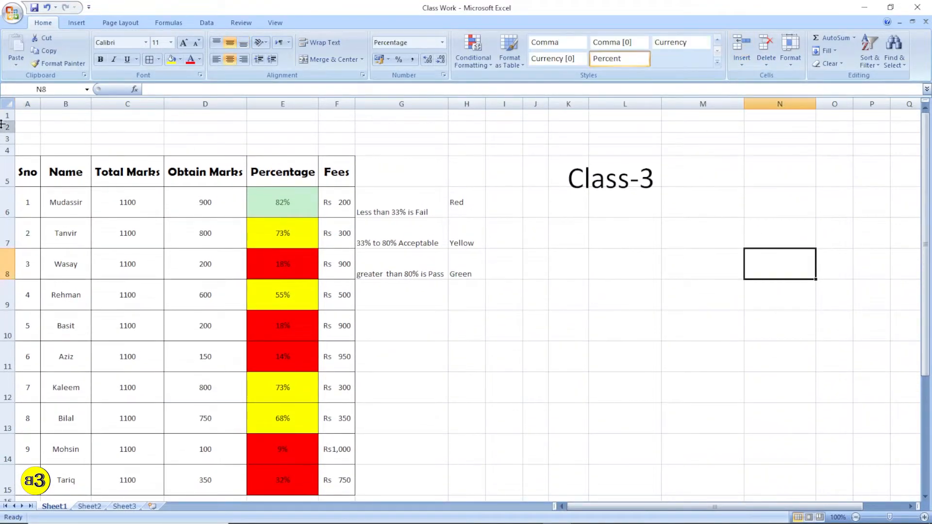
# Step: Select the four blank rows above the table and bring up the Delete options
pyautogui.moveTo(22, 117); pyautogui.dragTo(22, 150)
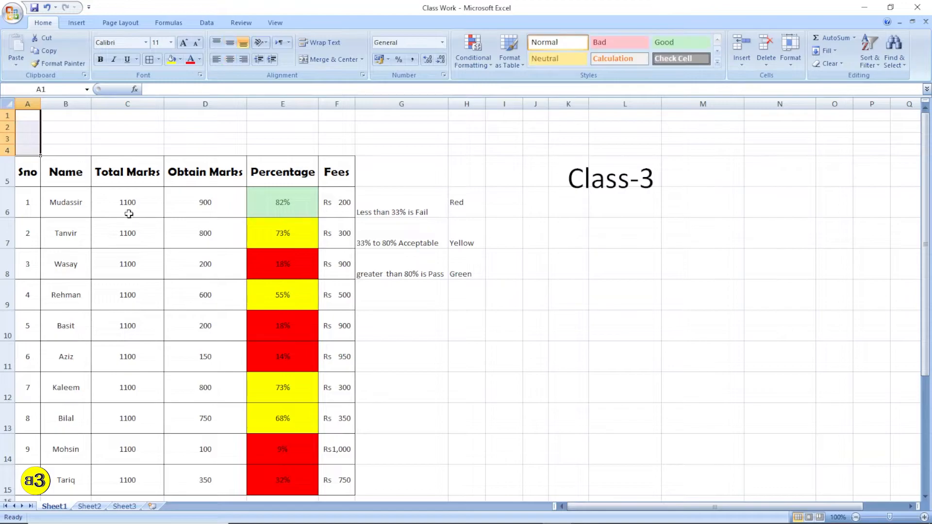
pyautogui.click(134, 224)
pyautogui.moveTo(5, 117); pyautogui.dragTo(5, 153)
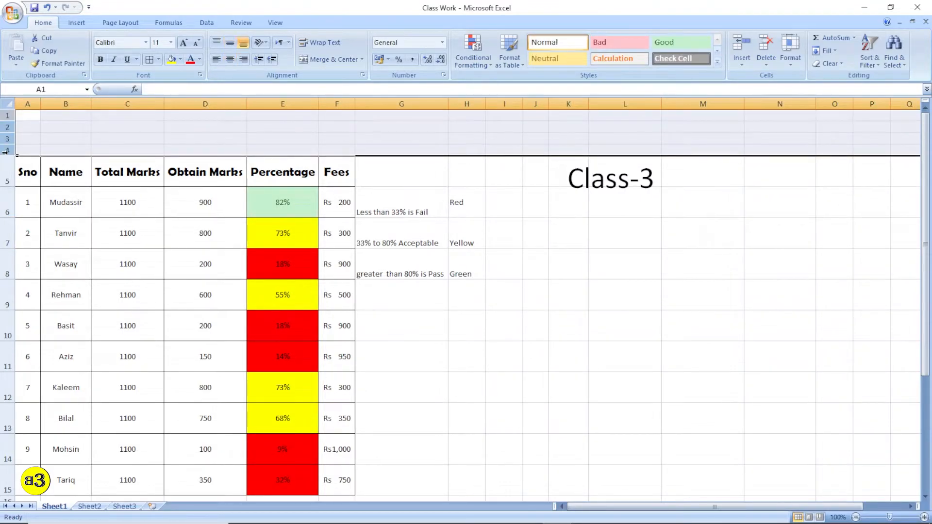
pyautogui.click(766, 62)
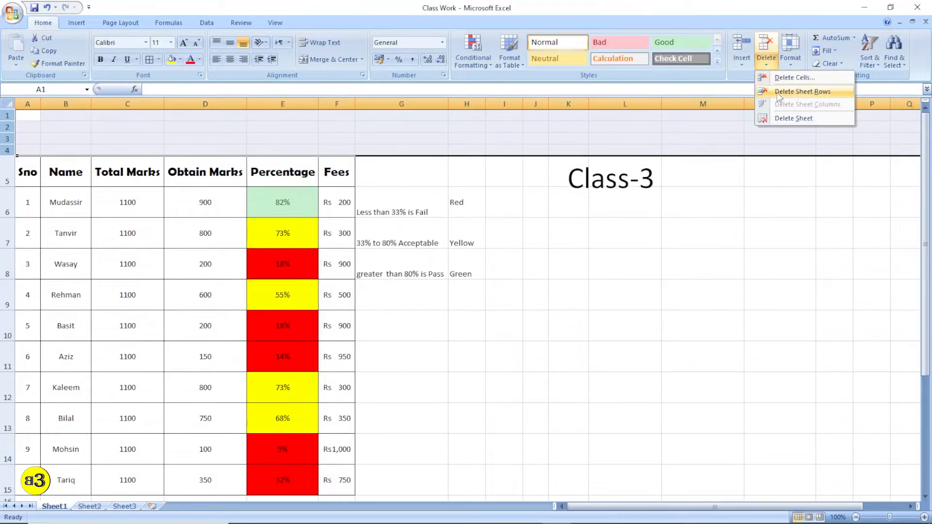
pyautogui.click(803, 92)
pyautogui.click(616, 222)
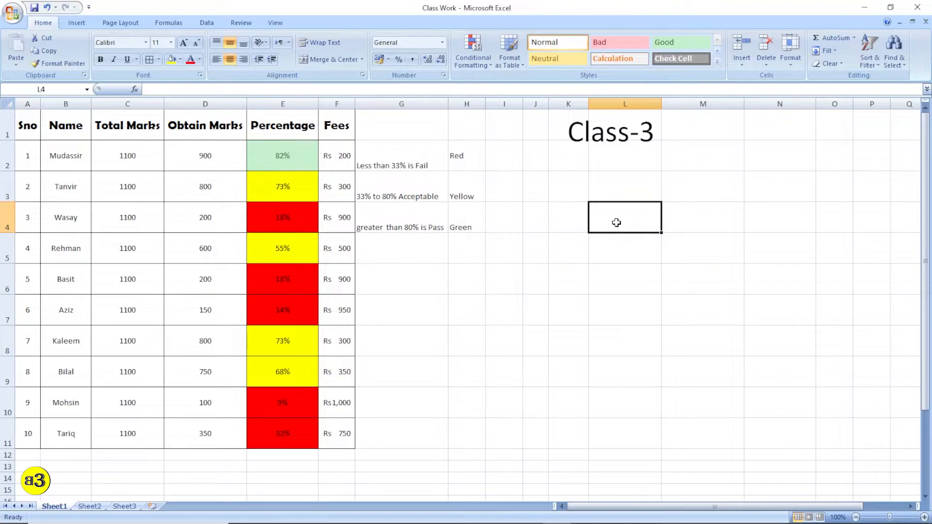
pyautogui.hotkey('ctrl', 'z')
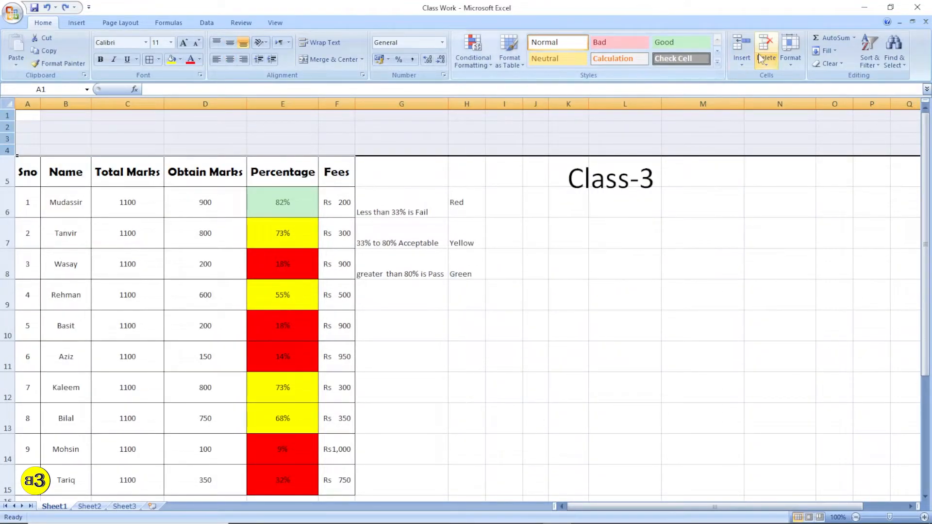
pyautogui.click(751, 68)
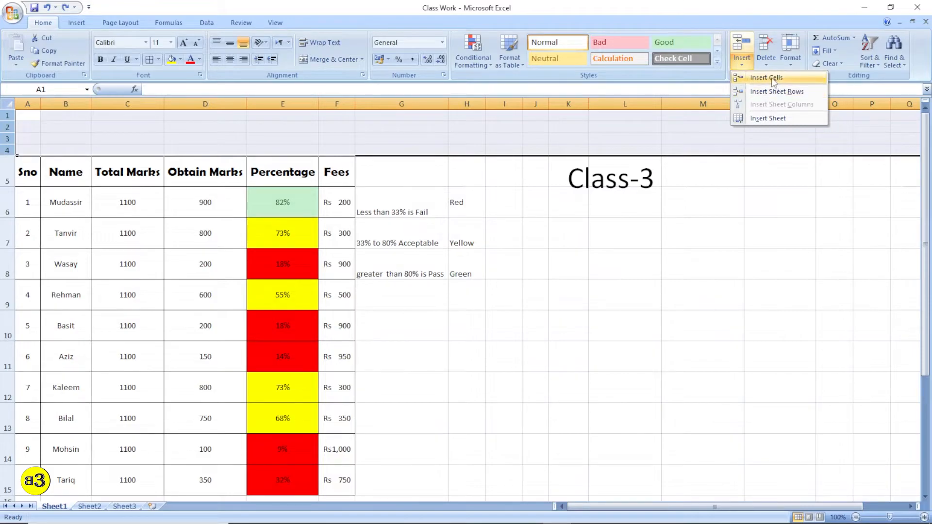
pyautogui.click(653, 282)
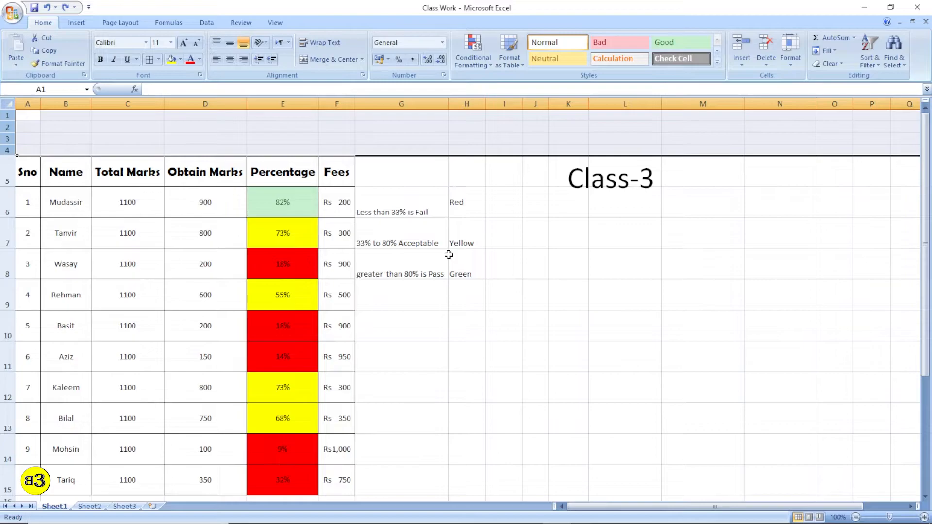
pyautogui.click(767, 63)
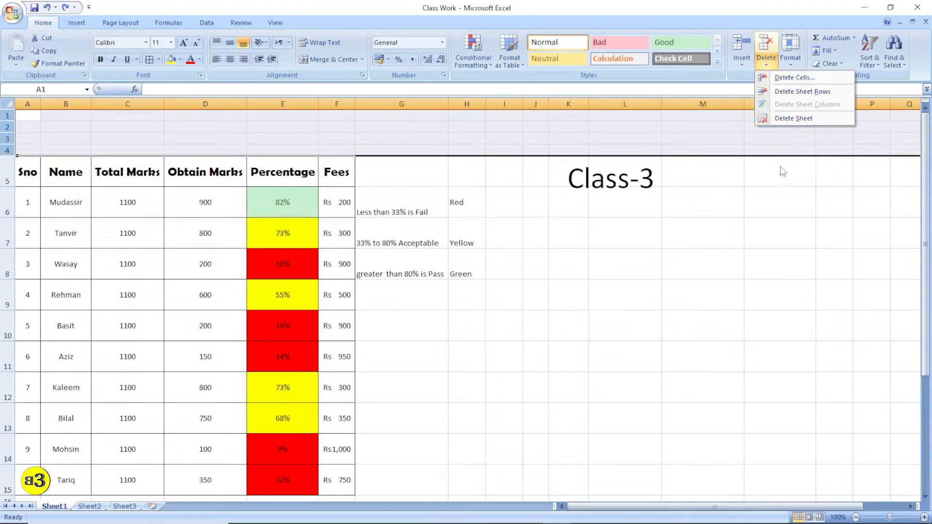
pyautogui.click(647, 279)
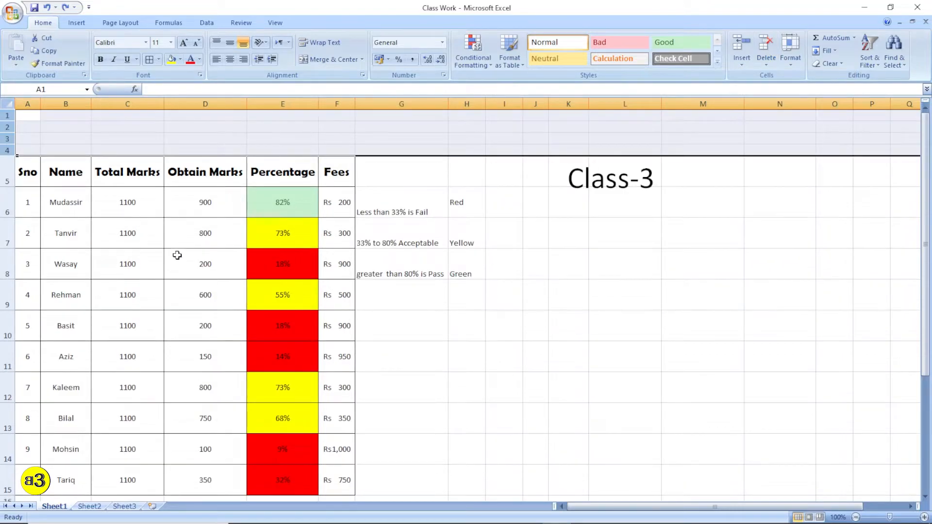
pyautogui.click(102, 189)
pyautogui.click(109, 174)
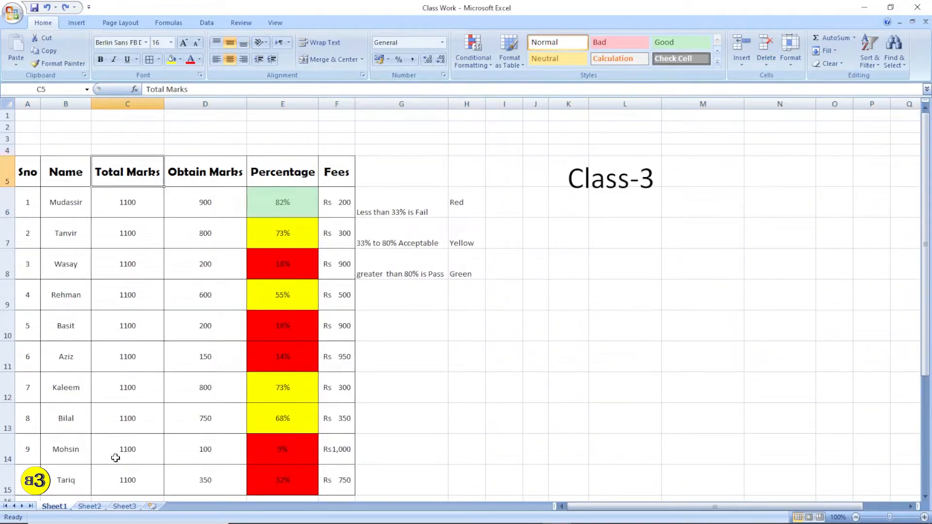
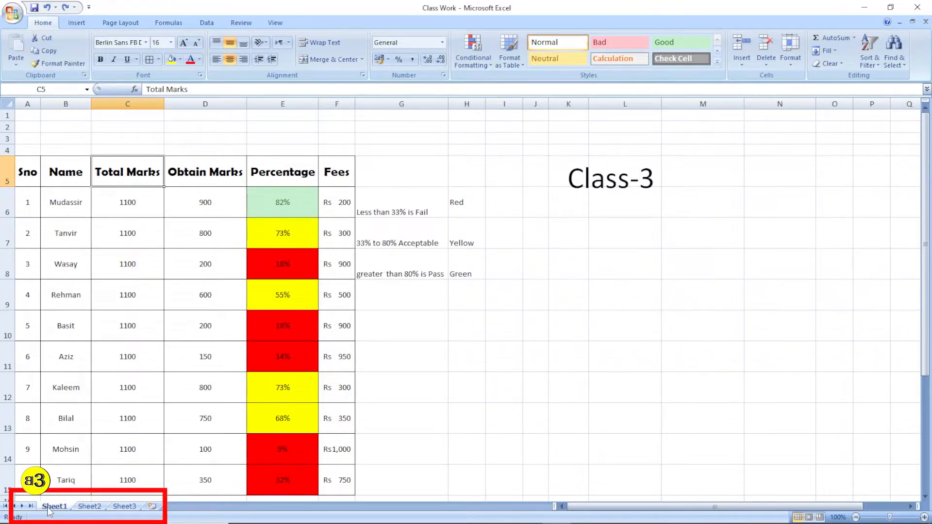
# Step: Look through Sheet2 and Sheet3 to confirm they are blank
pyautogui.click(91, 507)
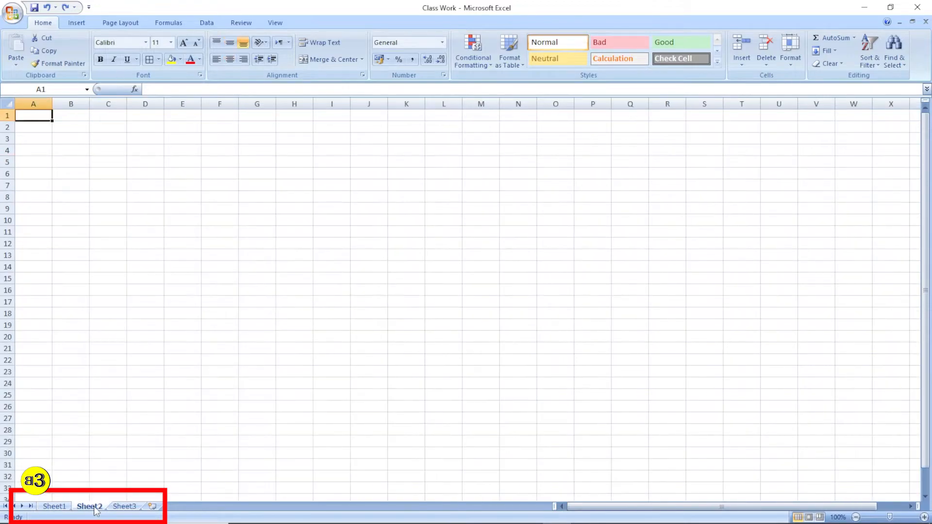
pyautogui.click(123, 507)
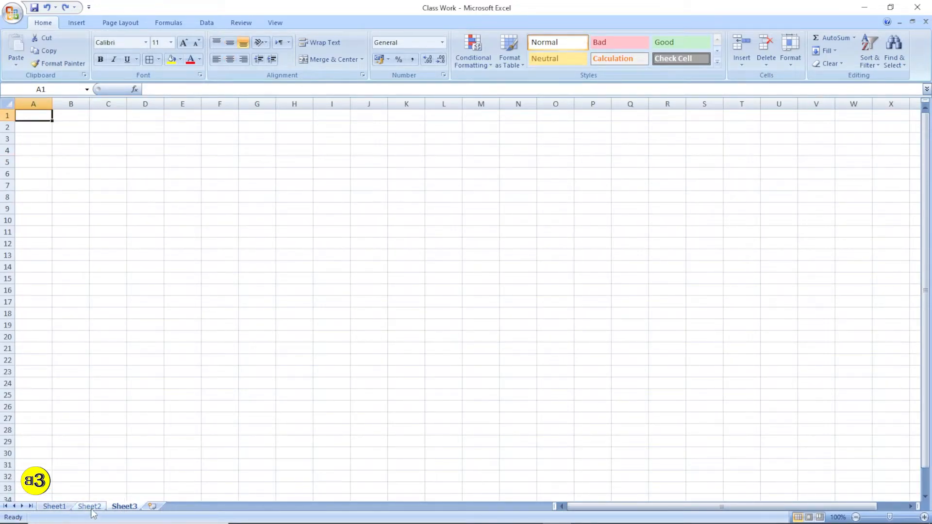
pyautogui.click(64, 509)
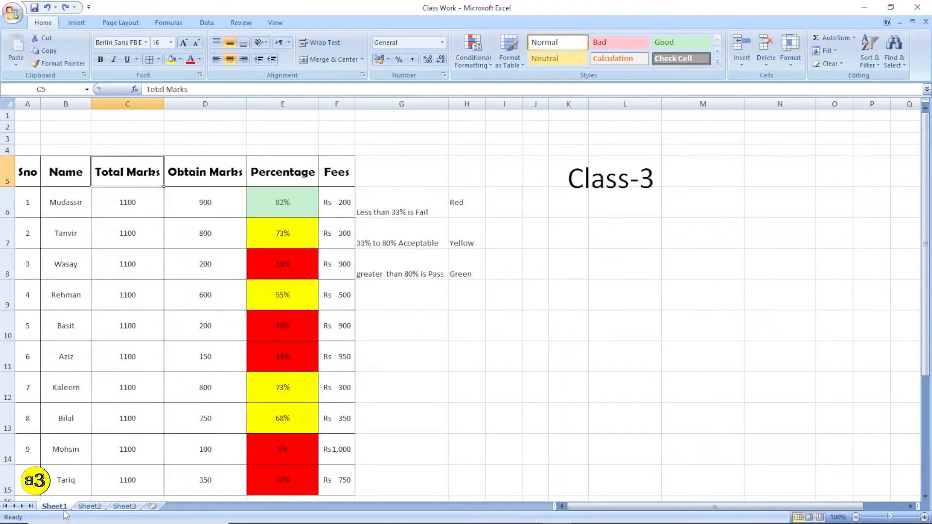
pyautogui.click(101, 507)
pyautogui.click(117, 506)
pyautogui.click(96, 507)
# Step: Delete Sheet2 and Sheet3 from the workbook
pyautogui.rightClick(97, 506)
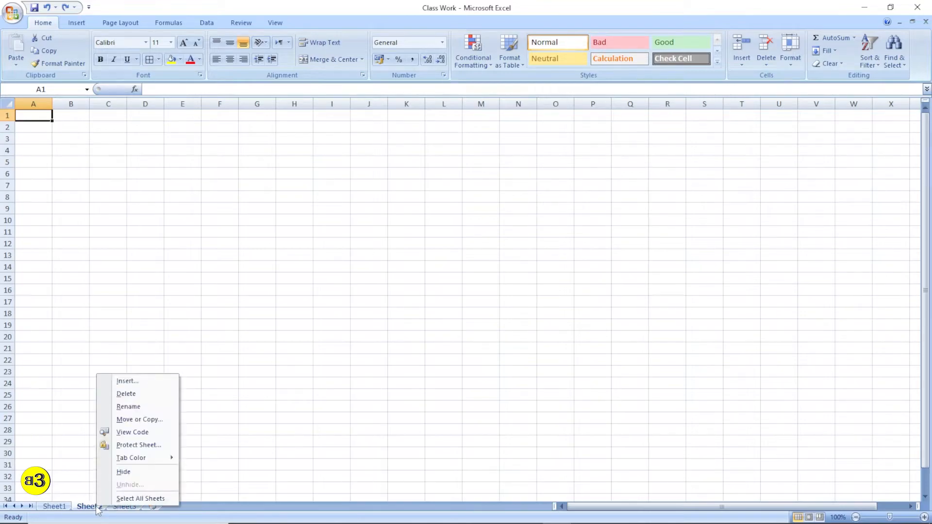
pyautogui.click(129, 394)
pyautogui.rightClick(90, 507)
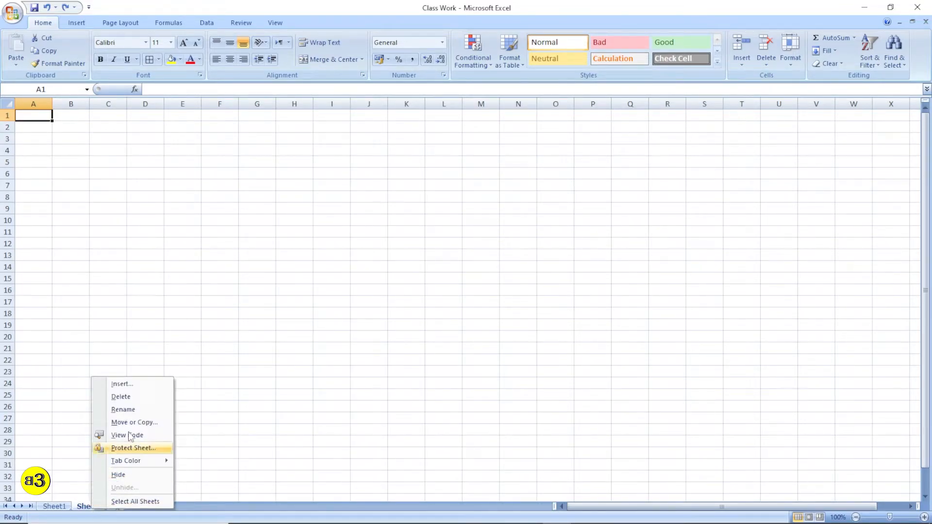
pyautogui.click(138, 394)
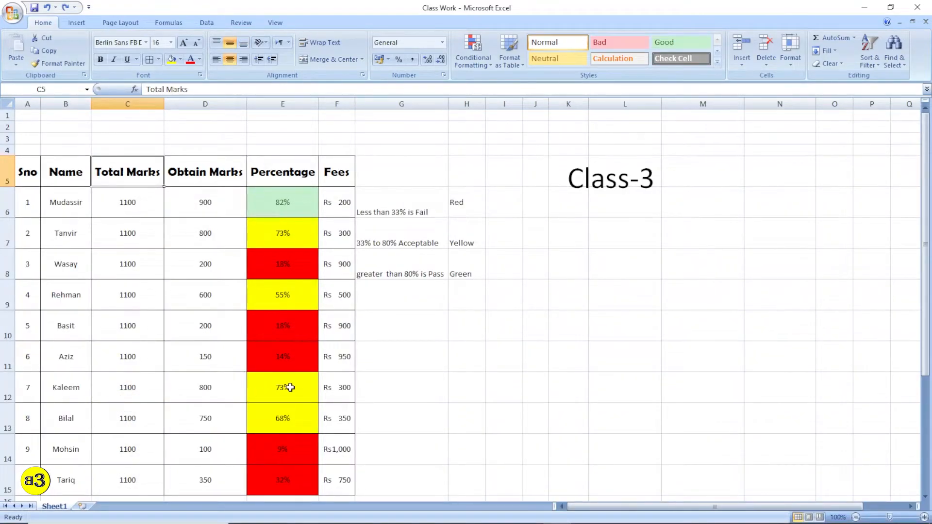
pyautogui.click(746, 61)
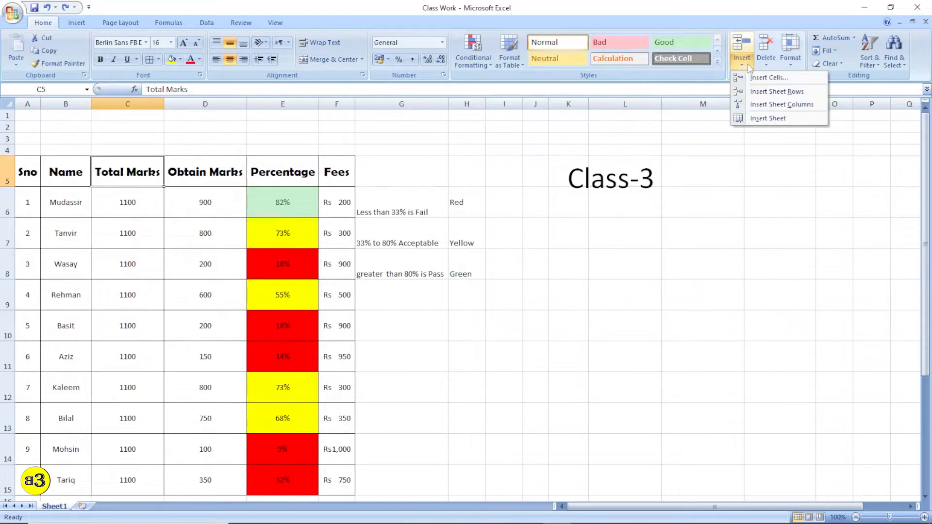
pyautogui.click(757, 121)
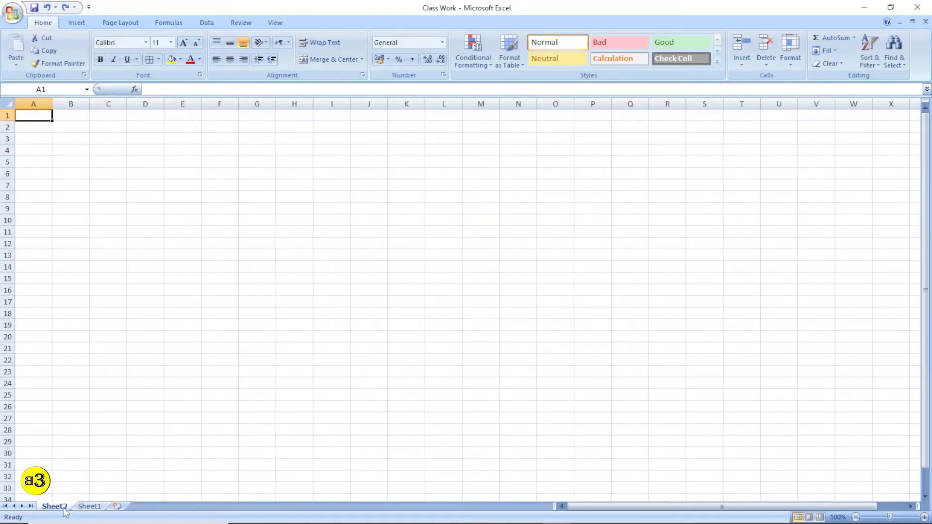
pyautogui.click(766, 61)
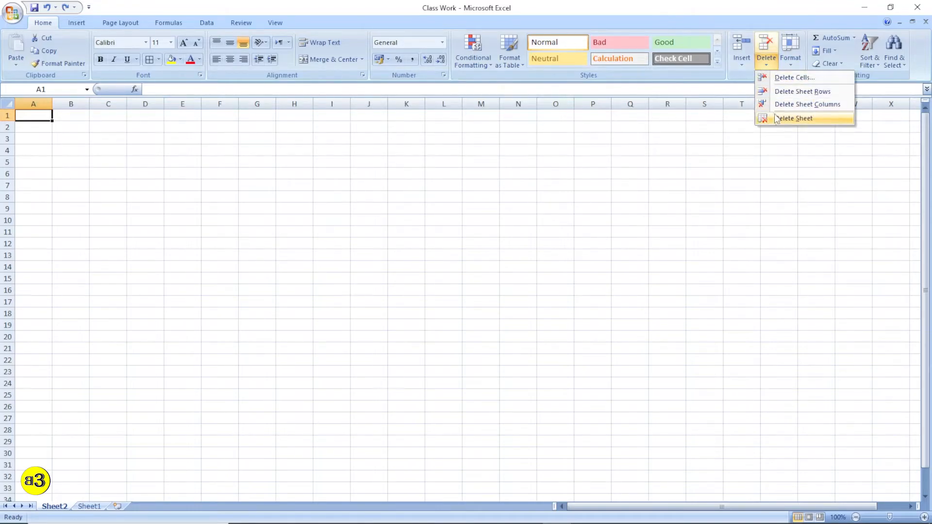
pyautogui.click(777, 118)
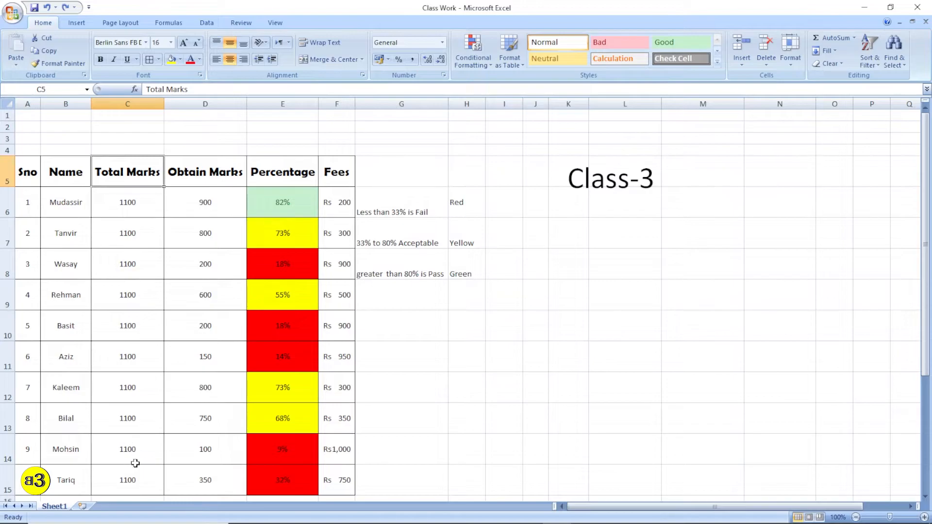
pyautogui.click(84, 507)
pyautogui.click(117, 506)
pyautogui.click(153, 506)
pyautogui.click(186, 506)
pyautogui.click(221, 507)
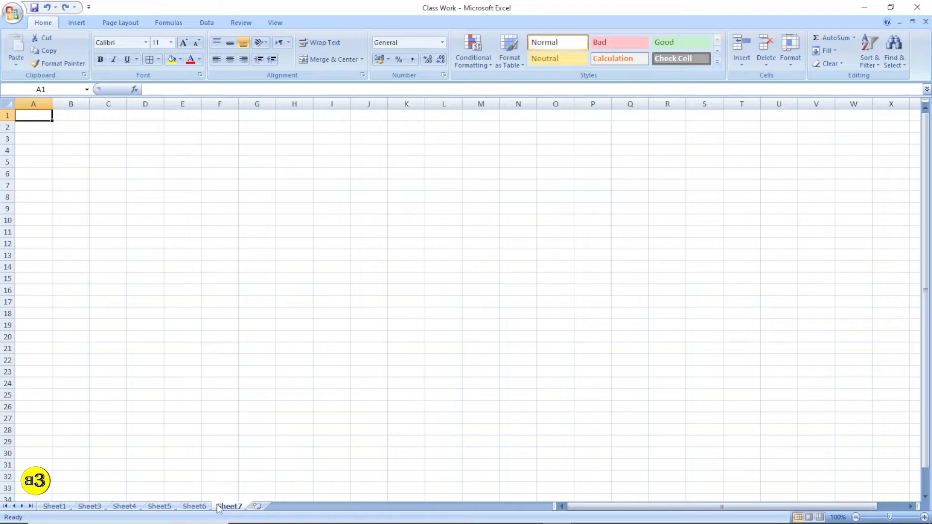
pyautogui.click(83, 508)
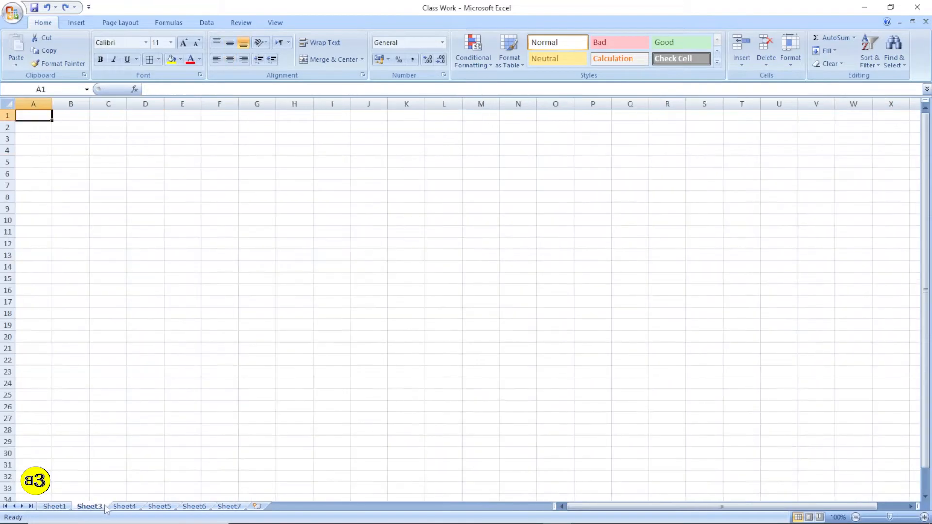
pyautogui.keyDown('ctrl'); pyautogui.click(124, 507); pyautogui.keyUp('ctrl')
pyautogui.keyDown('ctrl'); pyautogui.click(159, 506); pyautogui.keyUp('ctrl')
pyautogui.keyDown('ctrl'); pyautogui.click(194, 506); pyautogui.keyUp('ctrl')
pyautogui.keyDown('ctrl'); pyautogui.click(229, 506); pyautogui.keyUp('ctrl')
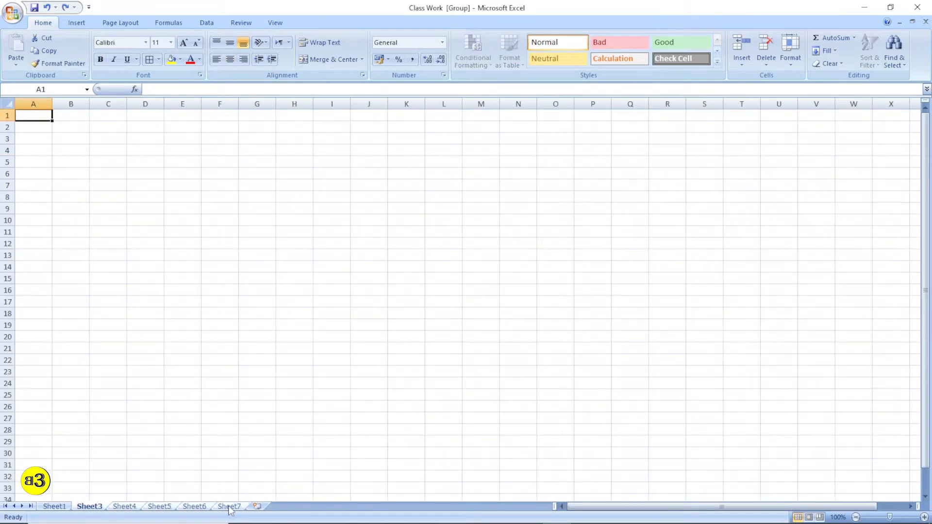
pyautogui.rightClick(229, 506)
pyautogui.click(288, 381)
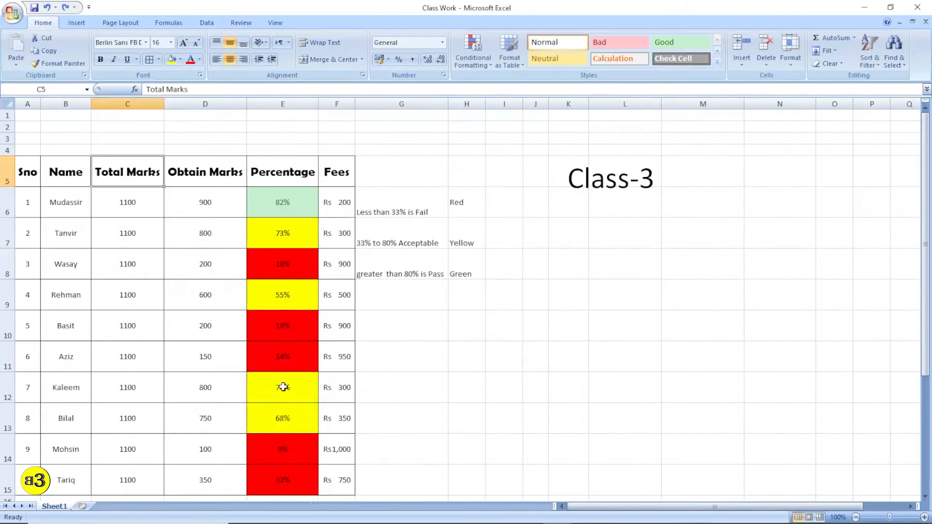
pyautogui.click(507, 357)
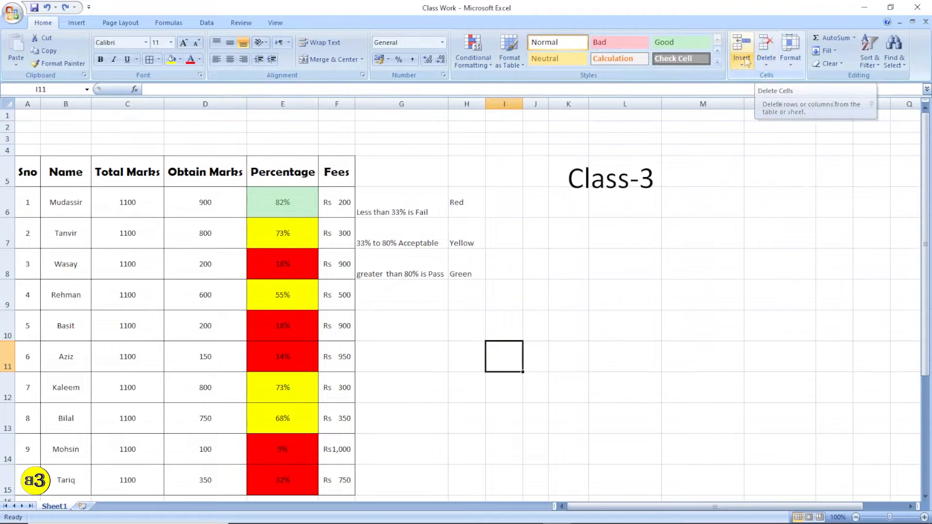
# Step: Rename the Sheet1 tab to 'Marks Sheet'
pyautogui.moveTo(32, 520)
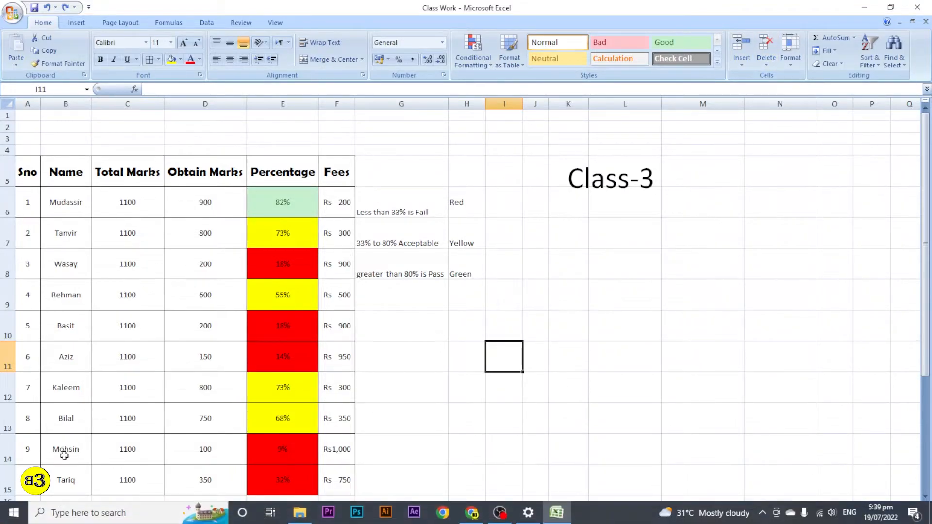
pyautogui.rightClick(54, 506)
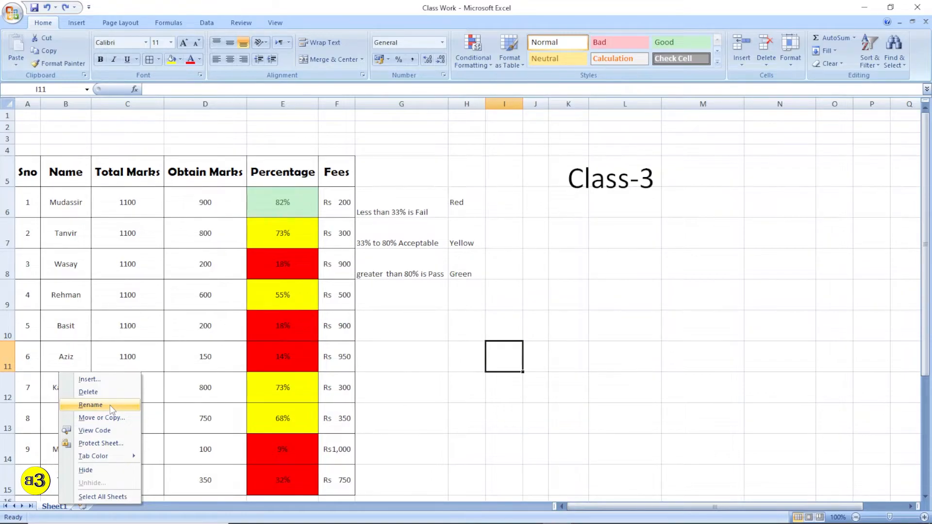
pyautogui.click(98, 406)
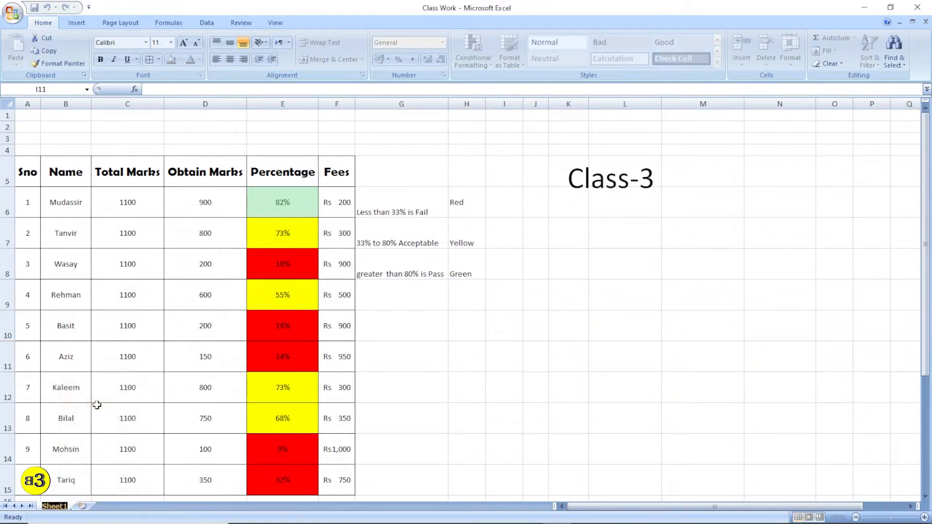
pyautogui.write('Marks Sheet')
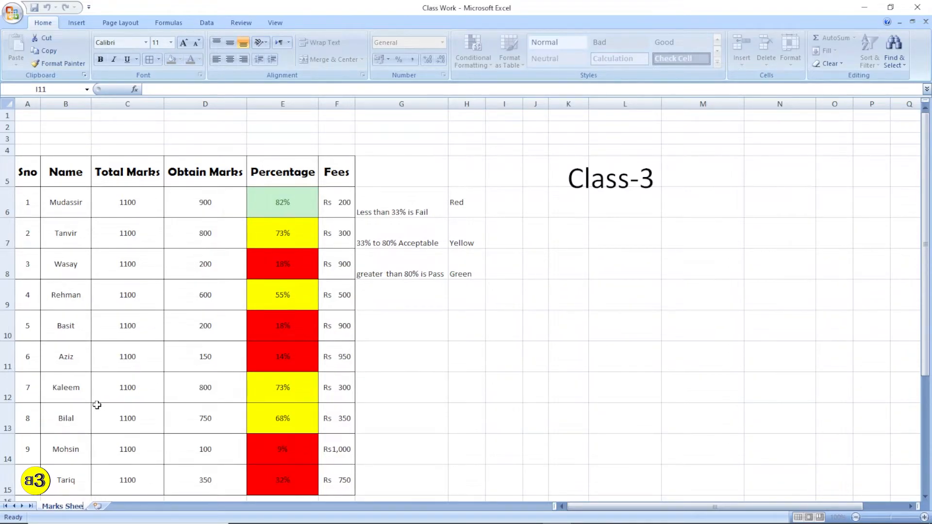
pyautogui.press('Return')
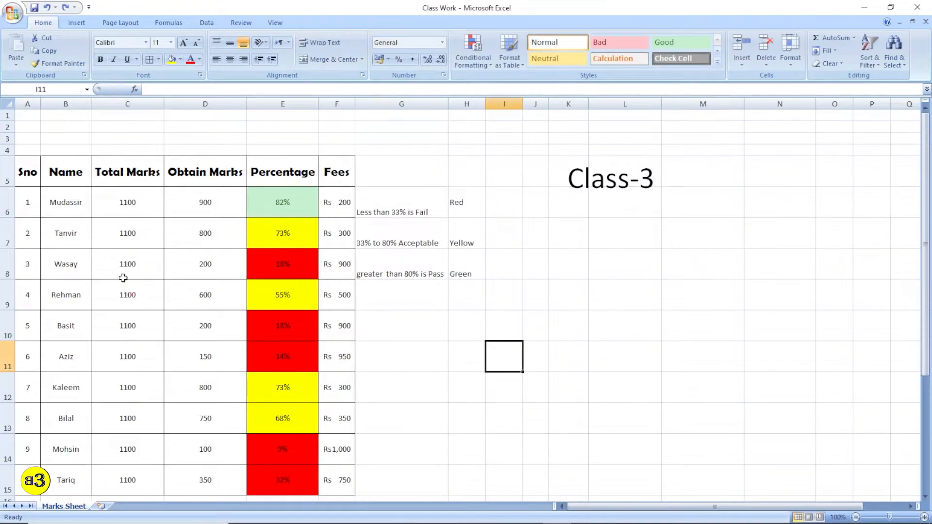
pyautogui.click(137, 270)
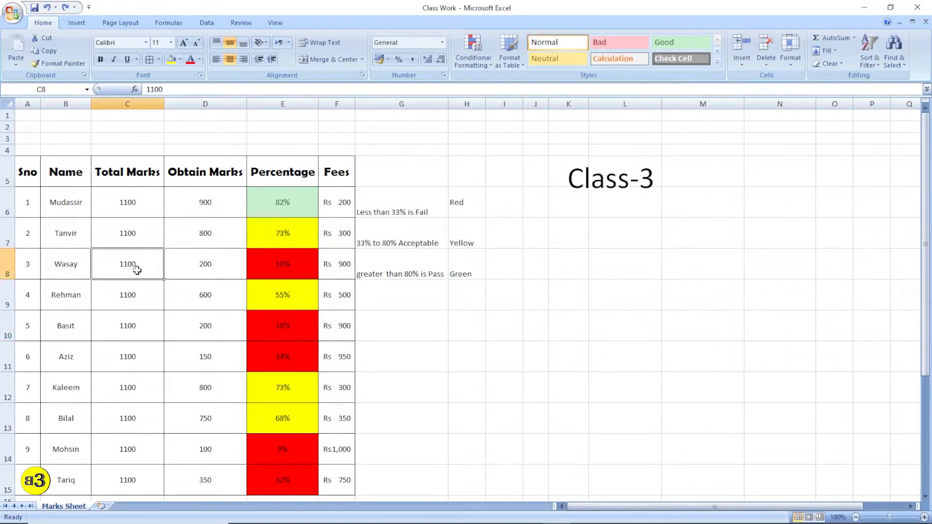
# Step: Select the table range A5:E13 and review the cell size options without changing anything
pyautogui.moveTo(32, 165); pyautogui.dragTo(309, 413)
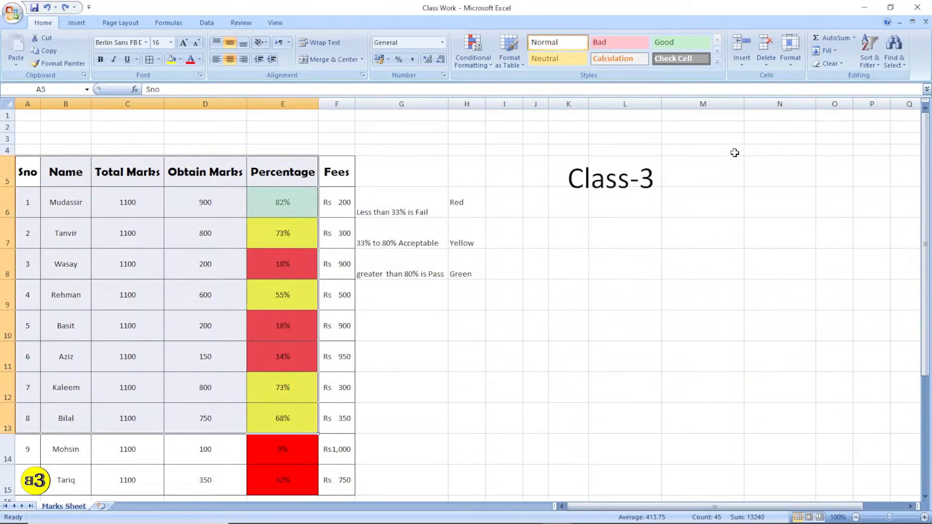
pyautogui.click(791, 68)
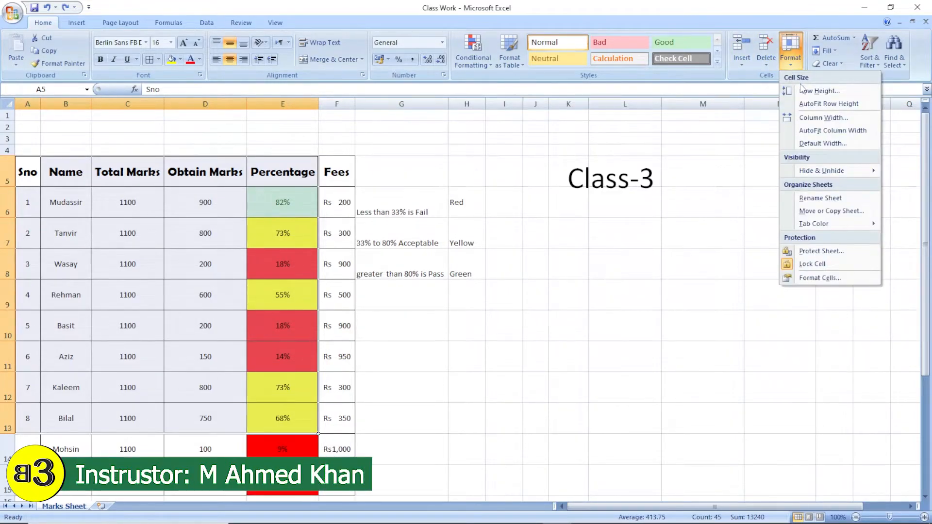
pyautogui.click(595, 282)
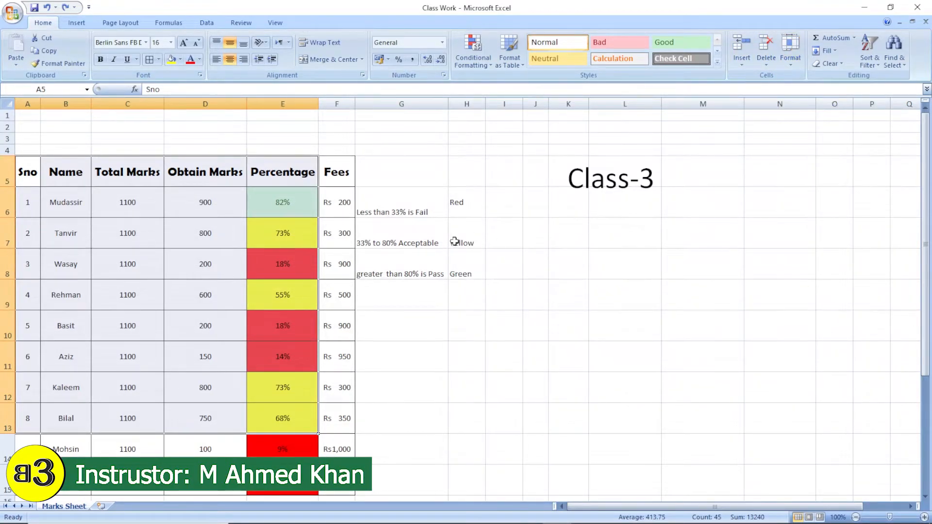
pyautogui.scroll(-2, 371, 233)
pyautogui.scroll(2, 373, 233)
# Step: Set row 6's height to 80, then undo the change
pyautogui.click(415, 208)
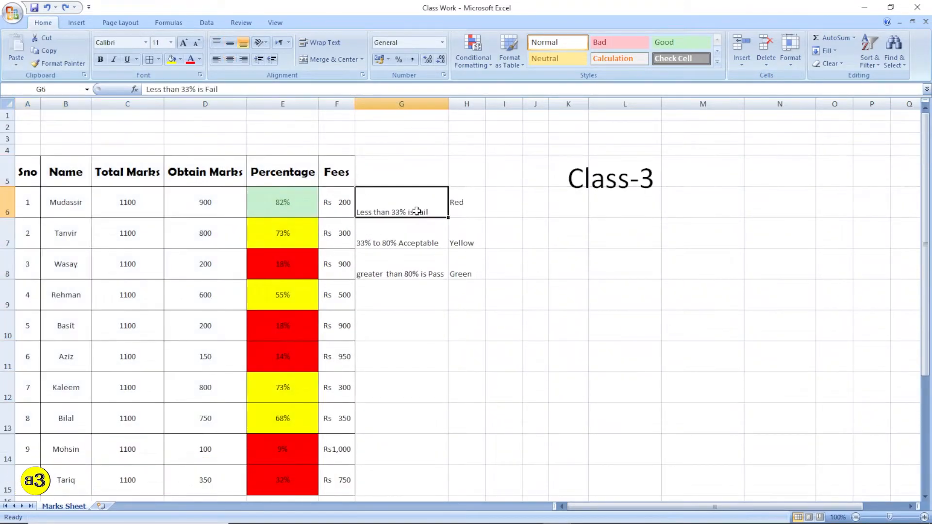
pyautogui.click(791, 68)
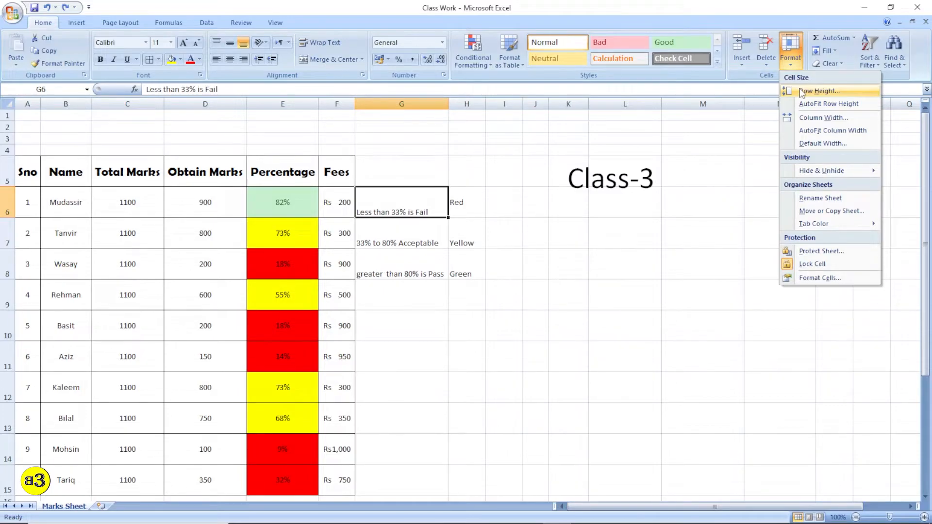
pyautogui.click(801, 92)
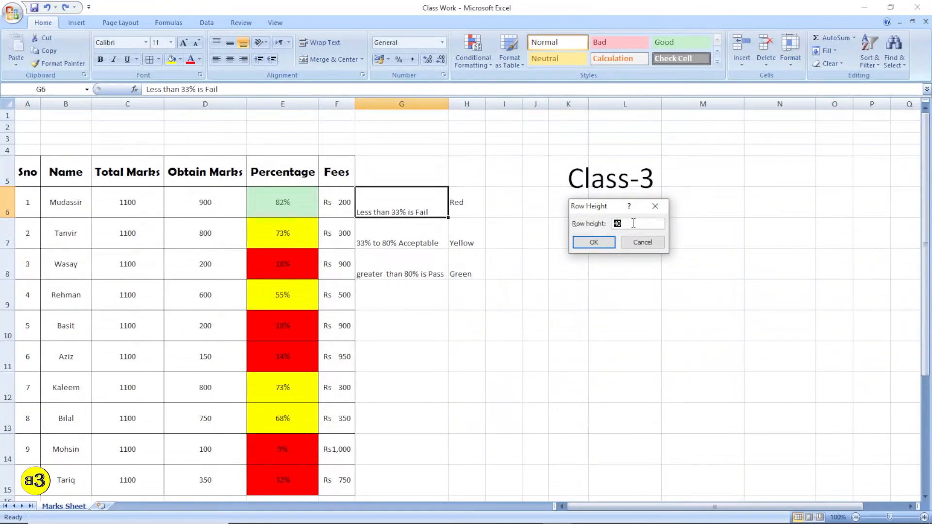
pyautogui.write('80')
pyautogui.press('Return')
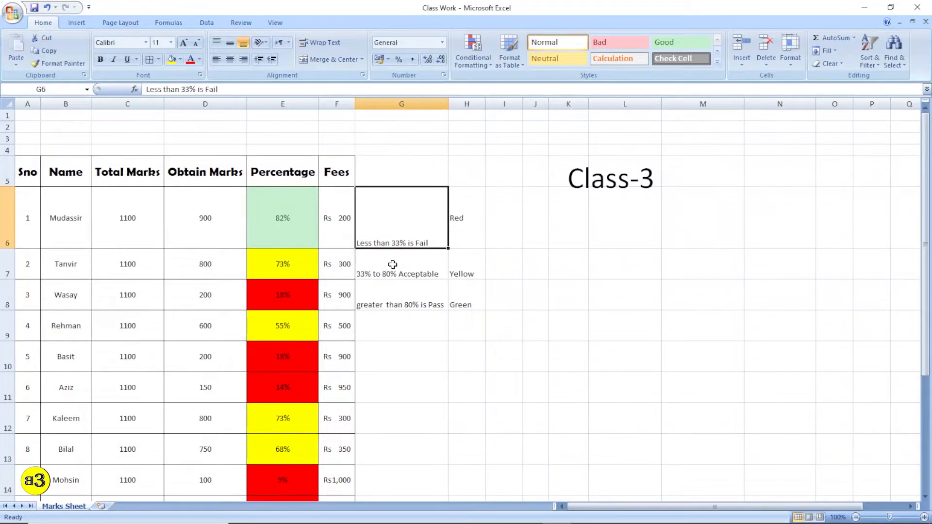
pyautogui.hotkey('ctrl', 'z')
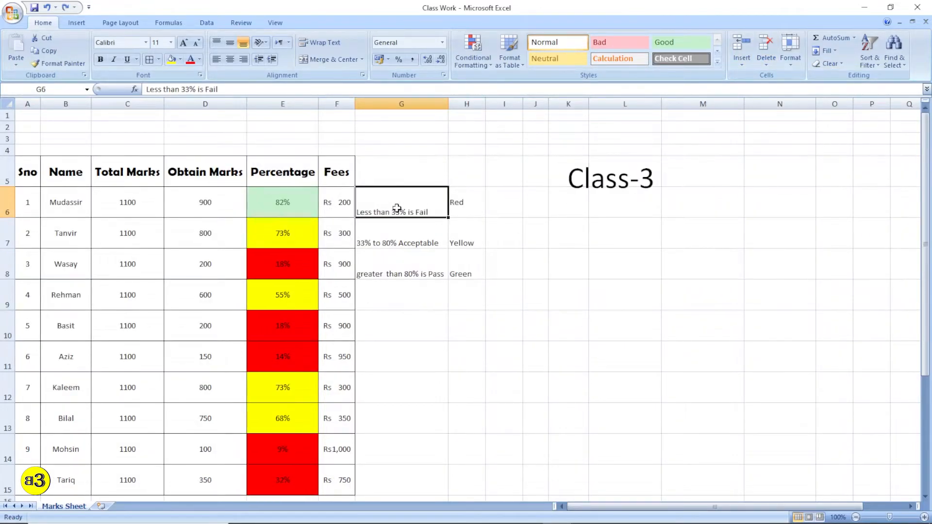
pyautogui.click(791, 58)
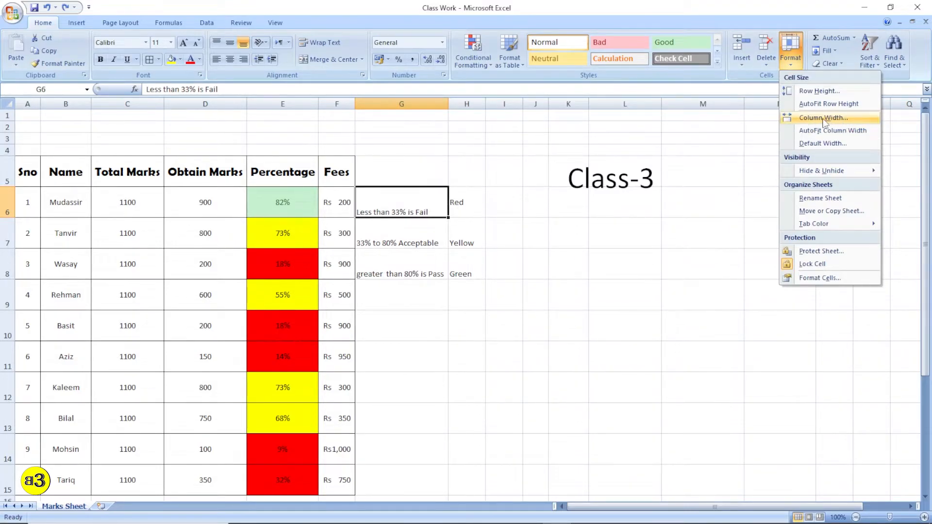
pyautogui.click(824, 118)
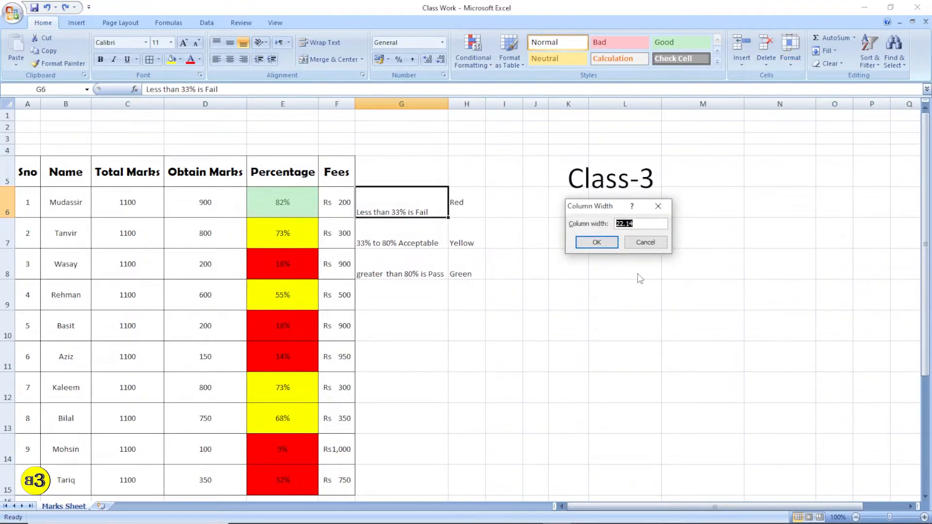
pyautogui.write('50')
pyautogui.press('Return')
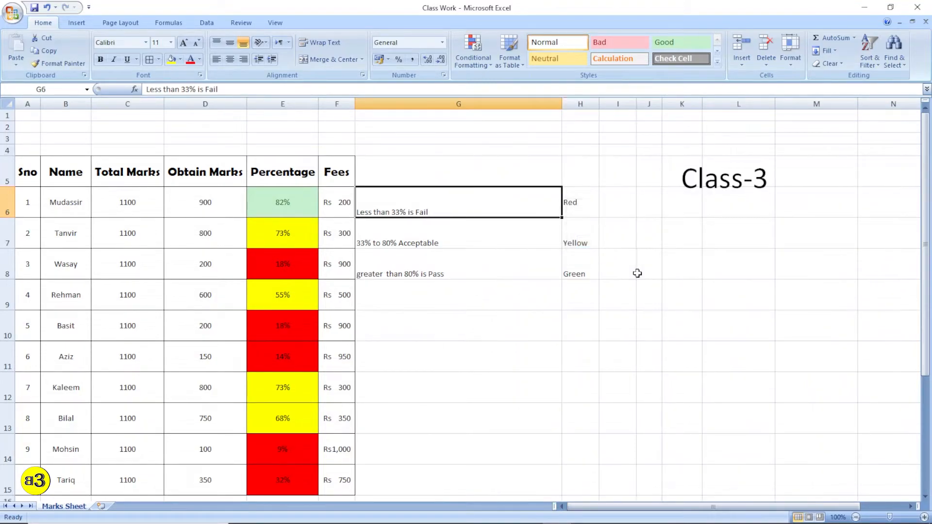
pyautogui.doubleClick(564, 100)
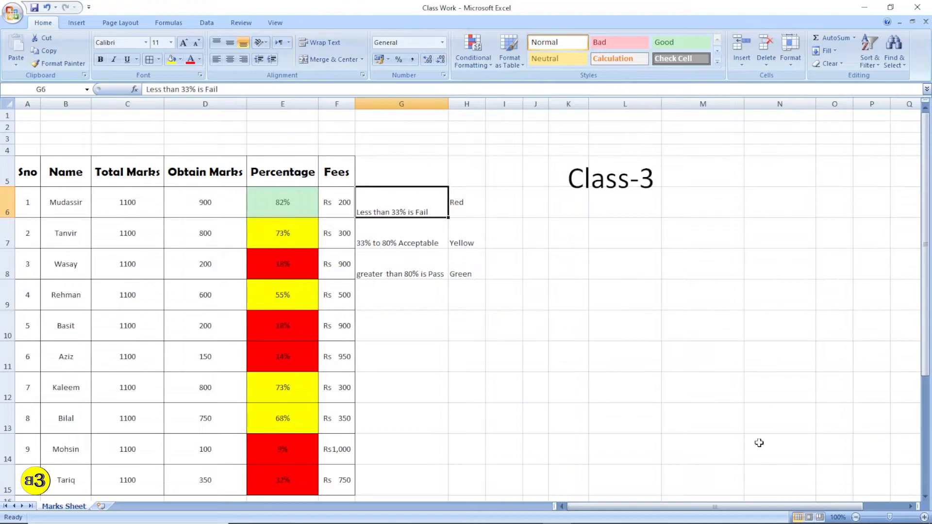
pyautogui.click(790, 48)
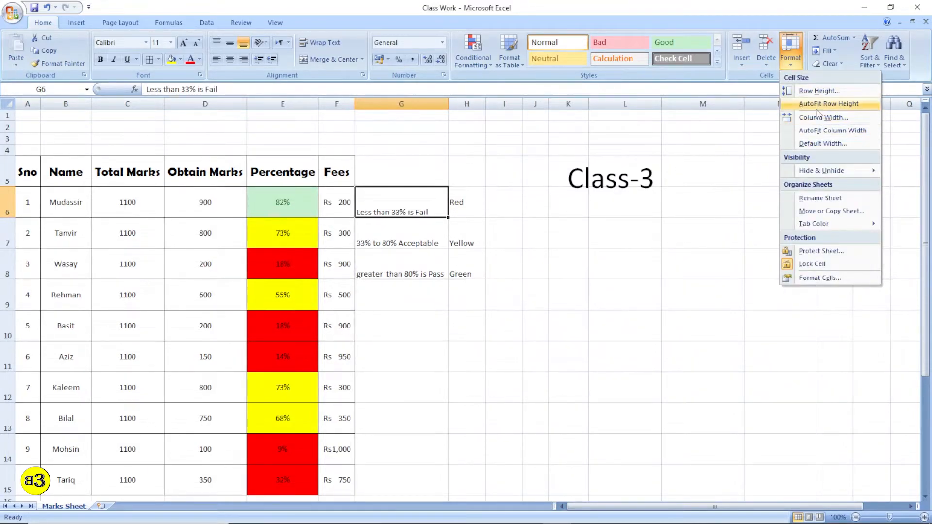
pyautogui.click(552, 312)
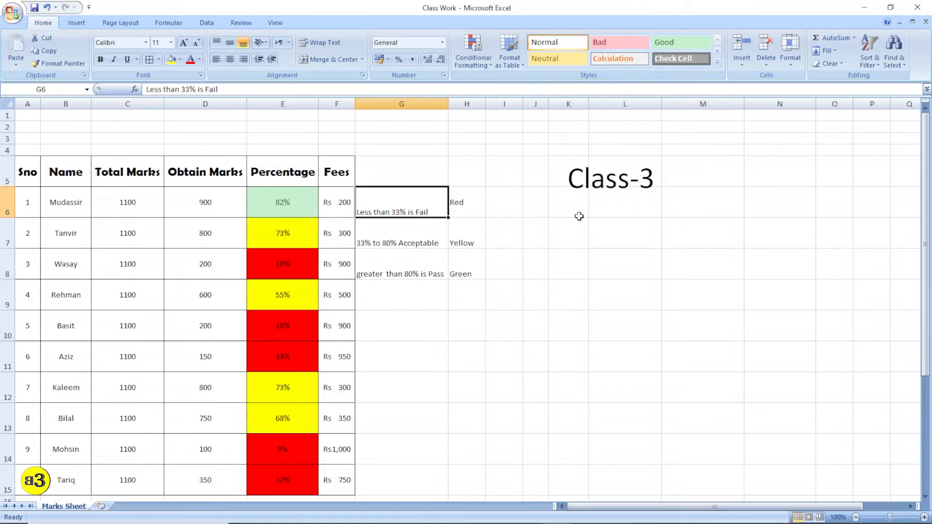
# Step: Type test text into cell I10, then clear it
pyautogui.click(503, 336)
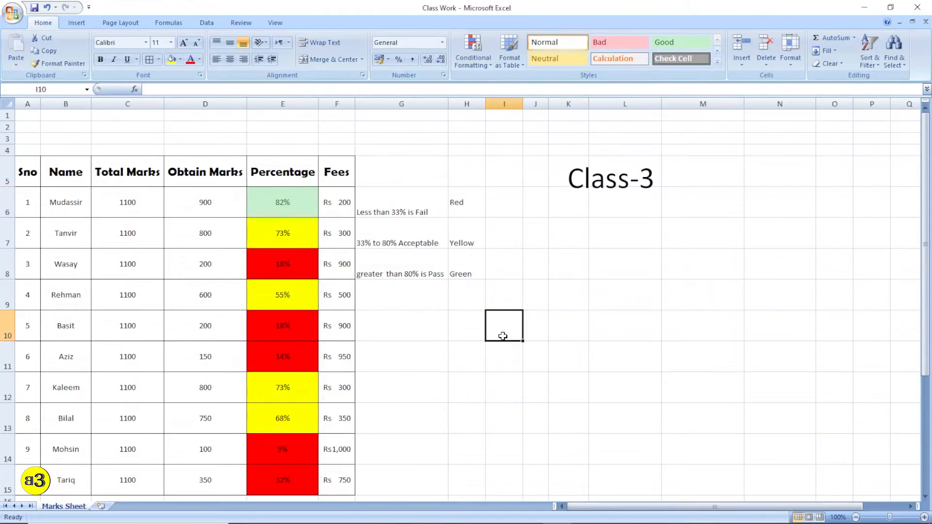
pyautogui.click(501, 389)
pyautogui.click(505, 329)
pyautogui.write('asdasdasdasd')
pyautogui.click(717, 364)
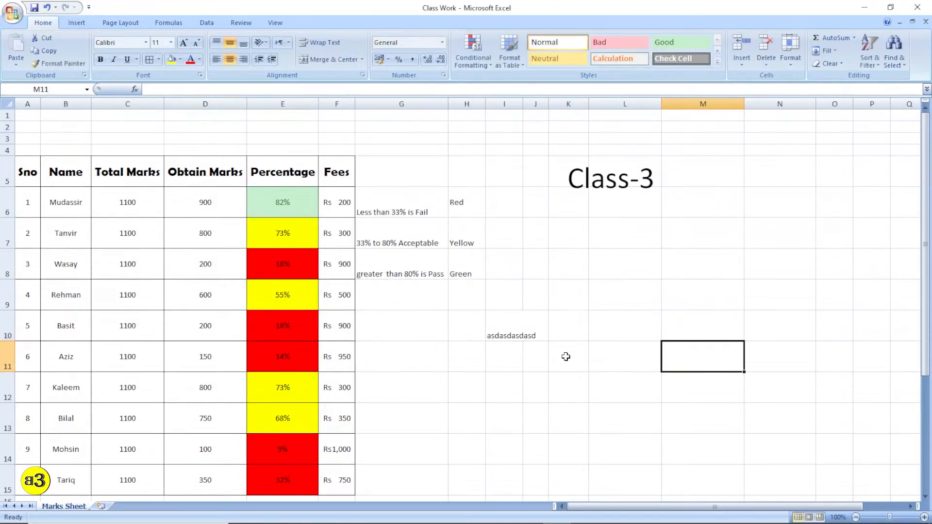
pyautogui.click(504, 335)
pyautogui.press('Delete')
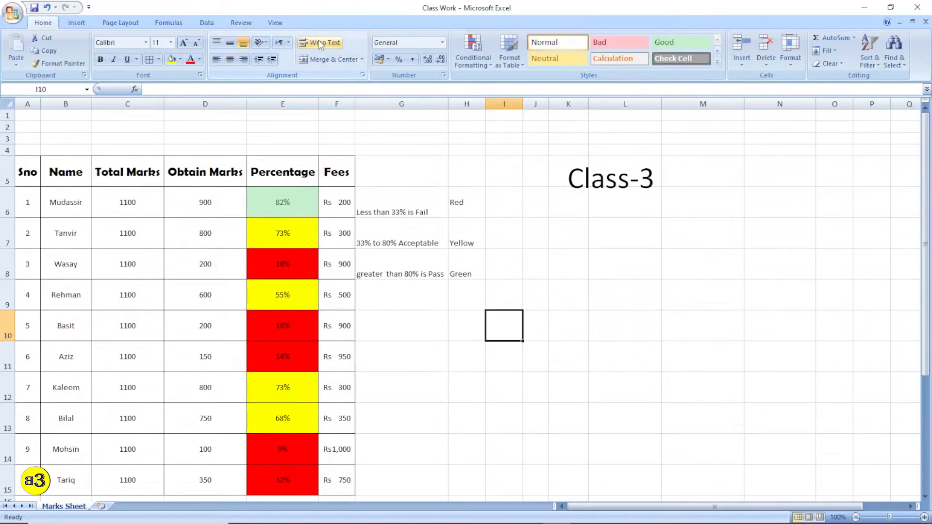
# Step: Enter a sentence in I10 introducing the teacher by name
pyautogui.write('M')
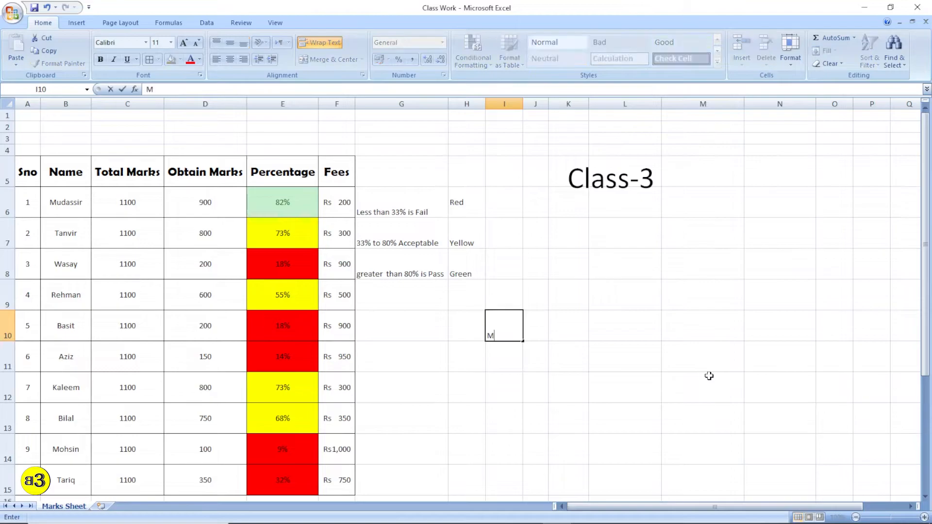
pyautogui.write('y name is ahmed kh')
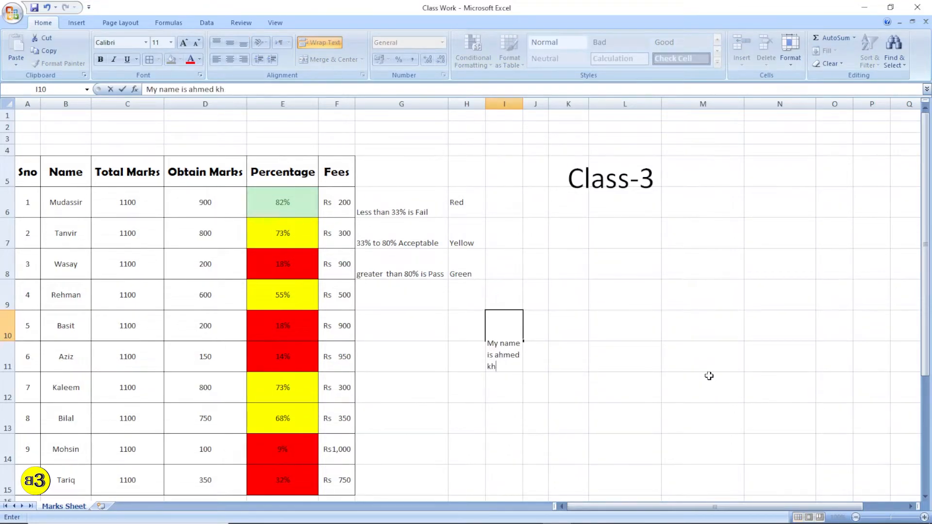
pyautogui.write('an and I am teacher')
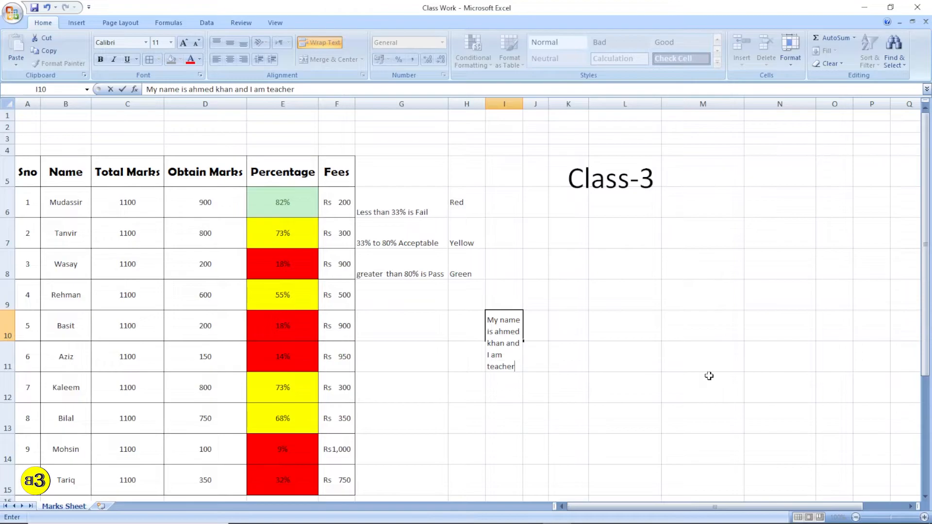
pyautogui.press('Return')
pyautogui.click(712, 376)
pyautogui.click(513, 326)
pyautogui.click(533, 374)
pyautogui.click(518, 329)
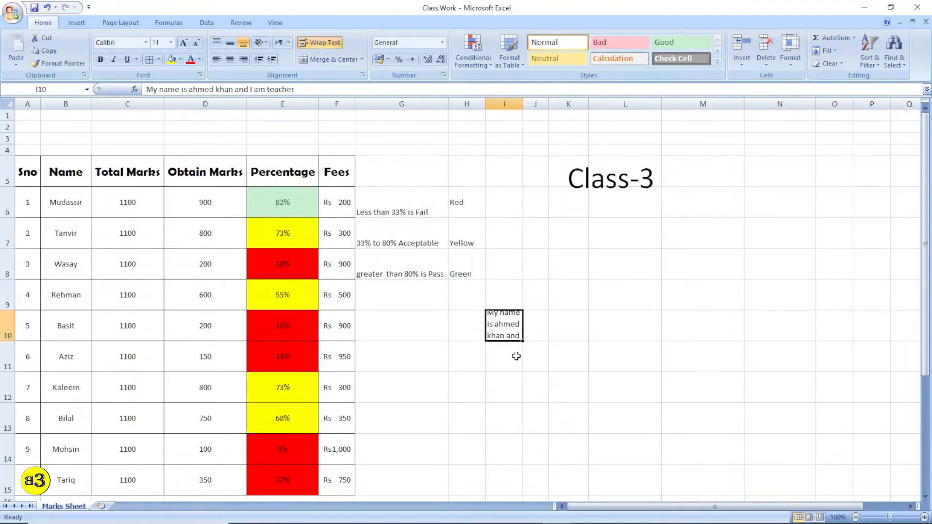
pyautogui.click(532, 379)
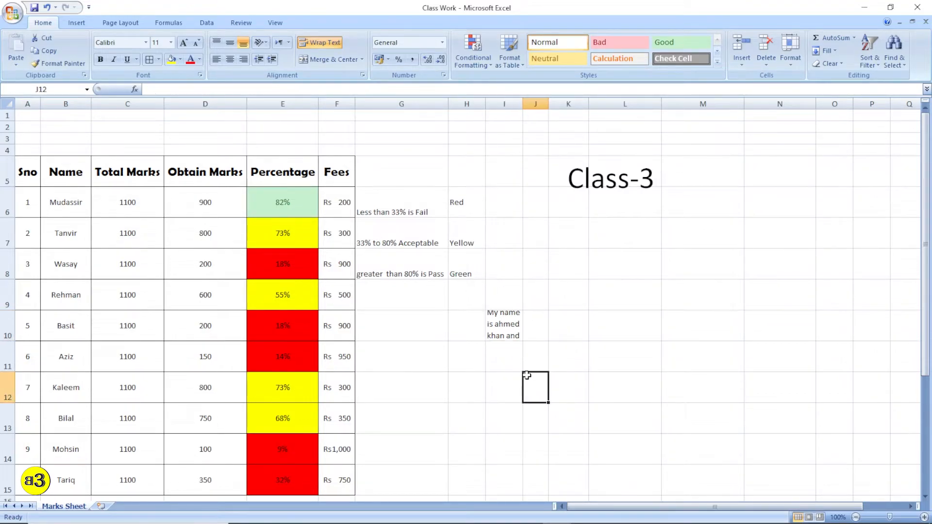
pyautogui.click(513, 331)
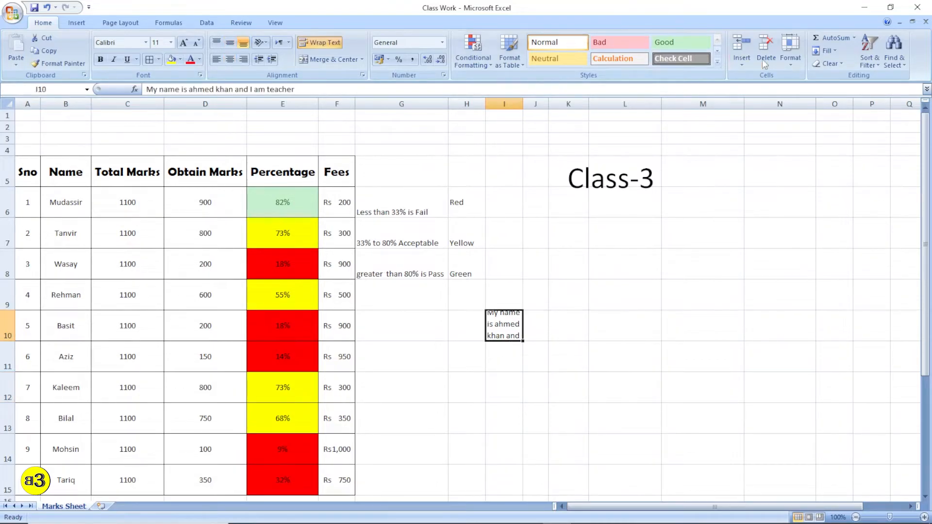
pyautogui.click(791, 69)
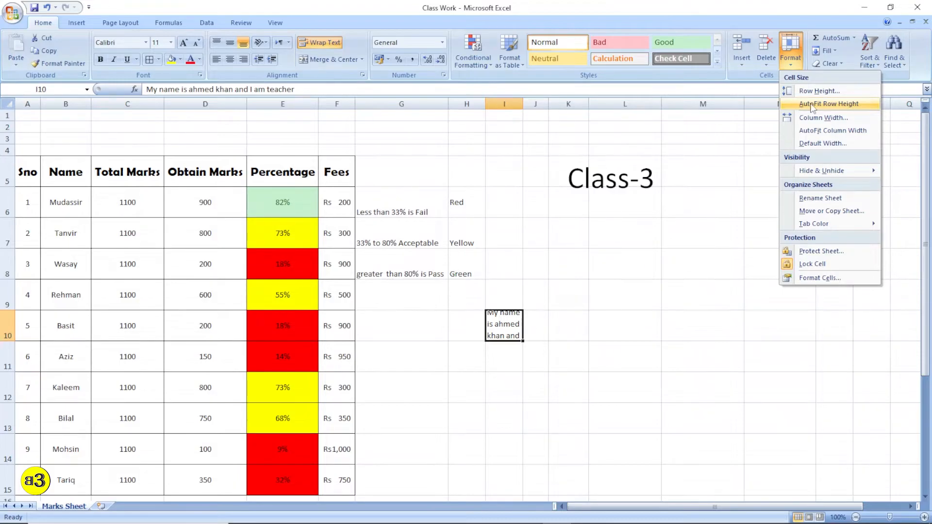
# Step: AutoFit row 10 and append 'and I am graphic Designer' to I10's sentence, then undo
pyautogui.click(833, 105)
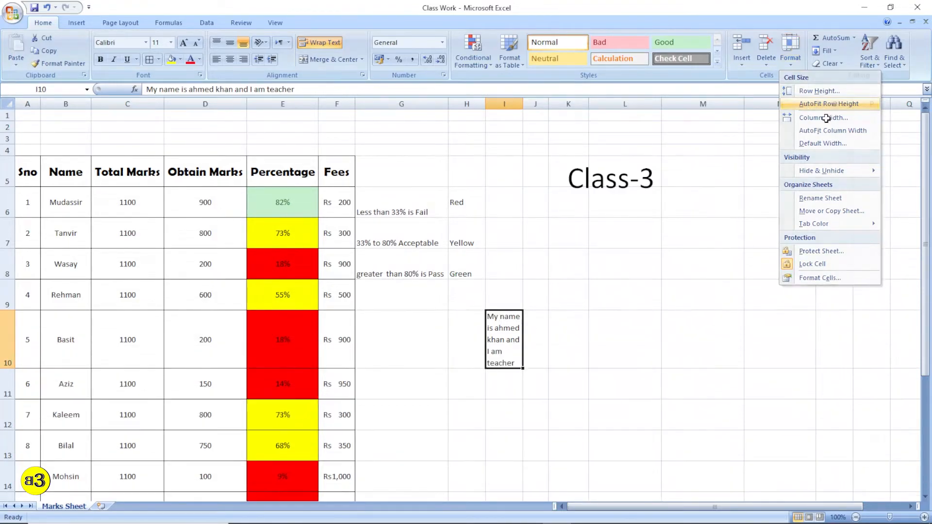
pyautogui.click(676, 441)
pyautogui.click(489, 350)
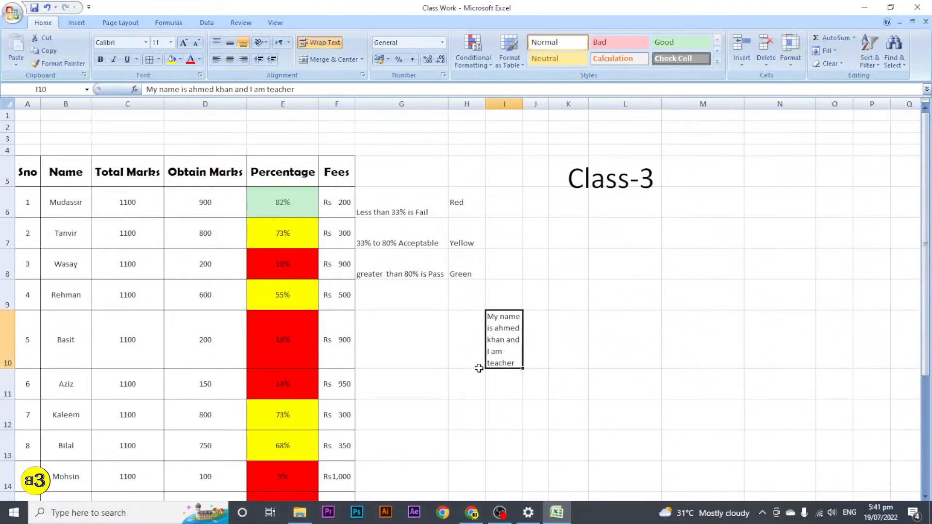
pyautogui.doubleClick(512, 361)
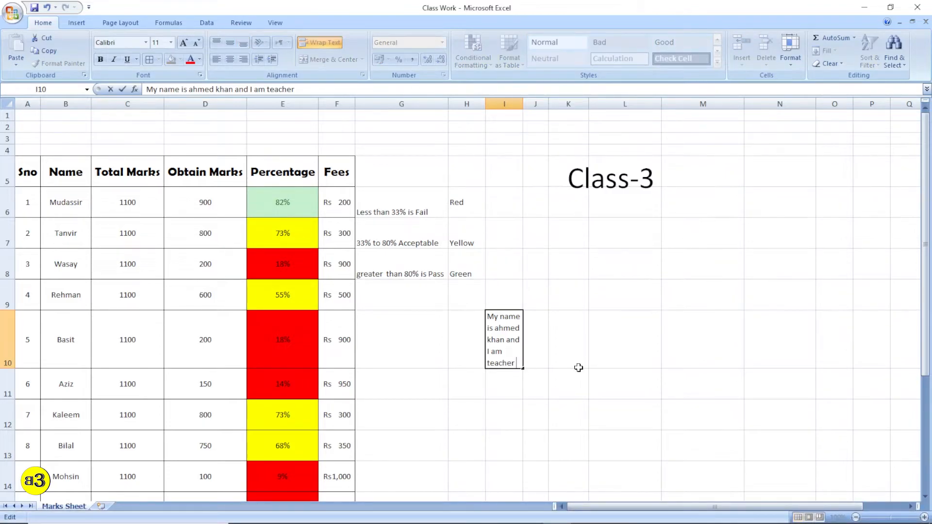
pyautogui.write('and ')
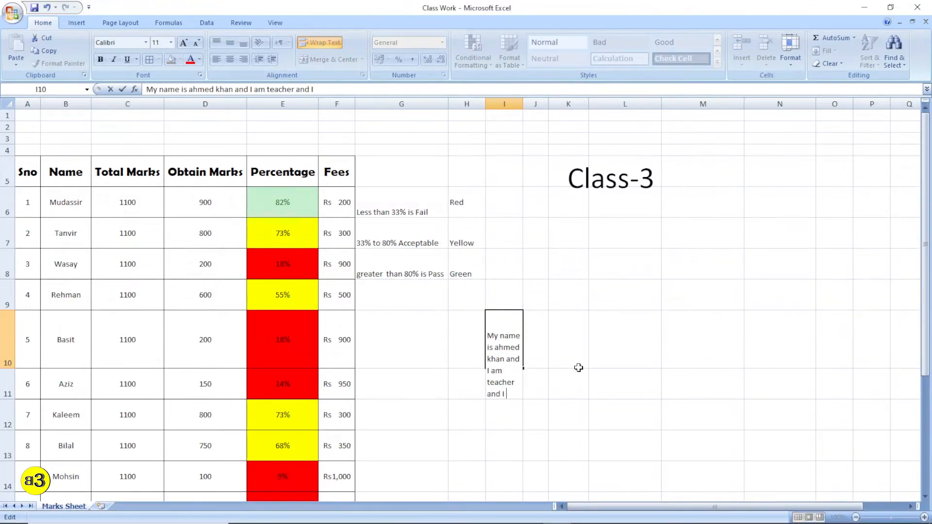
pyautogui.write('I am grap')
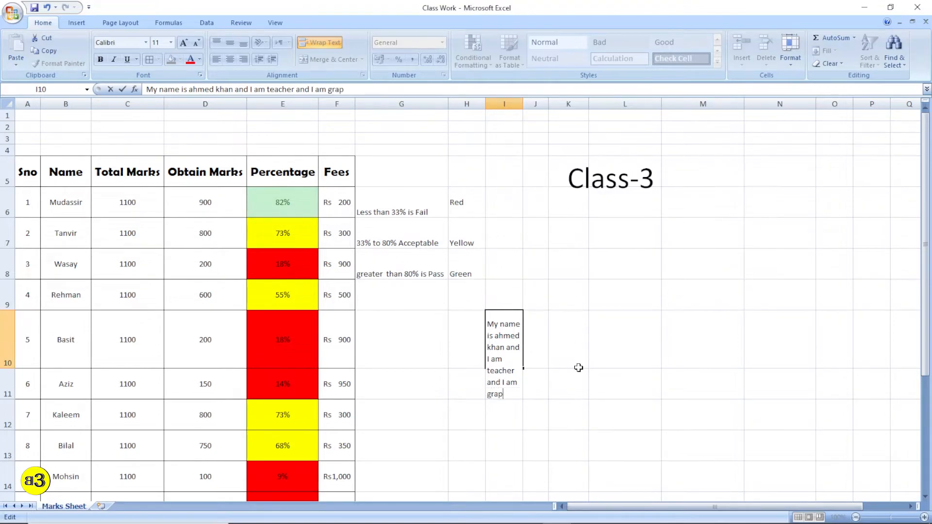
pyautogui.write('hic Designer')
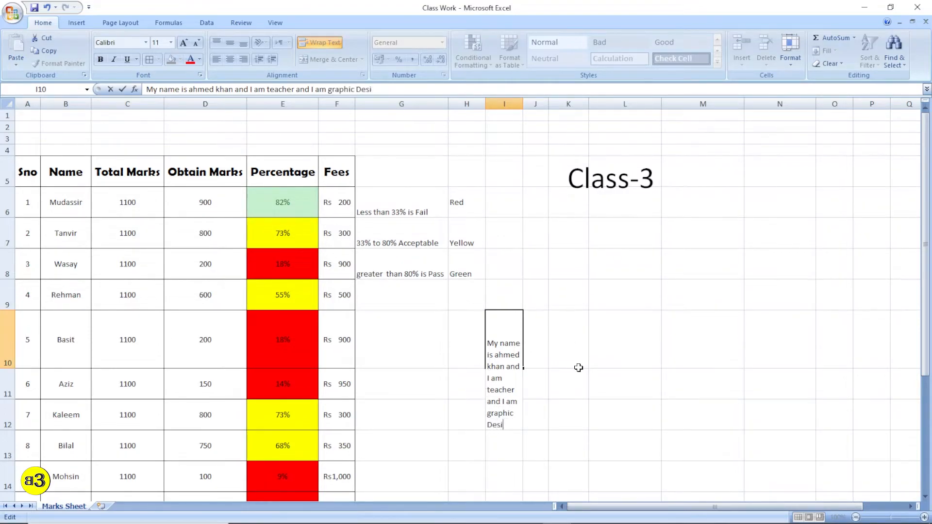
pyautogui.press('Return')
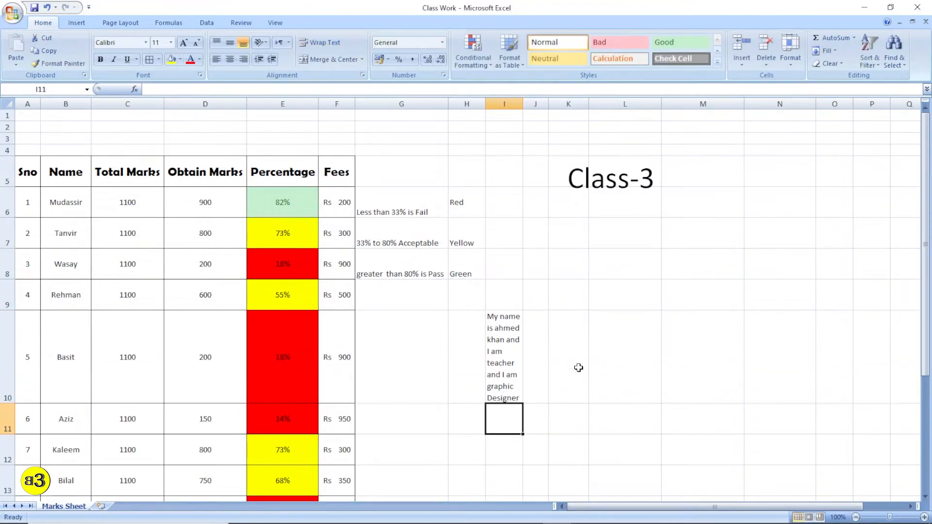
pyautogui.click(497, 355)
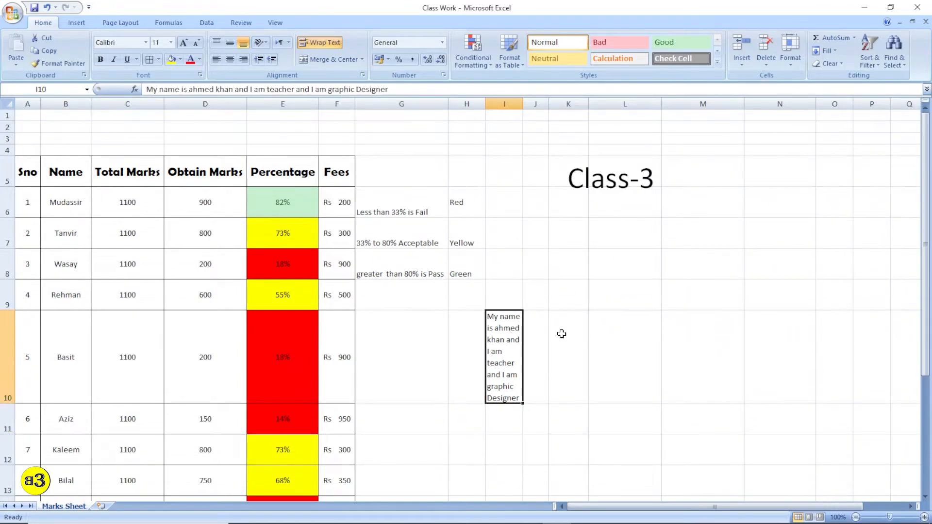
pyautogui.hotkey('ctrl', 'z')
pyautogui.hotkey('ctrl', 'z')
pyautogui.hotkey('ctrl', 'z')
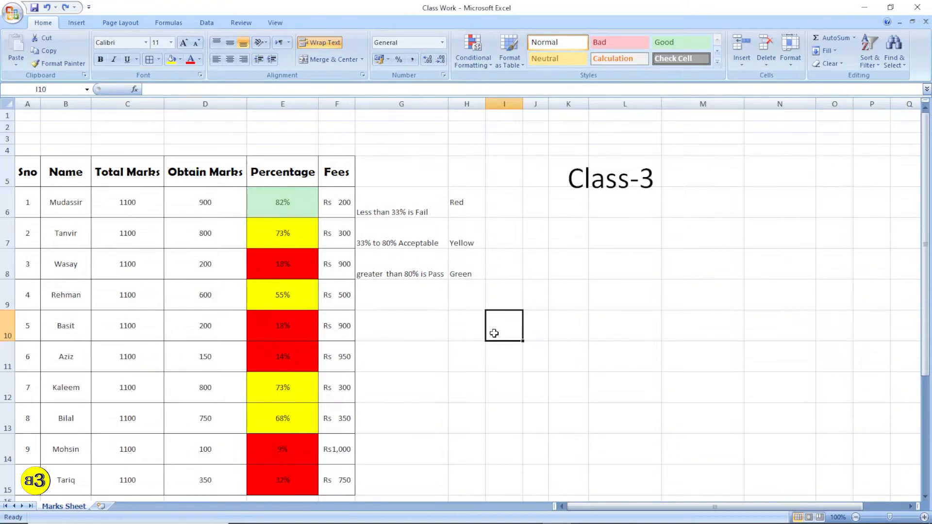
pyautogui.click(790, 66)
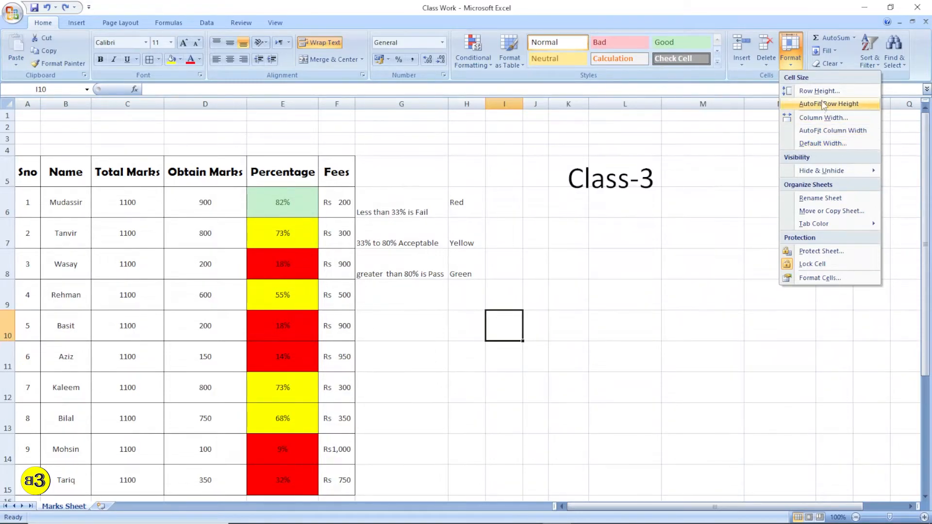
pyautogui.click(545, 308)
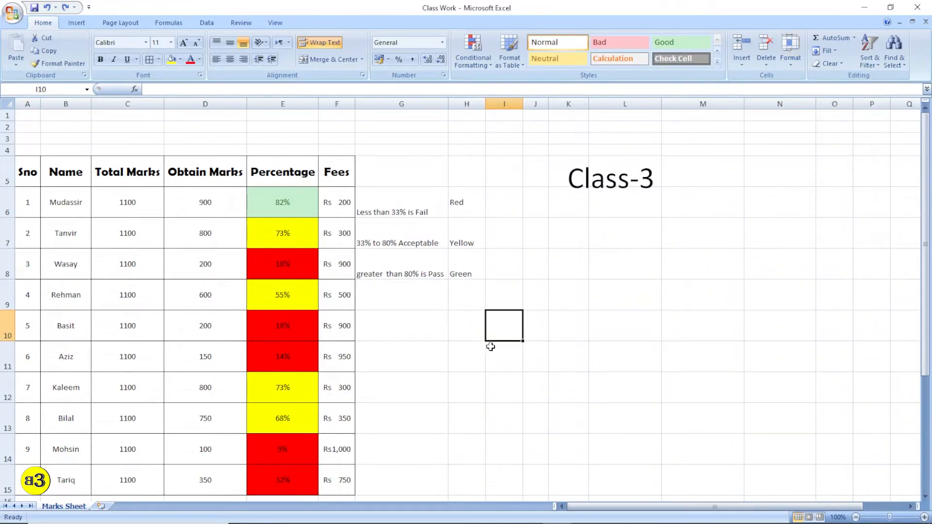
pyautogui.scroll(-4, 477, 285)
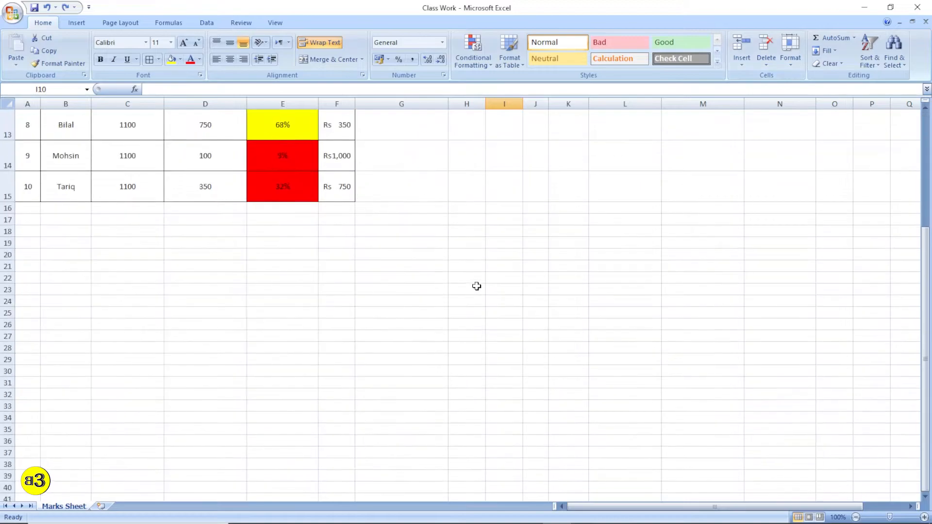
pyautogui.scroll(2, 476, 286)
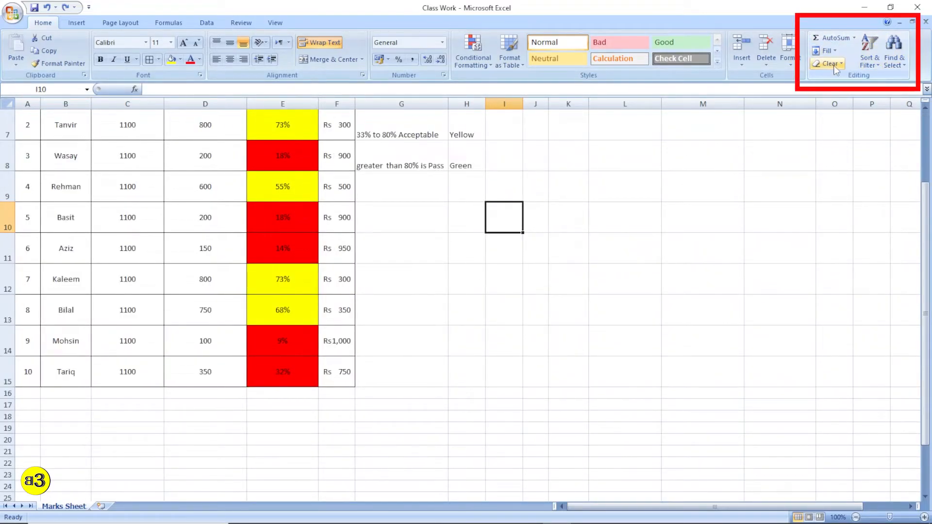
pyautogui.scroll(2, 639, 248)
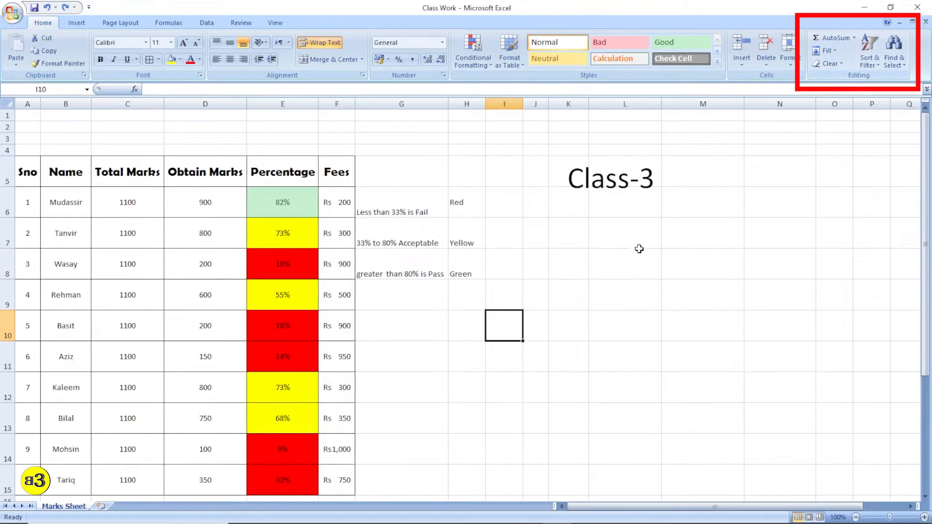
pyautogui.scroll(-4, 539, 208)
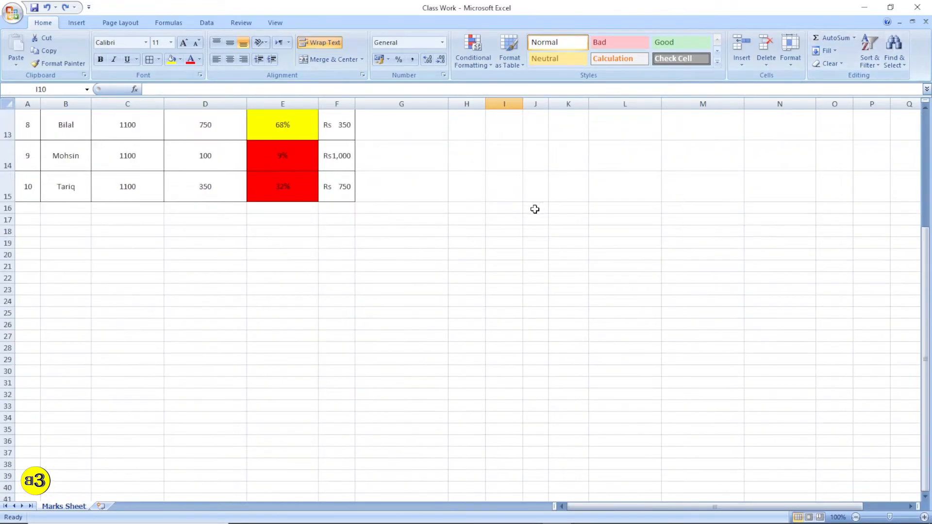
pyautogui.scroll(3, 350, 232)
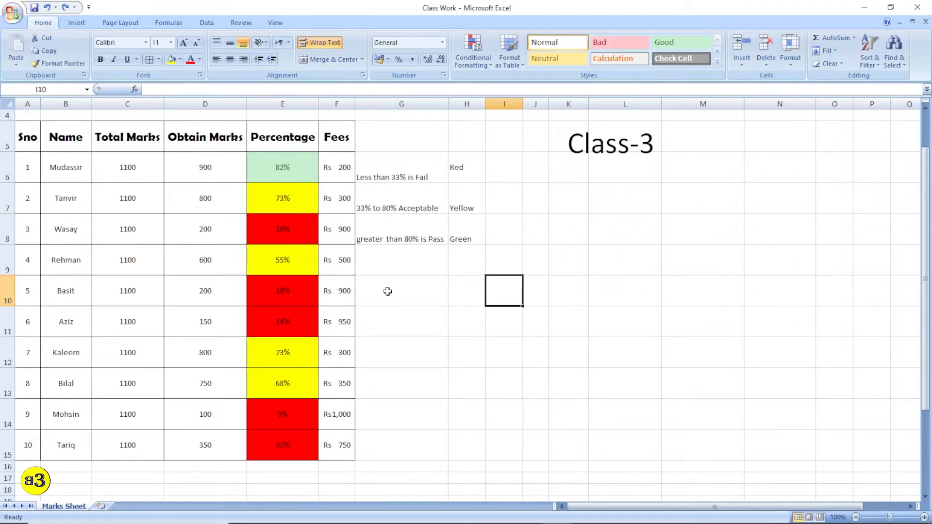
pyautogui.scroll(-1, 249, 387)
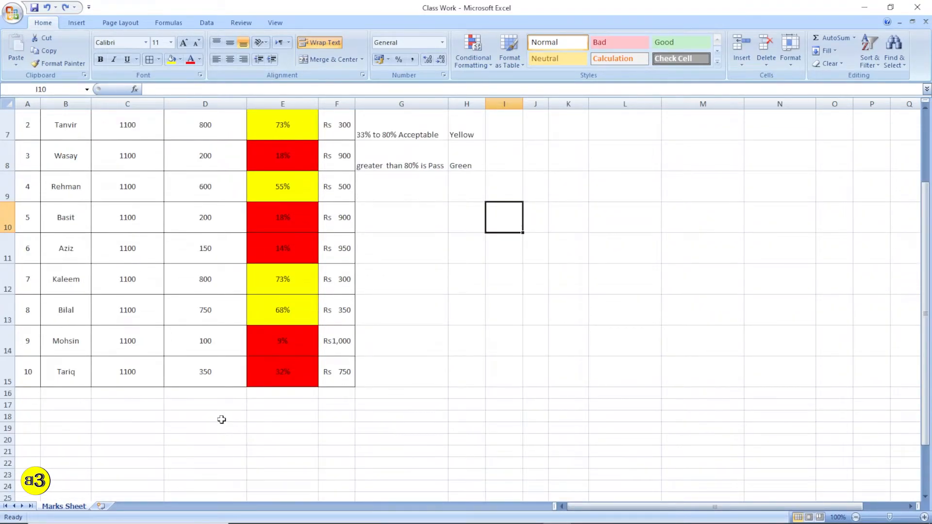
pyautogui.scroll(1, 222, 422)
pyautogui.moveTo(208, 167); pyautogui.dragTo(207, 456)
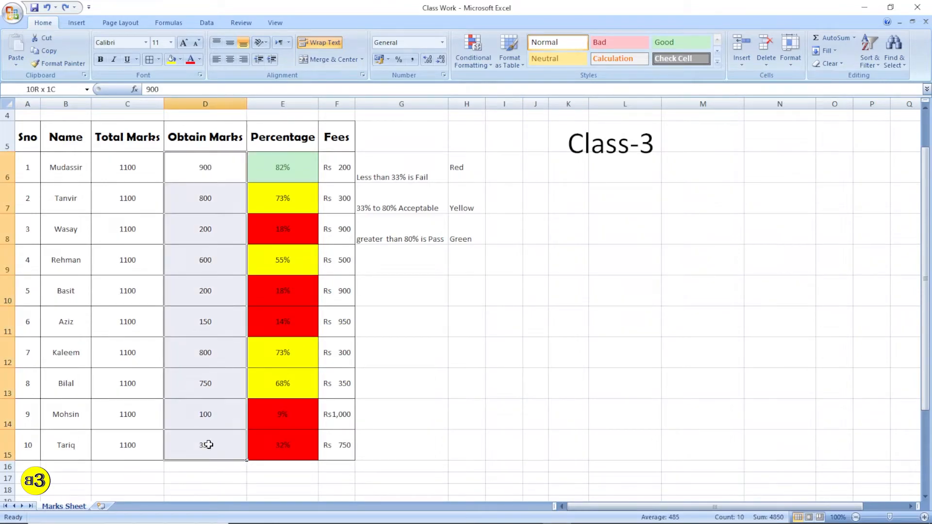
# Step: Total the Obtain Marks column in D16 with AutoSum, giving 4850
pyautogui.scroll(-1, 211, 445)
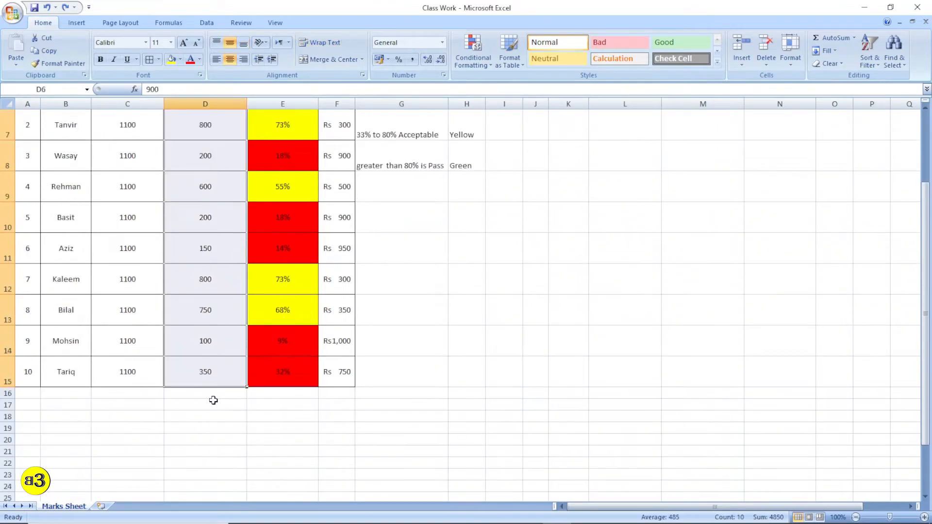
pyautogui.click(212, 397)
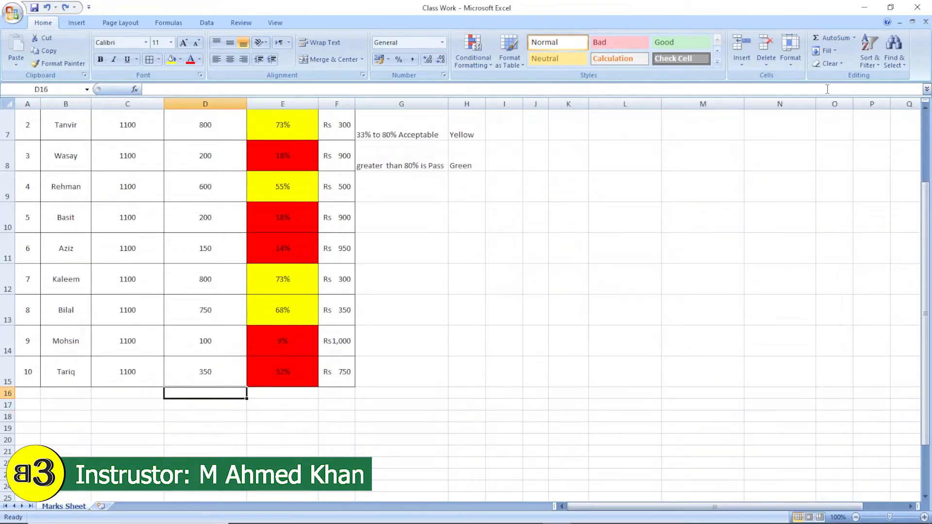
pyautogui.click(835, 39)
pyautogui.scroll(2, 306, 400)
pyautogui.scroll(-1, 214, 215)
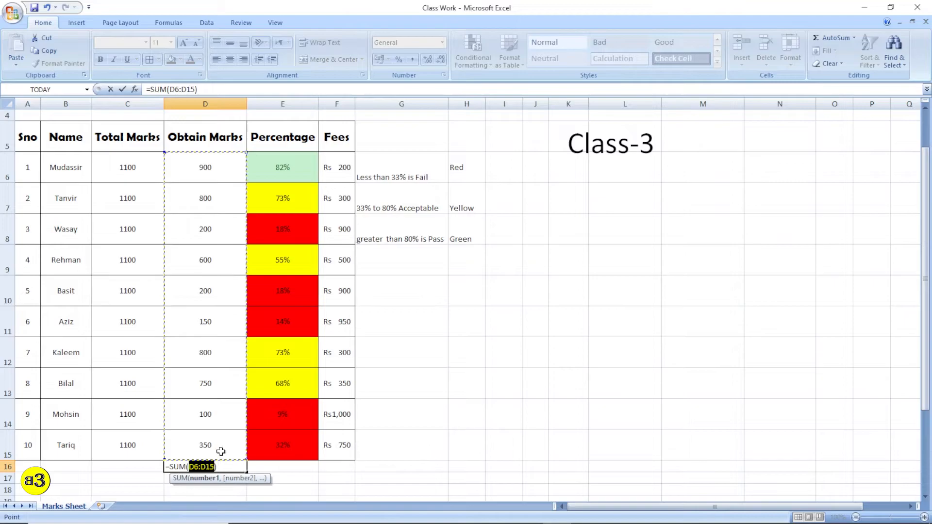
pyautogui.scroll(-1, 240, 452)
pyautogui.press('Return')
# Step: Centre the D16 total vertically and horizontally and enlarge its font to 20
pyautogui.click(220, 394)
pyautogui.click(229, 43)
pyautogui.click(230, 59)
pyautogui.click(185, 43)
pyautogui.click(185, 44)
pyautogui.click(185, 44)
pyautogui.click(185, 43)
pyautogui.click(185, 44)
# Step: Select Mohsin's marks in cell D14
pyautogui.click(217, 348)
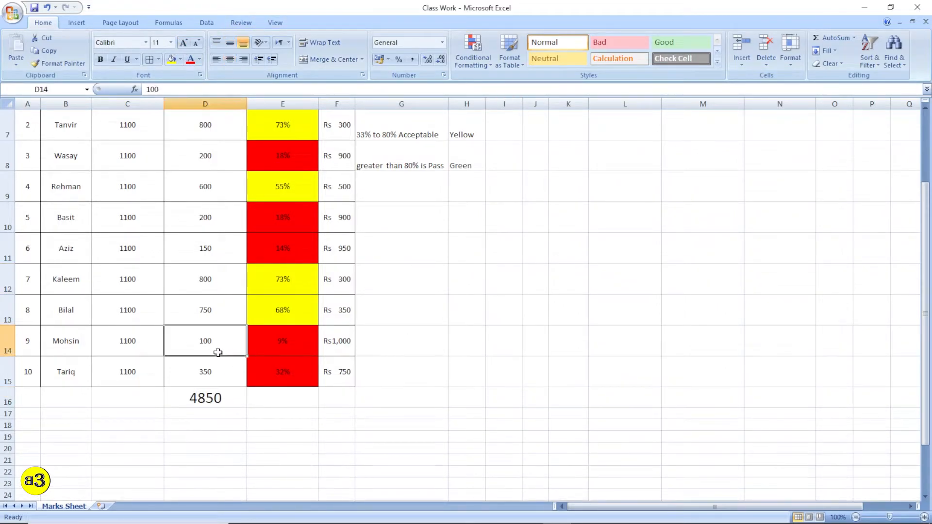
pyautogui.scroll(-1, 244, 351)
pyautogui.click(206, 274)
pyautogui.click(210, 232)
pyautogui.click(207, 248)
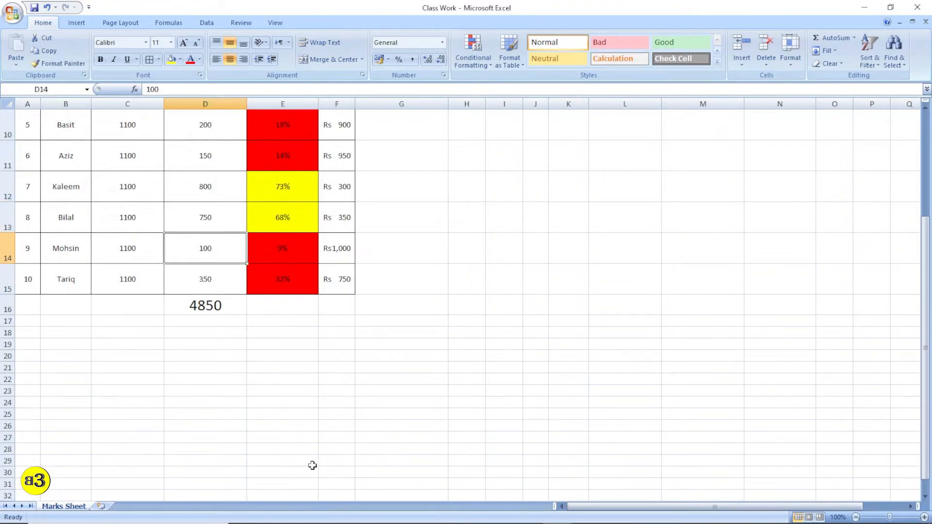
# Step: Change Mohsin's marks to 200, then undo back to 100
pyautogui.write('200')
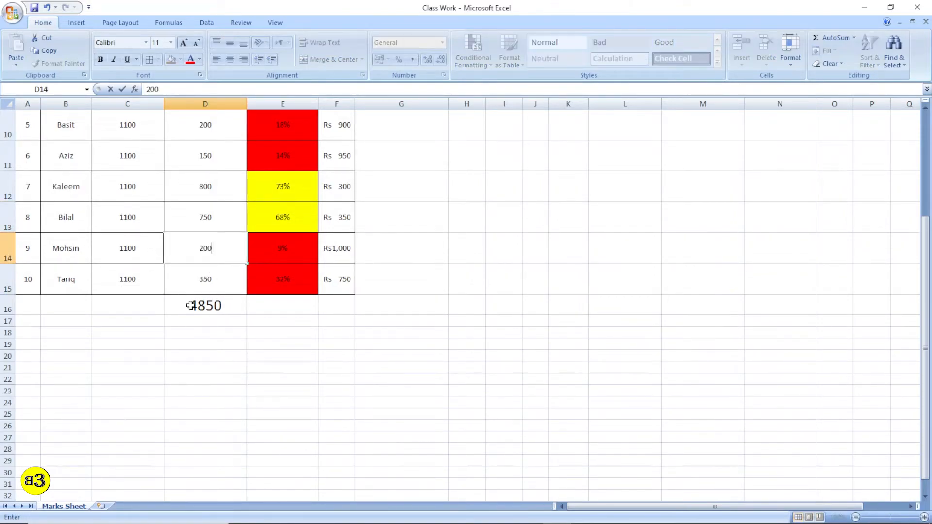
pyautogui.press('Return')
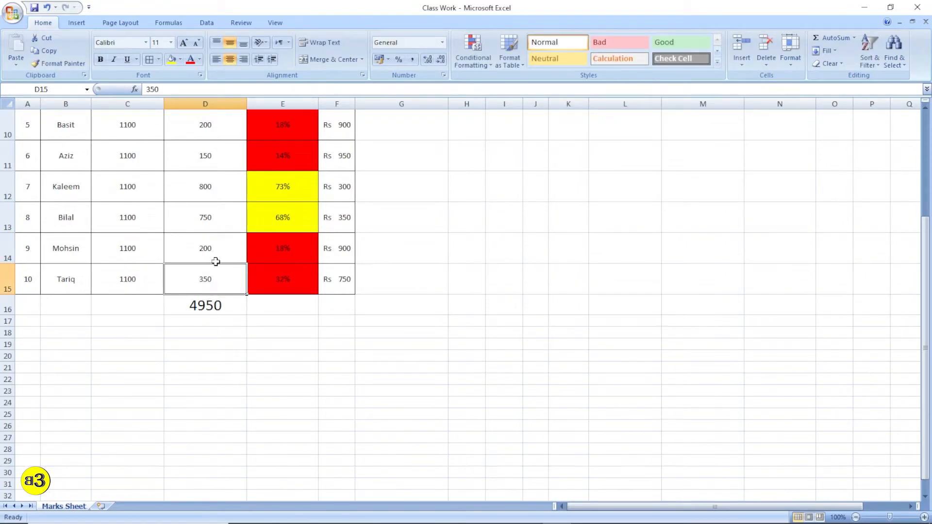
pyautogui.scroll(2, 205, 251)
pyautogui.scroll(-2, 214, 253)
pyautogui.hotkey('ctrl', 'z')
# Step: Delete the 4850 total from cell D16
pyautogui.click(223, 314)
pyautogui.scroll(3, 278, 320)
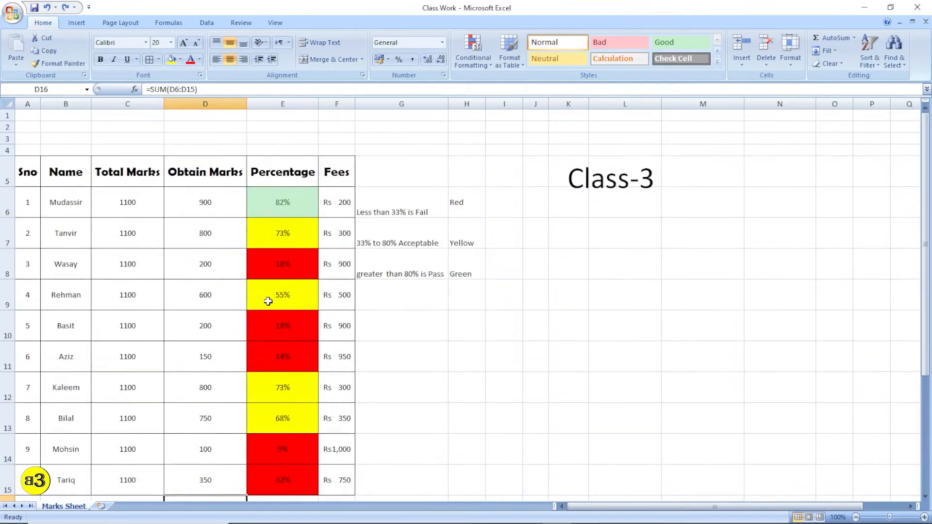
pyautogui.scroll(-2, 226, 415)
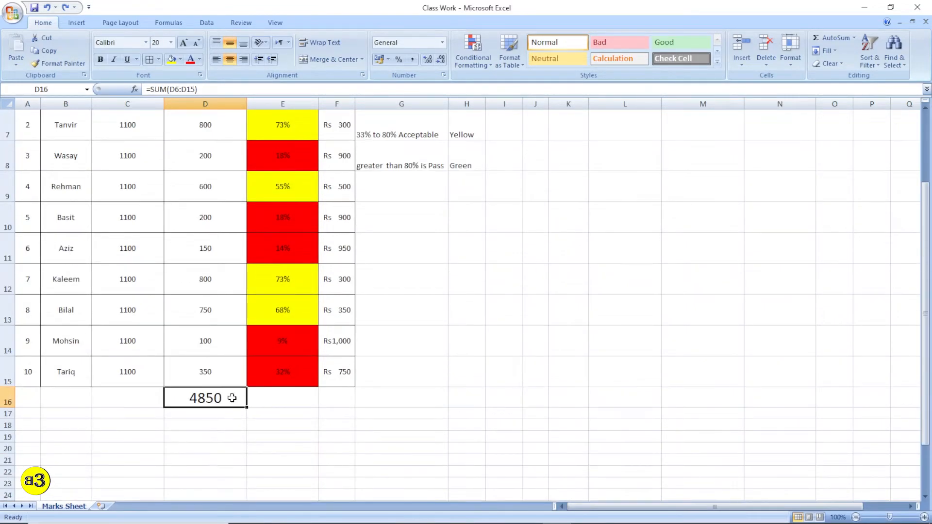
pyautogui.press('Delete')
pyautogui.click(235, 460)
pyautogui.click(222, 406)
pyautogui.scroll(1, 335, 197)
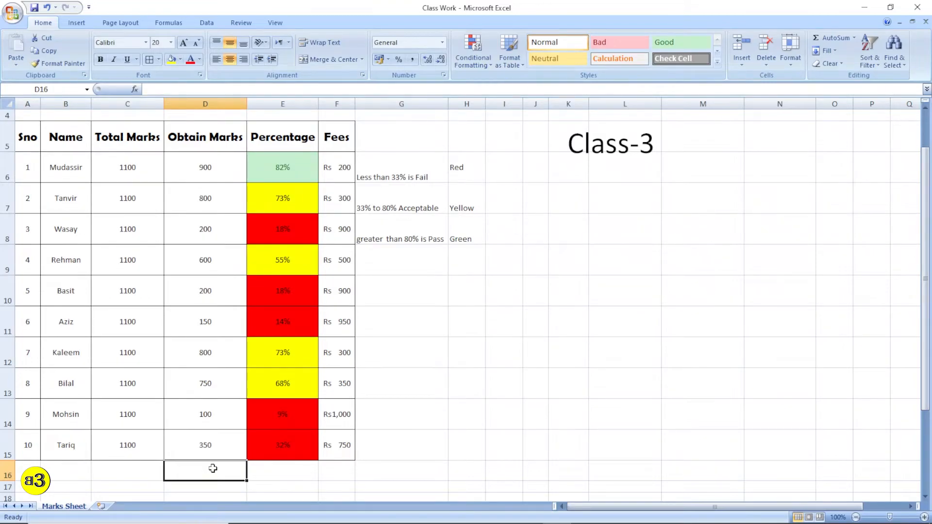
# Step: Put a SUM of the Fees values F6:F15 in cell D16
pyautogui.scroll(-1, 204, 470)
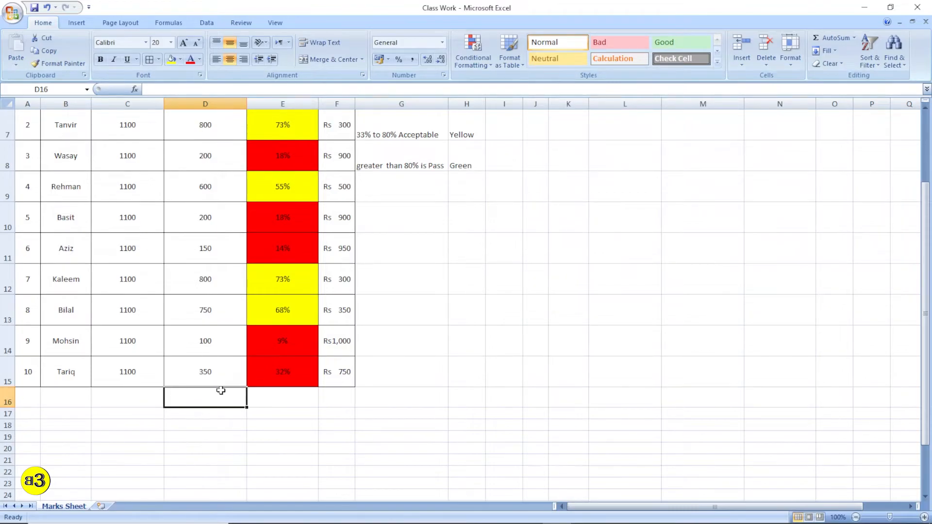
pyautogui.scroll(1, 358, 345)
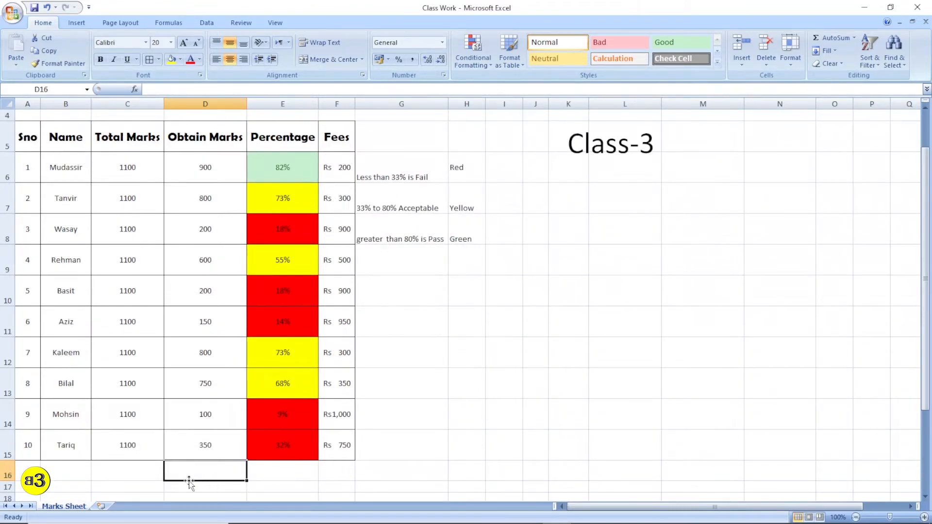
pyautogui.click(831, 38)
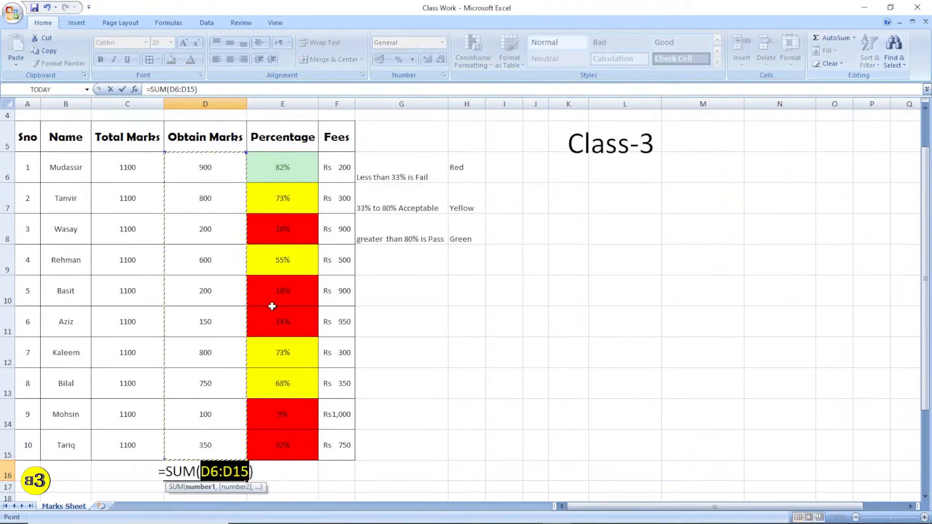
pyautogui.scroll(-1, 204, 359)
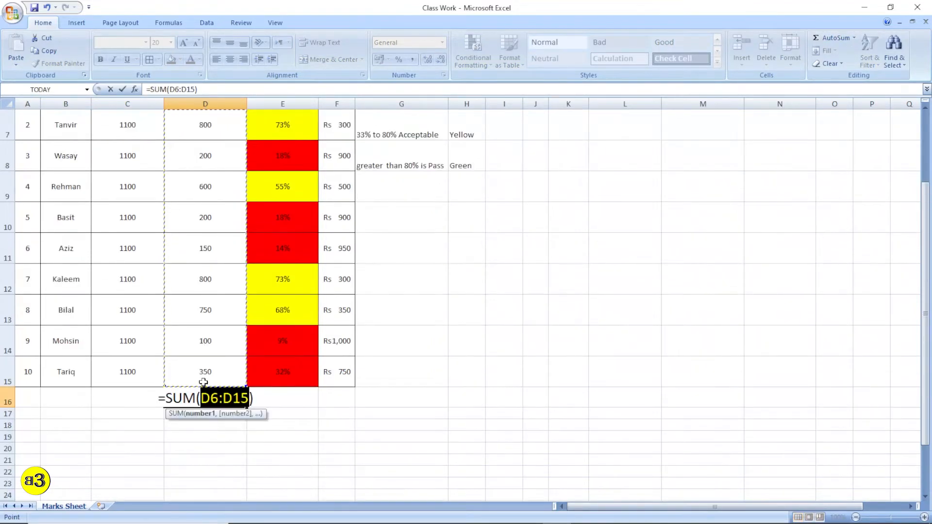
pyautogui.scroll(1, 240, 254)
pyautogui.moveTo(339, 165); pyautogui.dragTo(336, 444)
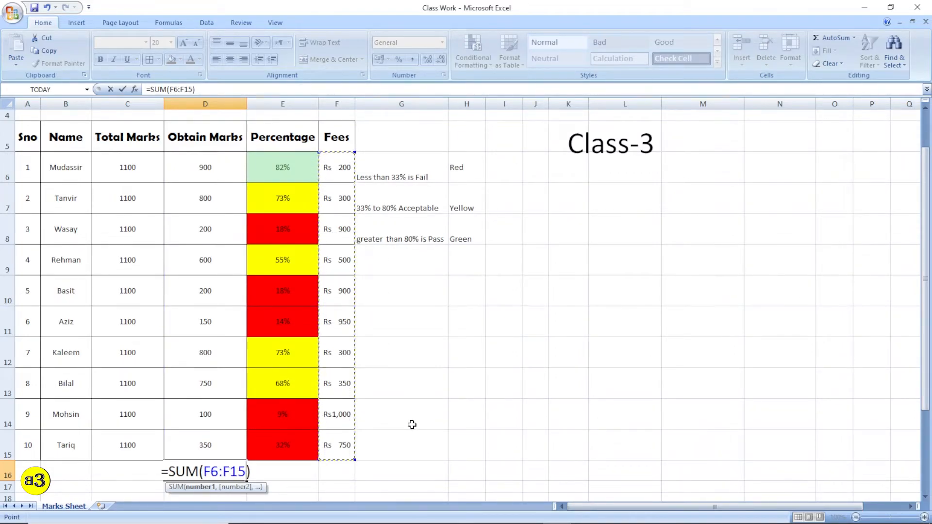
pyautogui.press('Return')
# Step: Compare the D16 total with the sum shown for the selected Fees values
pyautogui.click(206, 473)
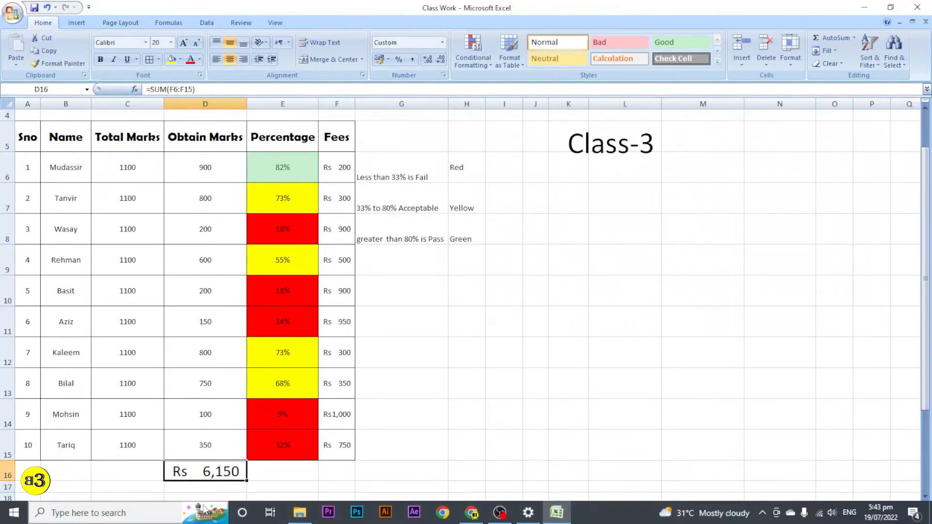
pyautogui.scroll(-1, 221, 469)
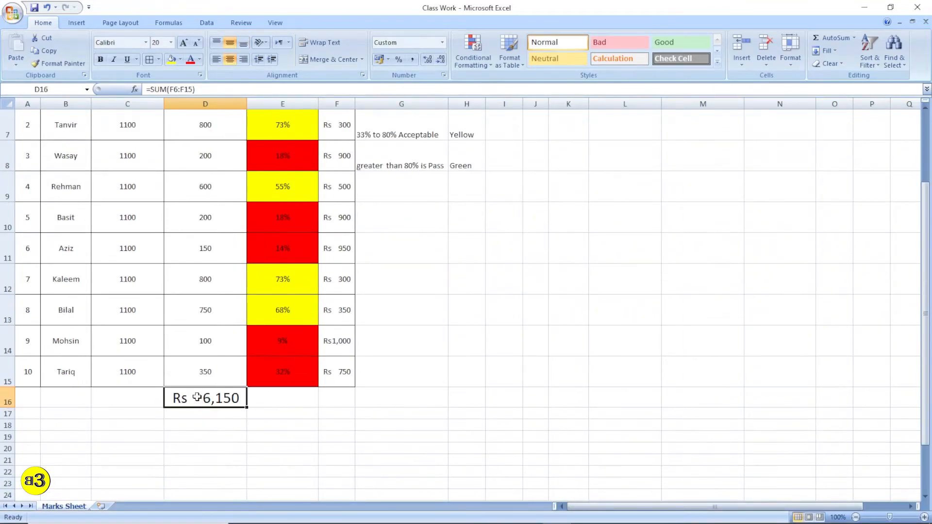
pyautogui.click(208, 427)
pyautogui.click(200, 399)
pyautogui.scroll(1, 307, 355)
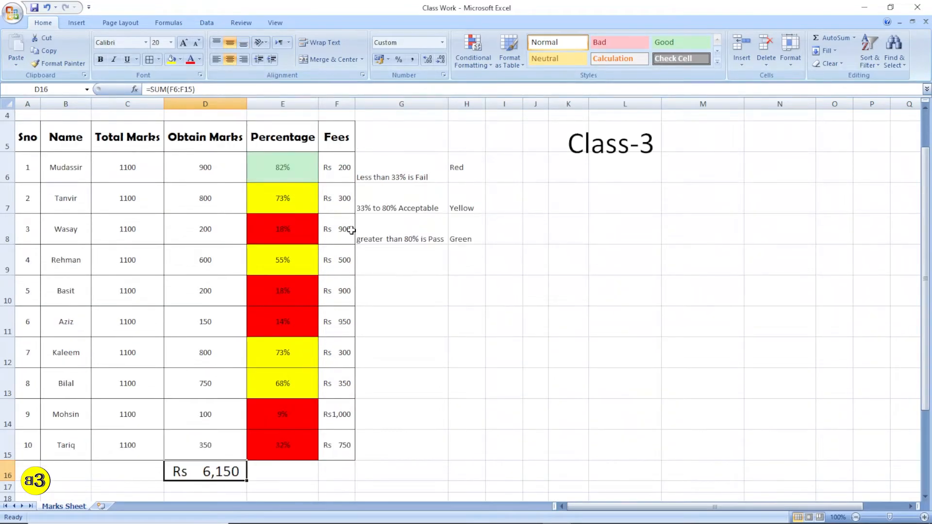
pyautogui.moveTo(349, 166); pyautogui.dragTo(345, 442)
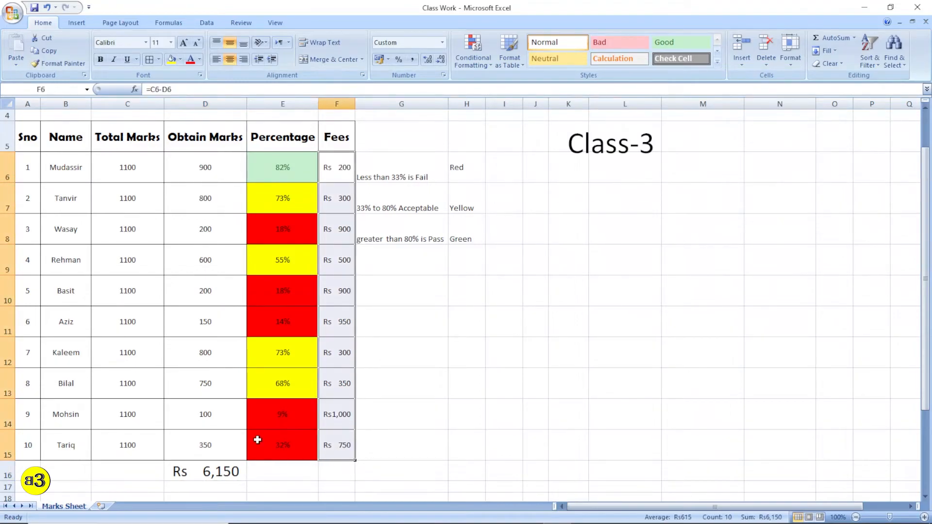
pyautogui.click(197, 478)
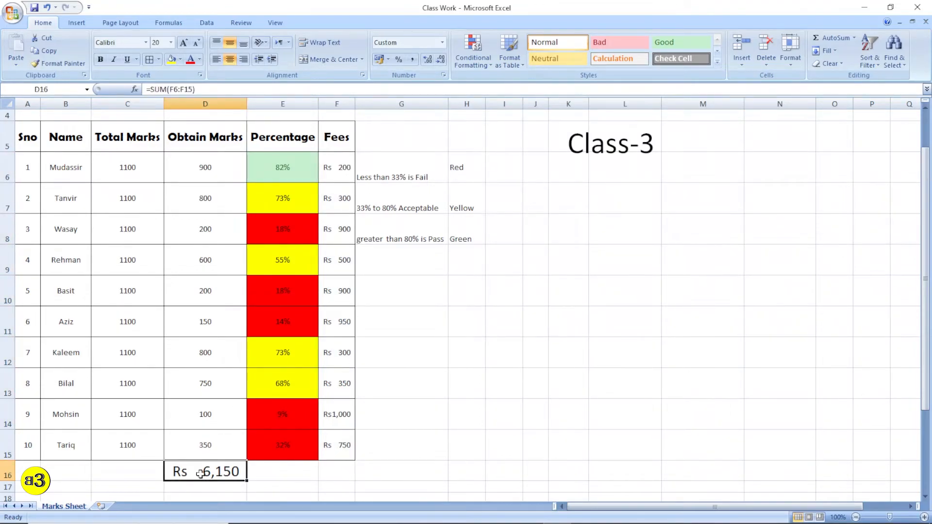
pyautogui.moveTo(335, 178); pyautogui.dragTo(339, 446)
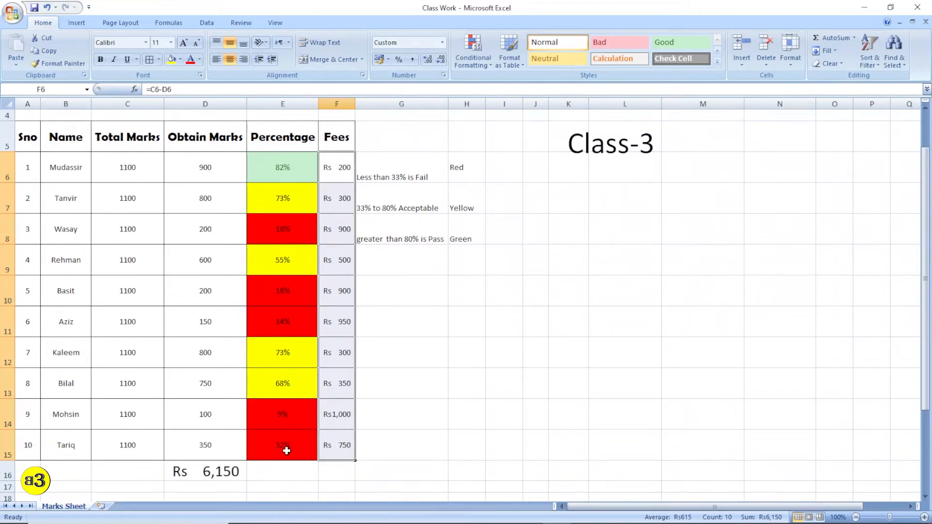
# Step: Delete the Rs 6,150 total from D16 and return to the top of the sheet
pyautogui.scroll(-1, 222, 479)
pyautogui.click(211, 404)
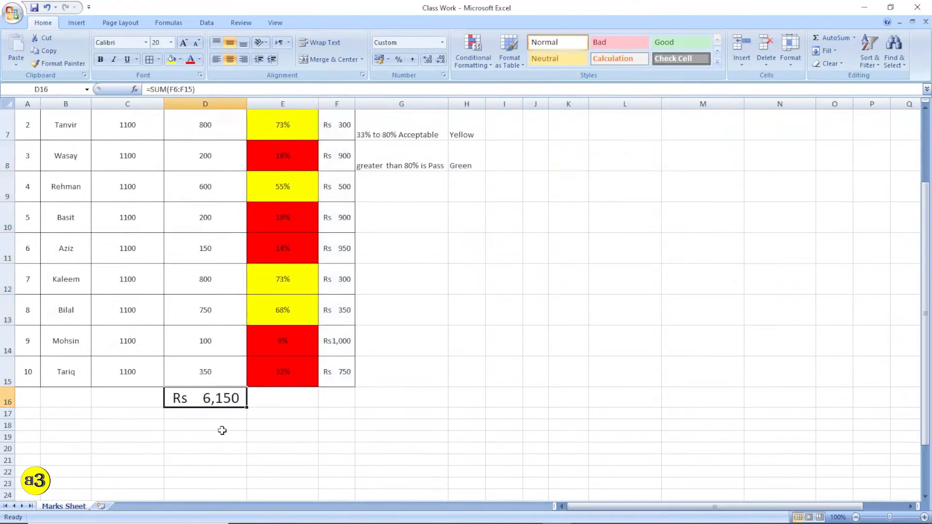
pyautogui.press('Delete')
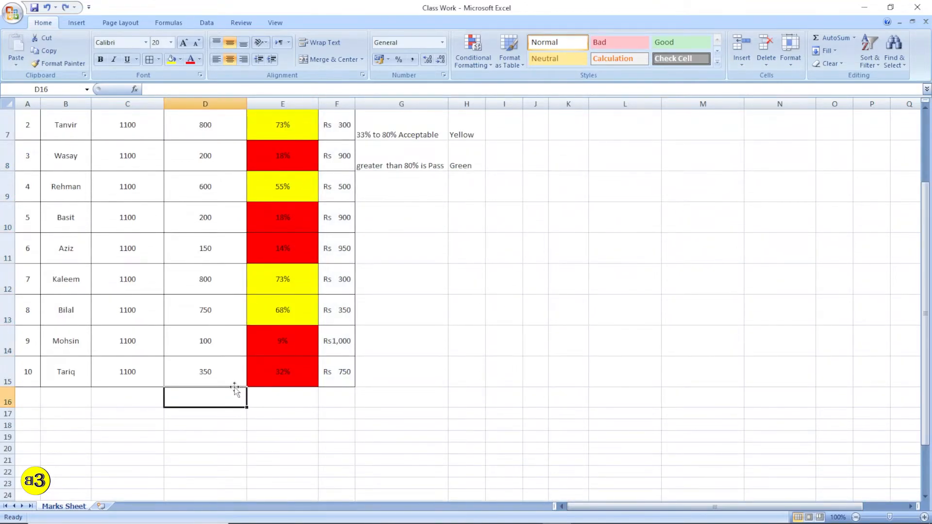
pyautogui.scroll(1, 496, 293)
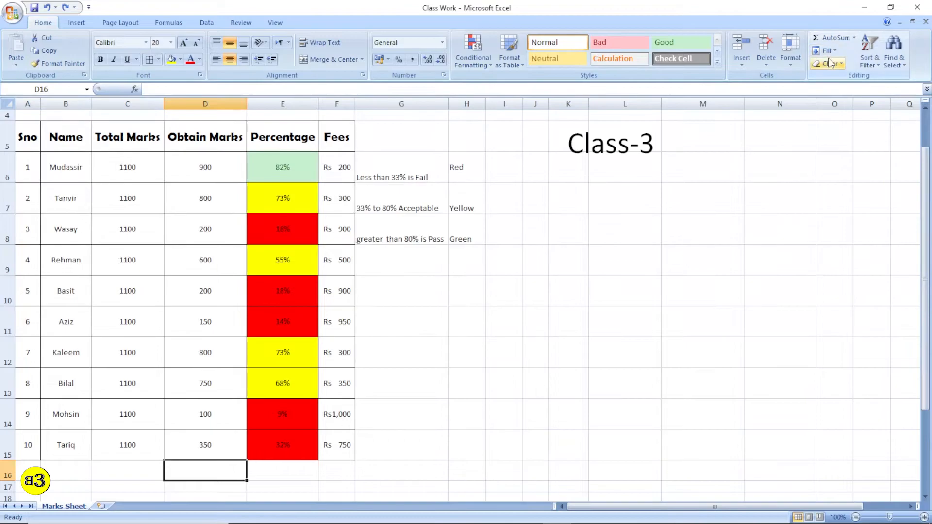
pyautogui.scroll(1, 834, 53)
pyautogui.click(294, 178)
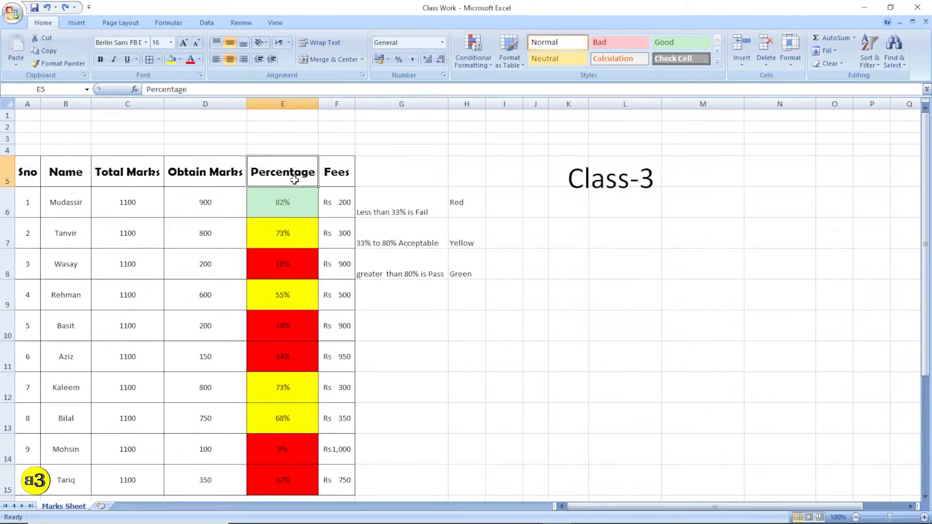
pyautogui.click(828, 50)
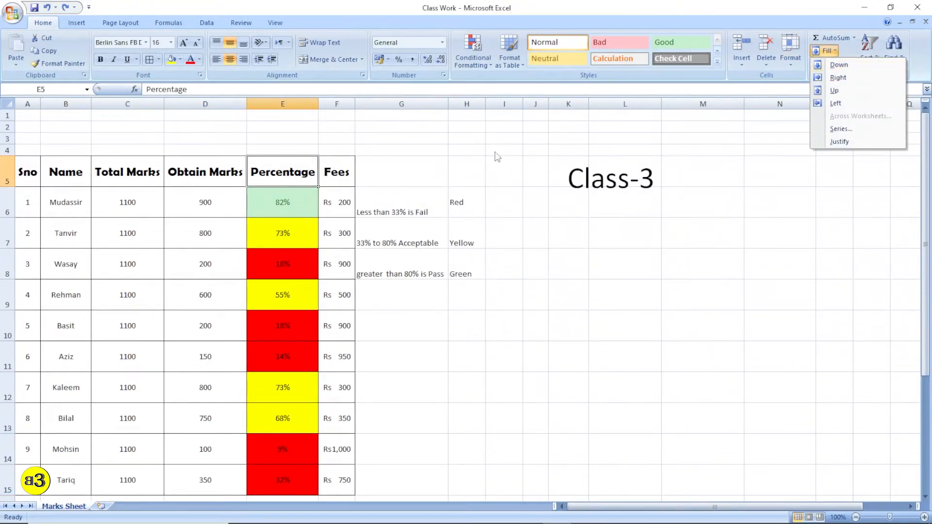
pyautogui.click(316, 170)
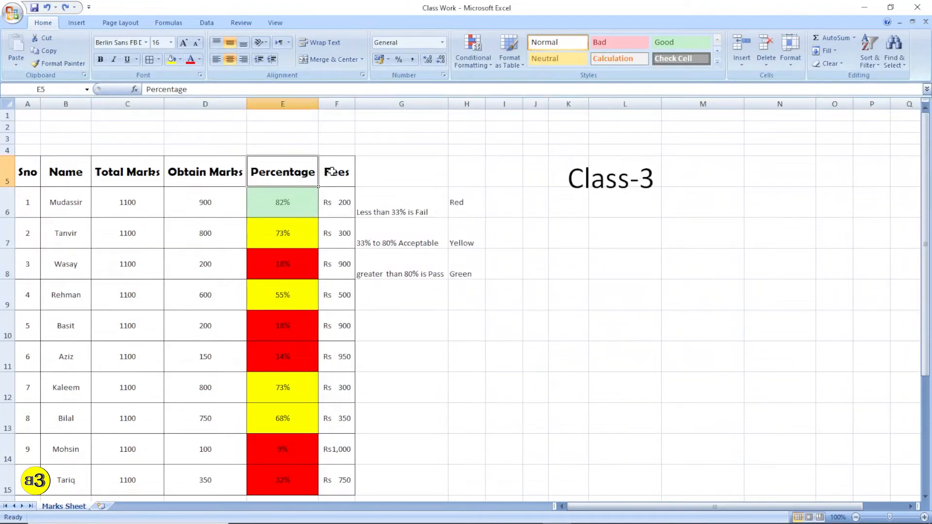
pyautogui.click(828, 51)
pyautogui.click(840, 103)
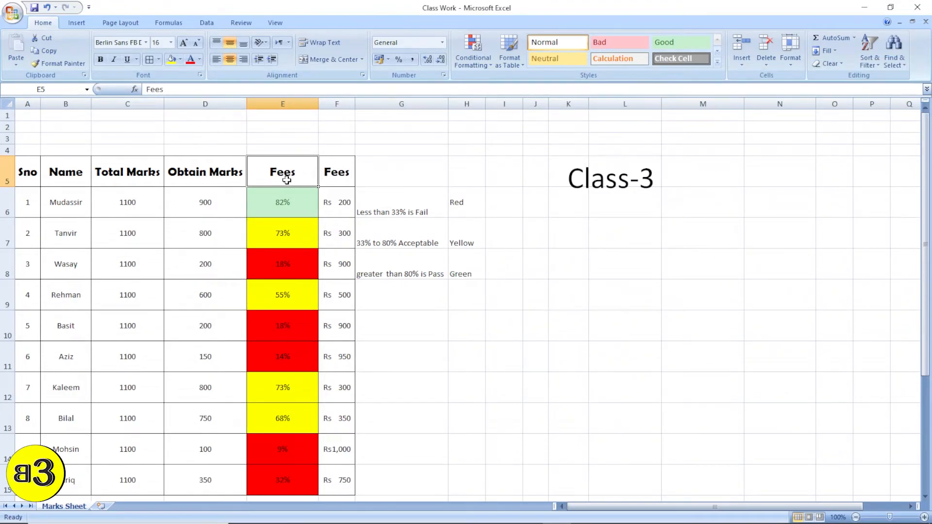
pyautogui.hotkey('ctrl', 'z')
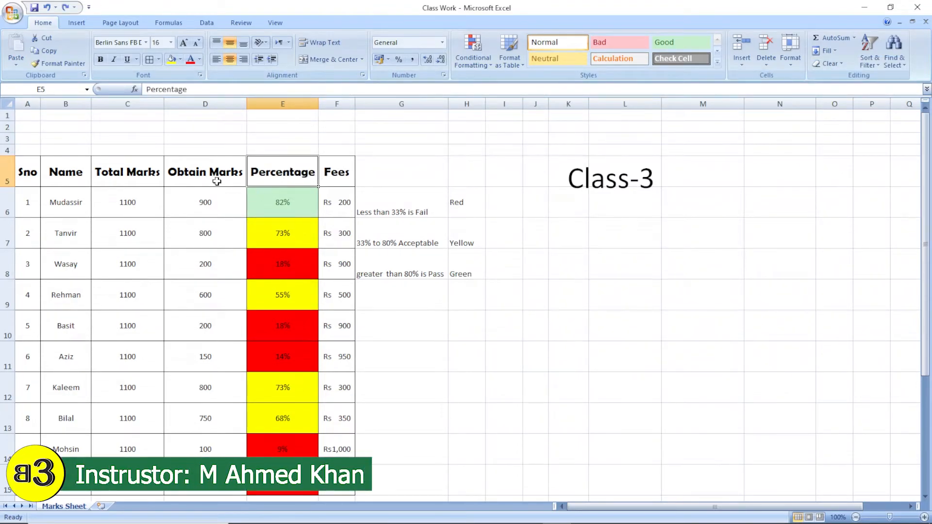
pyautogui.click(826, 50)
pyautogui.click(837, 78)
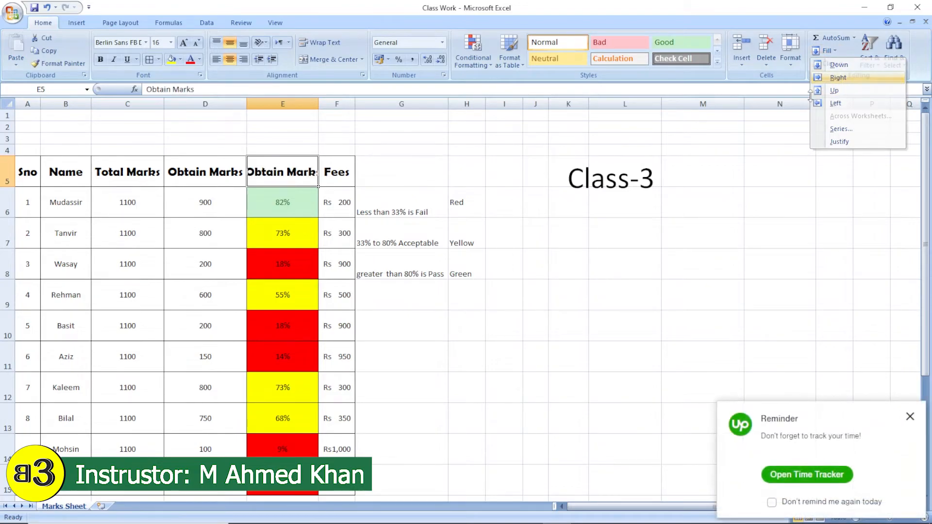
pyautogui.hotkey('ctrl', 'z')
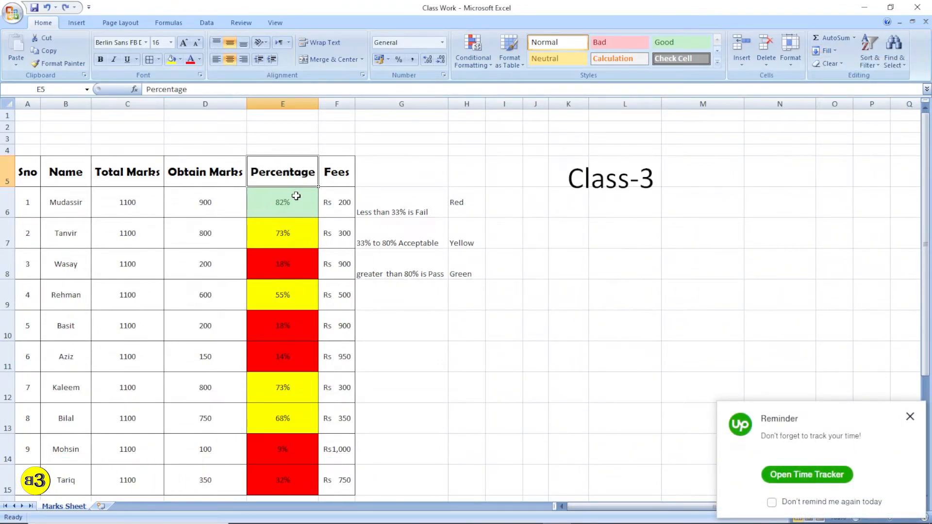
pyautogui.click(834, 50)
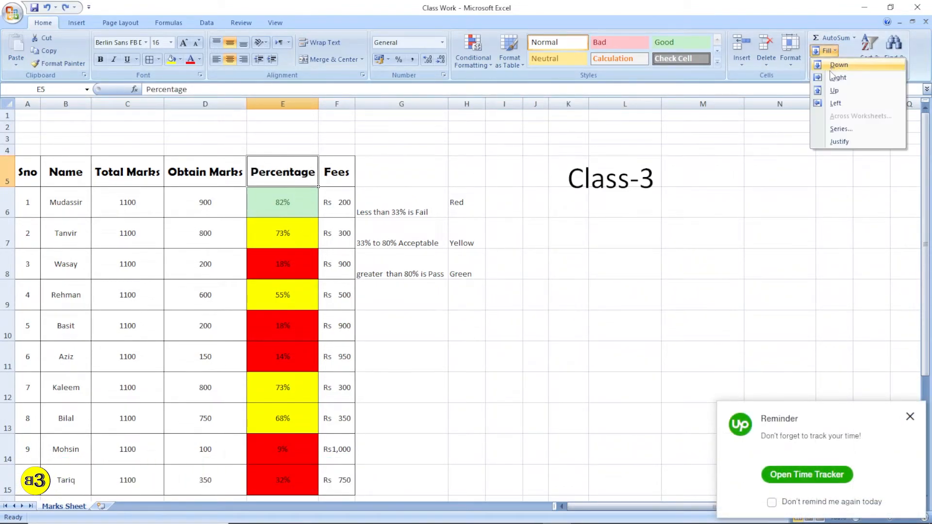
pyautogui.click(791, 116)
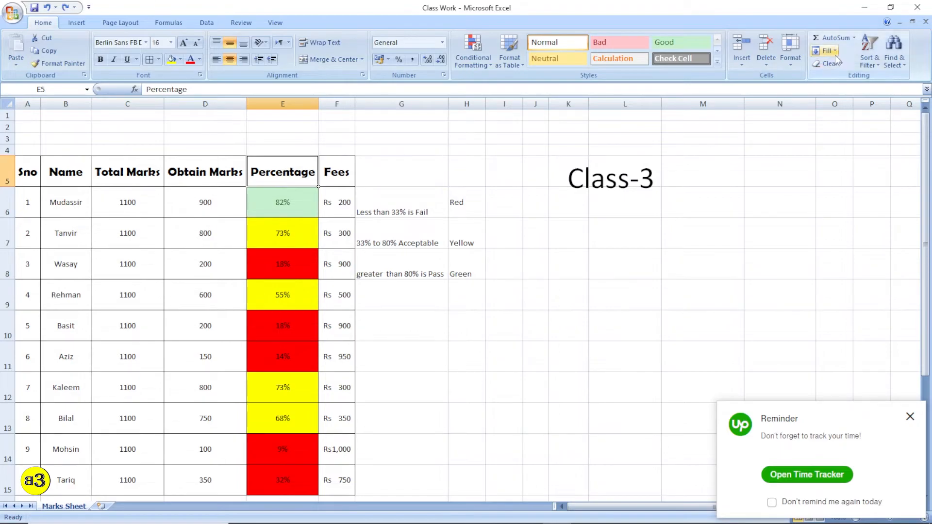
# Step: Clear All on the Percentage header E5, then undo to restore it
pyautogui.click(371, 318)
pyautogui.click(275, 190)
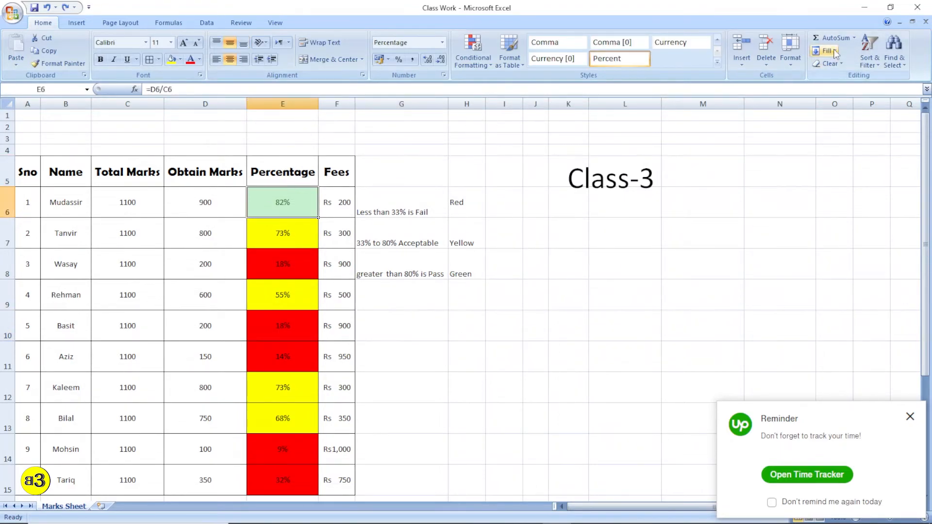
pyautogui.click(828, 63)
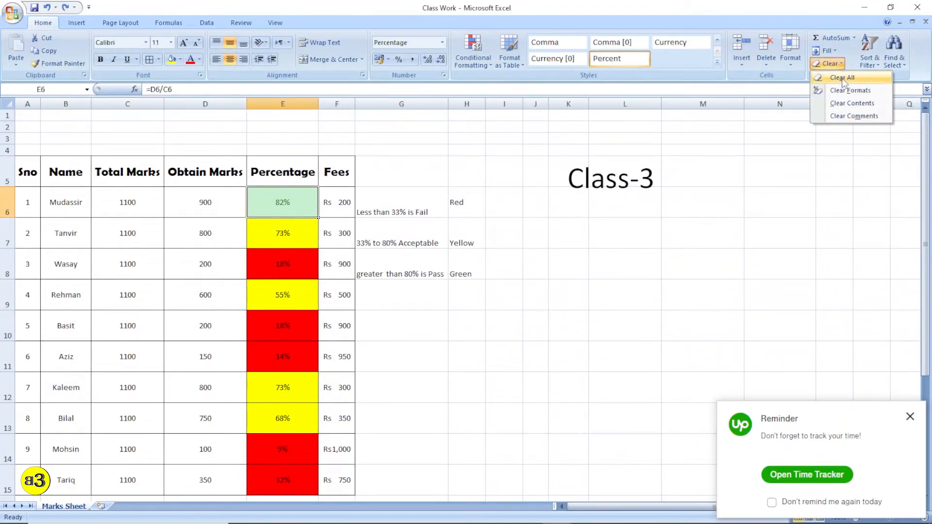
pyautogui.click(286, 179)
pyautogui.click(285, 179)
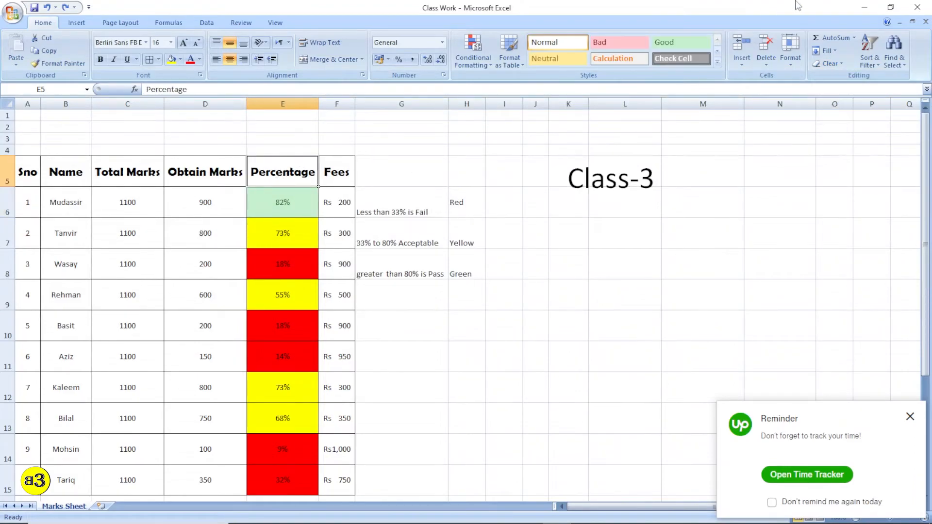
pyautogui.click(841, 65)
pyautogui.click(843, 77)
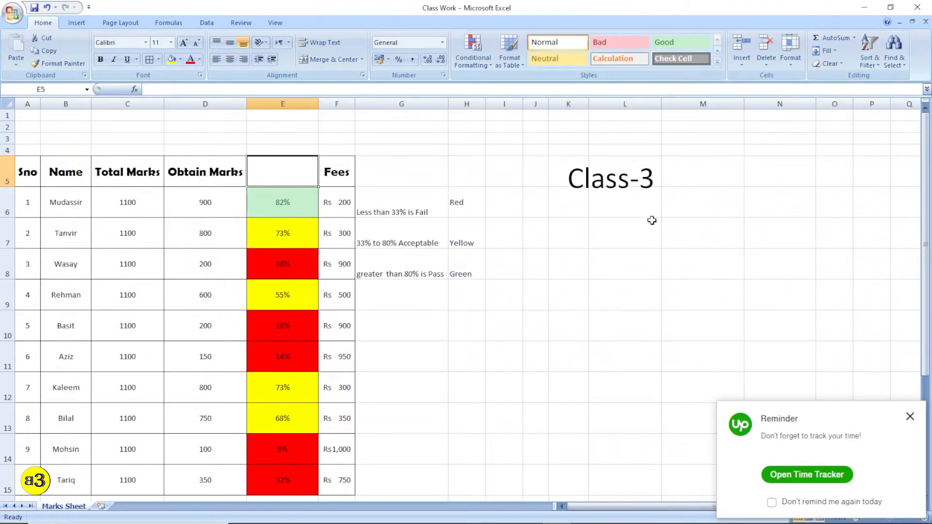
pyautogui.click(641, 238)
pyautogui.click(287, 182)
pyautogui.hotkey('ctrl', 'z')
# Step: Try Clear Formats and then Clear Contents on E5, undoing each
pyautogui.click(829, 64)
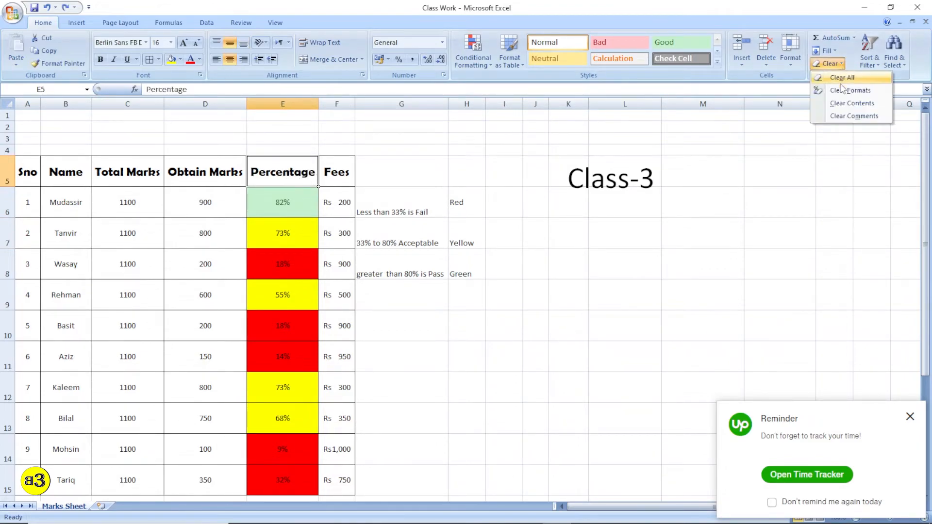
pyautogui.click(850, 92)
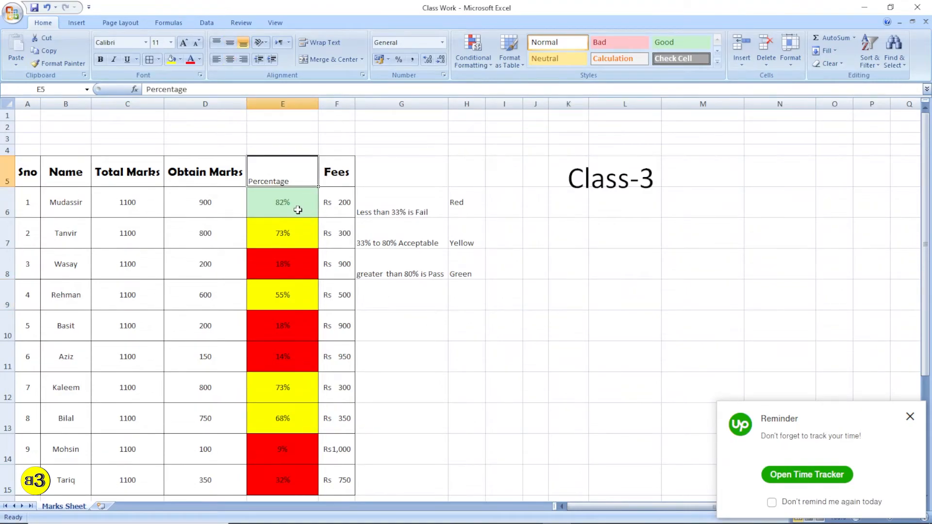
pyautogui.hotkey('ctrl', 'z')
pyautogui.click(828, 63)
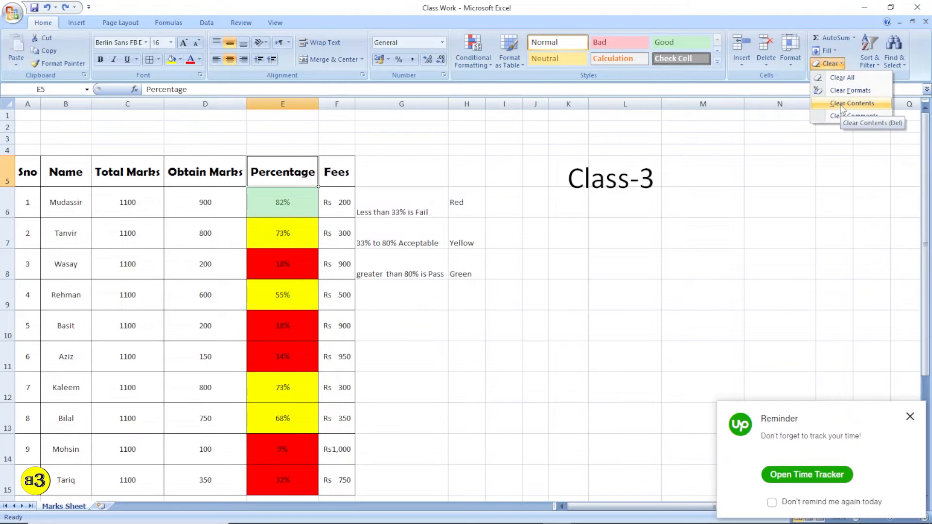
pyautogui.click(840, 106)
pyautogui.click(559, 264)
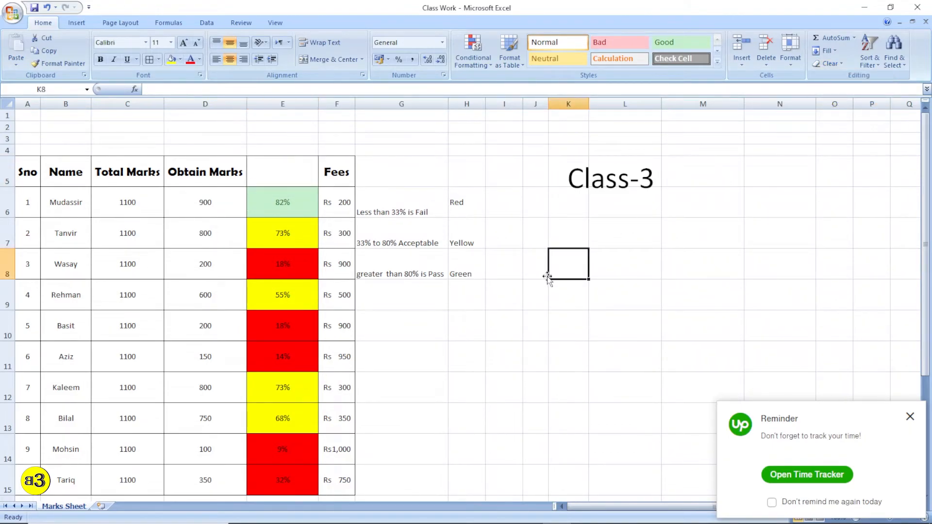
pyautogui.click(283, 180)
pyautogui.hotkey('ctrl', 'z')
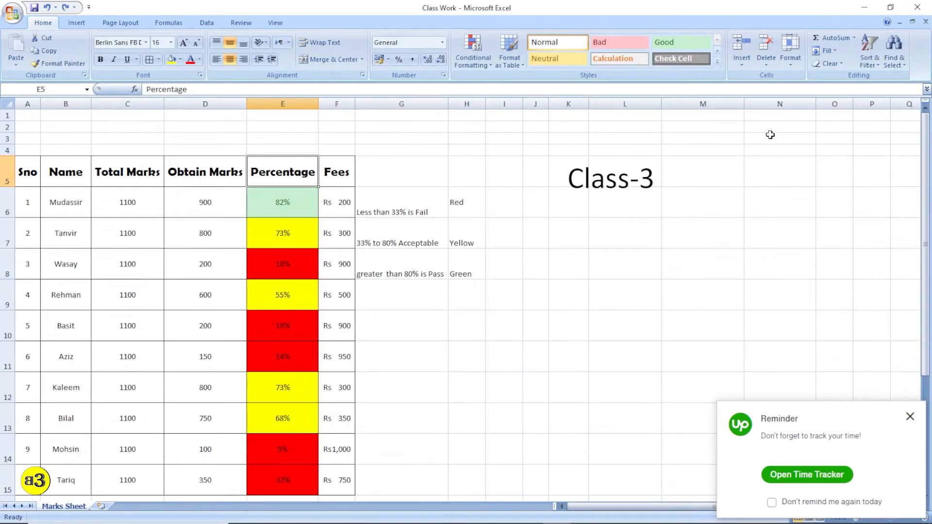
# Step: Dismiss the time-tracker reminder and select header cells A5:E5
pyautogui.click(720, 278)
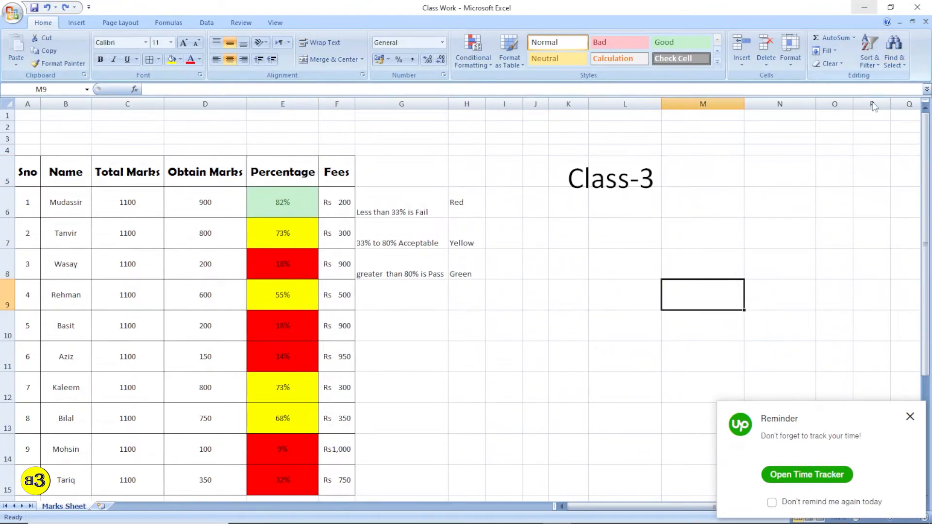
pyautogui.click(910, 418)
pyautogui.click(699, 383)
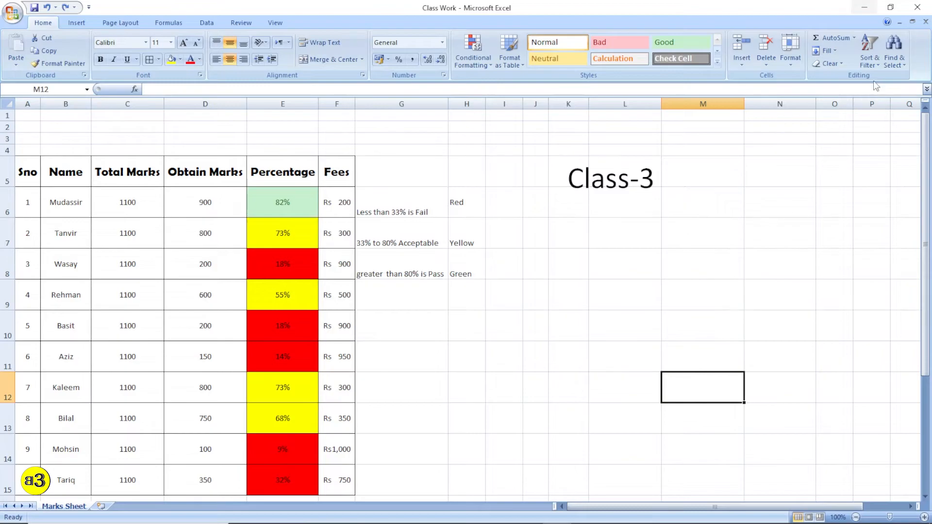
pyautogui.click(504, 264)
pyautogui.moveTo(26, 171); pyautogui.dragTo(273, 169)
pyautogui.click(374, 175)
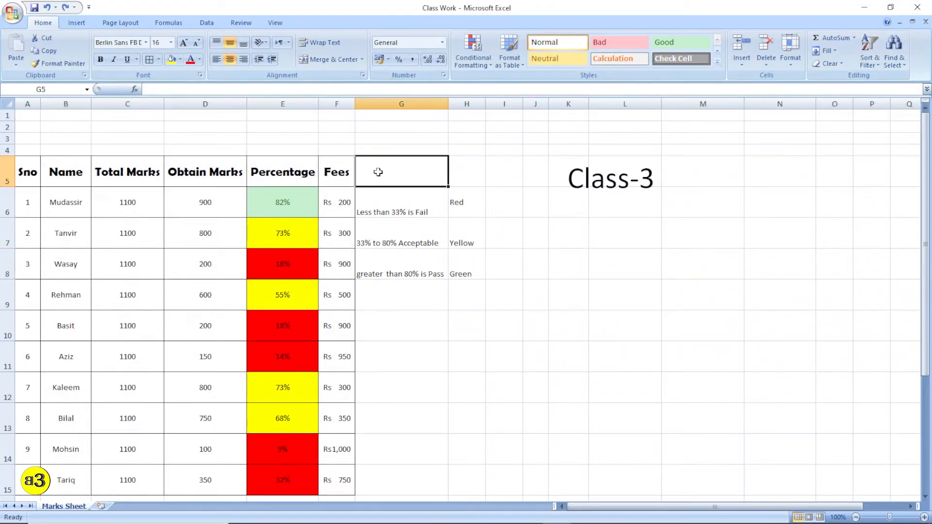
# Step: Select the header row and turn on Filter for the Sno-to-Fees headers
pyautogui.click(879, 65)
pyautogui.click(797, 197)
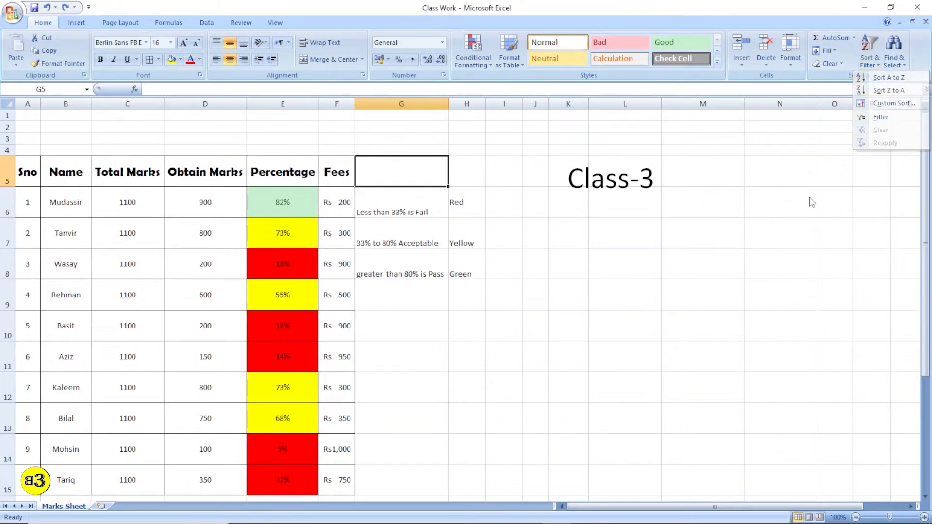
pyautogui.click(50, 232)
pyautogui.moveTo(29, 173); pyautogui.dragTo(344, 171)
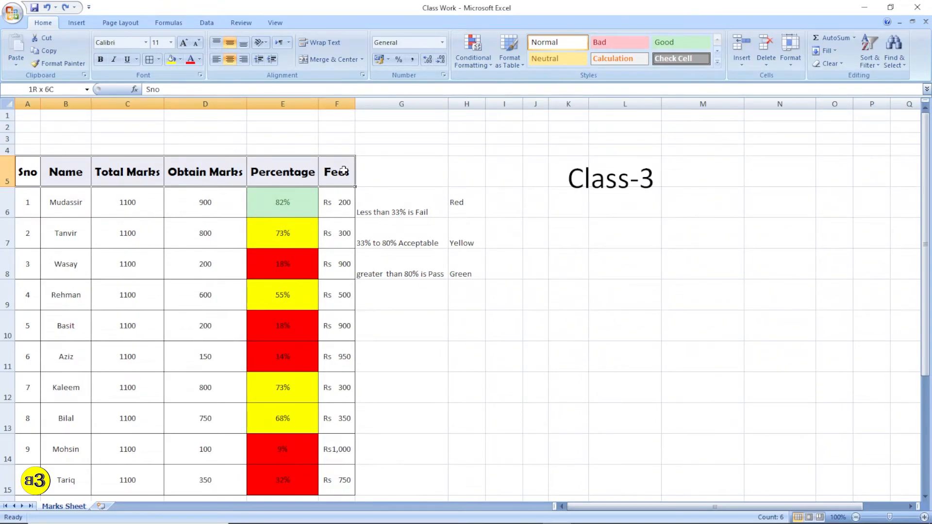
pyautogui.click(229, 190)
pyautogui.click(24, 167)
pyautogui.moveTo(24, 167); pyautogui.dragTo(337, 169)
pyautogui.moveTo(30, 177); pyautogui.dragTo(335, 174)
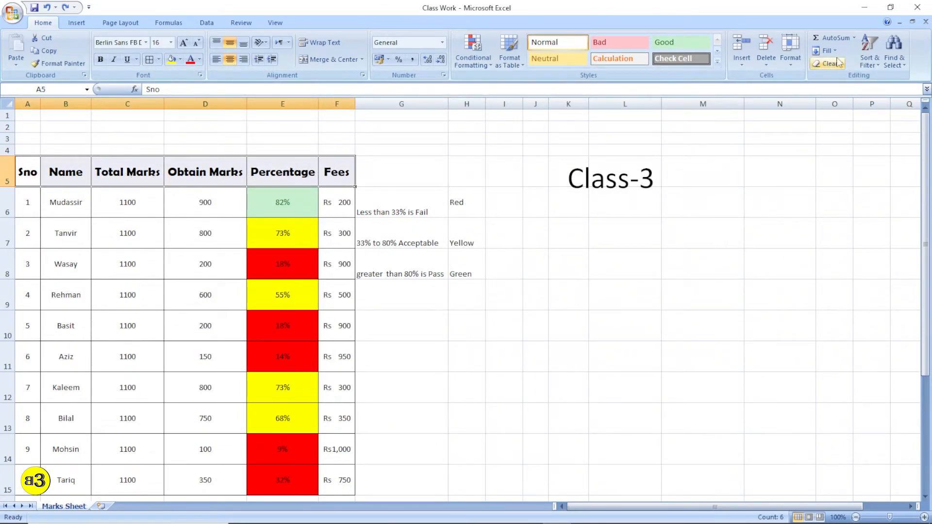
pyautogui.click(876, 62)
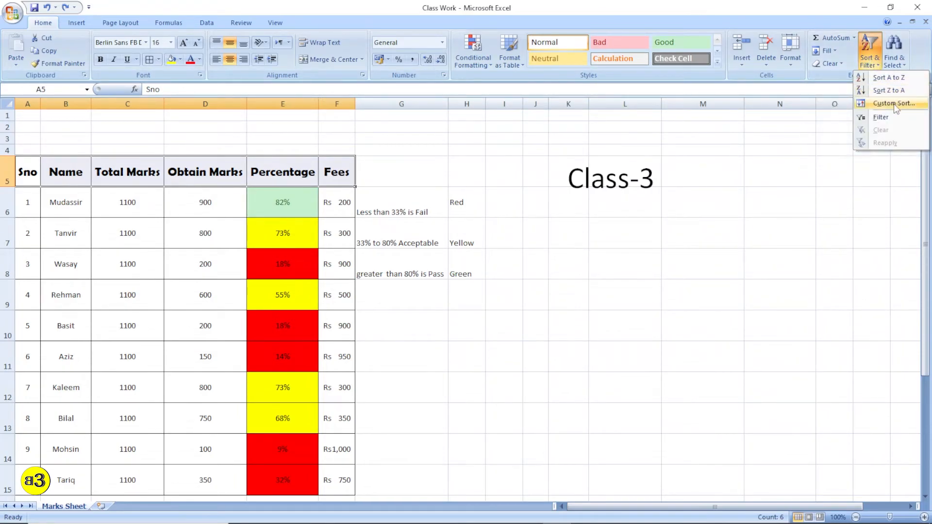
pyautogui.click(877, 118)
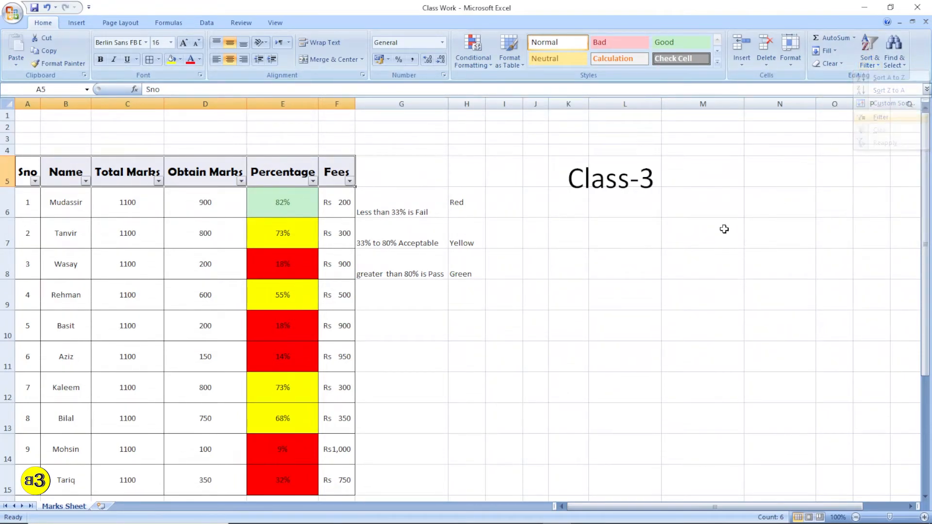
pyautogui.click(648, 371)
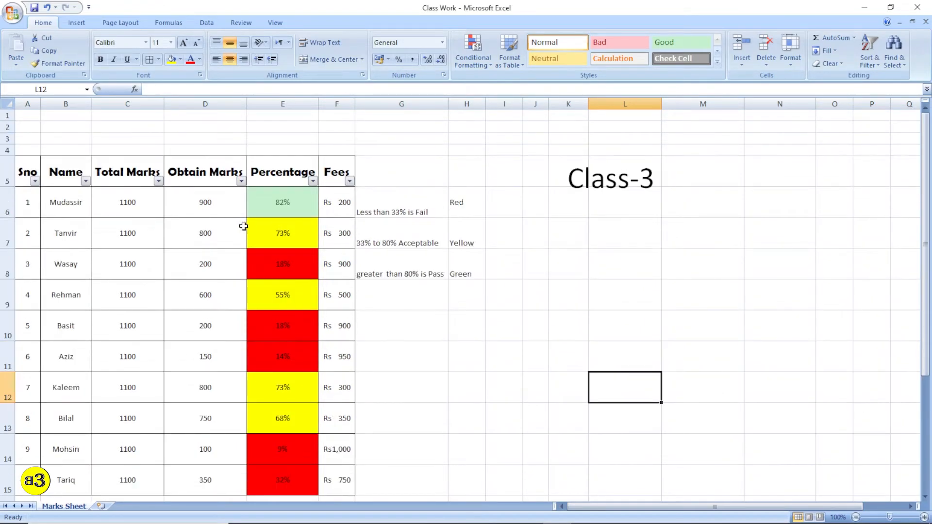
# Step: Review the Obtain Marks values 900, 800 and 600 before sorting
pyautogui.scroll(-1, 245, 226)
pyautogui.scroll(-1, 245, 232)
pyautogui.scroll(1, 247, 233)
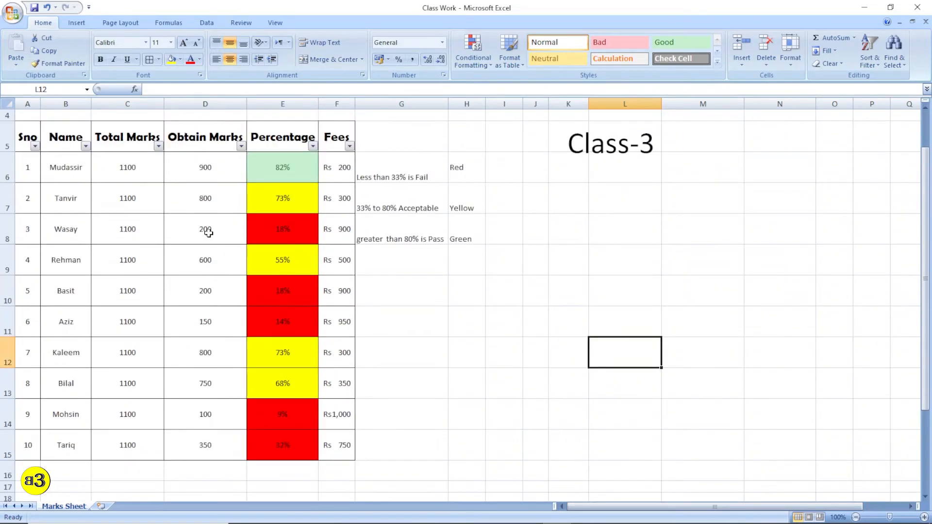
pyautogui.moveTo(205, 167); pyautogui.dragTo(197, 265)
pyautogui.click(222, 173)
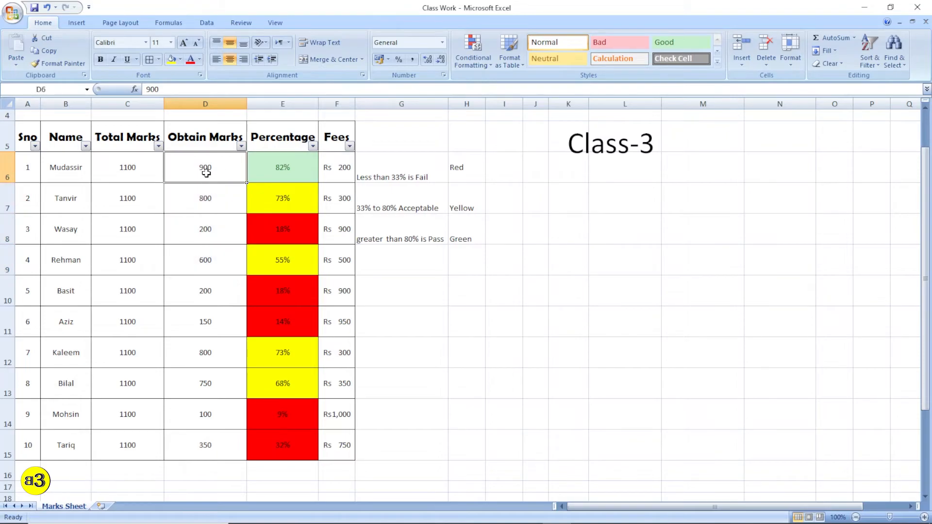
pyautogui.click(207, 199)
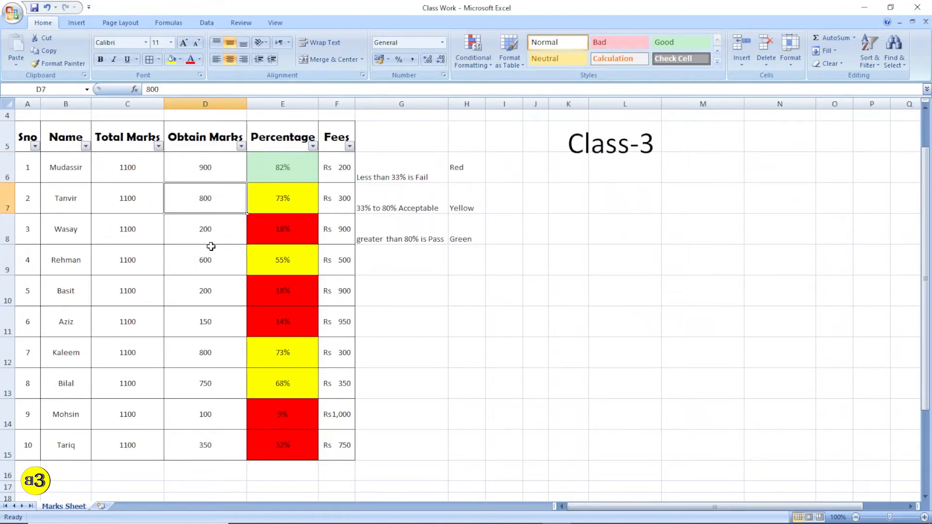
pyautogui.click(211, 248)
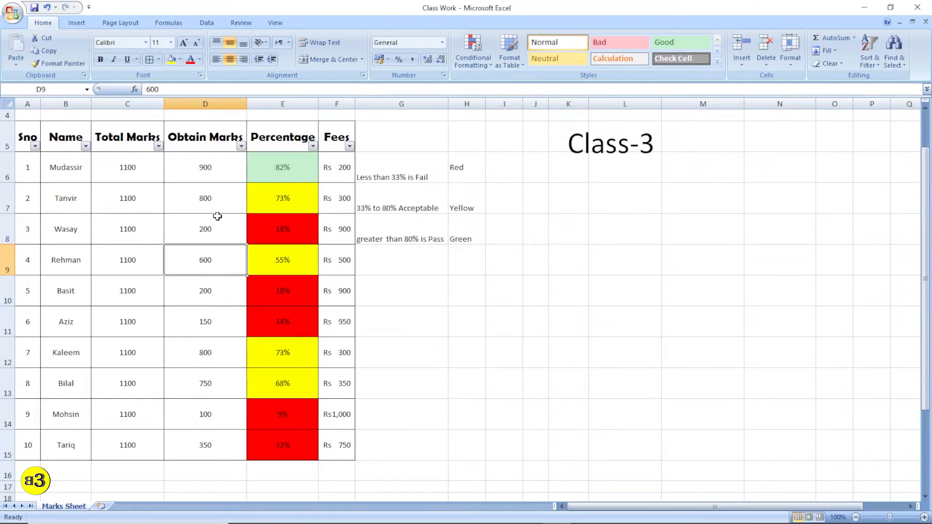
# Step: Sort the table by Obtain Marks largest to smallest and step through the sorted values
pyautogui.click(242, 146)
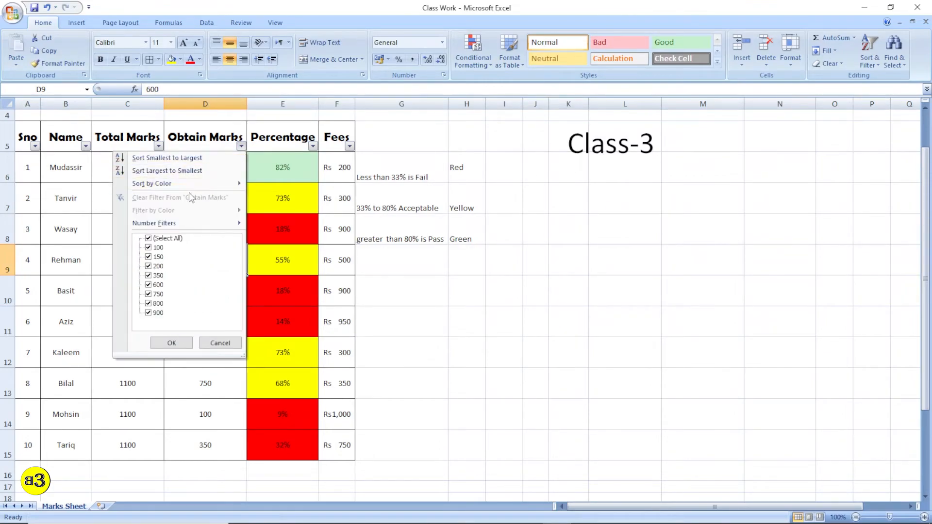
pyautogui.click(174, 170)
pyautogui.moveTo(221, 173); pyautogui.dragTo(211, 444)
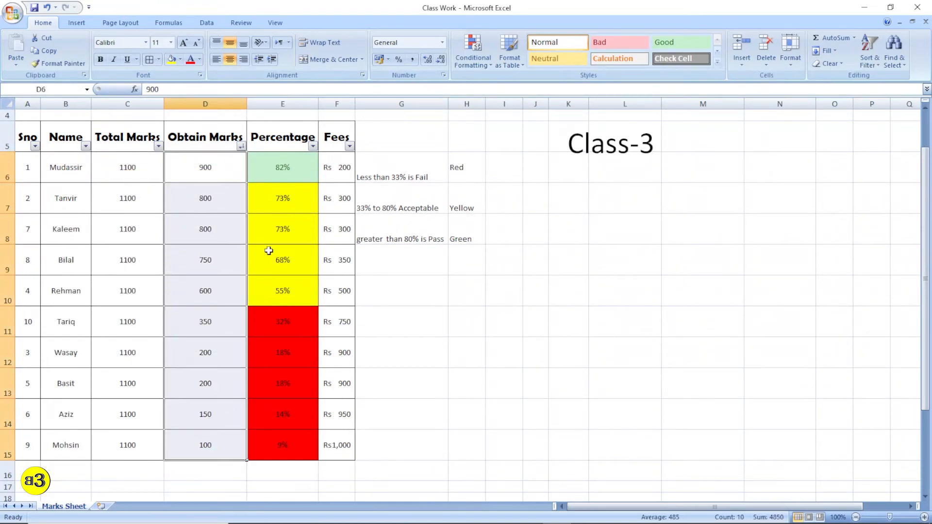
pyautogui.click(208, 177)
pyautogui.click(204, 200)
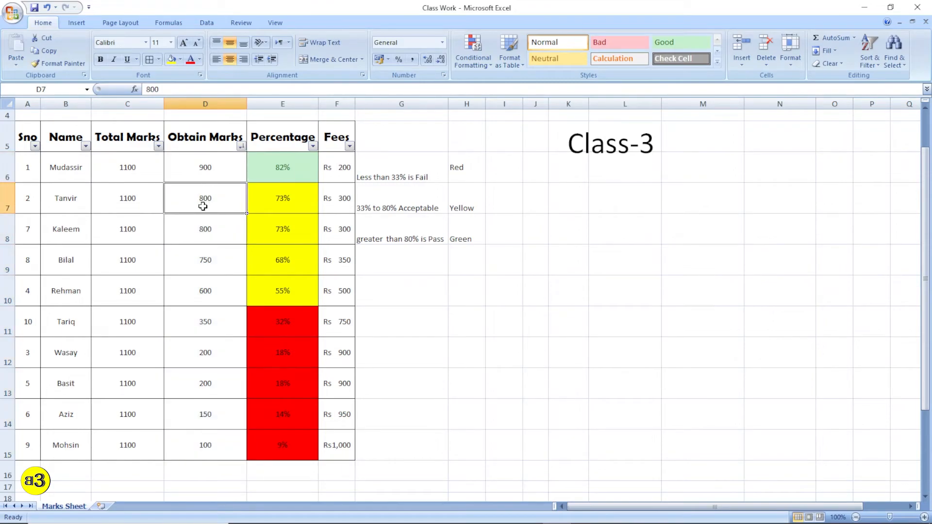
pyautogui.click(205, 234)
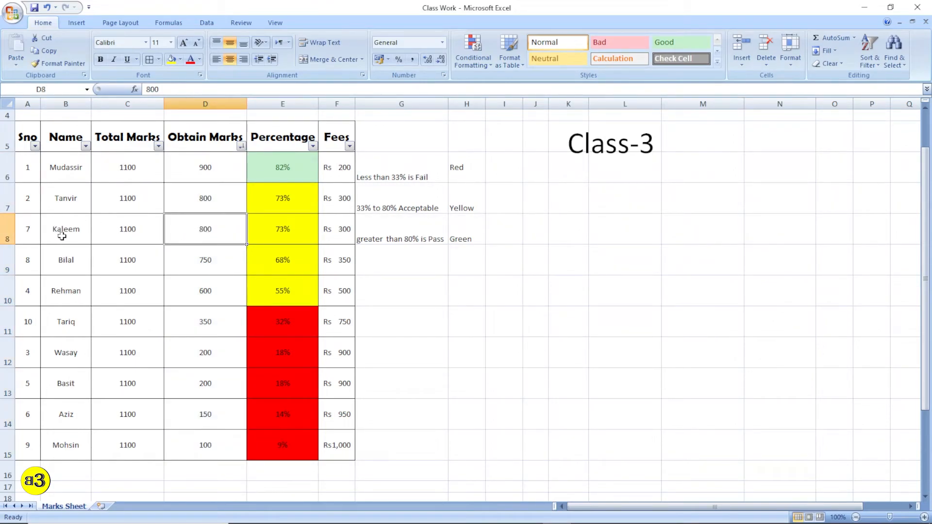
pyautogui.click(209, 264)
pyautogui.click(210, 297)
pyautogui.click(212, 322)
pyautogui.click(214, 353)
# Step: Re-sort the table by Obtain Marks smallest to largest, putting 100 on top
pyautogui.moveTo(219, 169); pyautogui.dragTo(206, 443)
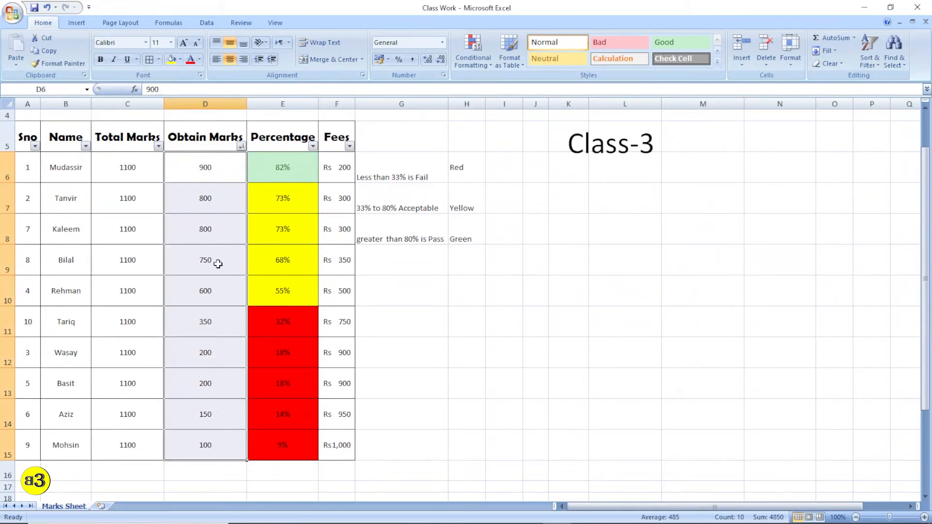
pyautogui.click(241, 147)
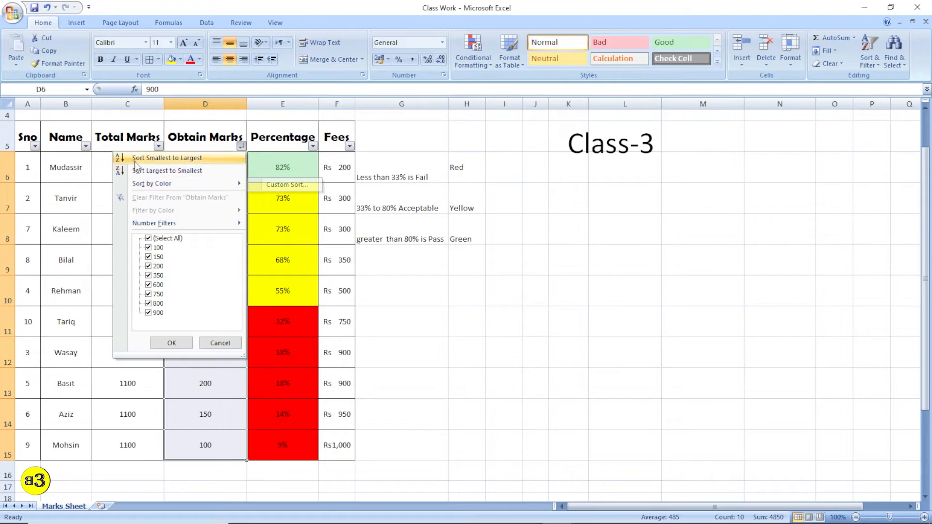
pyautogui.click(194, 159)
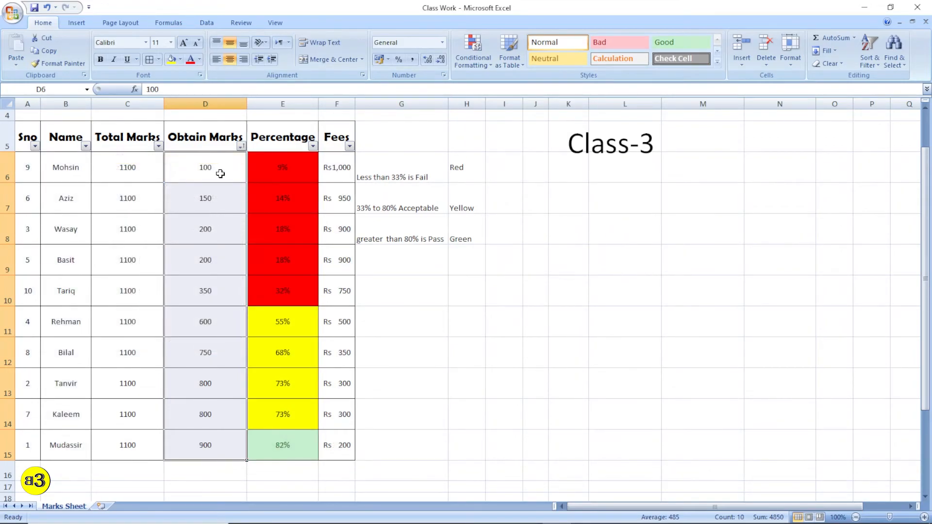
pyautogui.moveTo(71, 173); pyautogui.dragTo(183, 167)
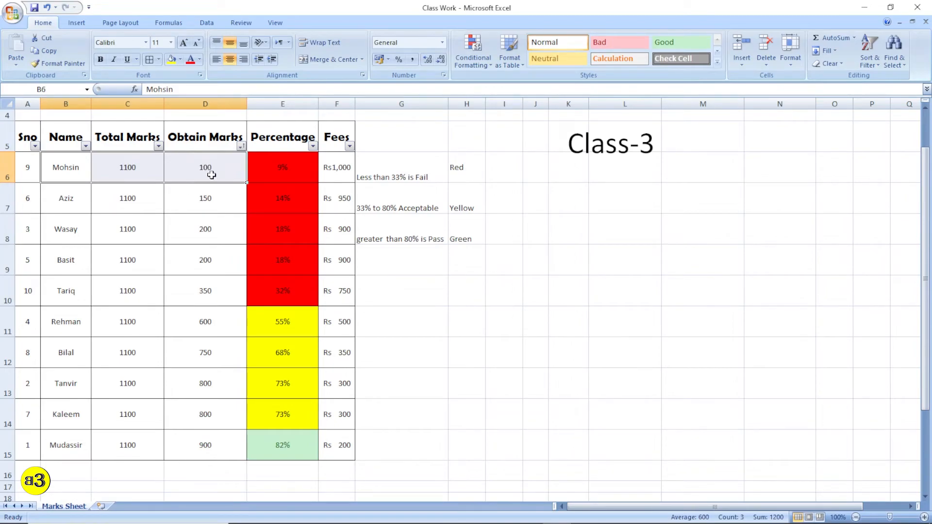
pyautogui.click(199, 169)
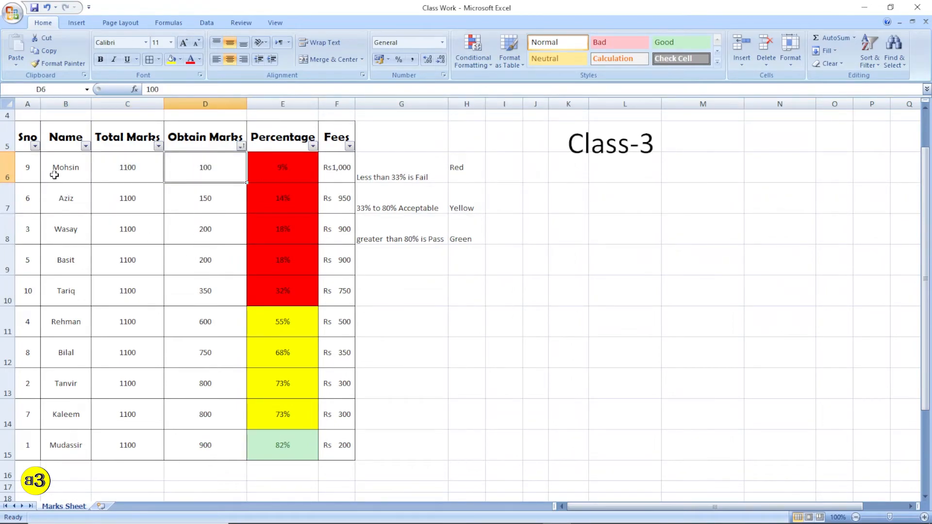
# Step: Inspect the first row and its Fees formula, then dismiss the Obtain Marks filter unchanged
pyautogui.moveTo(55, 175); pyautogui.dragTo(326, 176)
pyautogui.moveTo(68, 165); pyautogui.dragTo(326, 171)
pyautogui.click(290, 180)
pyautogui.click(326, 176)
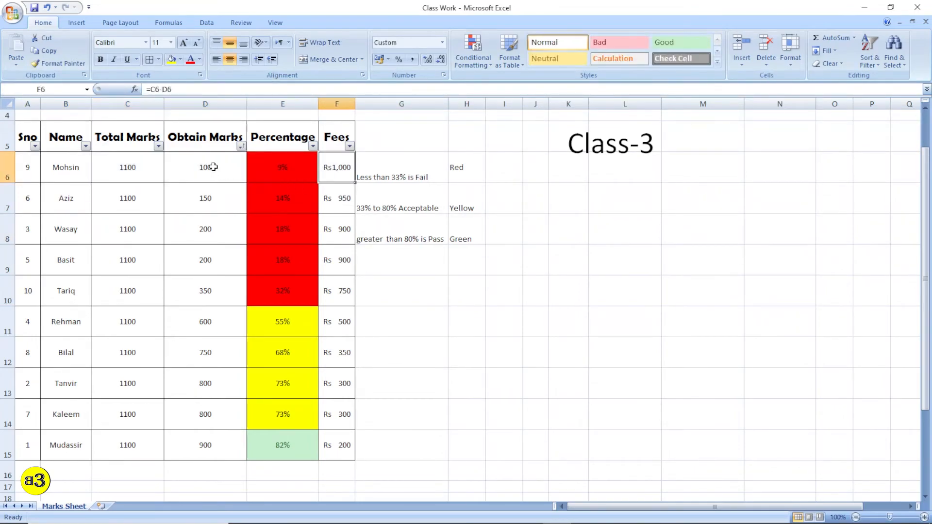
pyautogui.click(215, 167)
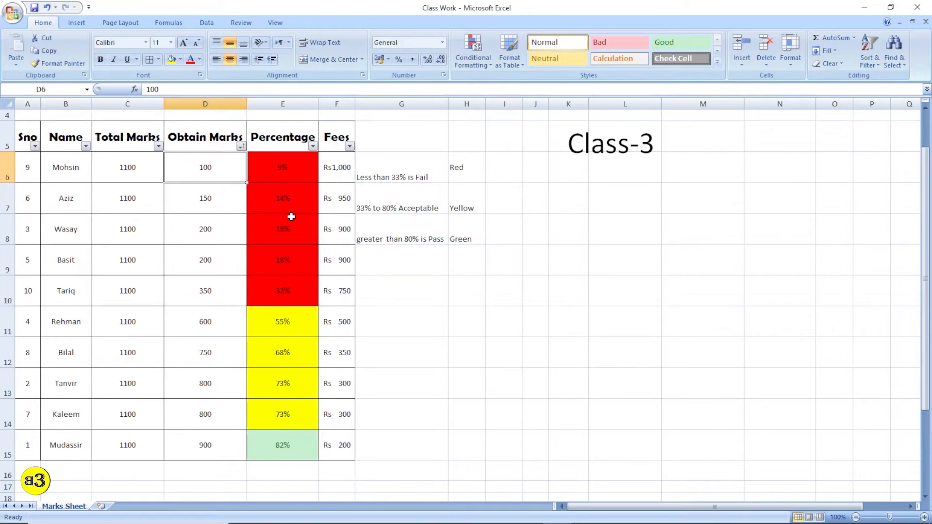
pyautogui.click(240, 146)
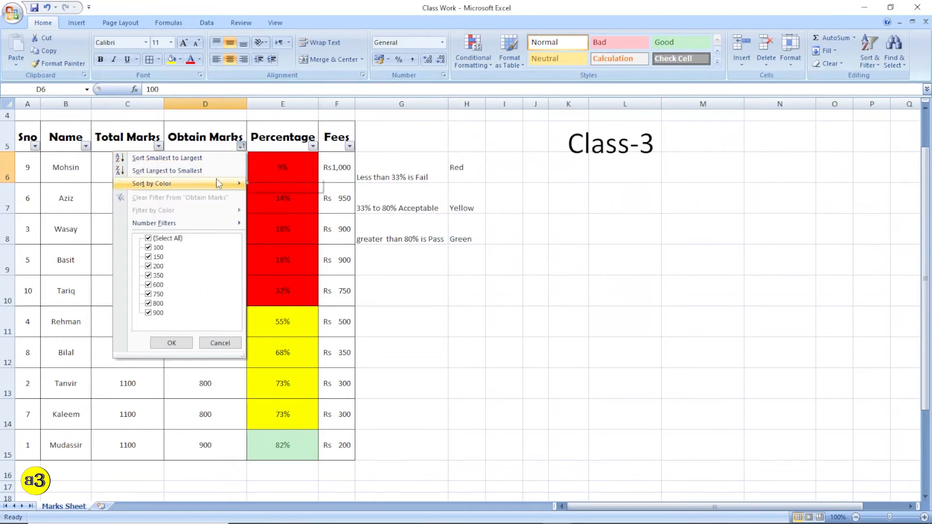
pyautogui.click(235, 343)
# Step: Turn off Filter on the header row via Sort & Filter, keeping the Obtain Marks sort
pyautogui.moveTo(26, 132); pyautogui.dragTo(294, 125)
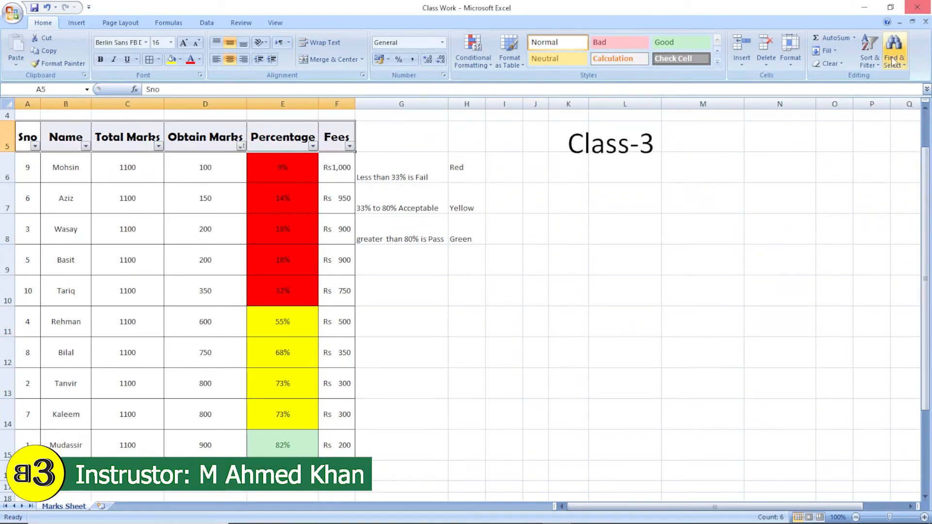
pyautogui.click(871, 61)
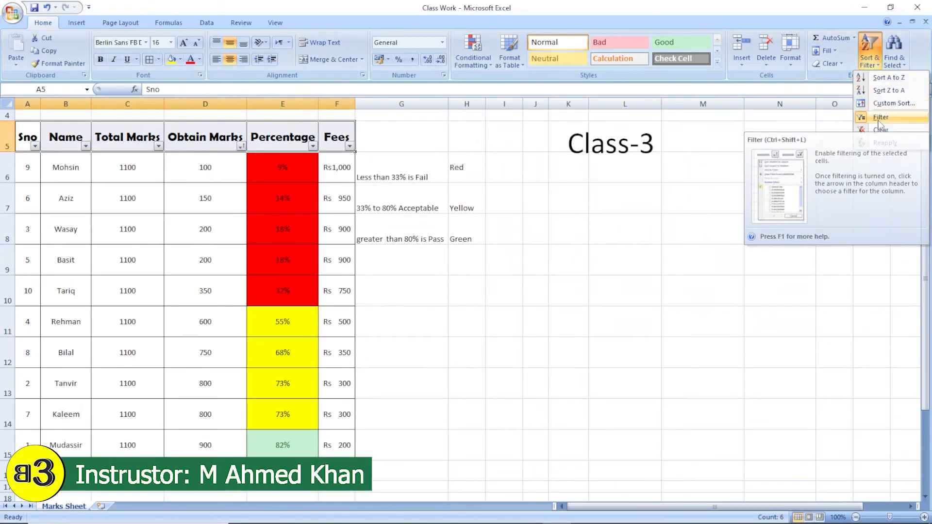
pyautogui.click(878, 129)
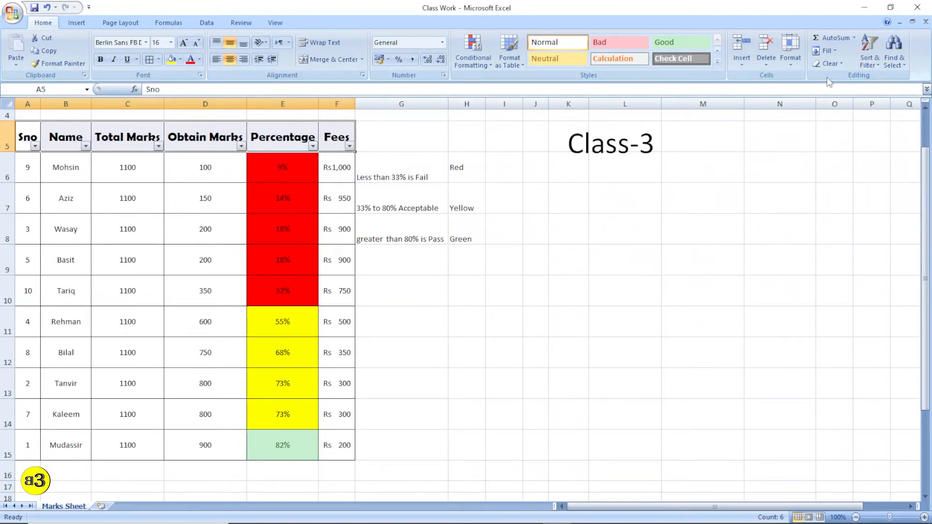
pyautogui.click(869, 57)
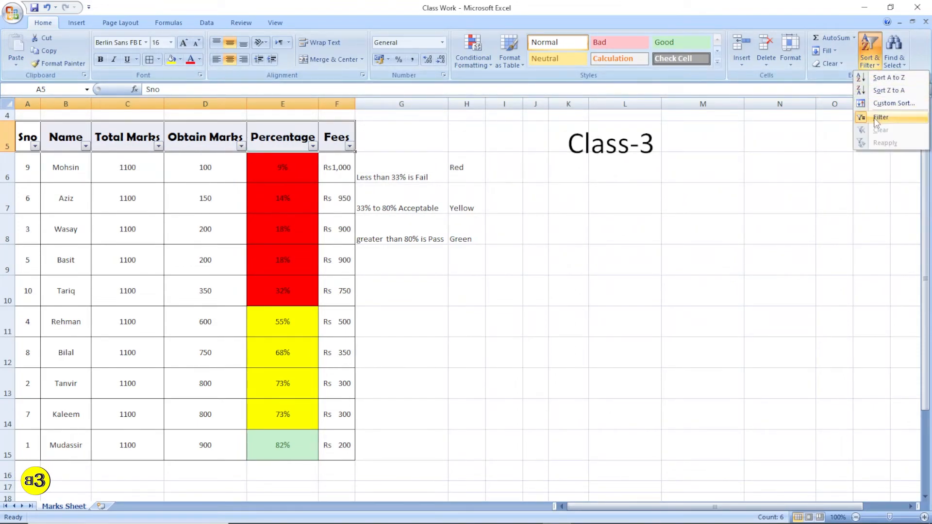
pyautogui.click(877, 118)
pyautogui.click(776, 165)
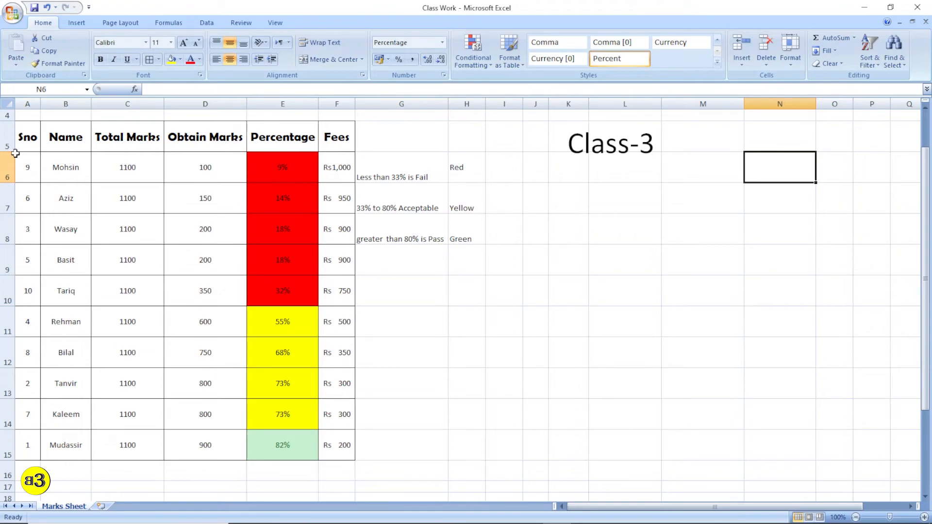
# Step: Inspect the Sno values and the header row from Sno to Fees
pyautogui.moveTo(19, 166); pyautogui.dragTo(23, 245)
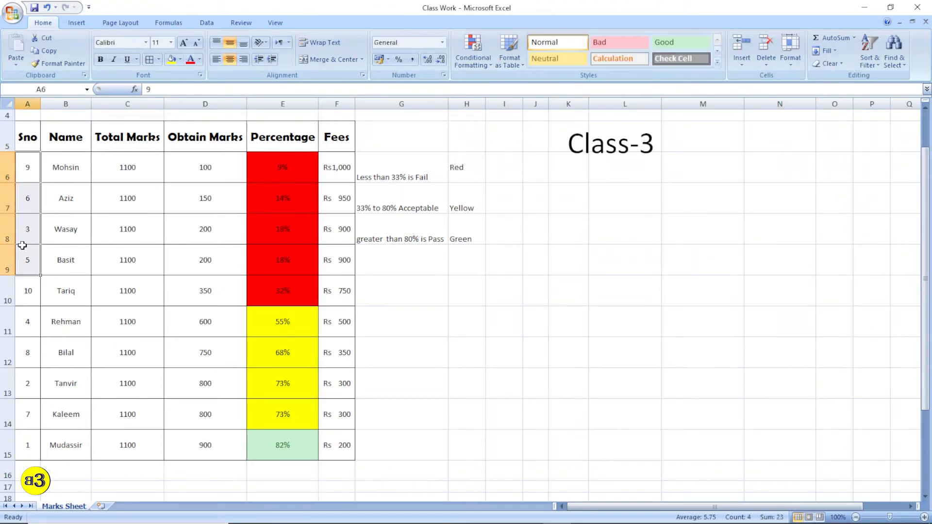
pyautogui.click(50, 141)
pyautogui.click(20, 140)
pyautogui.moveTo(55, 141); pyautogui.dragTo(340, 139)
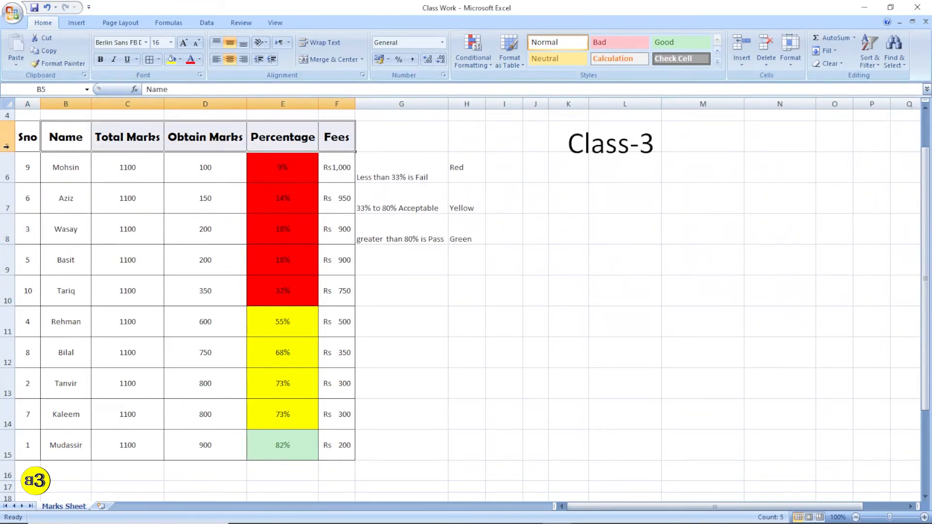
pyautogui.click(28, 145)
pyautogui.moveTo(27, 137); pyautogui.dragTo(315, 137)
# Step: Enter 1 and 2 in the first Sno cells and fill the series down to 10
pyautogui.click(26, 172)
pyautogui.write('1')
pyautogui.press('Return')
pyautogui.write('2')
pyautogui.press('Return')
pyautogui.moveTo(28, 168); pyautogui.dragTo(42, 454)
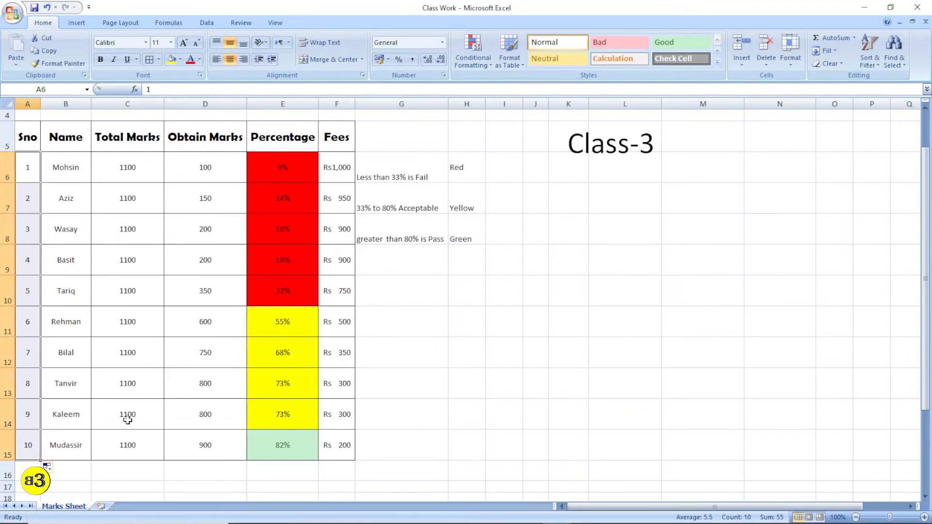
pyautogui.click(117, 418)
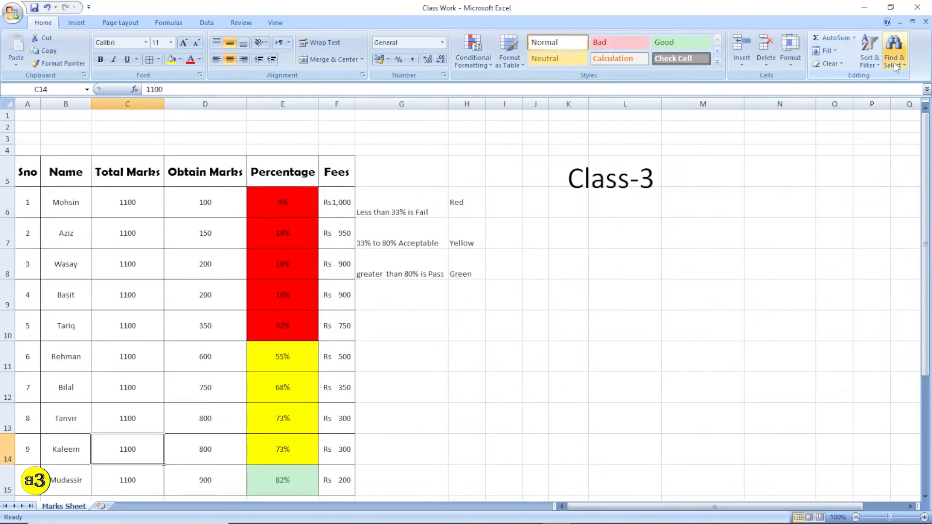
# Step: Open Find from Find & Select and move the dialog off the lower table rows
pyautogui.scroll(-1, 250, 303)
pyautogui.scroll(2, 250, 304)
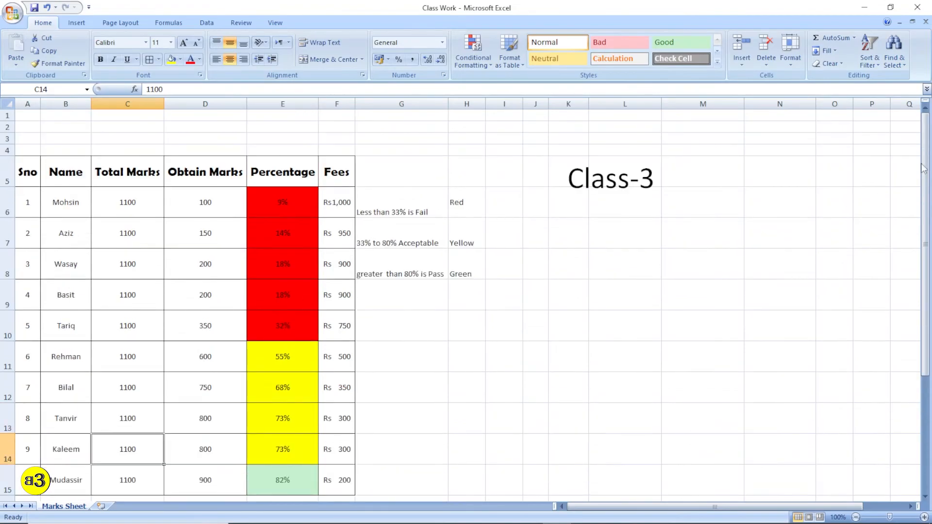
pyautogui.click(895, 49)
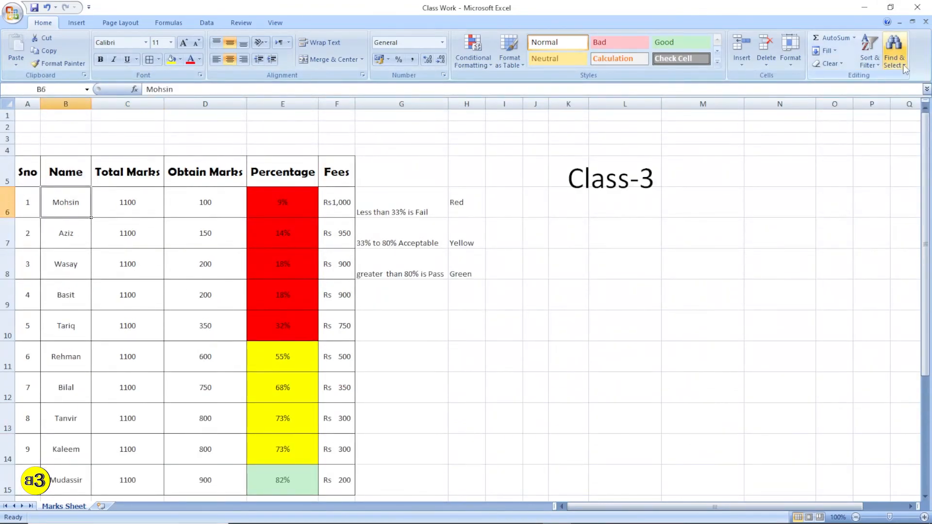
pyautogui.click(903, 64)
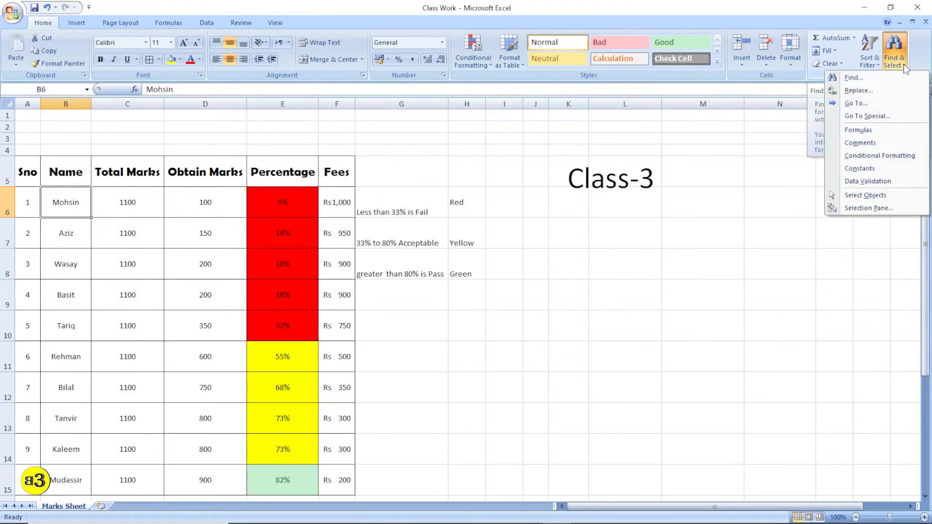
pyautogui.click(864, 79)
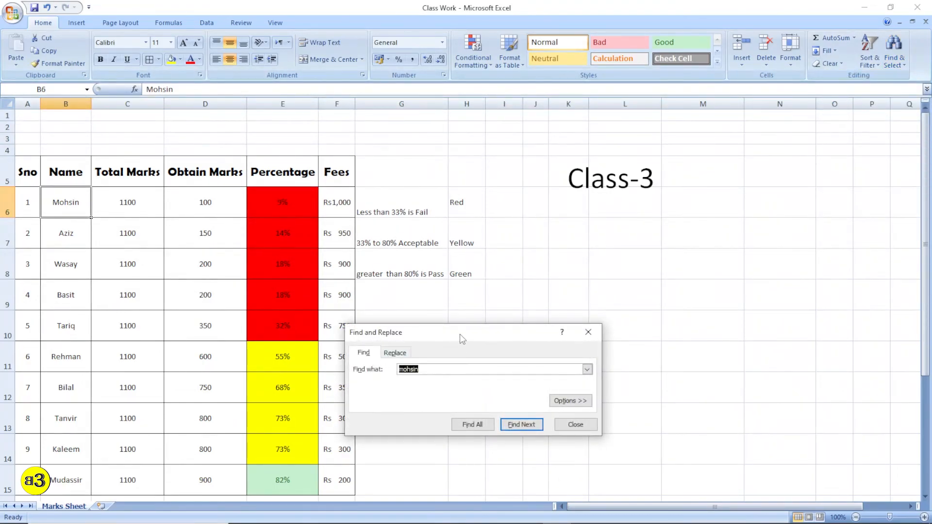
pyautogui.moveTo(460, 334); pyautogui.dragTo(470, 197)
# Step: Replace the old search term mohsin with Aziz and list all matches with Find All
pyautogui.doubleClick(449, 232)
pyautogui.click(449, 233)
pyautogui.doubleClick(448, 233)
pyautogui.write('Aziz')
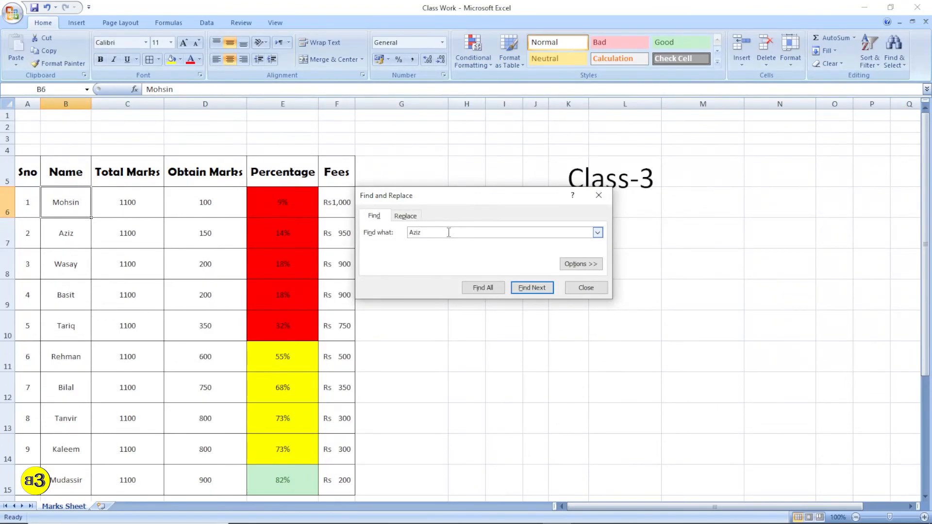
pyautogui.click(489, 288)
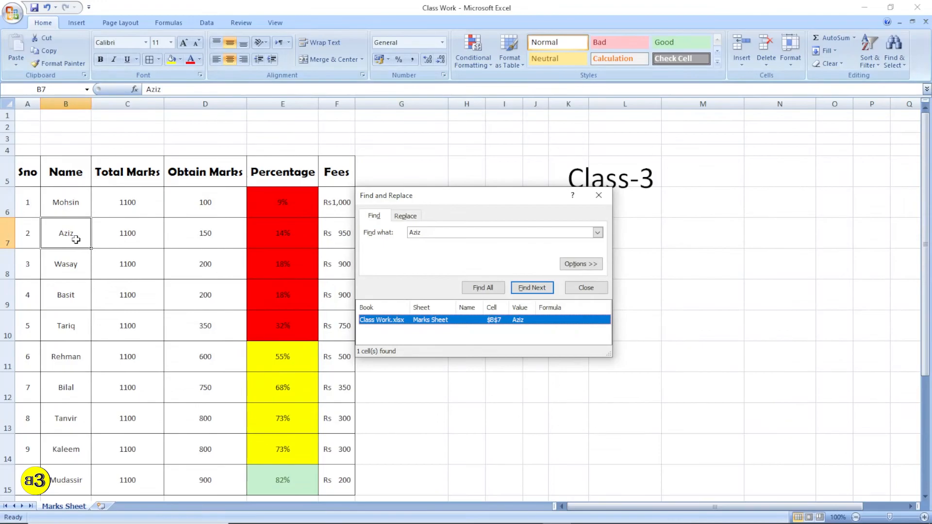
pyautogui.scroll(-3, 80, 246)
pyautogui.scroll(3, 87, 245)
pyautogui.scroll(-2, 146, 243)
pyautogui.scroll(1, 150, 235)
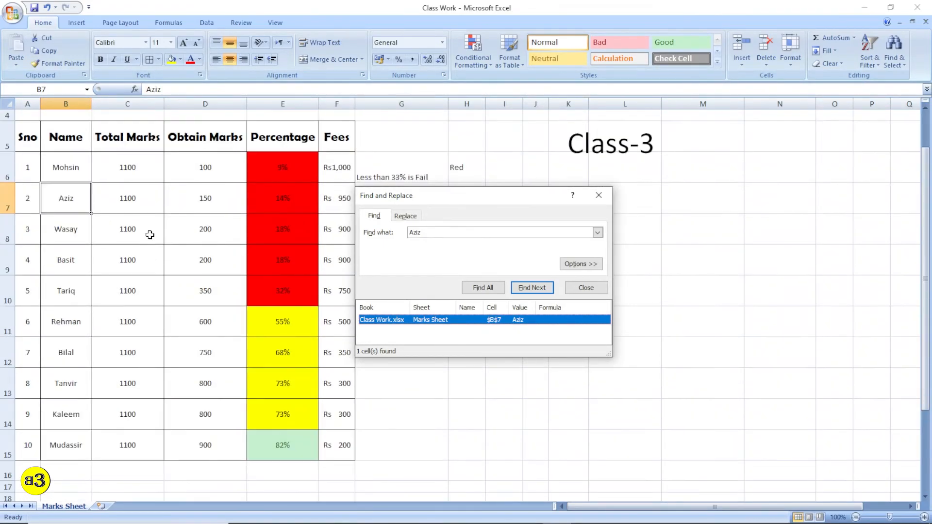
pyautogui.scroll(1, 63, 229)
pyautogui.scroll(-1, 70, 234)
# Step: Search for 'basit' with Find All, locating cell B9
pyautogui.moveTo(366, 232); pyautogui.dragTo(368, 233)
pyautogui.write('bas')
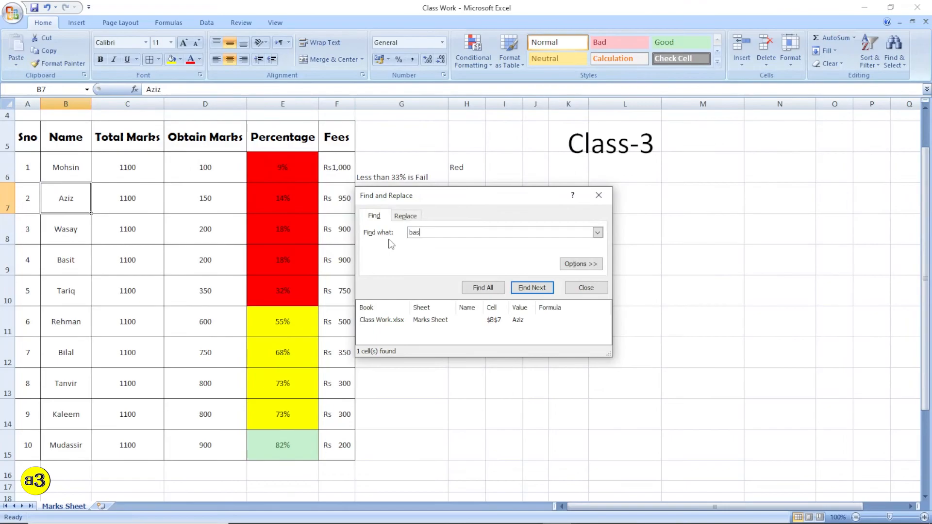
pyautogui.write('it')
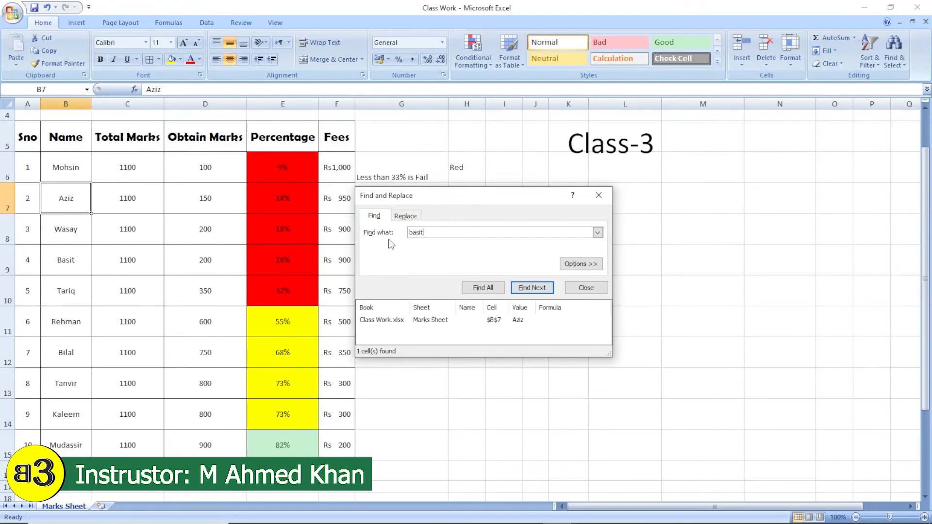
pyautogui.click(481, 288)
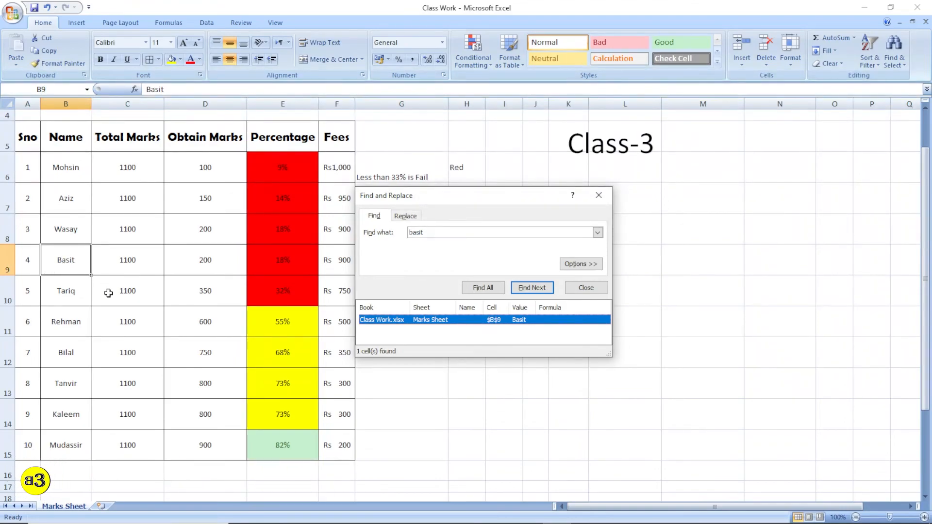
pyautogui.scroll(1, 213, 299)
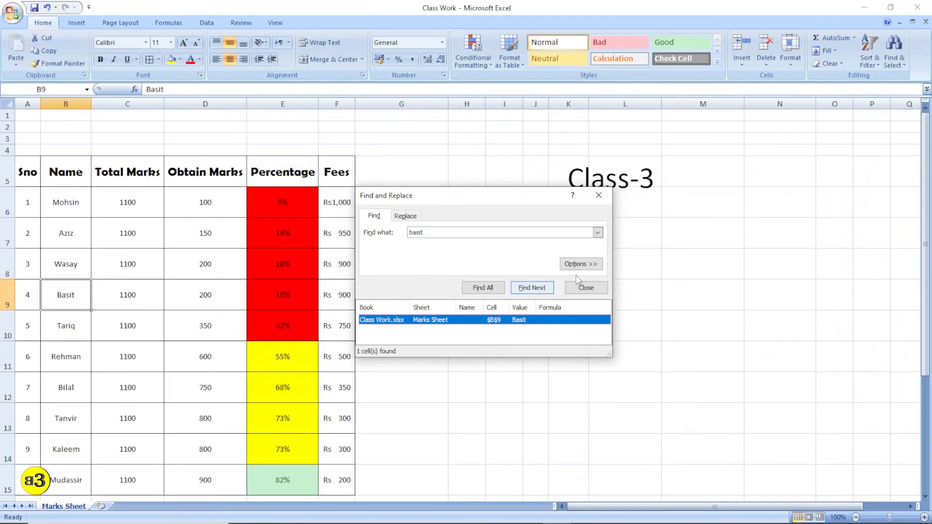
# Step: On the Replace tab, replace Basit in B9 with Aziz
pyautogui.click(401, 217)
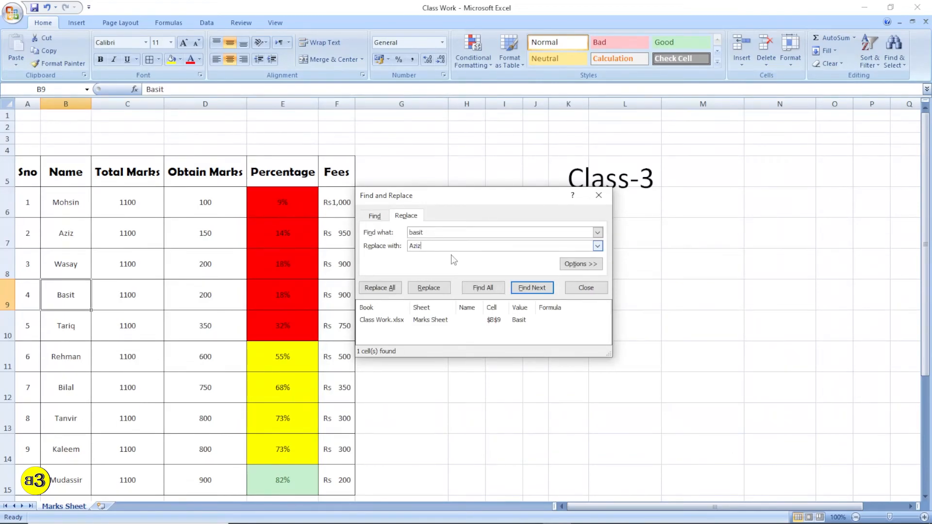
pyautogui.click(428, 288)
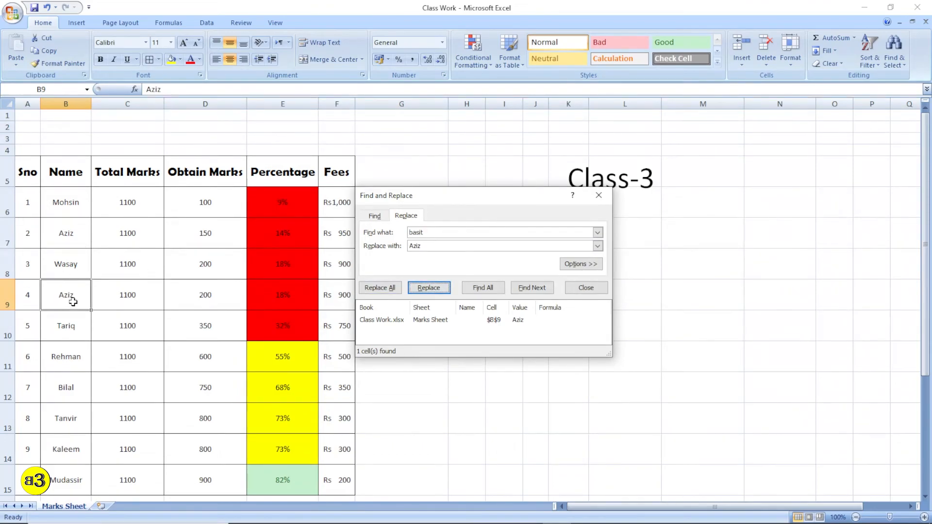
pyautogui.scroll(-1, 69, 287)
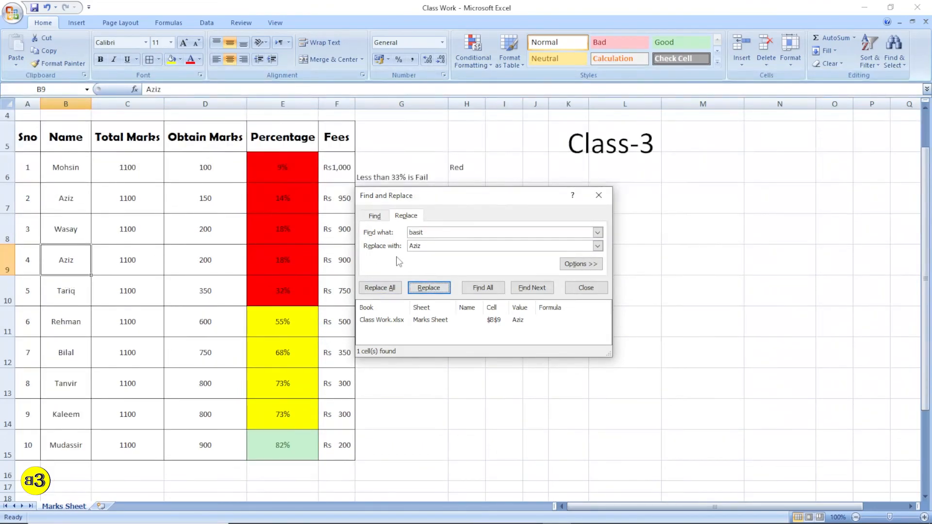
pyautogui.click(68, 263)
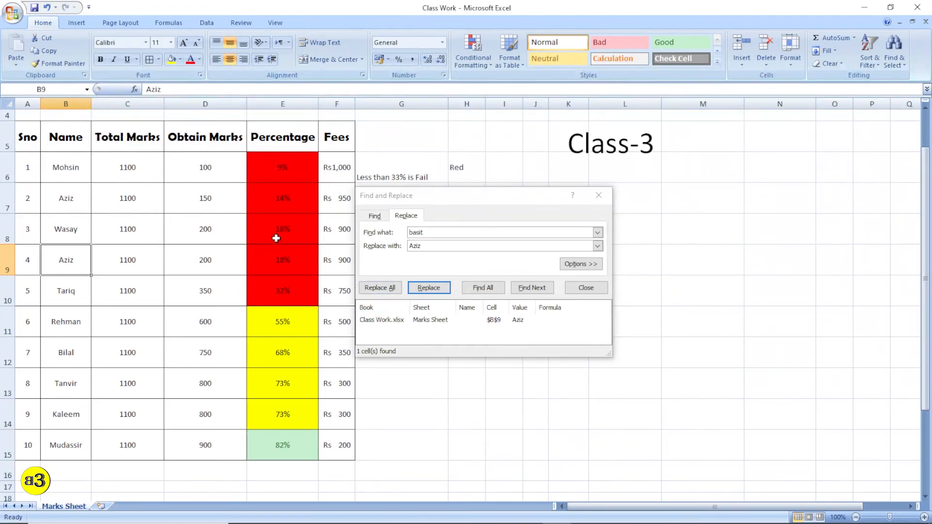
# Step: Check the Aziz entries in B7 and B9, then close Find and Replace
pyautogui.click(442, 233)
pyautogui.moveTo(418, 228); pyautogui.dragTo(413, 229)
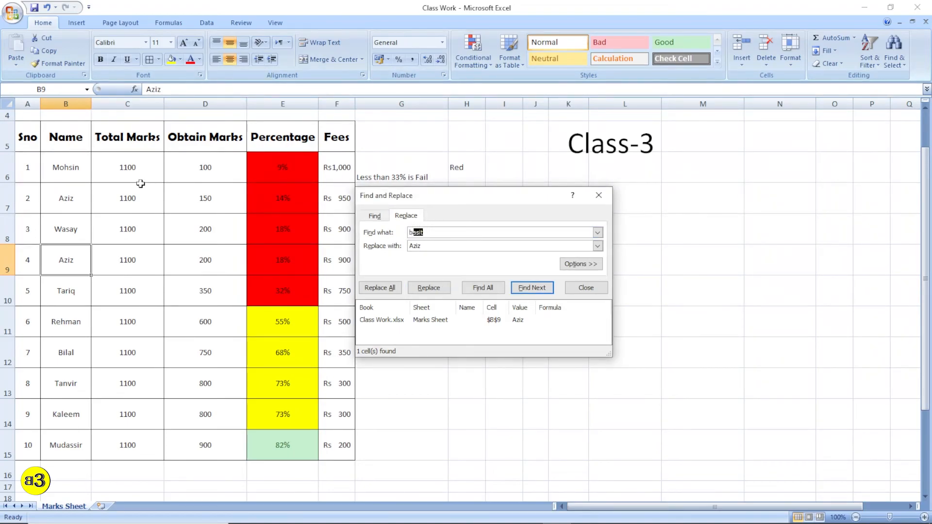
pyautogui.click(69, 193)
pyautogui.click(70, 253)
pyautogui.click(599, 195)
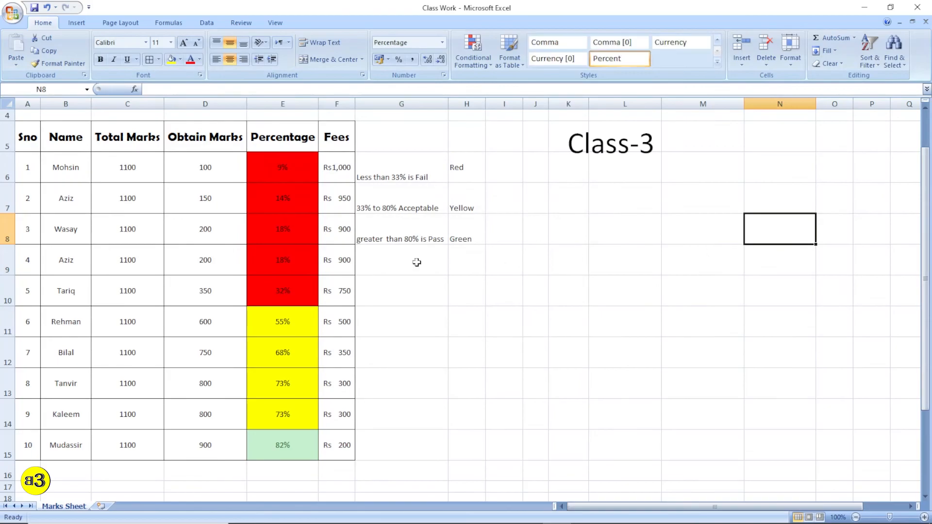
# Step: Retype cell B9 back to Basit
pyautogui.click(72, 264)
pyautogui.write('V')
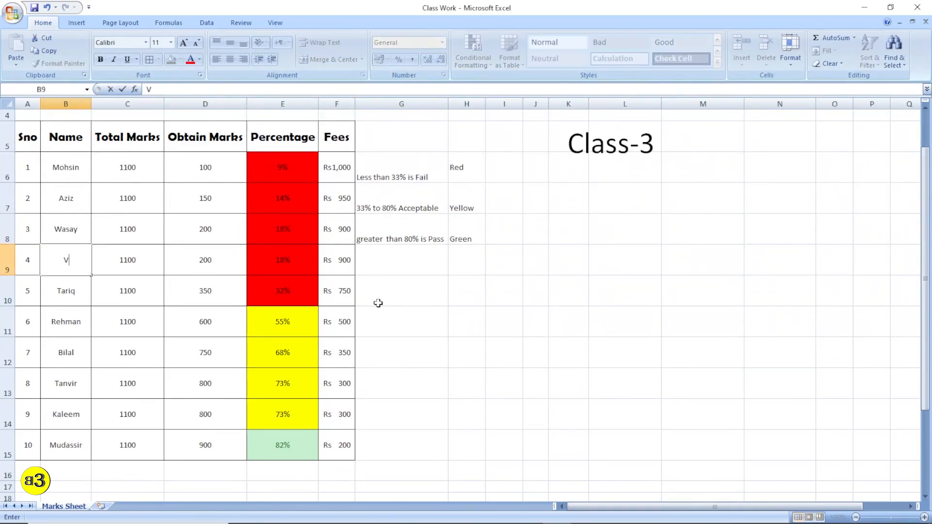
pyautogui.write('Basit')
pyautogui.press('Return')
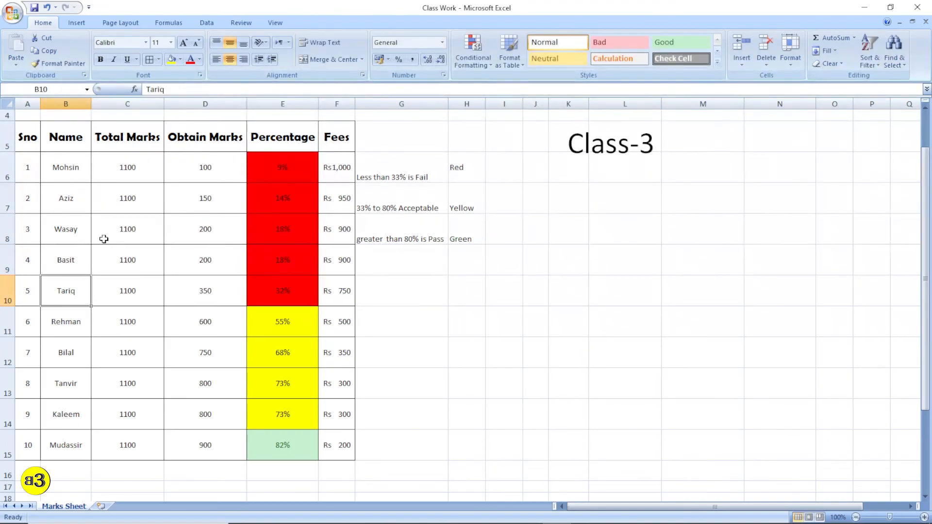
# Step: Drag the Class-3 title box higher above the table
pyautogui.scroll(1, 472, 176)
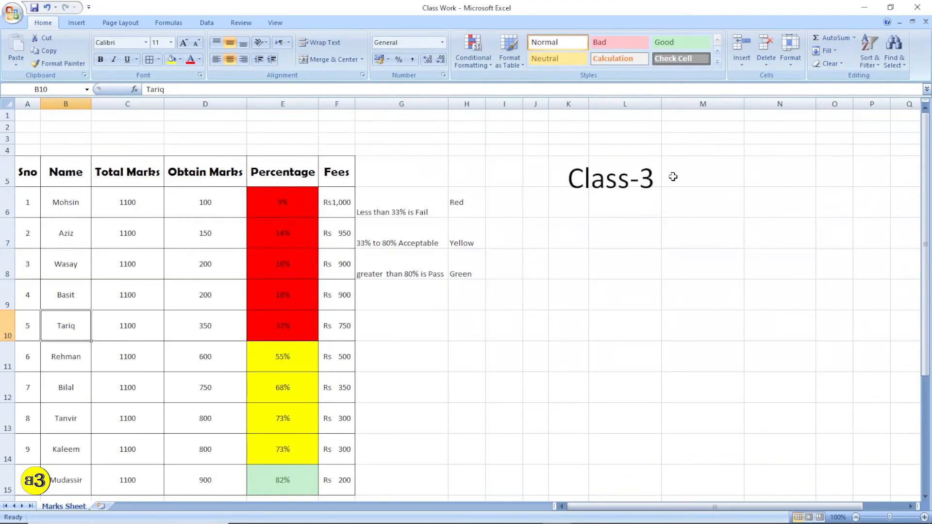
pyautogui.click(621, 187)
pyautogui.moveTo(635, 156); pyautogui.dragTo(634, 123)
pyautogui.click(734, 199)
pyautogui.scroll(-7, 448, 225)
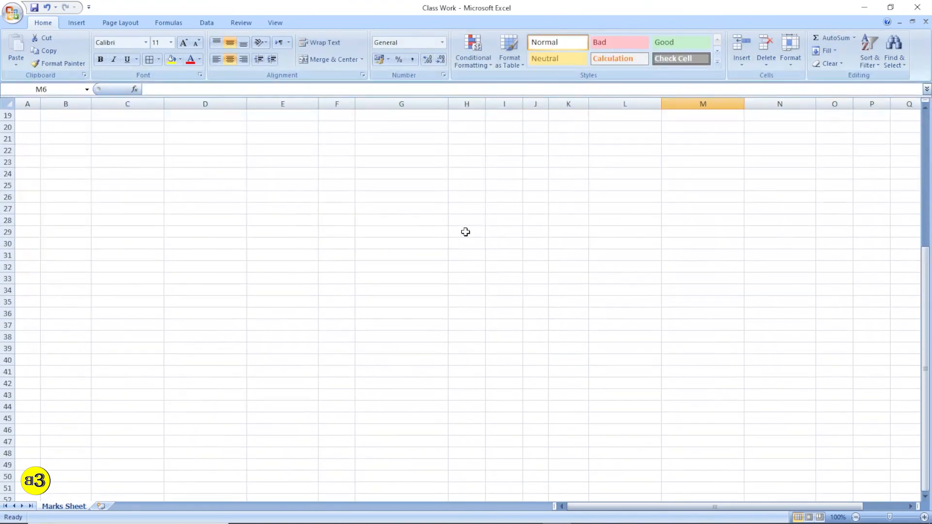
pyautogui.scroll(7, 465, 231)
pyautogui.moveTo(24, 166); pyautogui.dragTo(480, 384)
pyautogui.scroll(-4, 481, 384)
pyautogui.scroll(4, 481, 384)
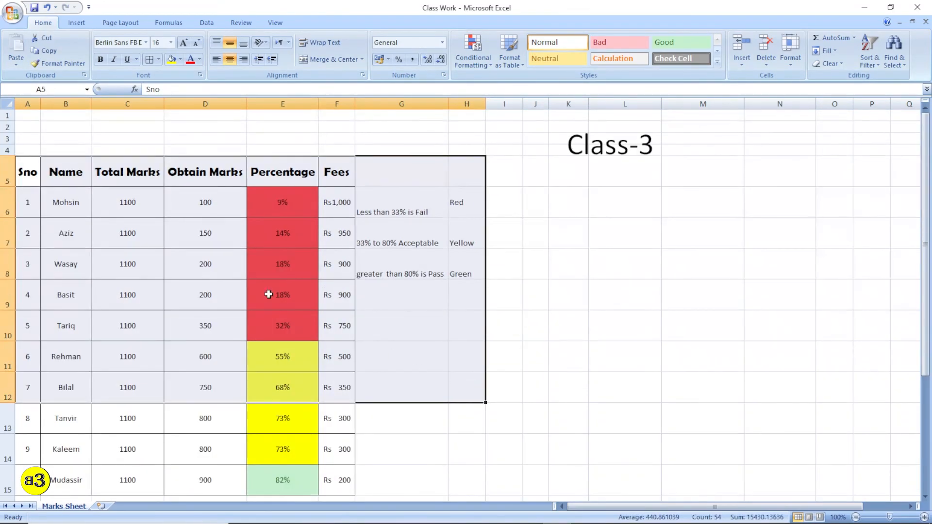
pyautogui.click(411, 164)
pyautogui.moveTo(479, 170); pyautogui.dragTo(33, 439)
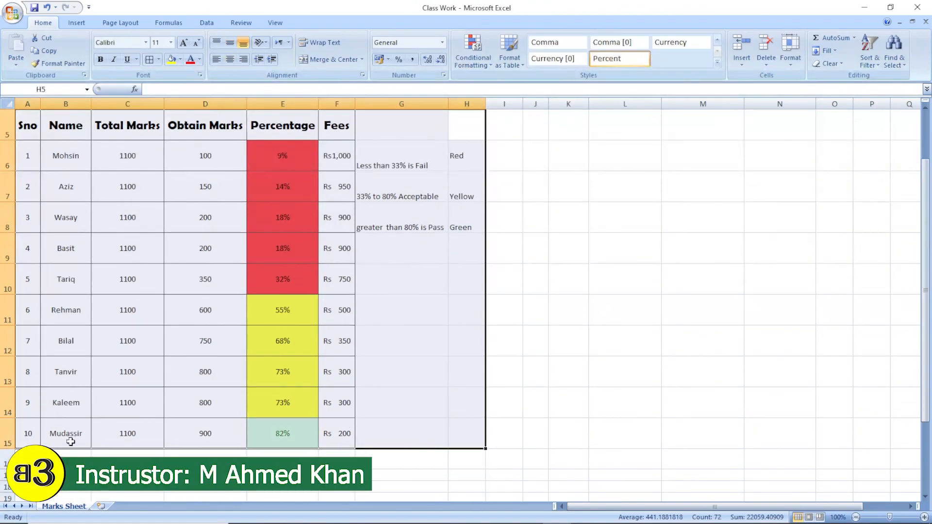
pyautogui.scroll(2, 260, 396)
pyautogui.click(389, 326)
pyautogui.moveTo(467, 174); pyautogui.dragTo(34, 518)
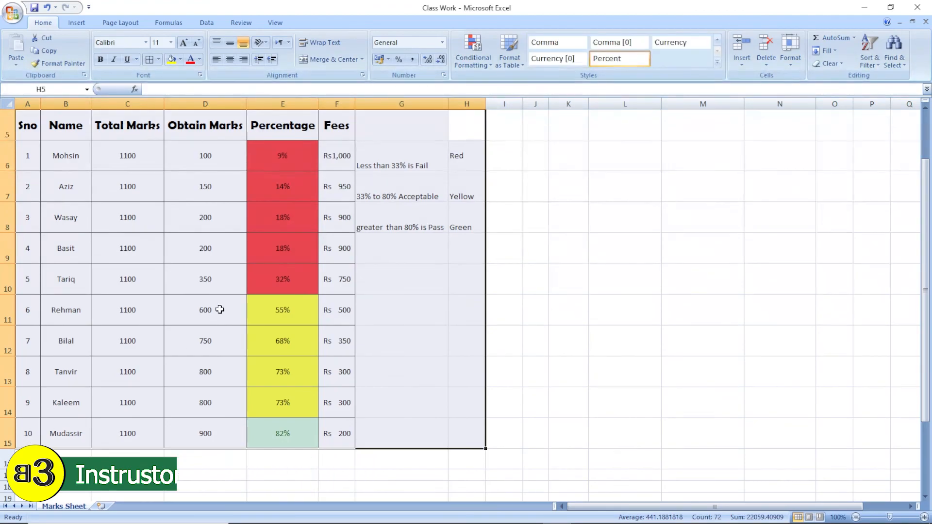
pyautogui.scroll(1, 252, 204)
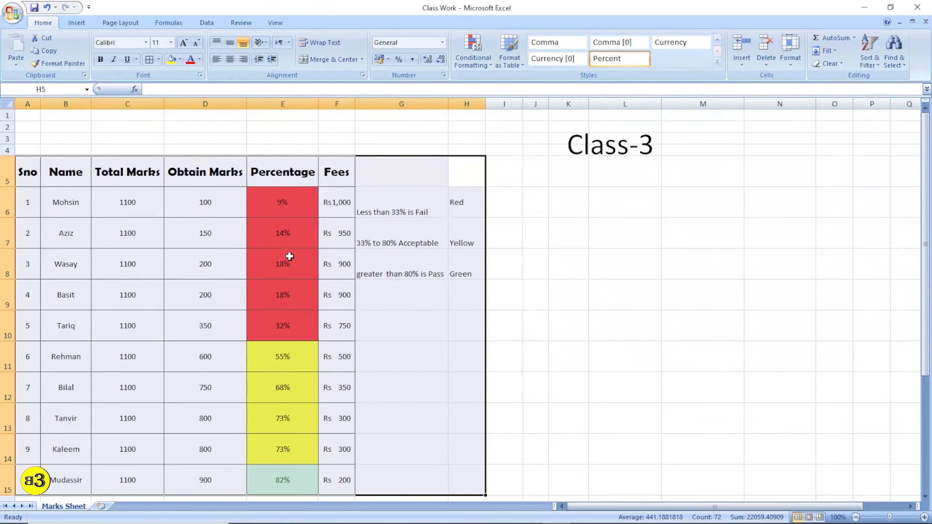
pyautogui.click(296, 204)
pyautogui.click(338, 177)
pyautogui.moveTo(338, 178); pyautogui.dragTo(335, 477)
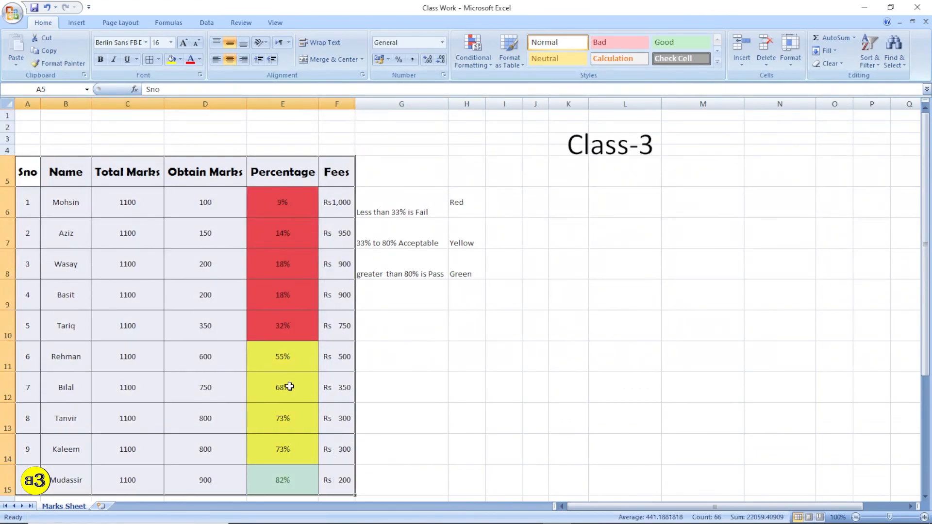